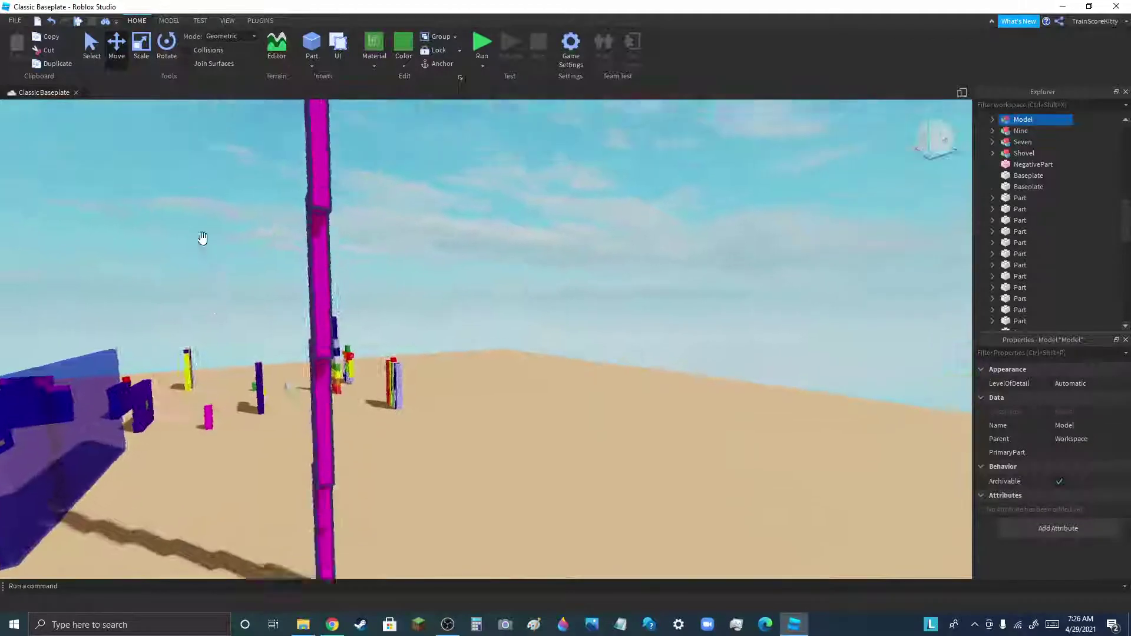
Examine the green frame model and the bent beam bridge spanning the gap between the two baseplates
key("w")
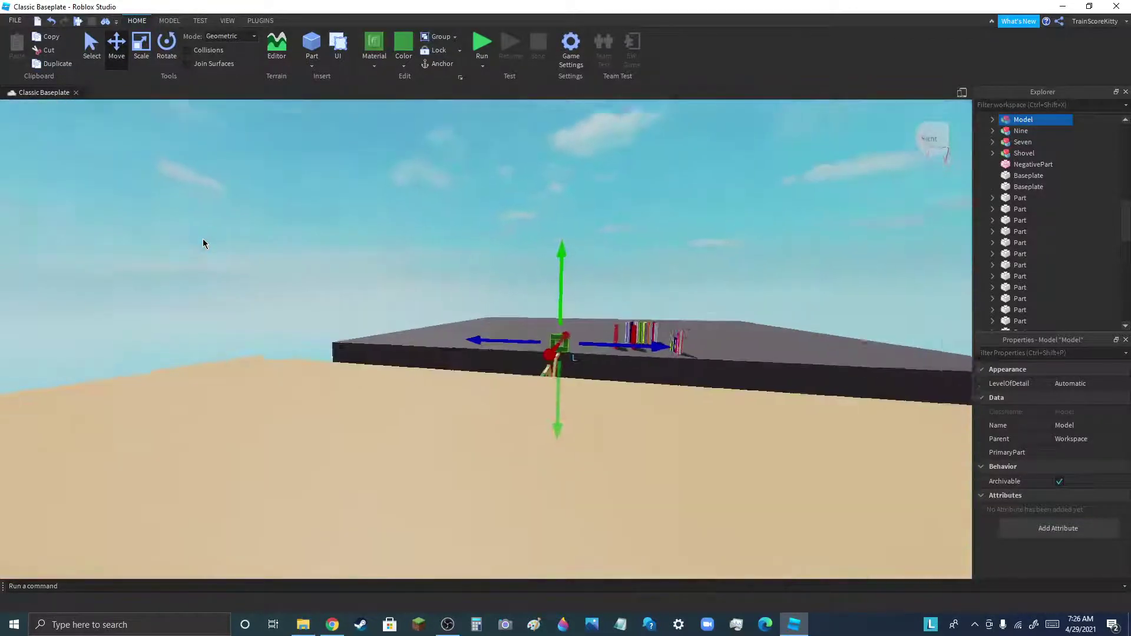
scroll(513, 313, "up", 10)
right_click_drag(565, 402, 565, 401)
scroll(564, 401, "up", 5)
scroll(566, 401, "down", 5)
scroll(433, 428, "up", 3)
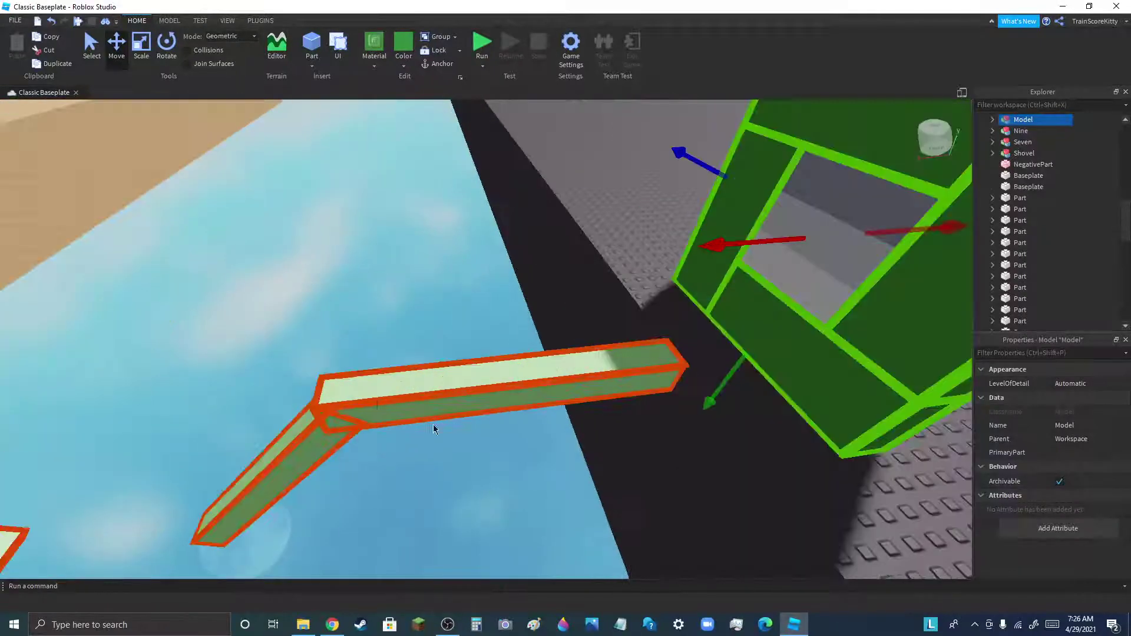
scroll(511, 330, "down", 5)
scroll(448, 422, "up", 3)
scroll(421, 239, "up", 3)
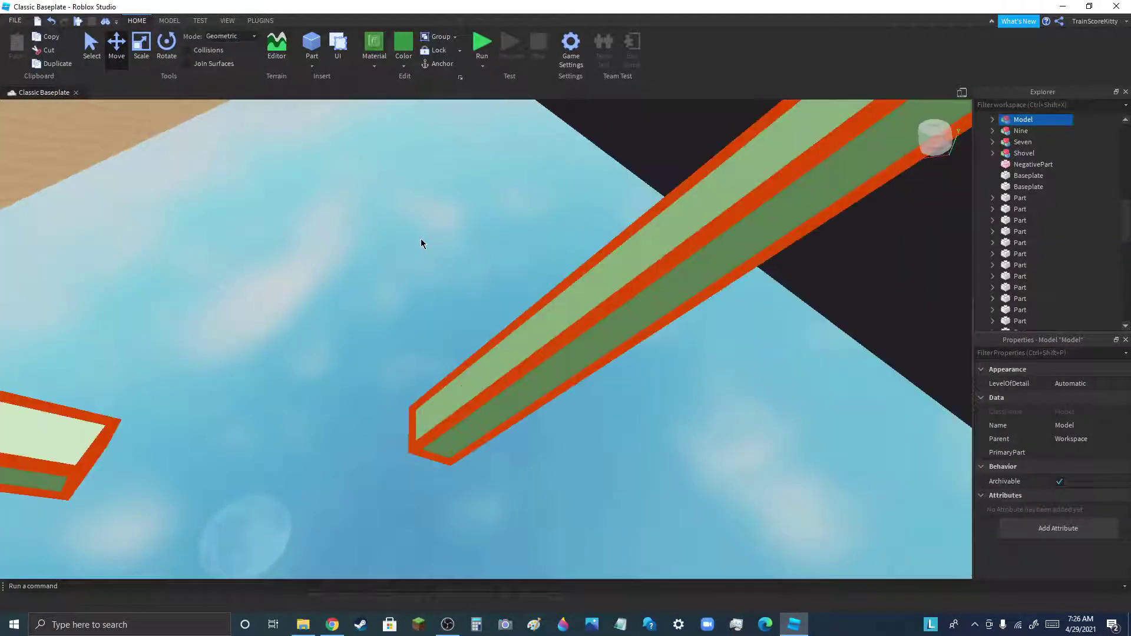
scroll(454, 285, "down", 2)
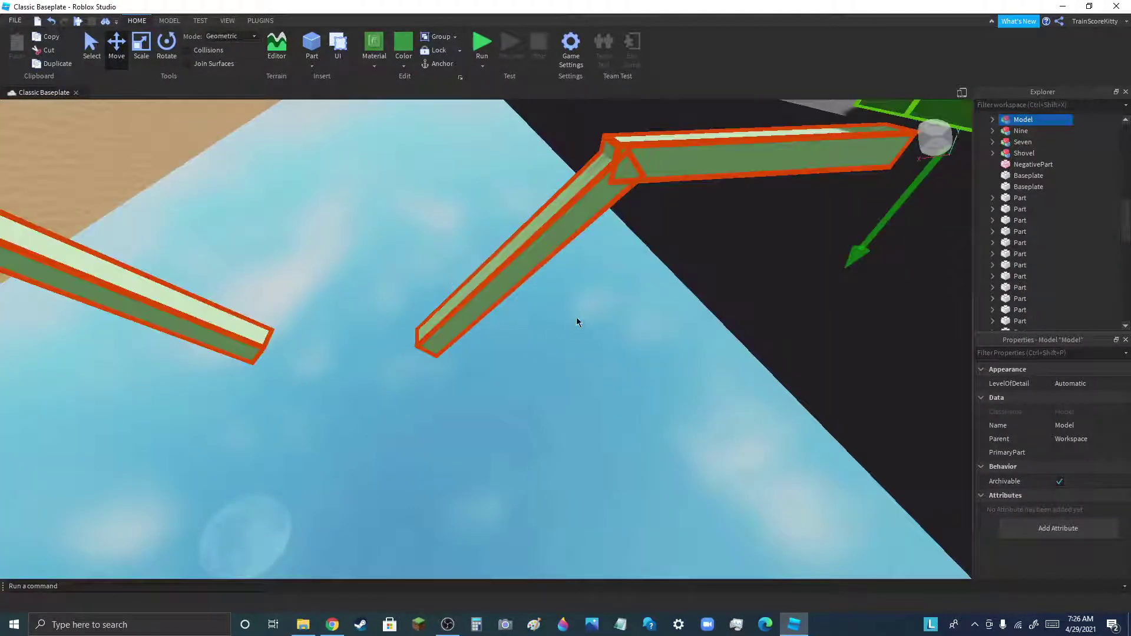
right_click_drag(585, 308, 671, 302)
scroll(636, 305, "down", 5)
scroll(298, 301, "up", 3)
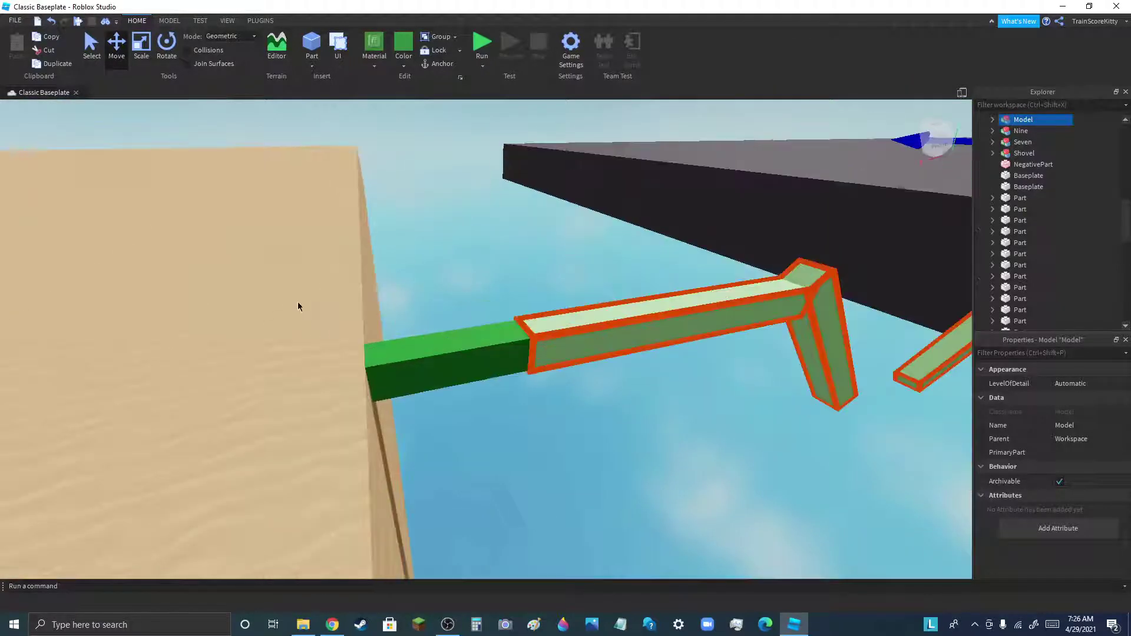
scroll(323, 318, "down", 5)
scroll(648, 263, "up", 3)
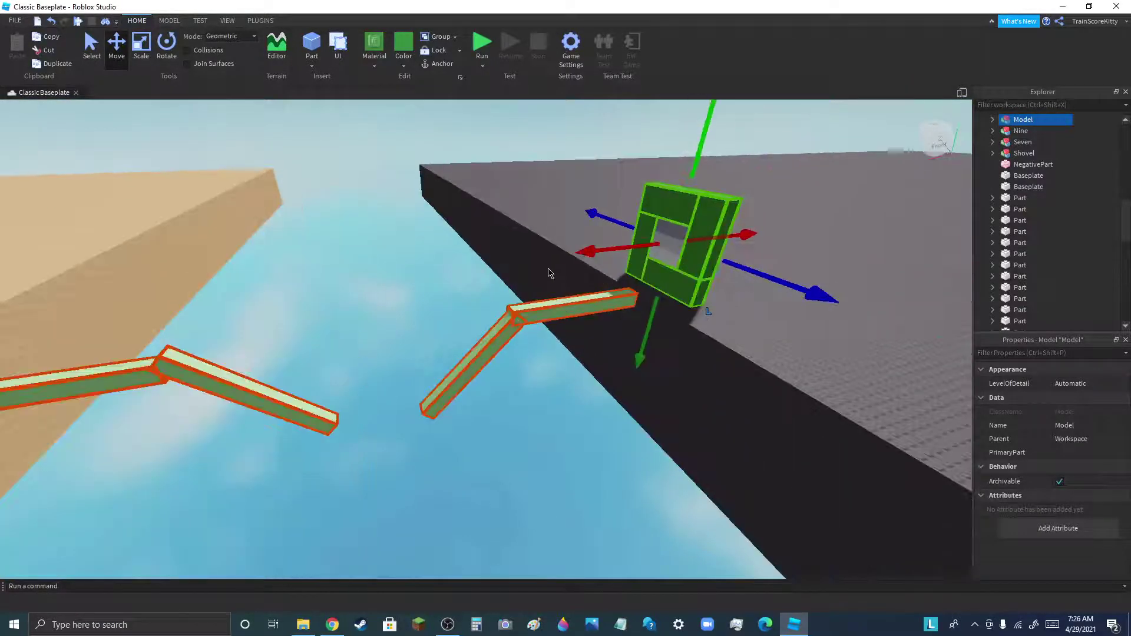
Move the green frame model off the dark baseplate along the bridge to the bend where the beam slopes down
left_click_drag(606, 262, 484, 267)
left_click(488, 253)
left_click(559, 251)
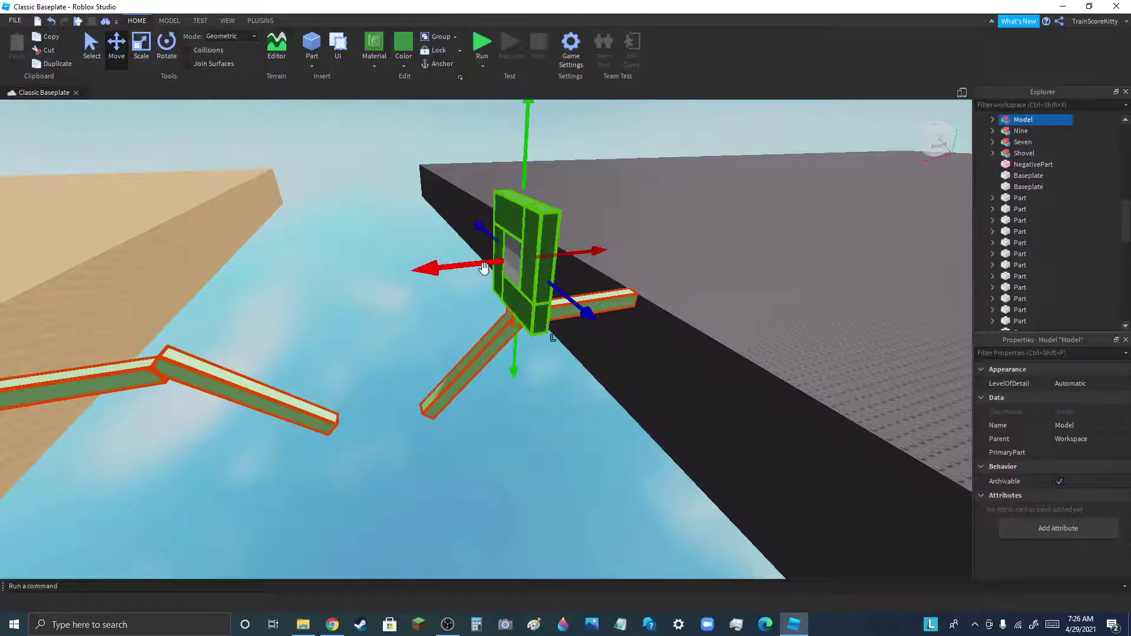
scroll(719, 313, "down", 5)
scroll(608, 327, "up", 5)
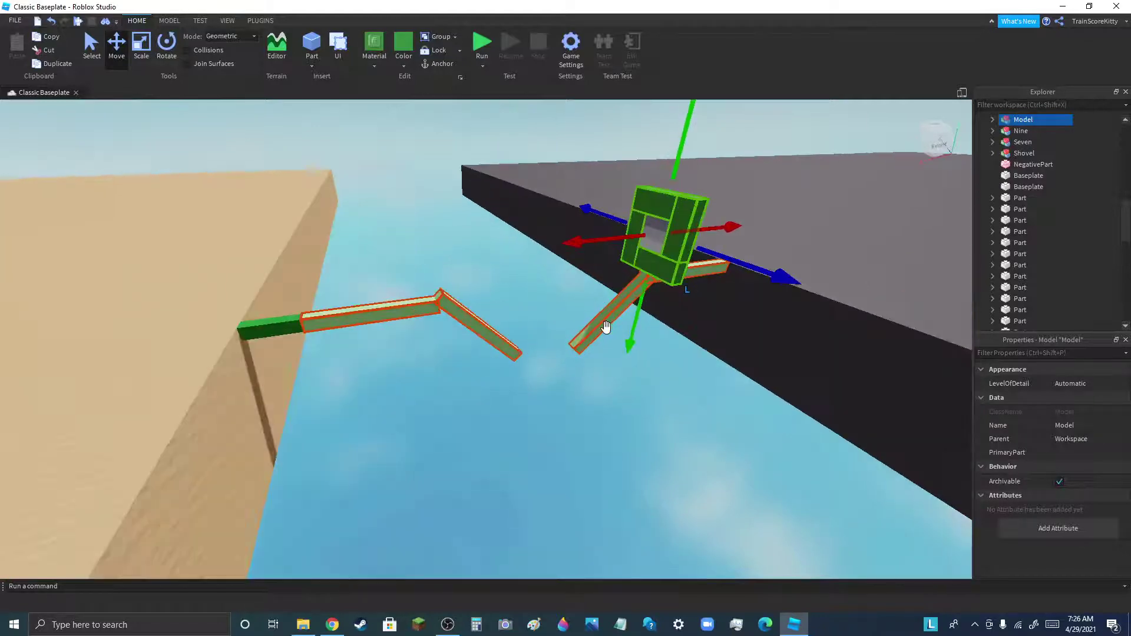
scroll(606, 323, "up", 2)
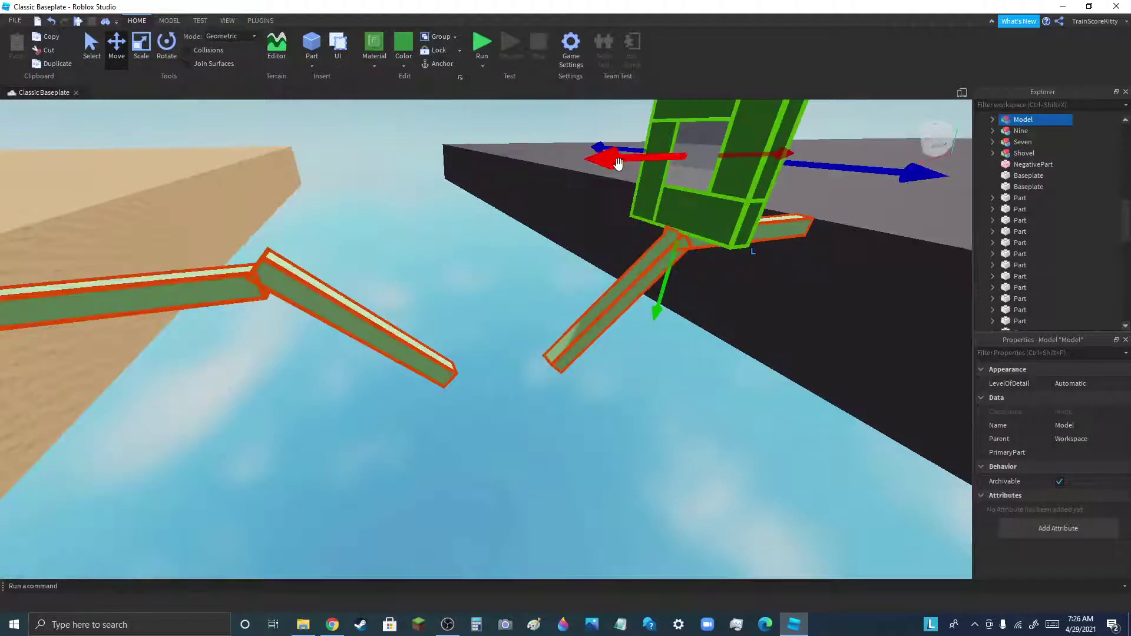
left_click_drag(618, 164, 588, 158)
Tilt the green frame model to match the downward-sloping beam and move it across the gap to the opposite beam
left_click(167, 46)
scroll(469, 263, "down", 2)
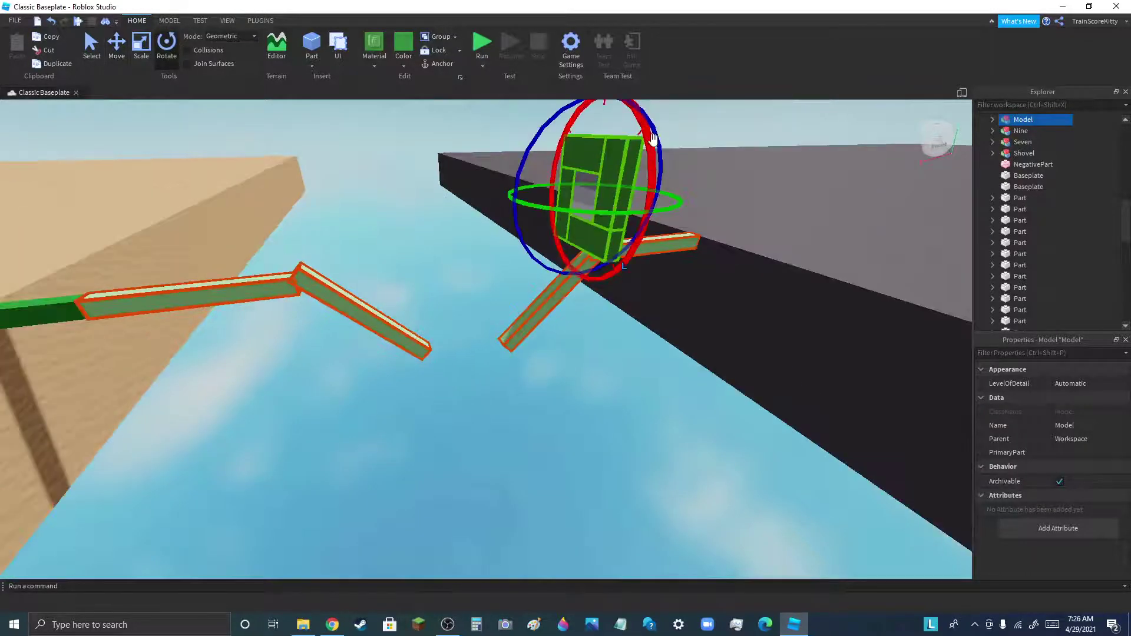
mouse_move(522, 171)
left_mouse_down()
mouse_move(532, 141)
mouse_move(510, 177)
left_mouse_up()
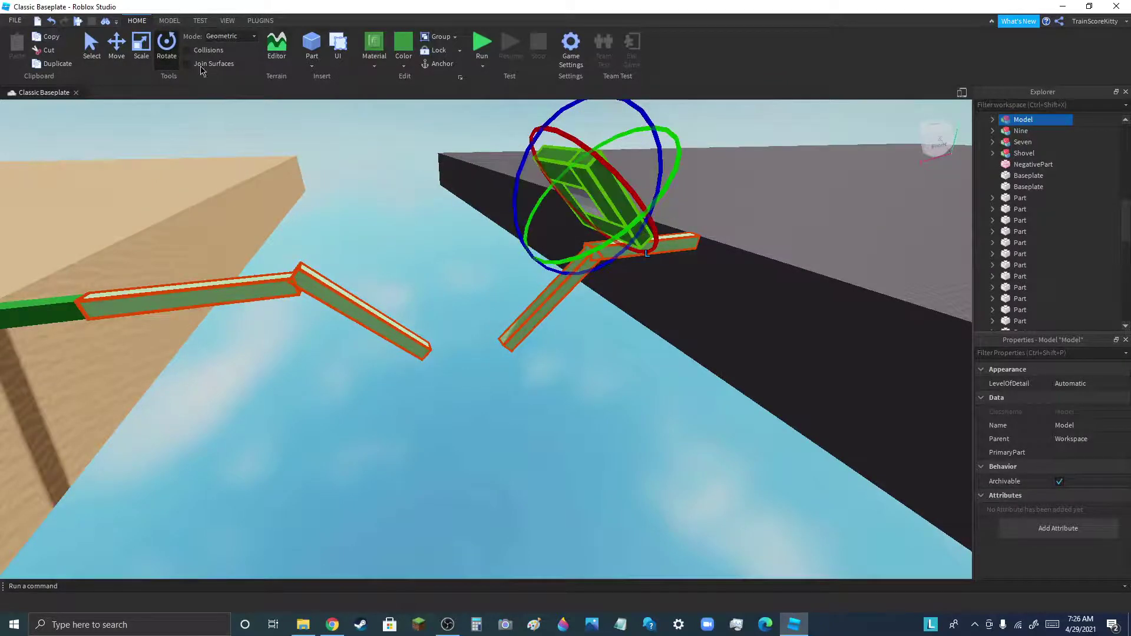
left_click(119, 59)
left_click_drag(641, 144, 597, 185)
scroll(571, 294, "up", 3)
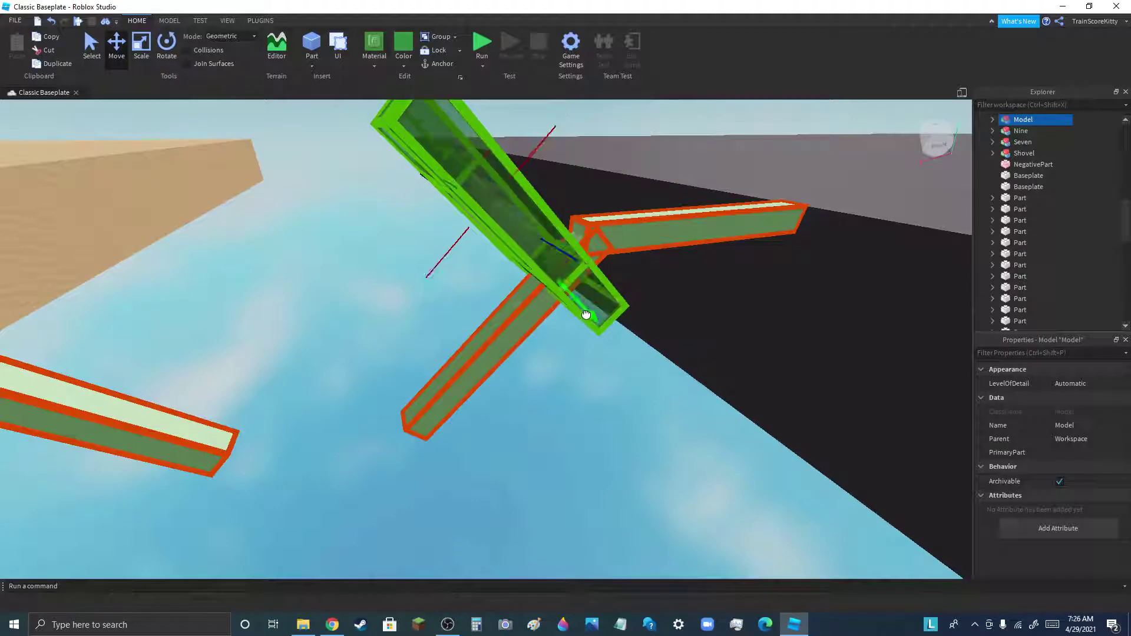
left_click_drag(512, 122, 296, 356)
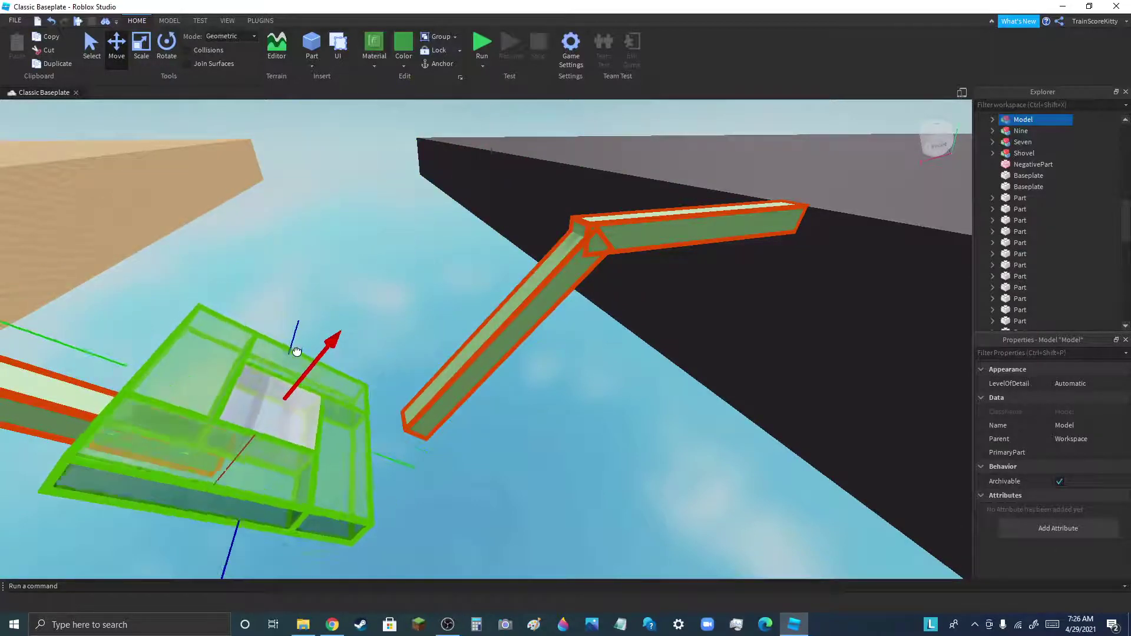
Place the green frame model against the opposite sloping beam and rotate it to match that beam's upward slope
scroll(497, 266, "down", 5)
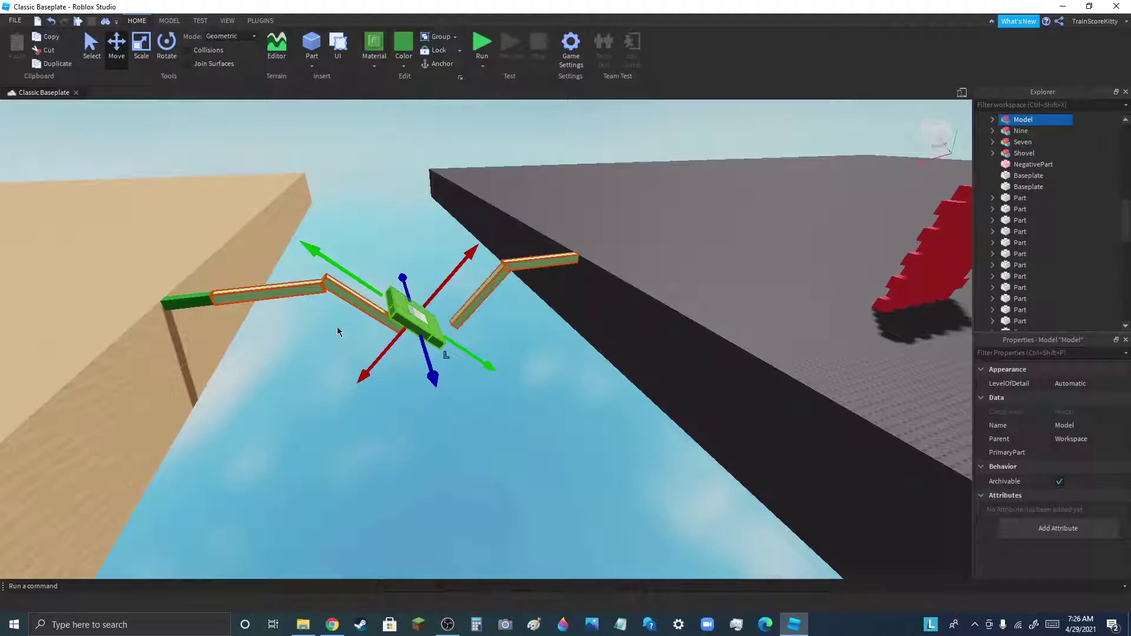
scroll(336, 265, "up", 5)
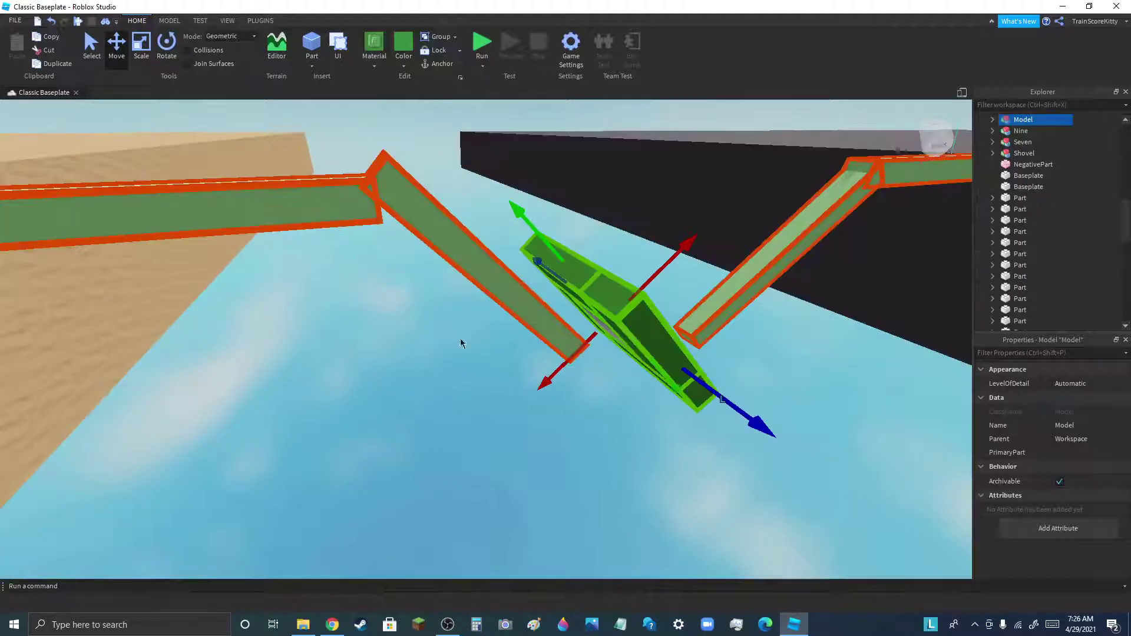
left_click_drag(554, 365, 445, 277)
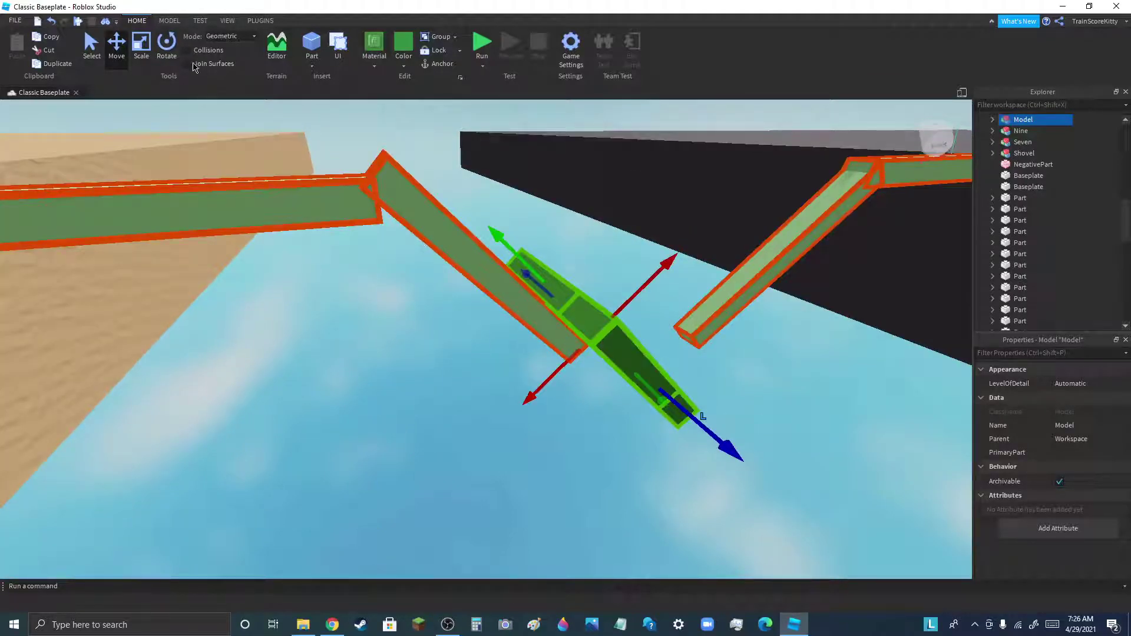
left_click(169, 54)
left_click_drag(604, 285, 772, 298)
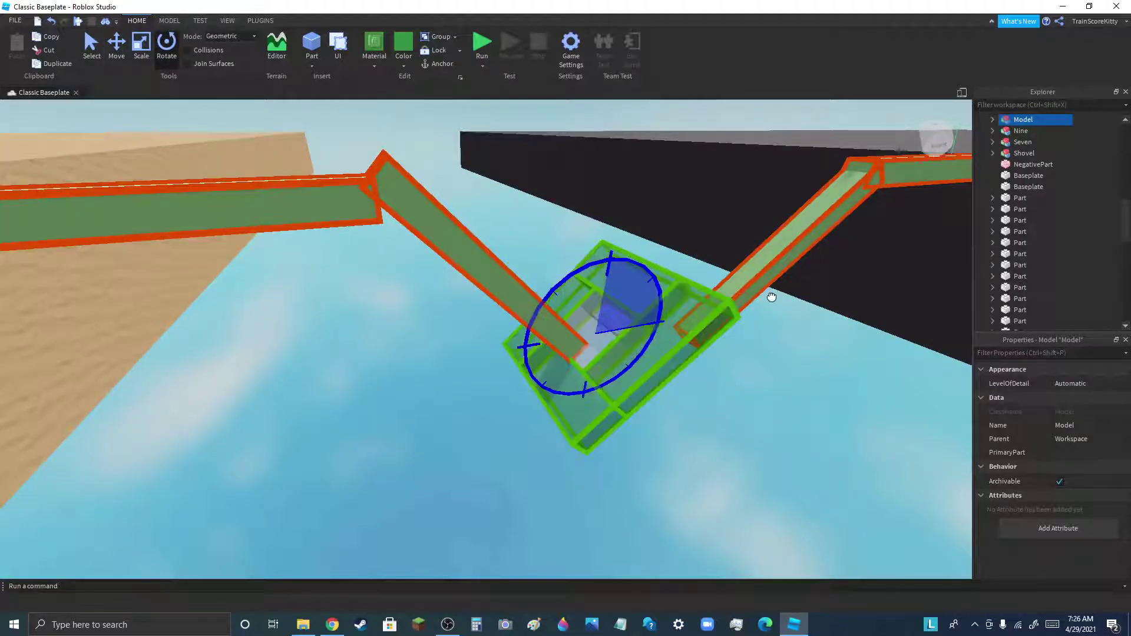
left_click(120, 59)
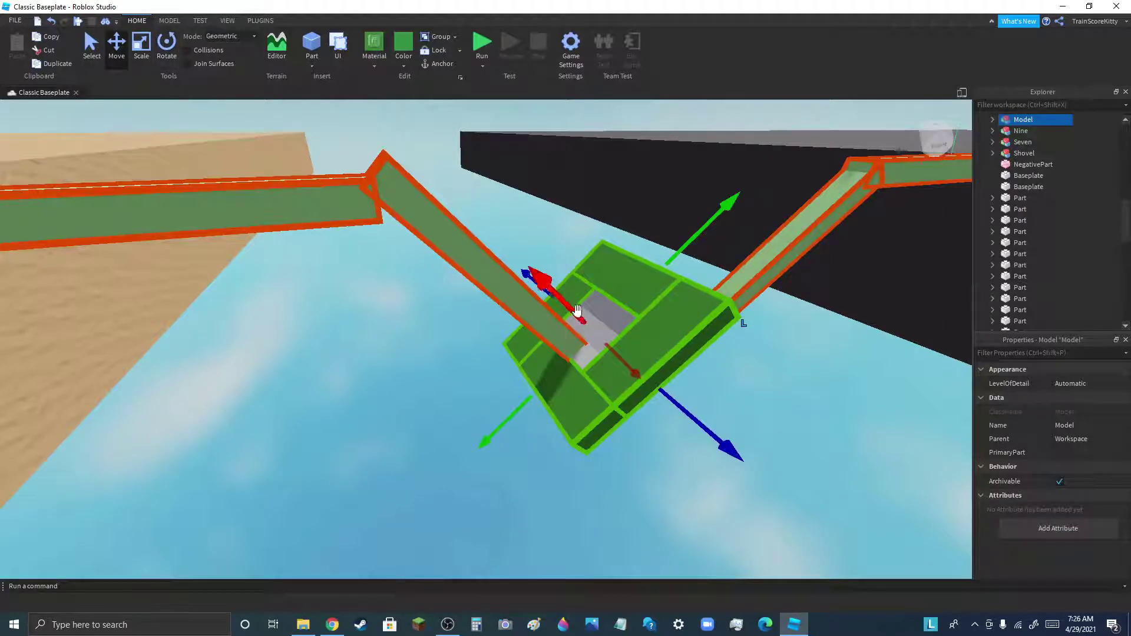
Move the tilted green frame model up the sloping beam to the bend nearest the sand baseplate
left_click_drag(552, 287, 486, 291)
left_click_drag(457, 374, 499, 327)
left_click_drag(661, 244, 429, 113)
scroll(512, 342, "down", 4)
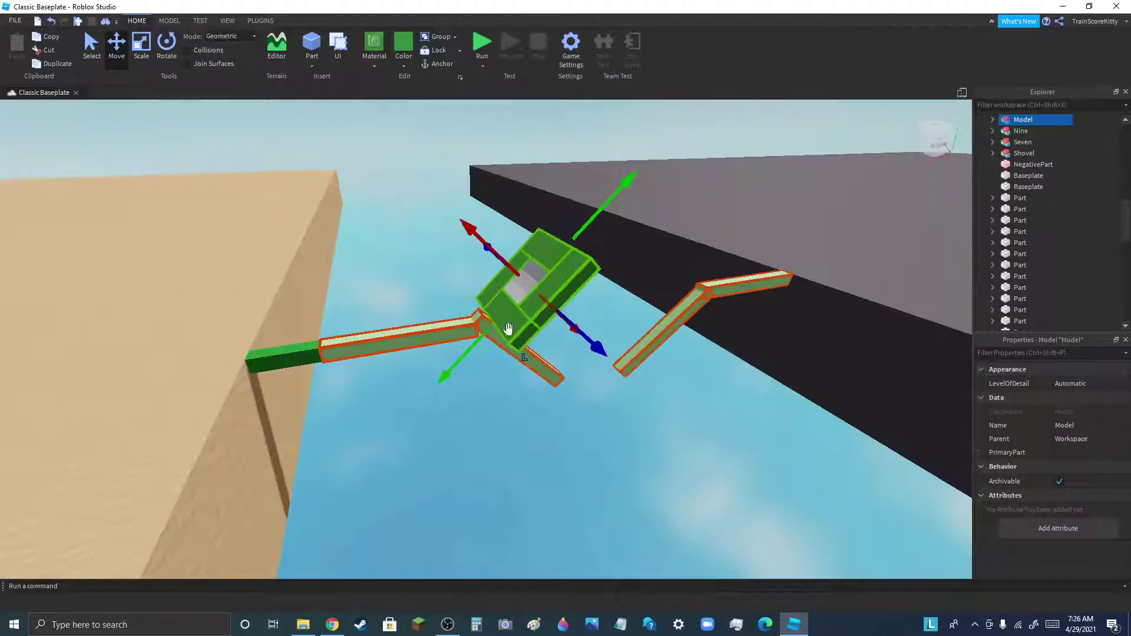
left_click_drag(494, 259, 445, 245)
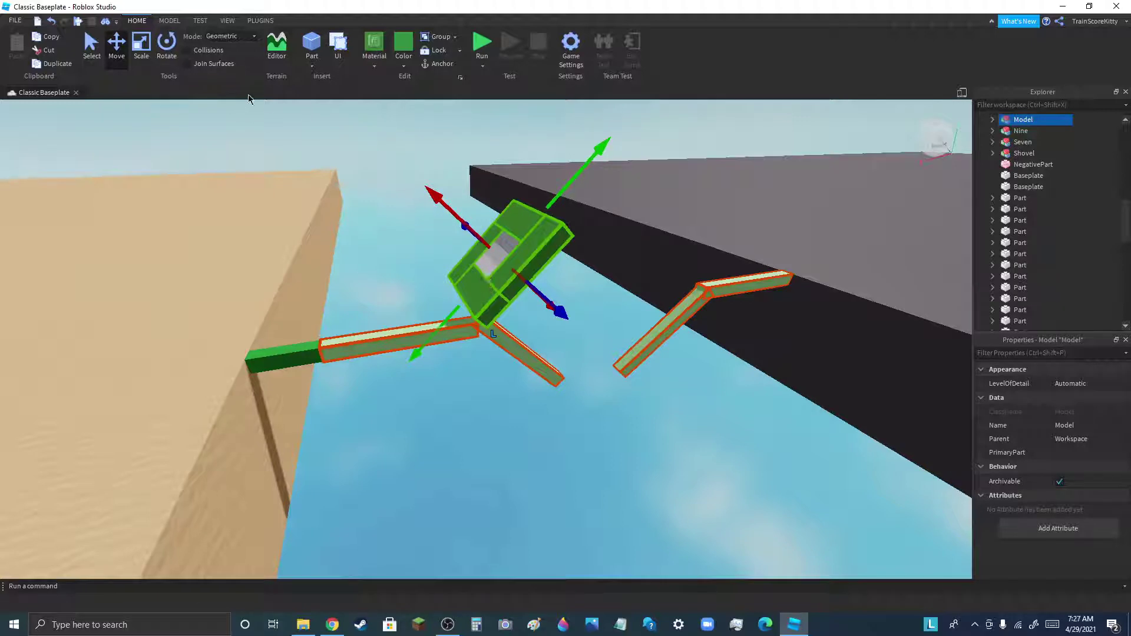
Rotate the green frame model upright and move it along the bridge onto the sand baseplate
left_click(165, 59)
left_click_drag(518, 198, 494, 194)
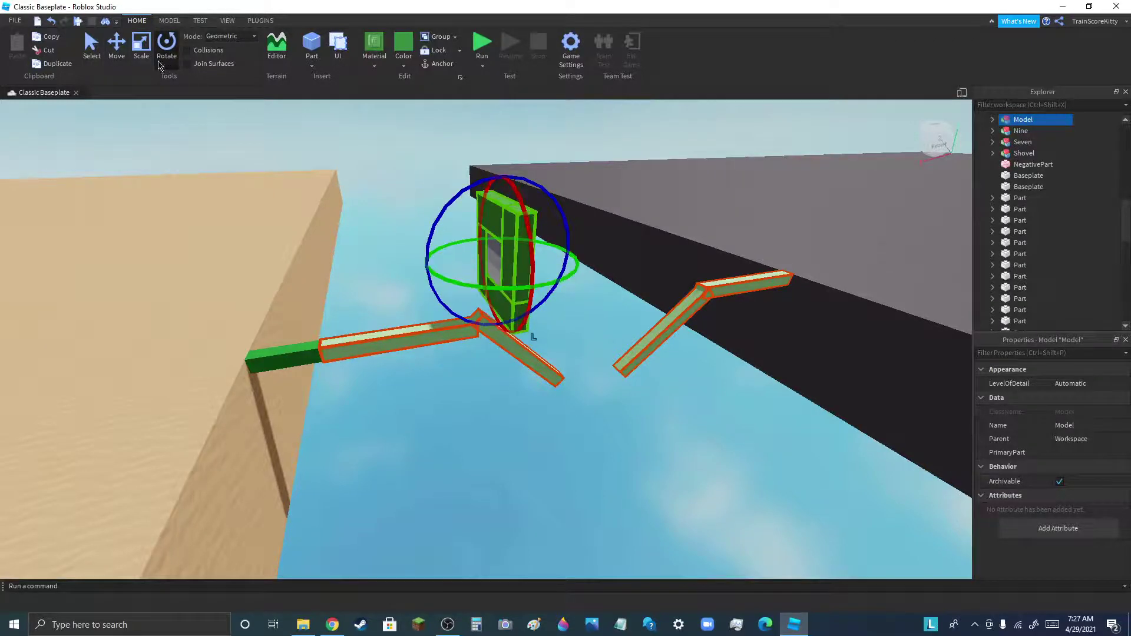
left_click(114, 45)
left_click_drag(505, 259, 461, 321)
left_click_drag(530, 264, 203, 292)
right_click_drag(454, 273, 446, 267)
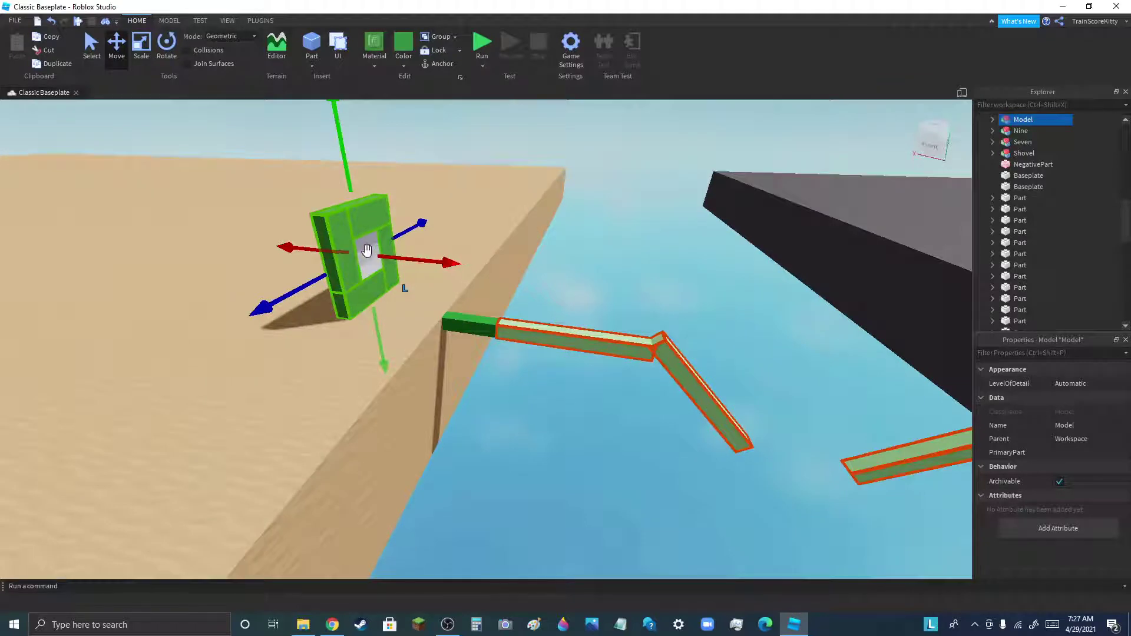
left_click_drag(367, 250, 207, 294)
Straighten the sloping mint beam near the dark baseplate to orientation 0, 0, -90 and align it with the adjoining level beam
right_click_drag(640, 231, 644, 235)
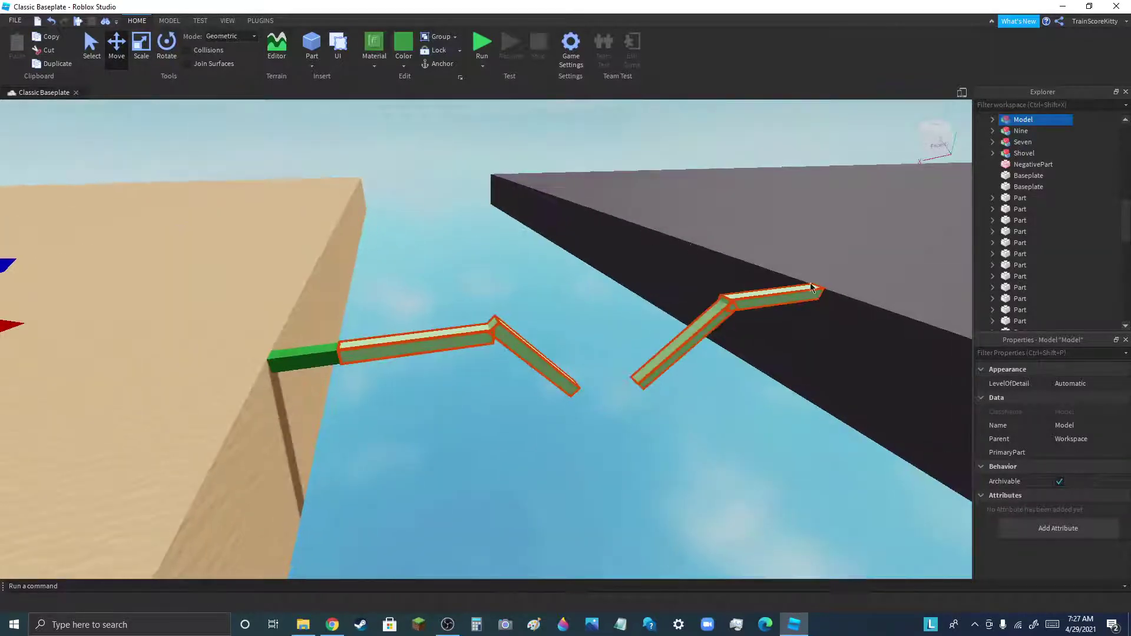
scroll(636, 369, "up", 5)
left_click(651, 368)
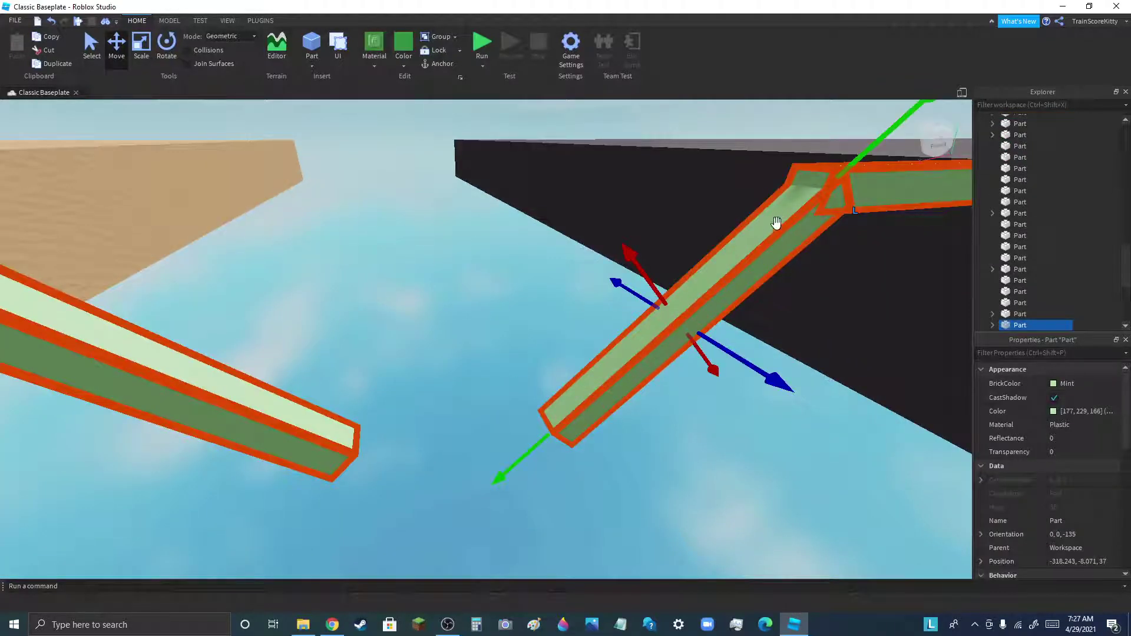
left_click_drag(776, 223, 809, 188)
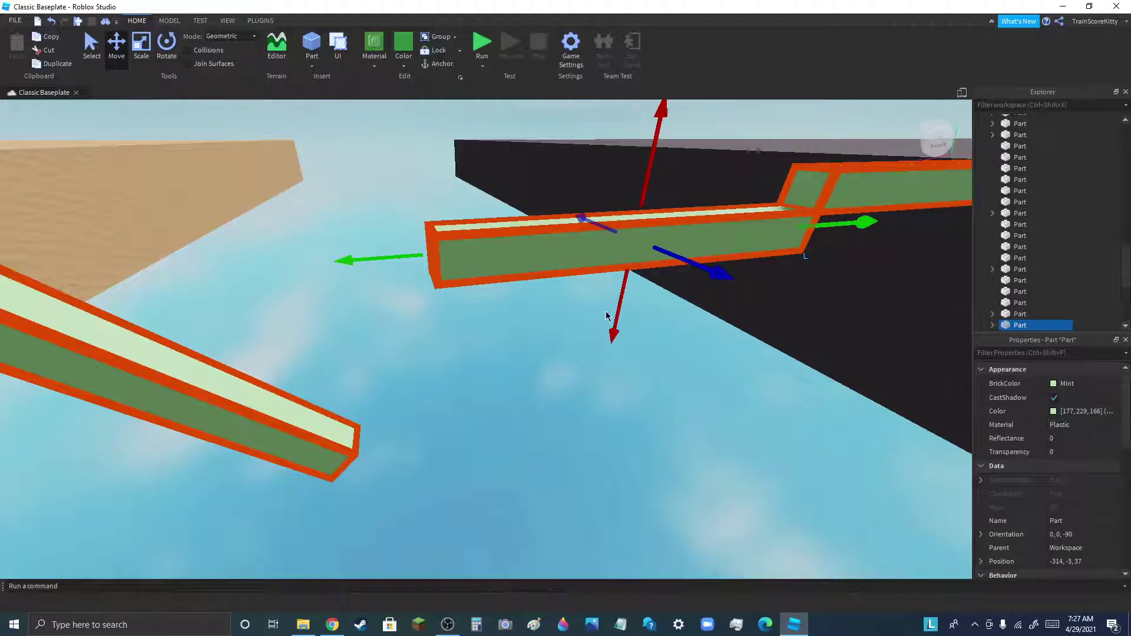
left_click_drag(615, 317, 623, 278)
left_click(719, 468)
scroll(702, 460, "down", 4)
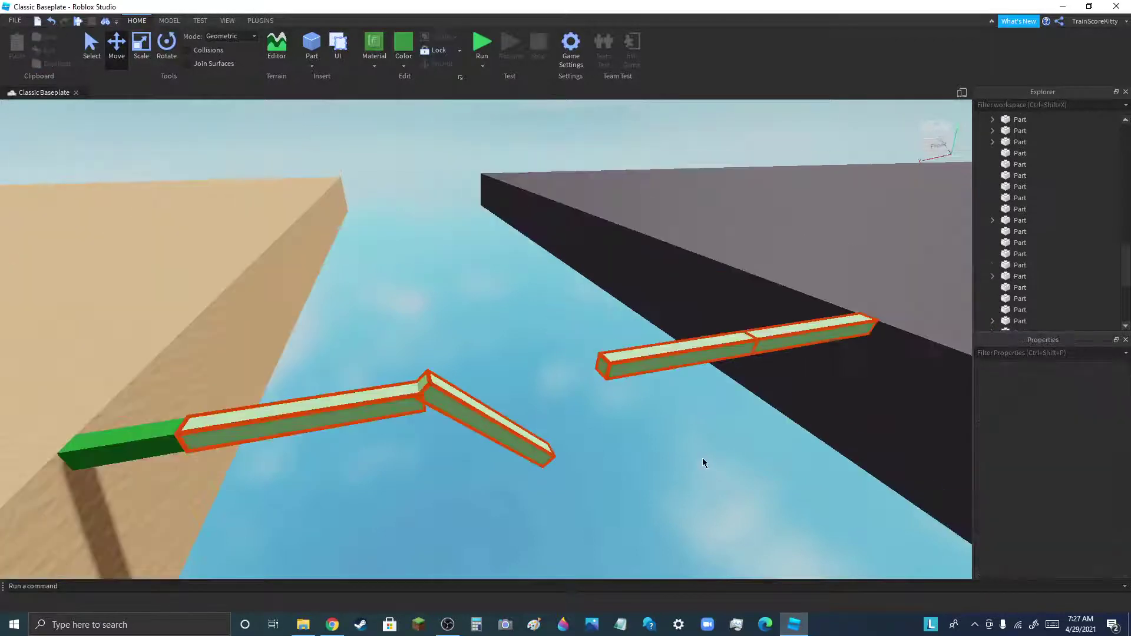
Rotate the remaining sloping mint beam to orientation 0, 0, -90 and fit it into the gap to complete the straight bridge
left_click(539, 446)
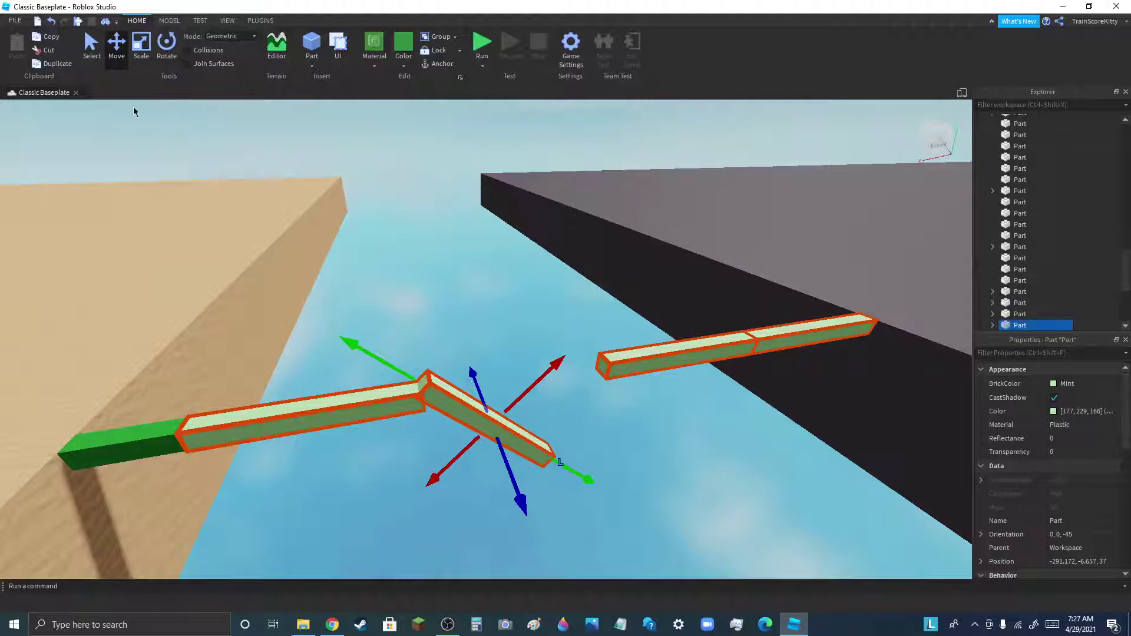
left_click(158, 54)
left_click_drag(520, 368, 443, 360)
left_click(117, 45)
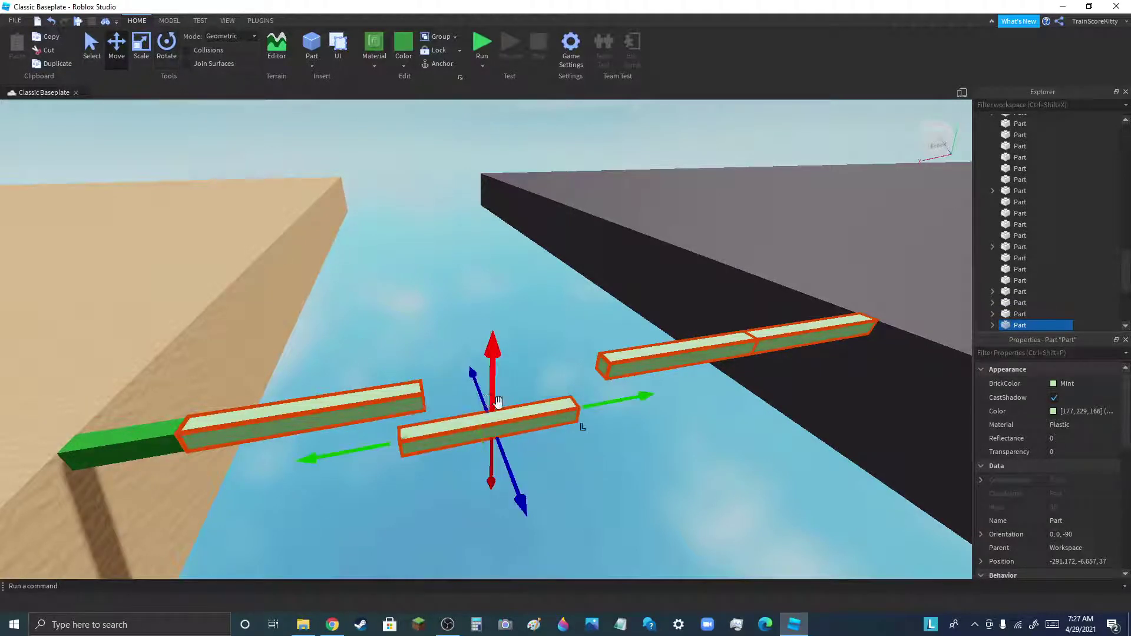
left_click_drag(518, 415, 601, 363)
left_click(571, 320)
scroll(530, 305, "down", 7)
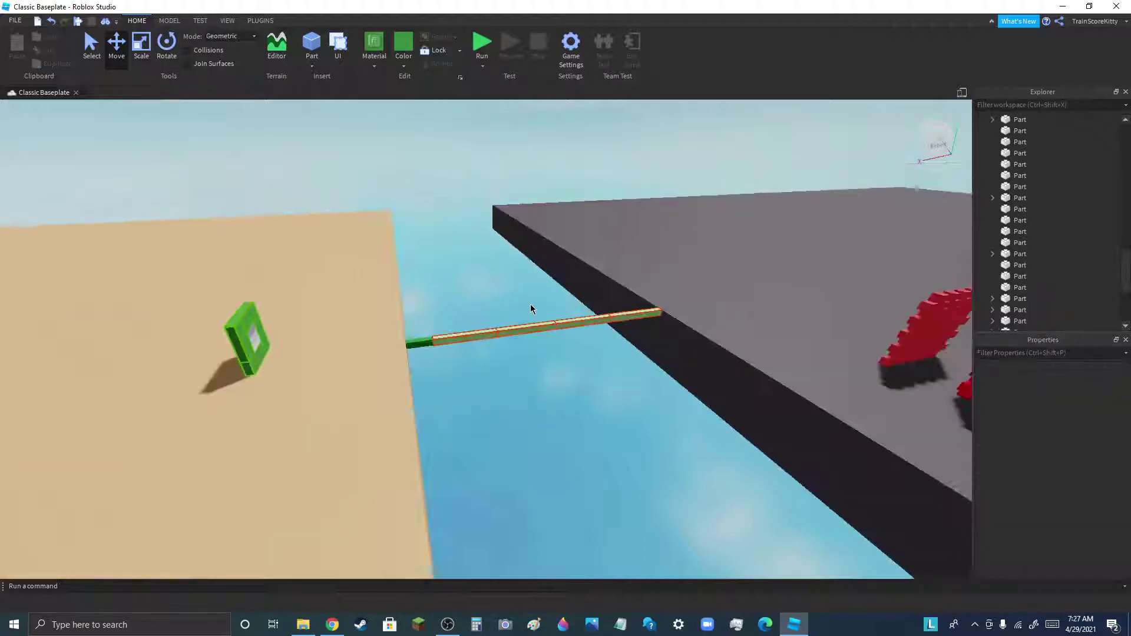
scroll(568, 313, "up", 4)
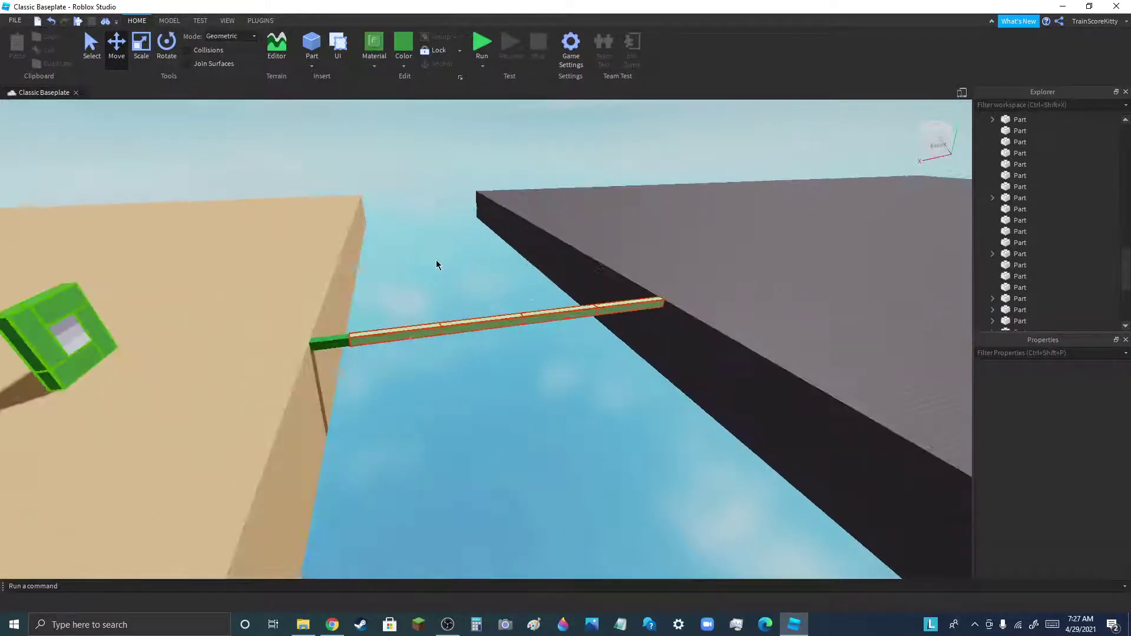
scroll(436, 264, "up", 3)
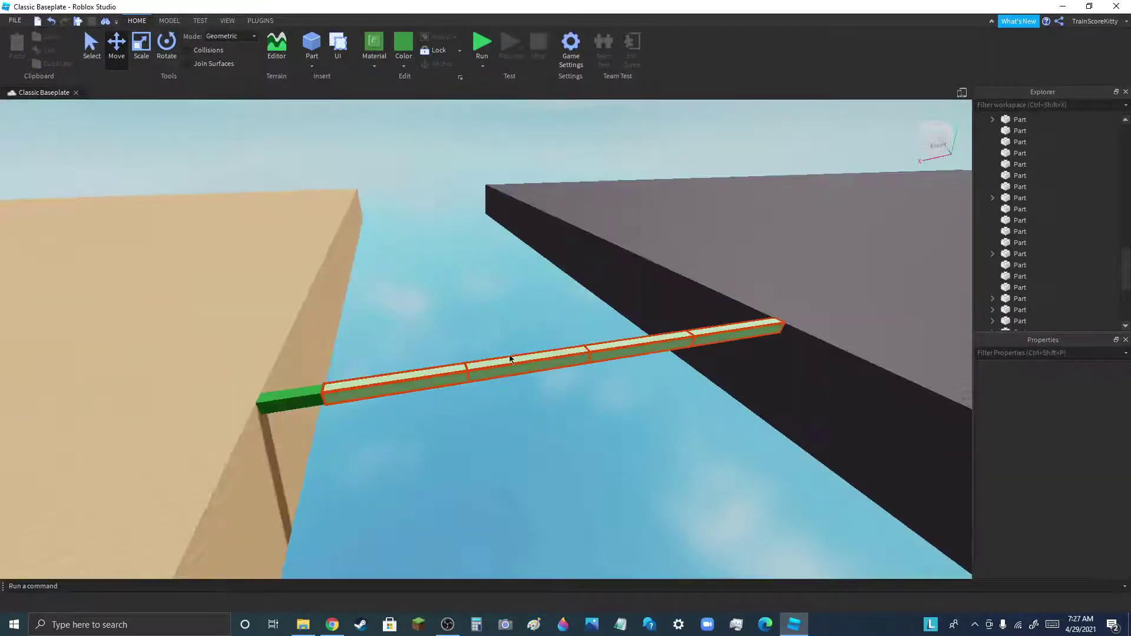
Switch to OBS to pause the screen recording, and return to Roblox Studio
left_click(448, 627)
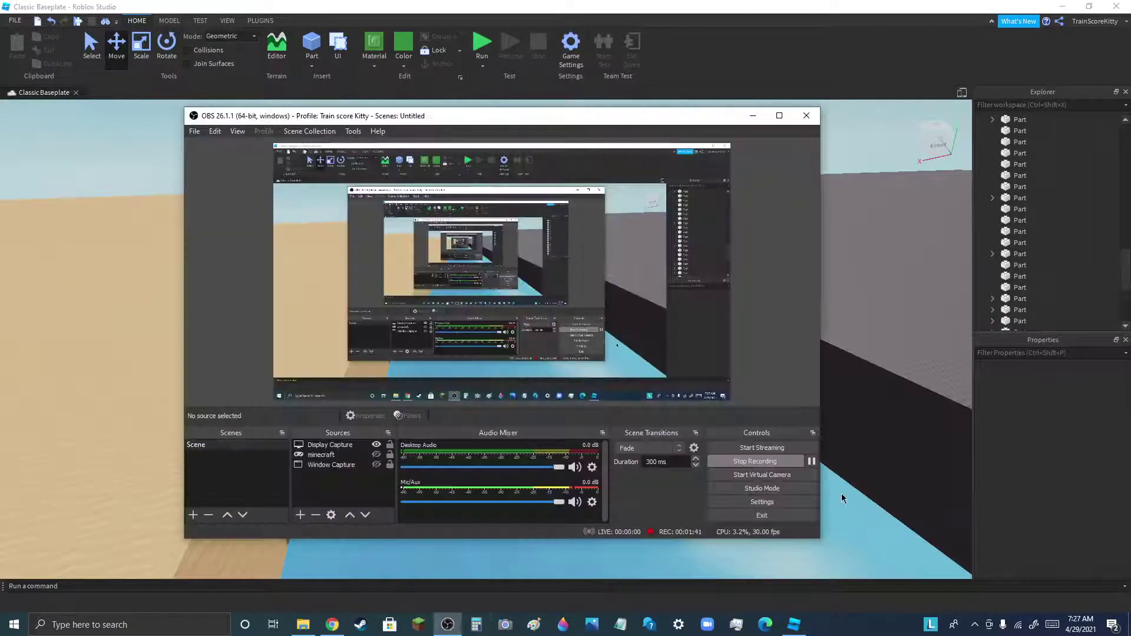
left_click(811, 461)
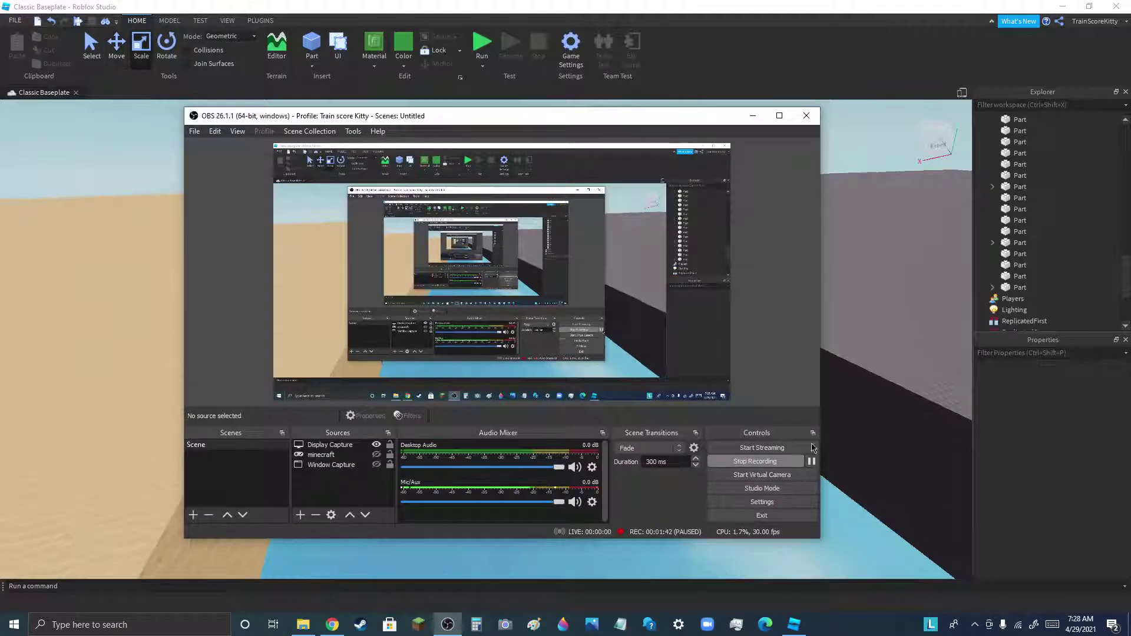
left_click(752, 118)
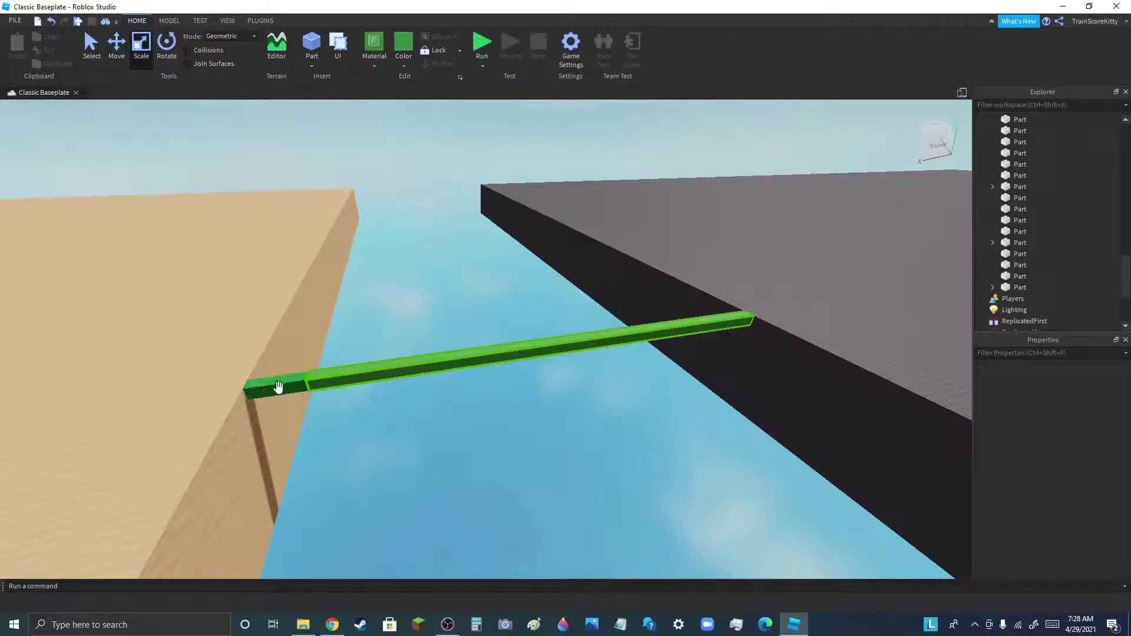
Move the green frame model across the sand baseplate toward the other models
right_click_drag(509, 305, 509, 305)
key("w")
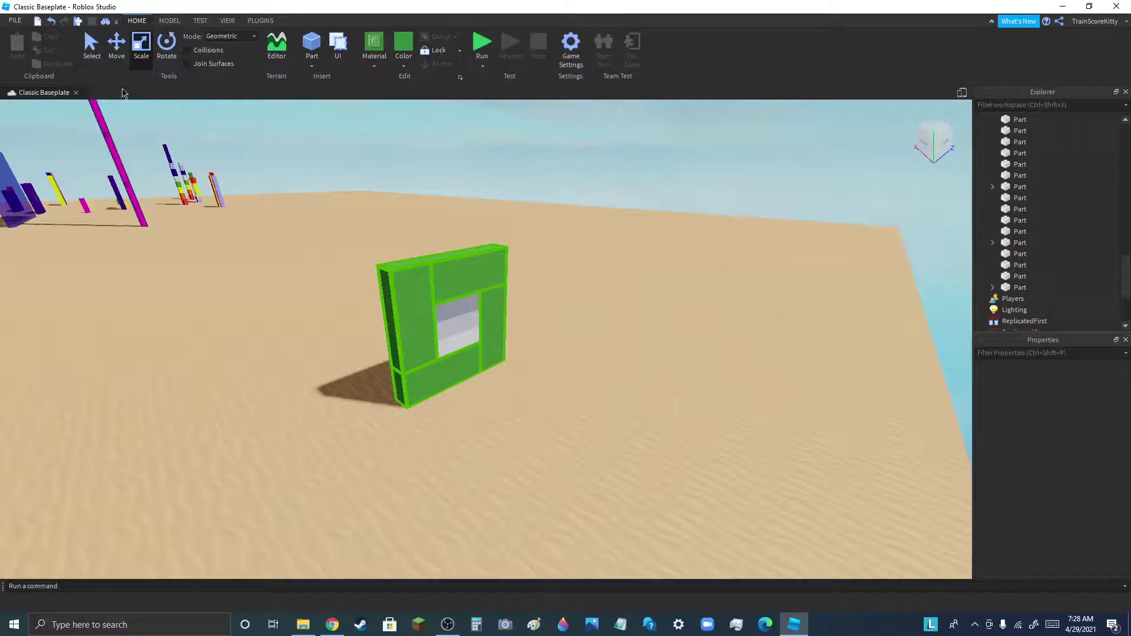
left_click_drag(426, 367, 229, 253)
key("f")
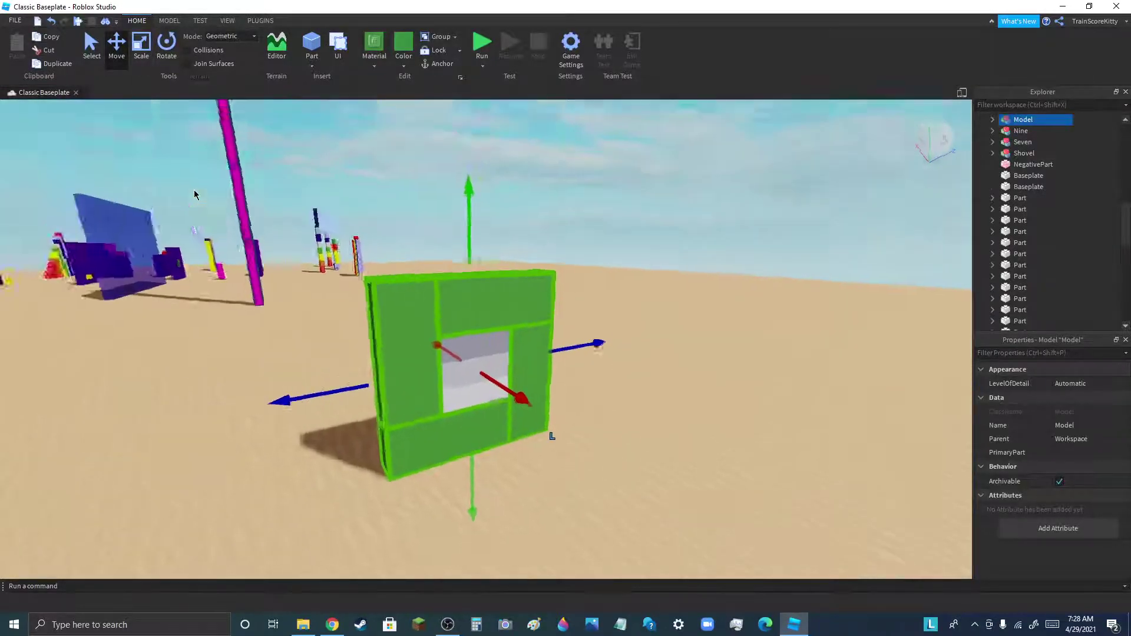
right_click_drag(194, 191, 193, 190)
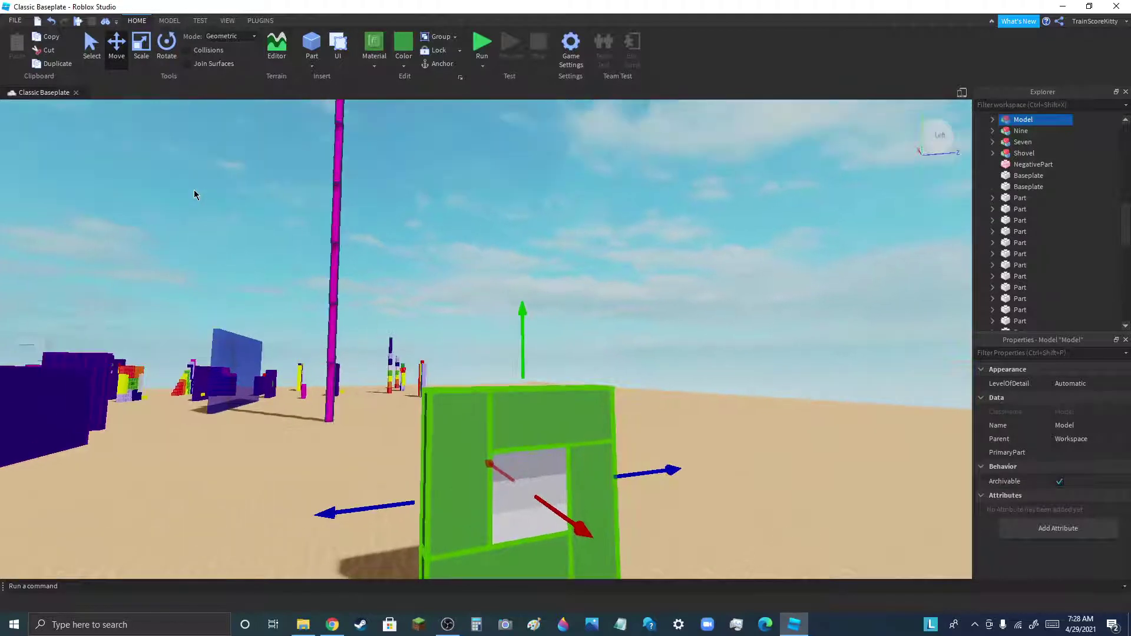
left_click_drag(512, 399, 490, 406)
scroll(447, 355, "up", 6)
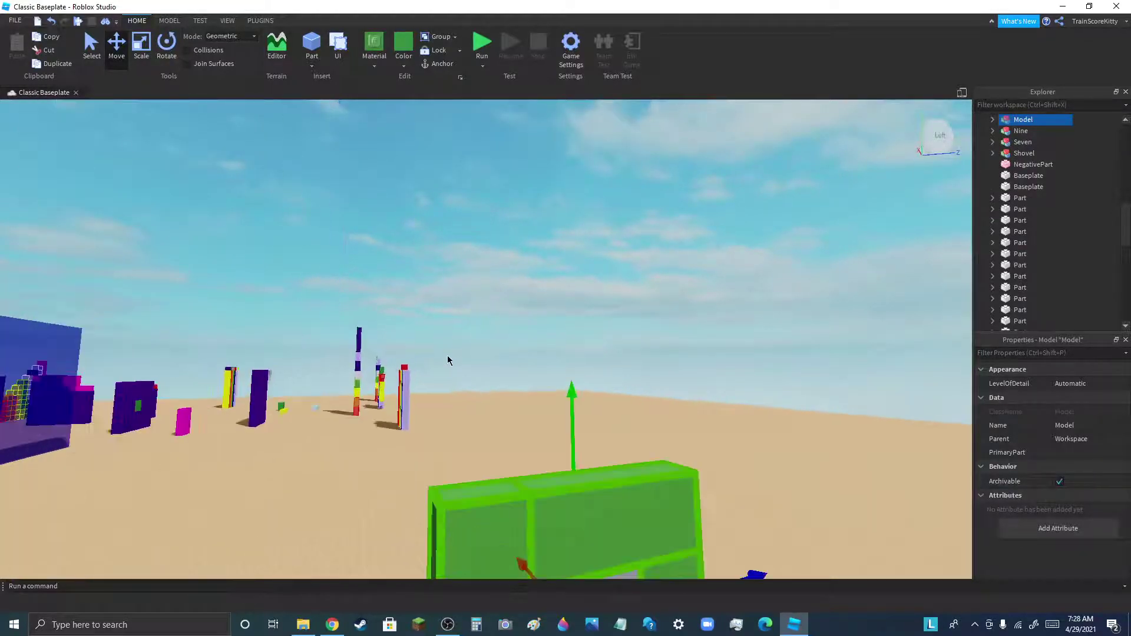
Select the rainbow column model and the shovel together and raise them from beneath the sand baseplate to its surface
right_click_drag(447, 356, 497, 363)
scroll(447, 356, "down", 6)
scroll(271, 362, "up", 4)
scroll(523, 352, "up", 8)
scroll(459, 356, "up", 3)
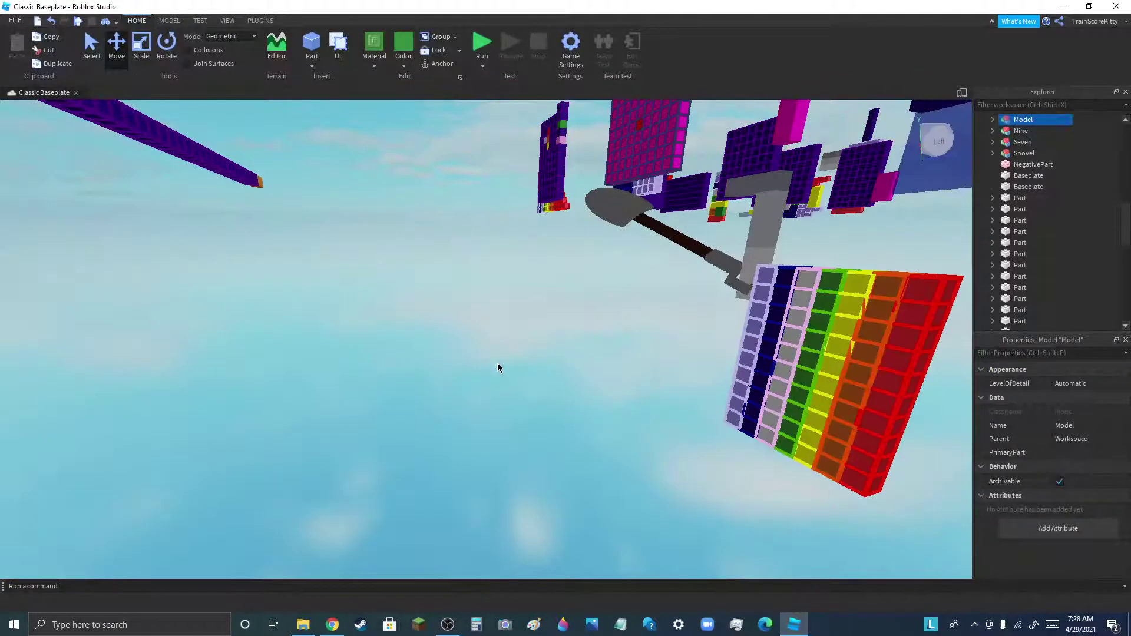
scroll(497, 363, "down", 3)
scroll(483, 472, "down", 6)
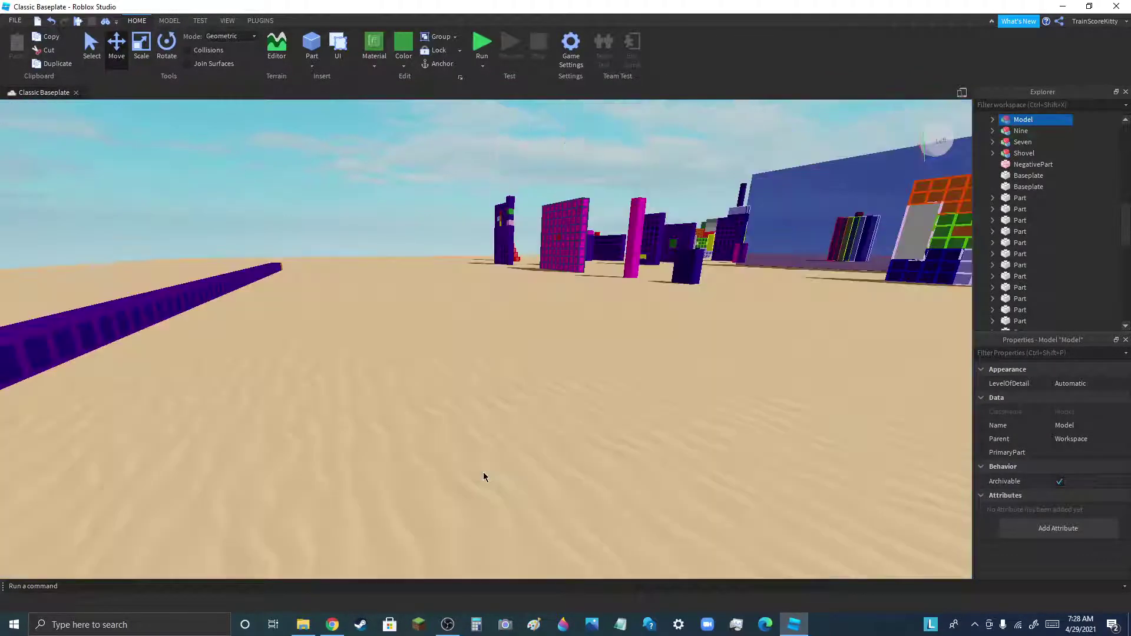
scroll(483, 473, "down", 2)
left_click_drag(491, 470, 626, 505)
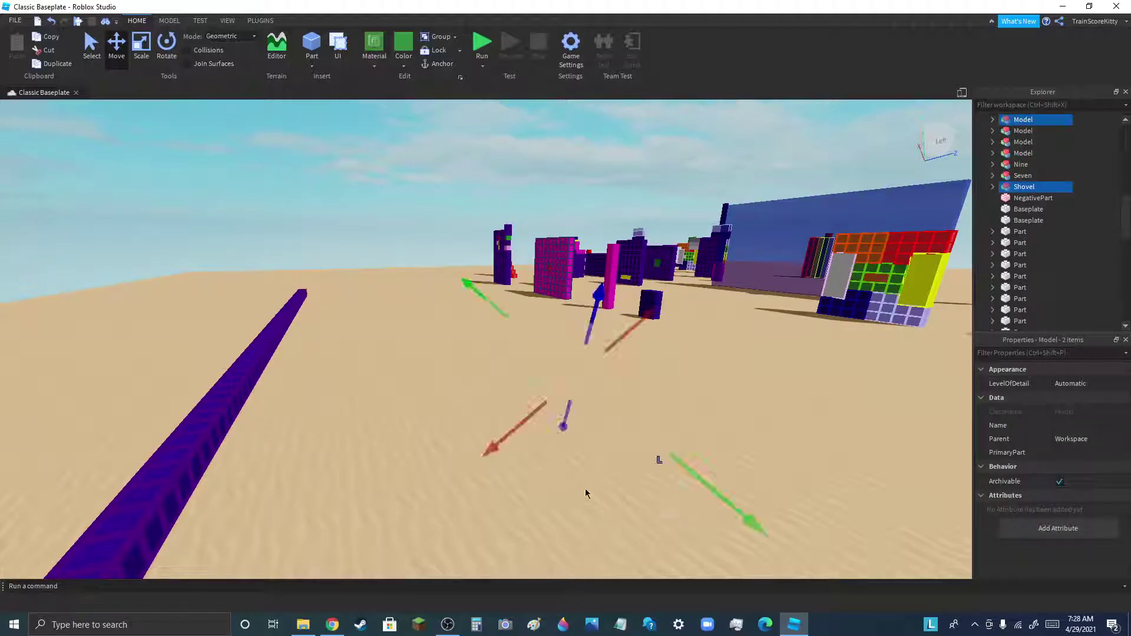
left_click_drag(568, 426, 716, 328)
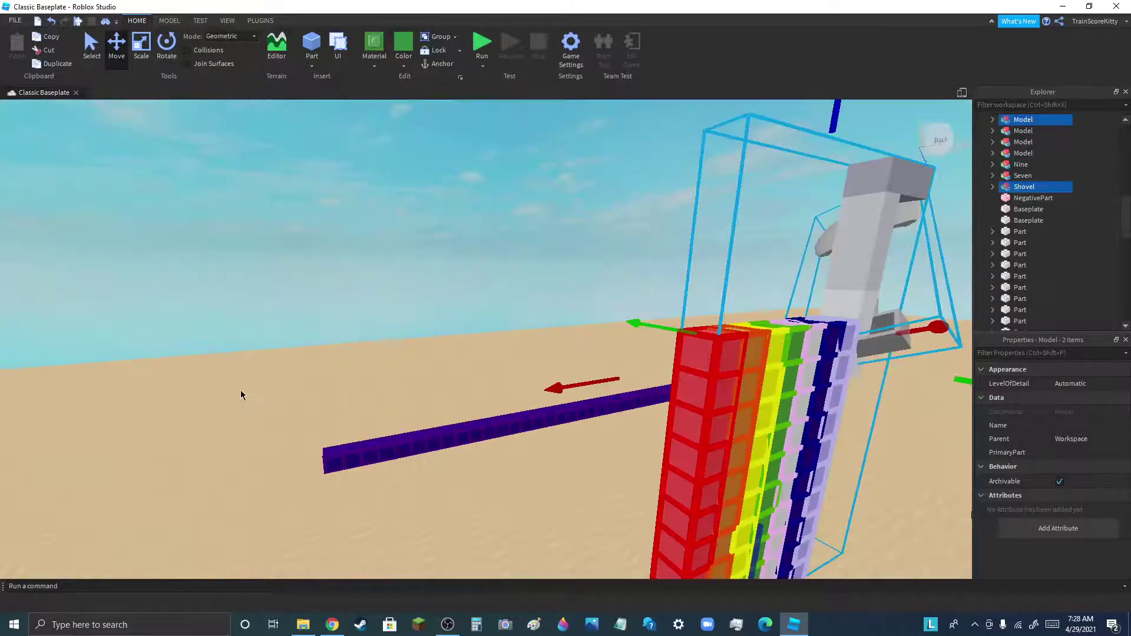
scroll(241, 390, "down", 3)
scroll(404, 436, "up", 3)
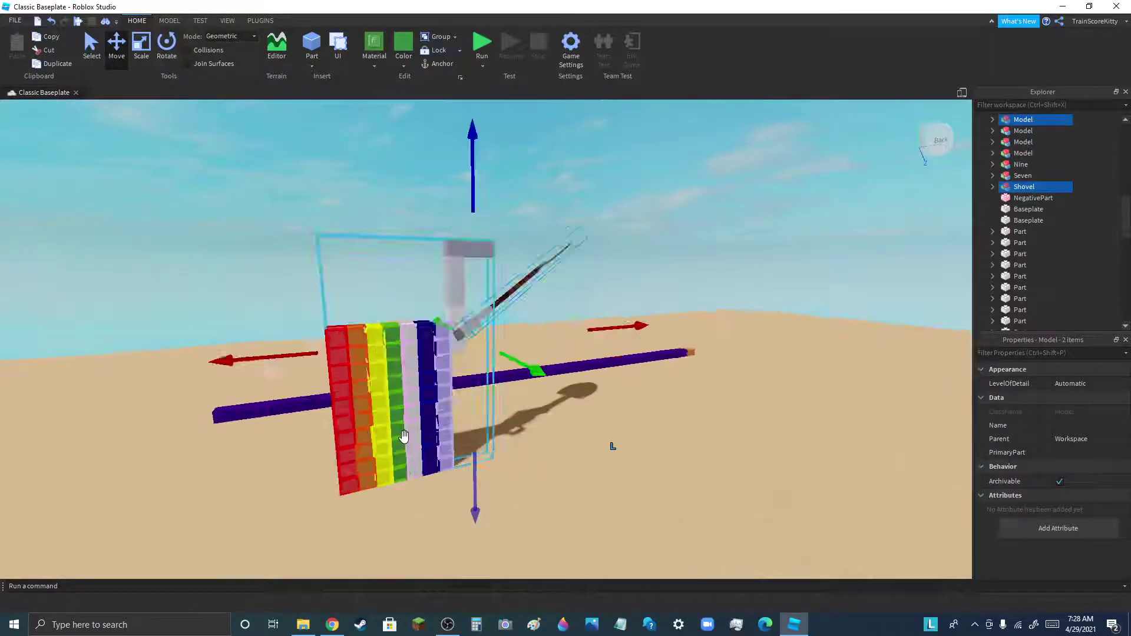
left_click(601, 470)
right_click_drag(601, 470, 601, 471)
scroll(255, 433, "down", 5)
scroll(414, 451, "up", 4)
left_click(444, 406)
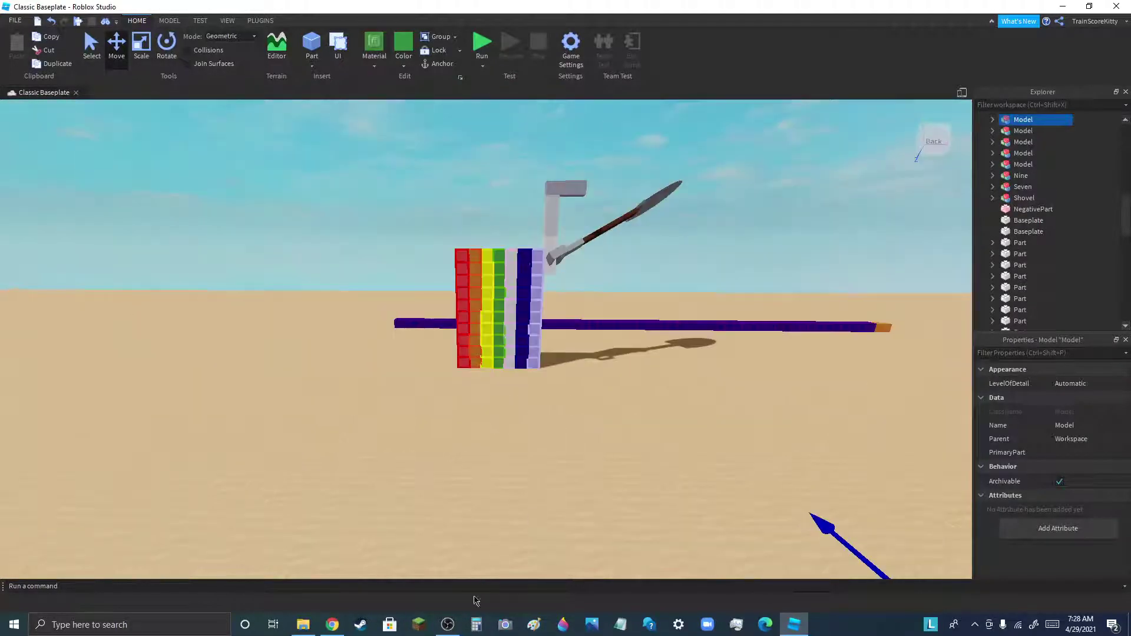
Switch to OBS to pause the screen recording, and return to Roblox Studio
left_click(448, 624)
left_click(811, 462)
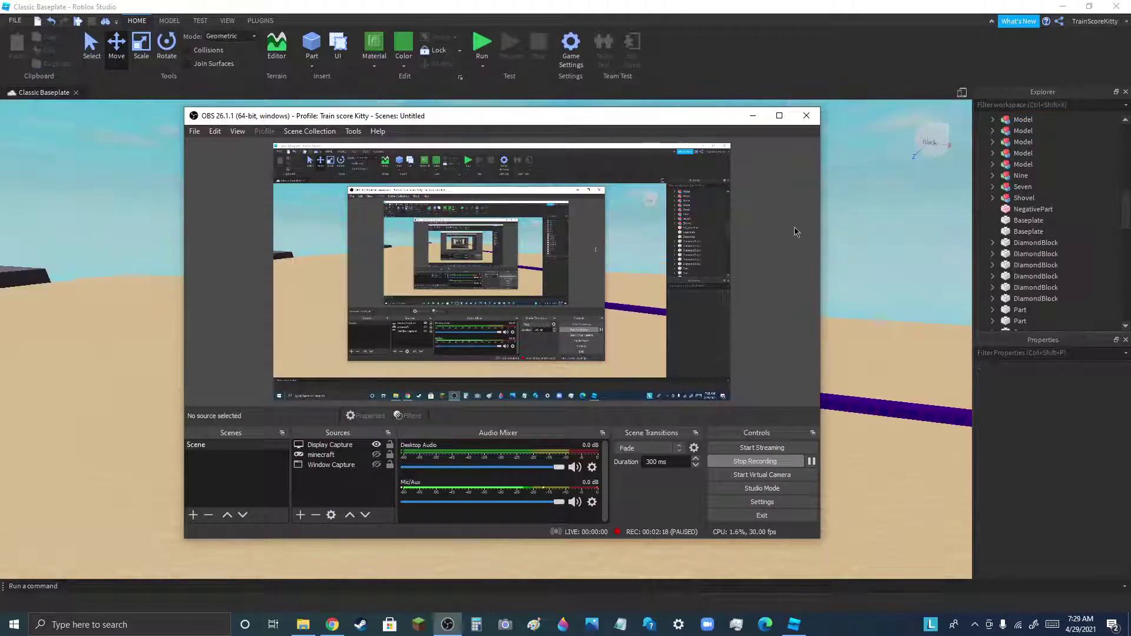
left_click(751, 118)
Nudge the small dark blue model and move the small red block toward it on the sand baseplate
scroll(536, 292, "down", 4)
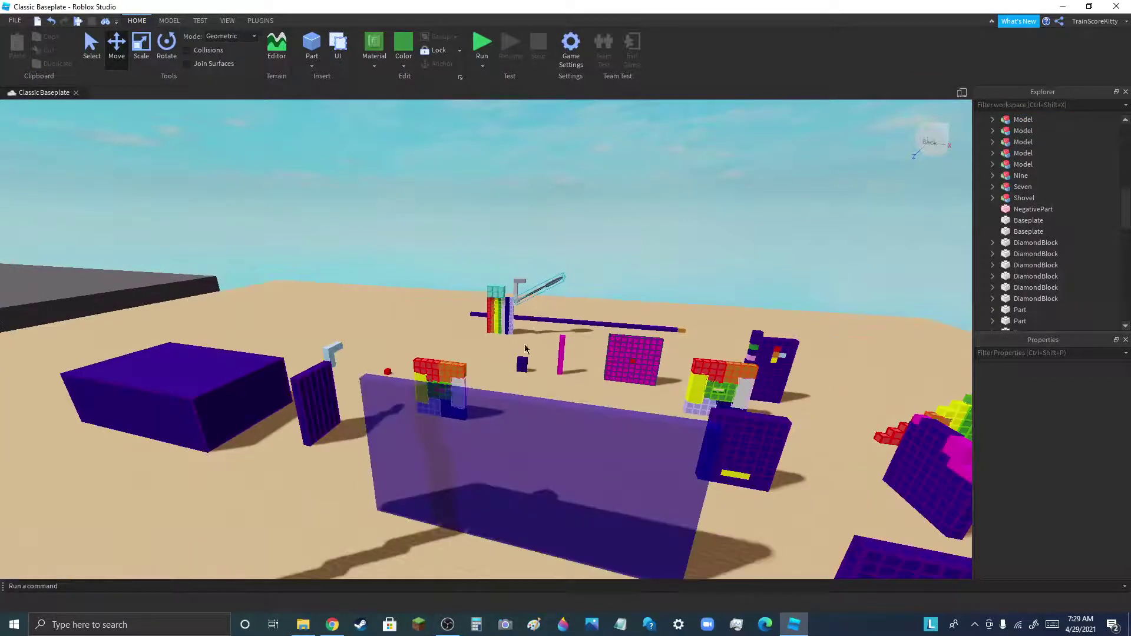
scroll(524, 357, "up", 4)
left_click_drag(521, 390, 534, 420)
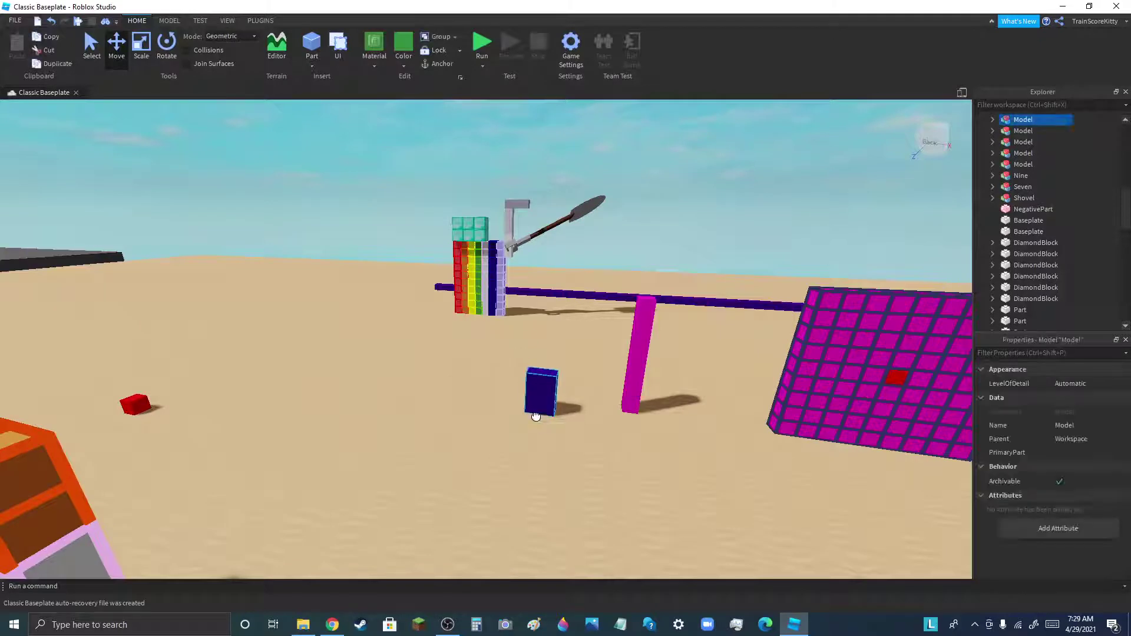
left_click(463, 292)
left_click(530, 326)
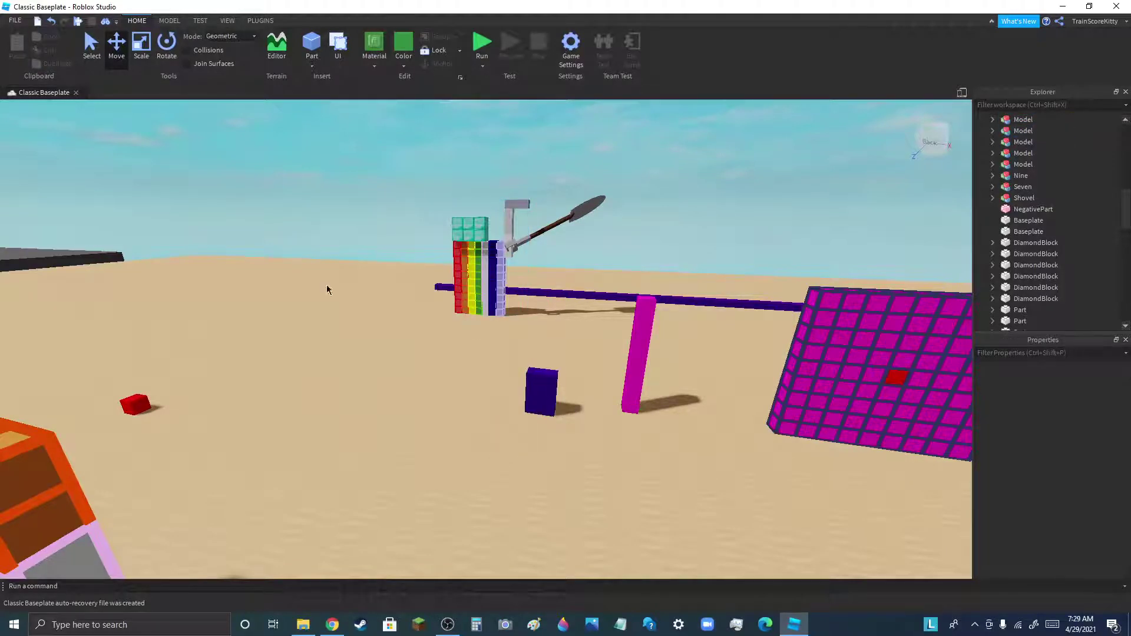
left_click_drag(137, 411, 255, 429)
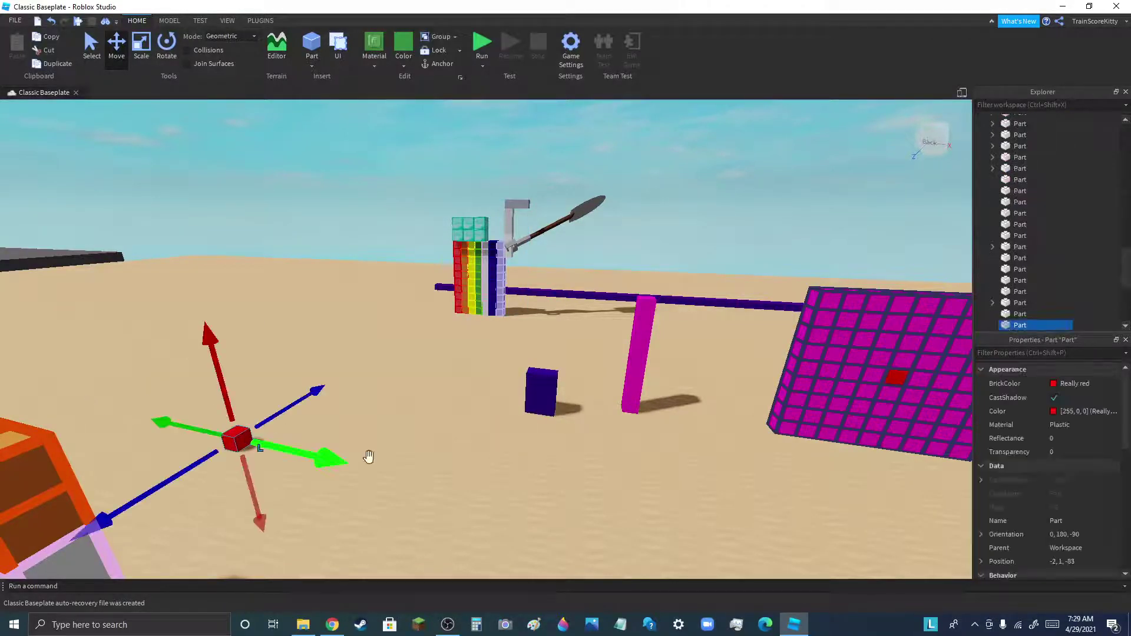
Move the green frame model across the sand baseplate to stand beside the rainbow column model
key("f")
right_click_drag(391, 460, 496, 482)
scroll(496, 482, "down", 5)
scroll(367, 398, "up", 2)
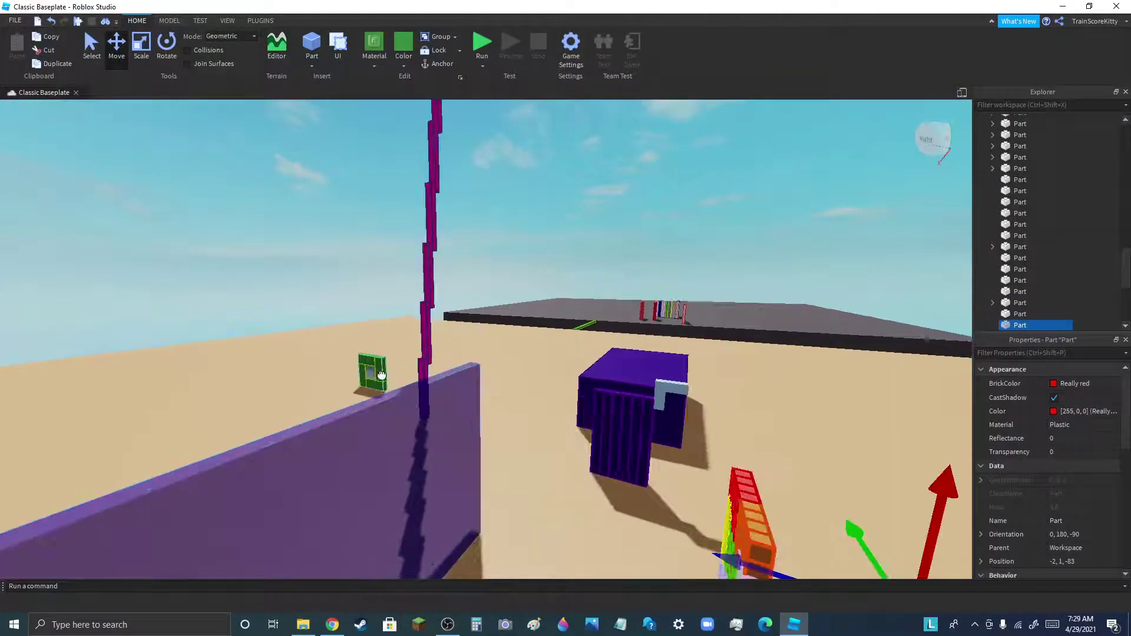
left_click_drag(381, 379, 882, 477)
right_click_drag(786, 433, 784, 431)
scroll(535, 397, "down", 3)
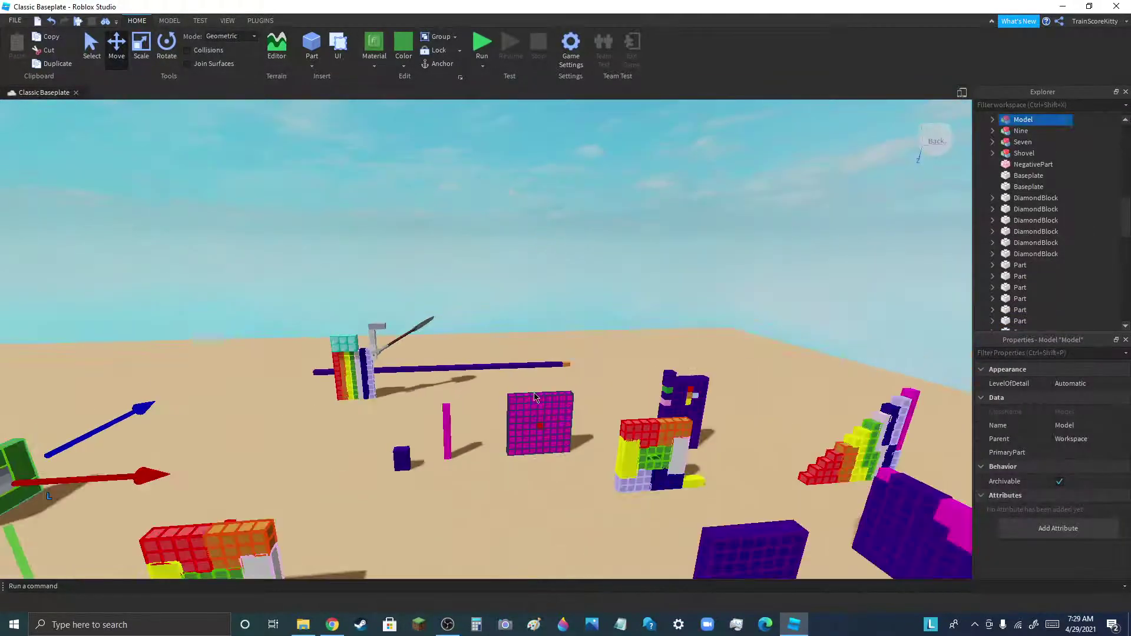
left_click_drag(2, 471, 303, 377)
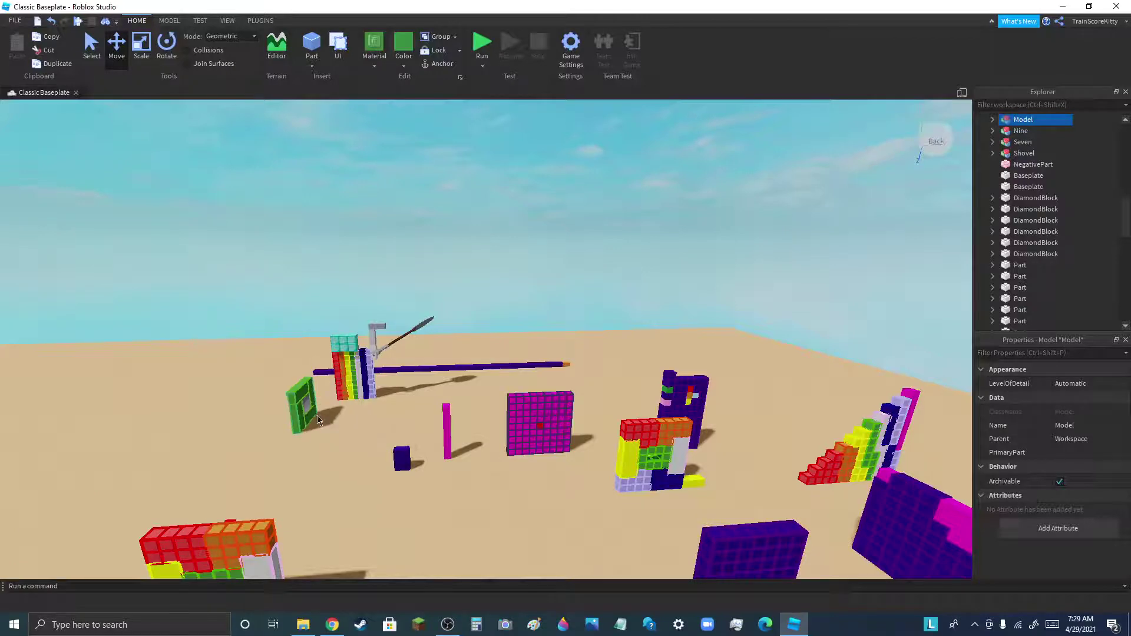
Examine the rainbow column model, its diamond blocks and the shovel up close
scroll(302, 375, "up", 3)
scroll(302, 375, "up", 4)
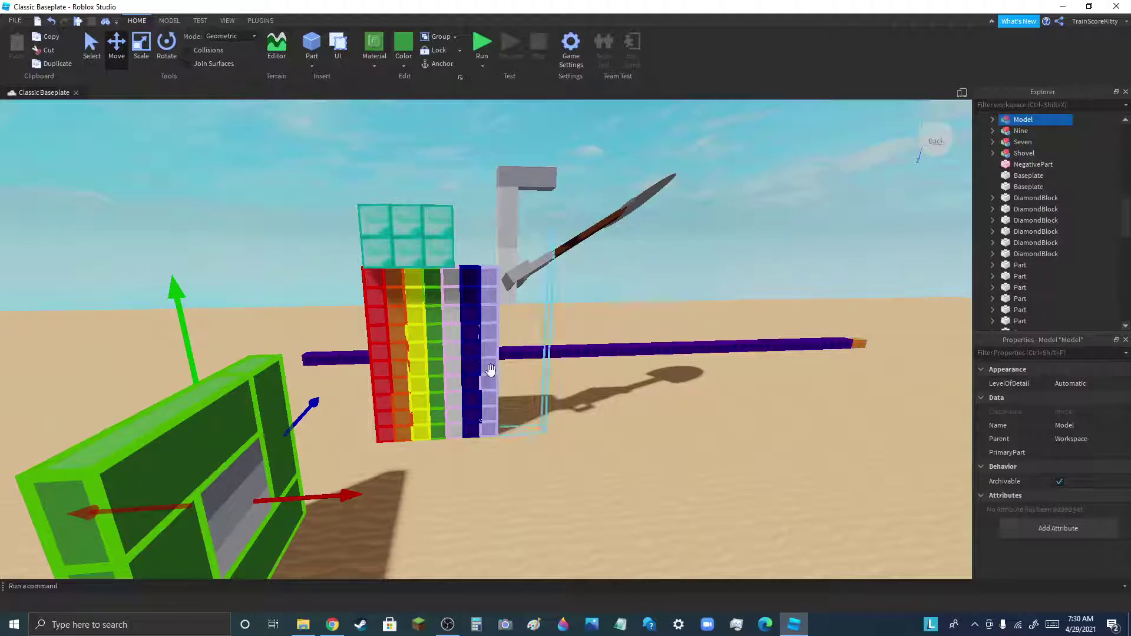
left_click(623, 430)
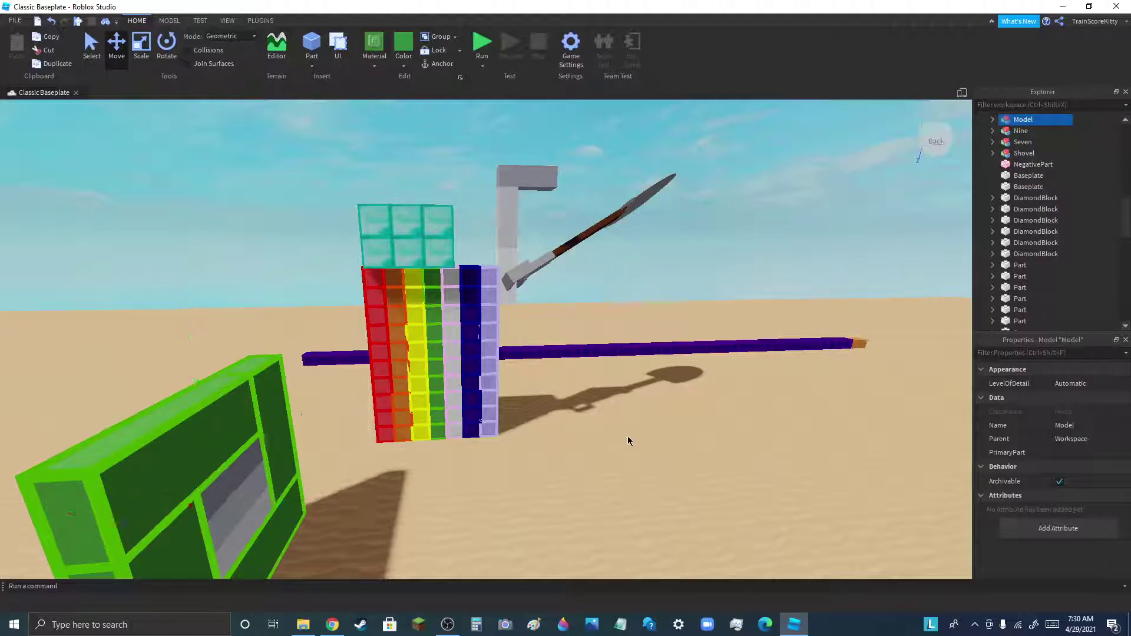
scroll(560, 159, "up", 5)
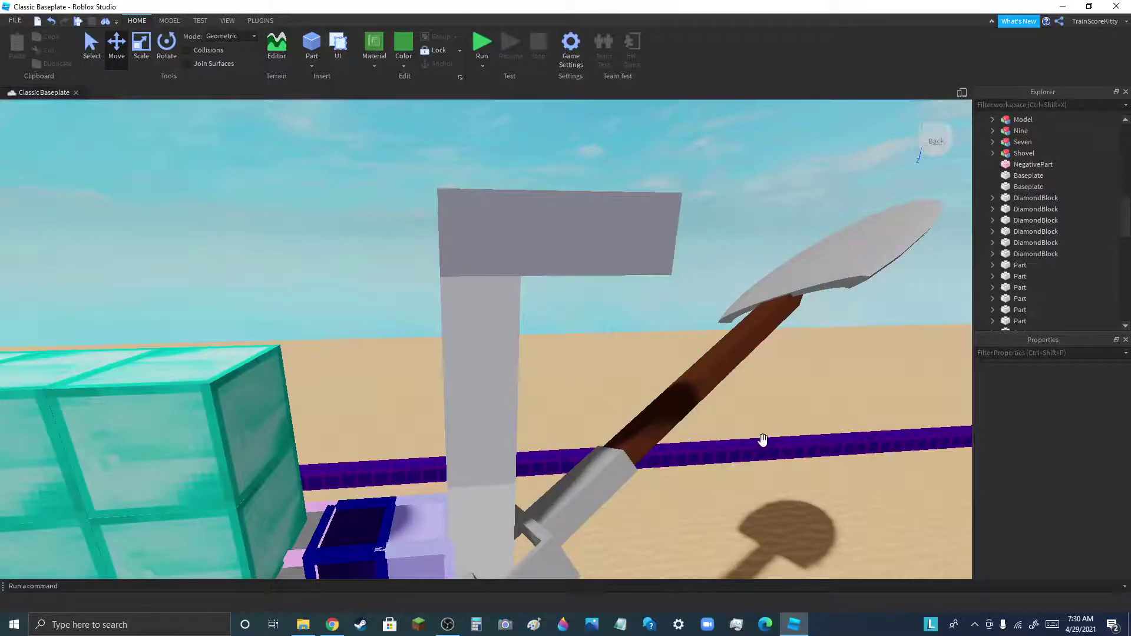
scroll(762, 439, "down", 10)
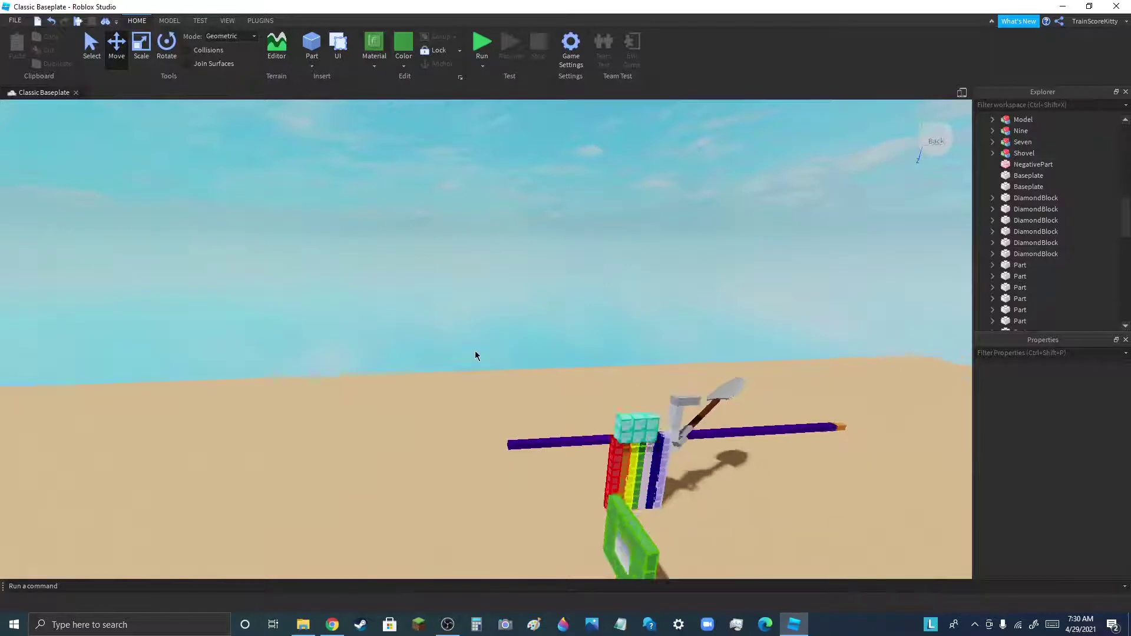
scroll(665, 481, "up", 3)
scroll(606, 386, "up", 5)
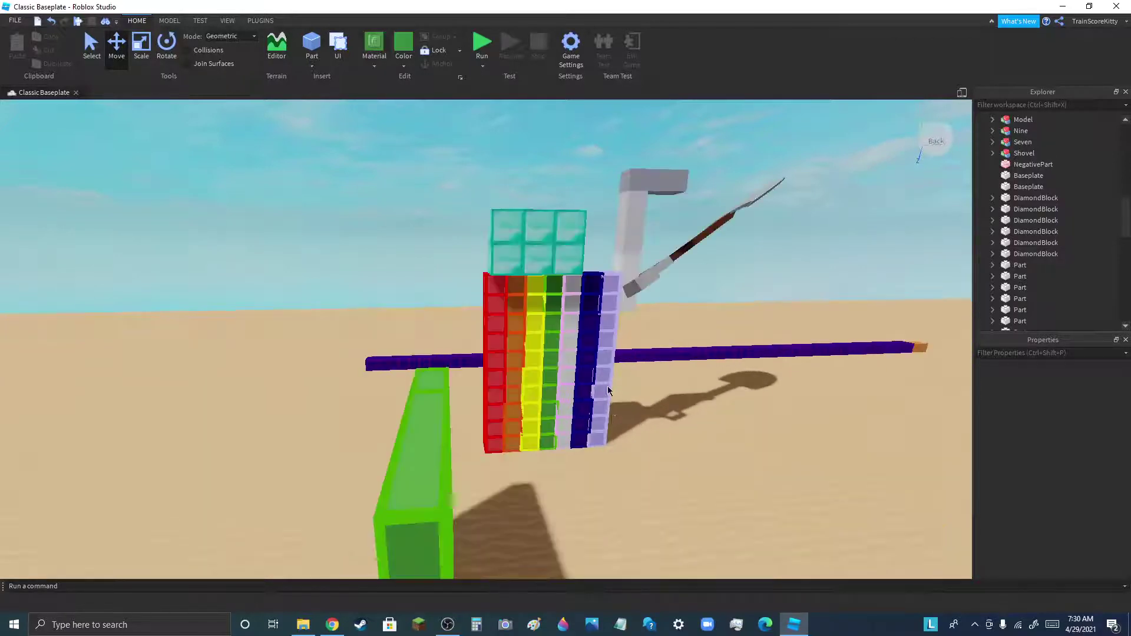
scroll(566, 222, "up", 5)
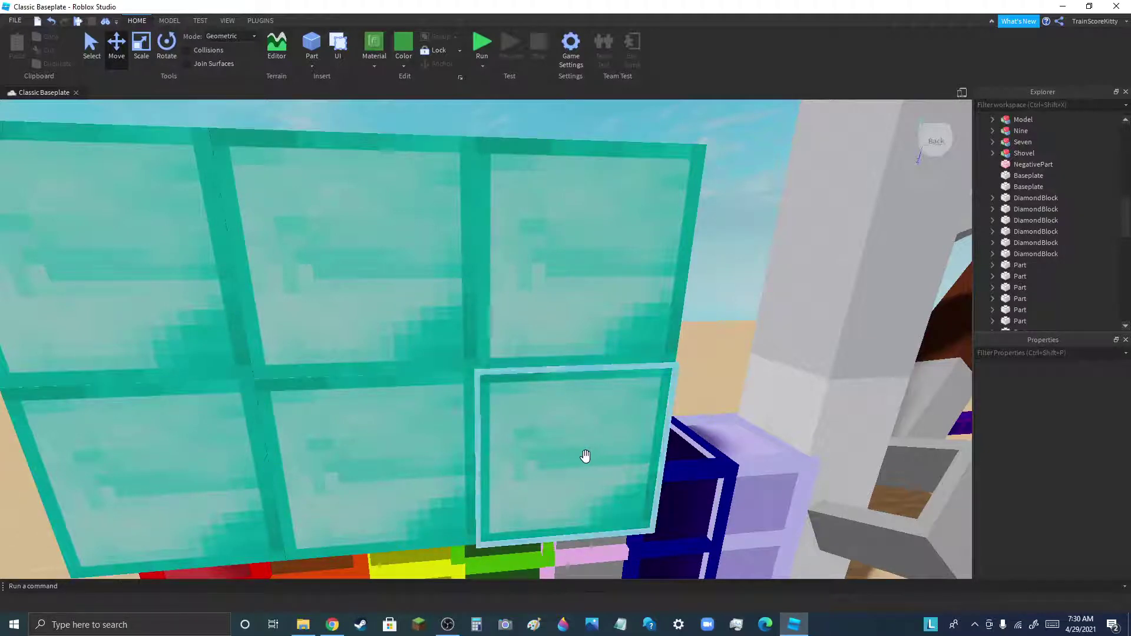
Set the material of the six diamond blocks above the rainbow columns to Neon
left_click(127, 278)
left_click(386, 62)
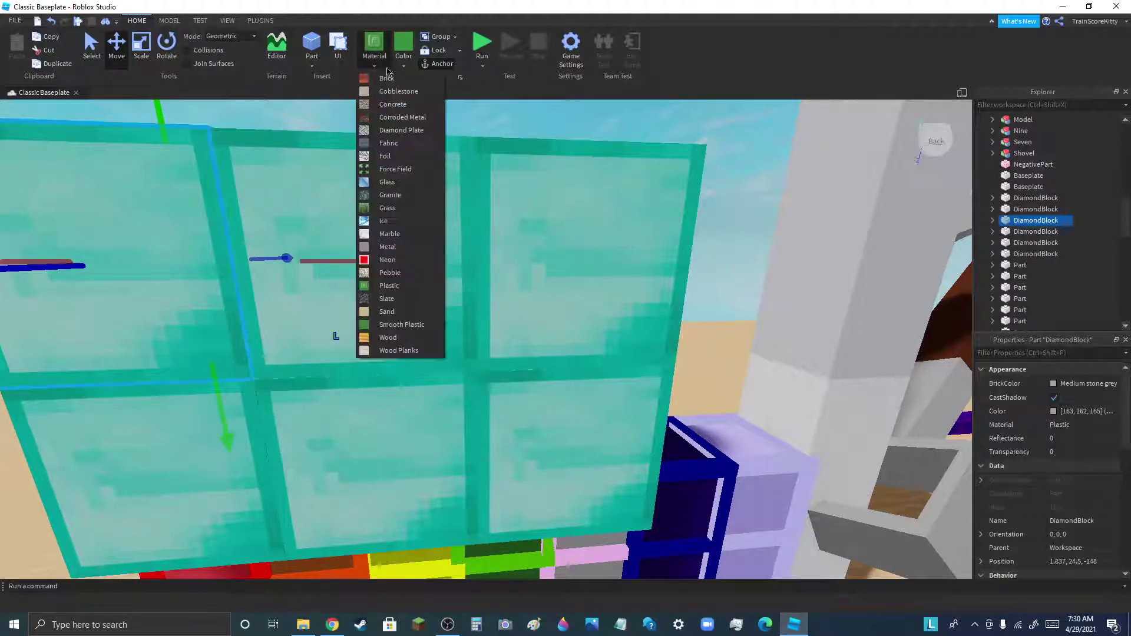
left_click(412, 260)
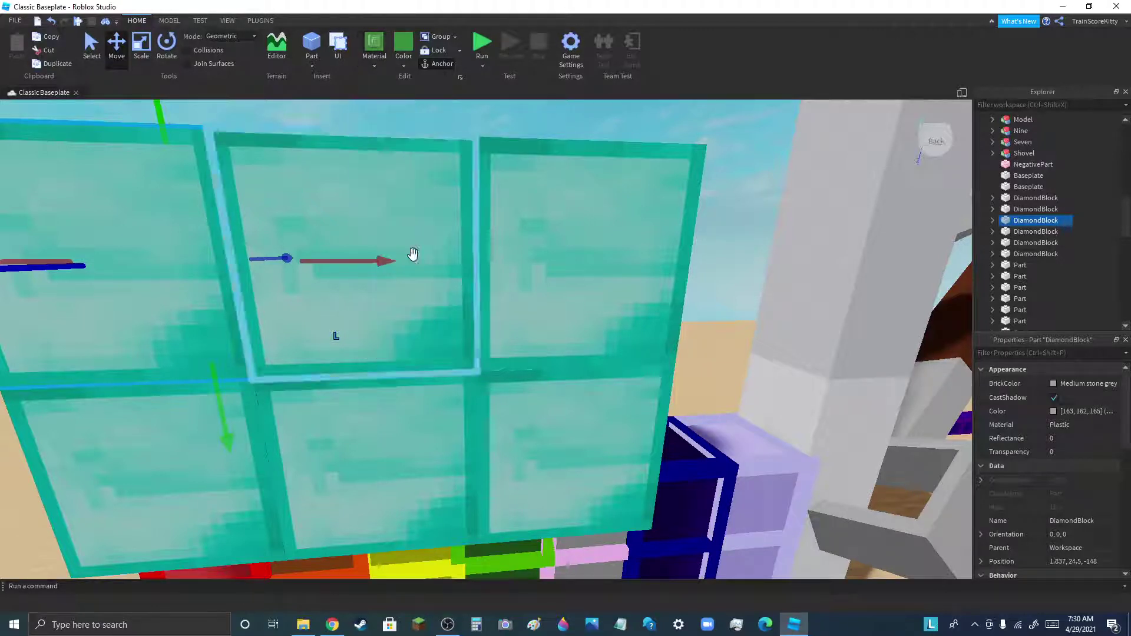
left_click(404, 273)
left_click(559, 187)
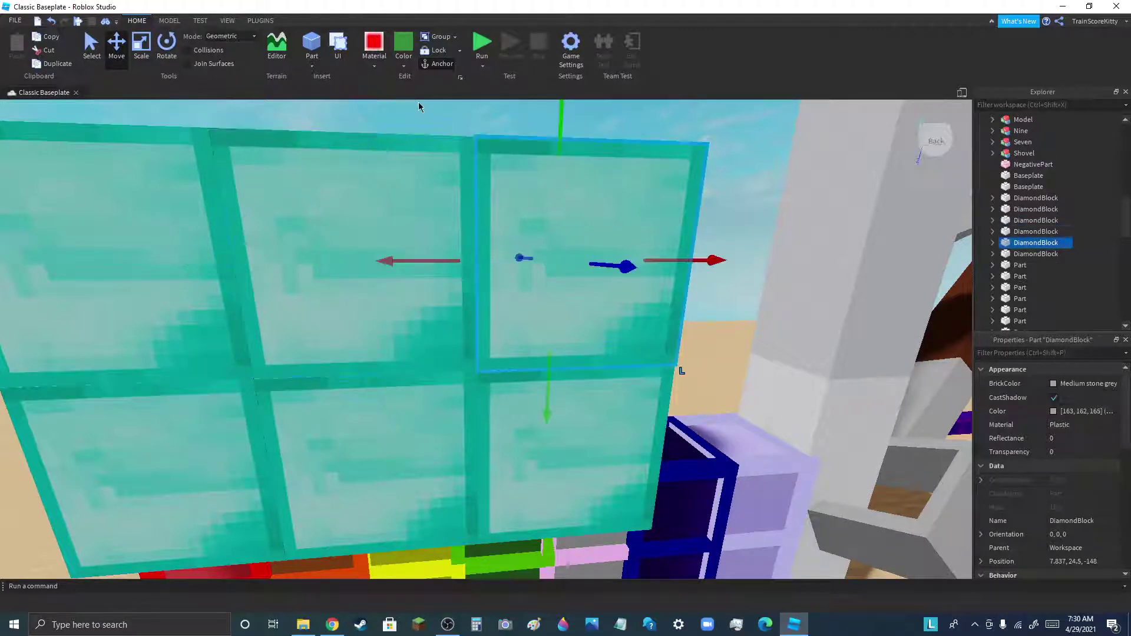
left_click(540, 449)
left_click(335, 394)
key("ctrl+z")
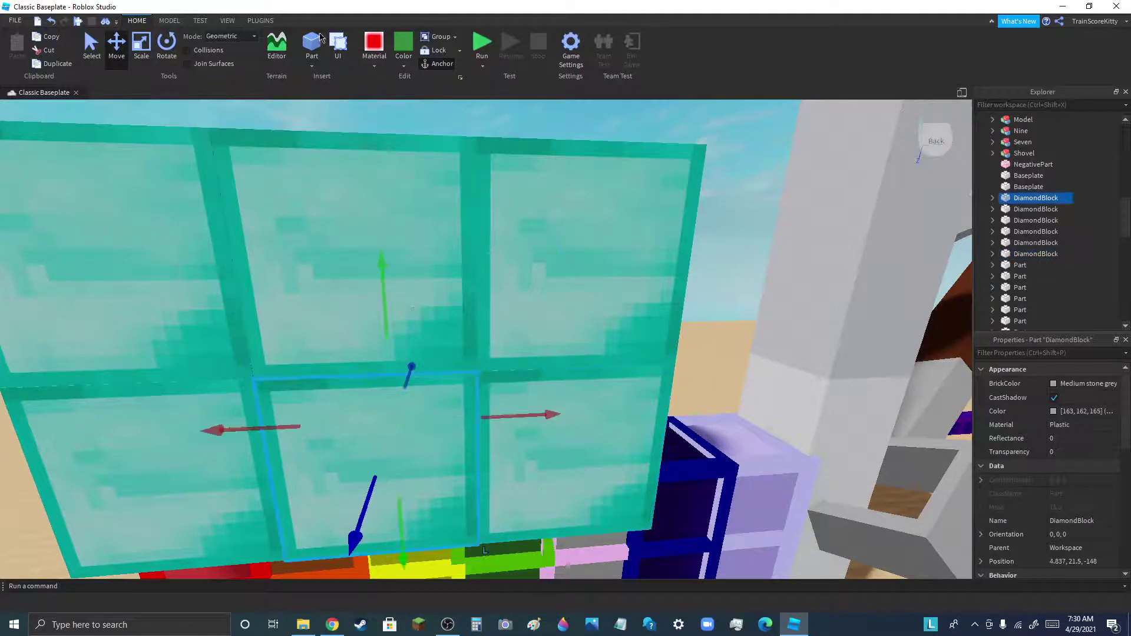
left_click(164, 442)
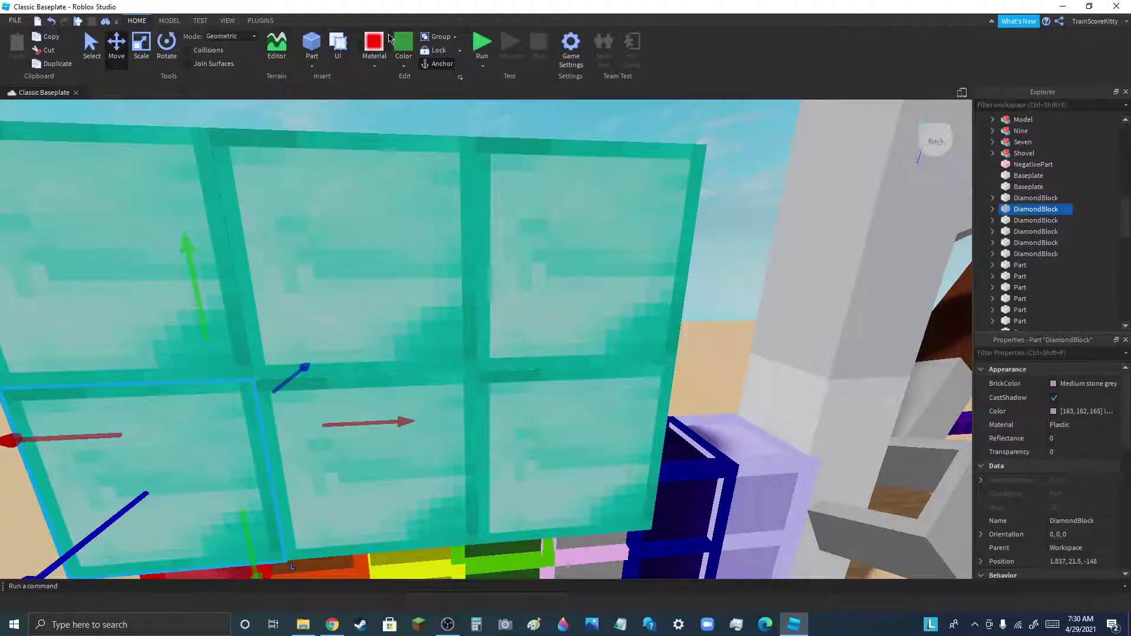
Unanchor the six diamond blocks above the rainbow columns one after another
left_click(424, 171)
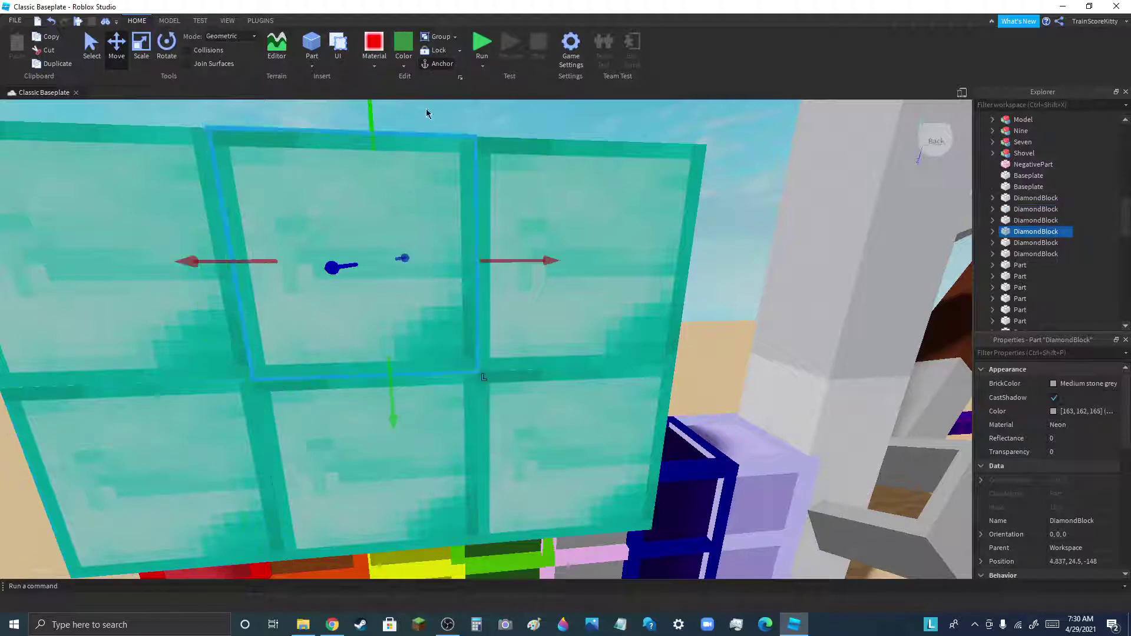
left_click(136, 177)
left_click(445, 66)
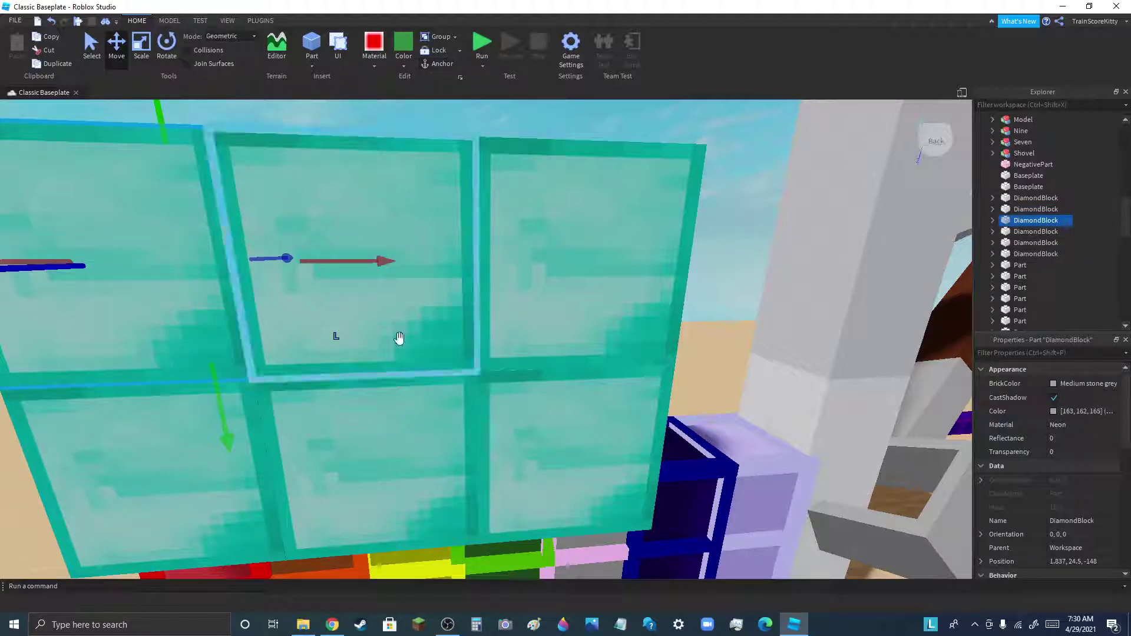
left_click(151, 430)
left_click(164, 293)
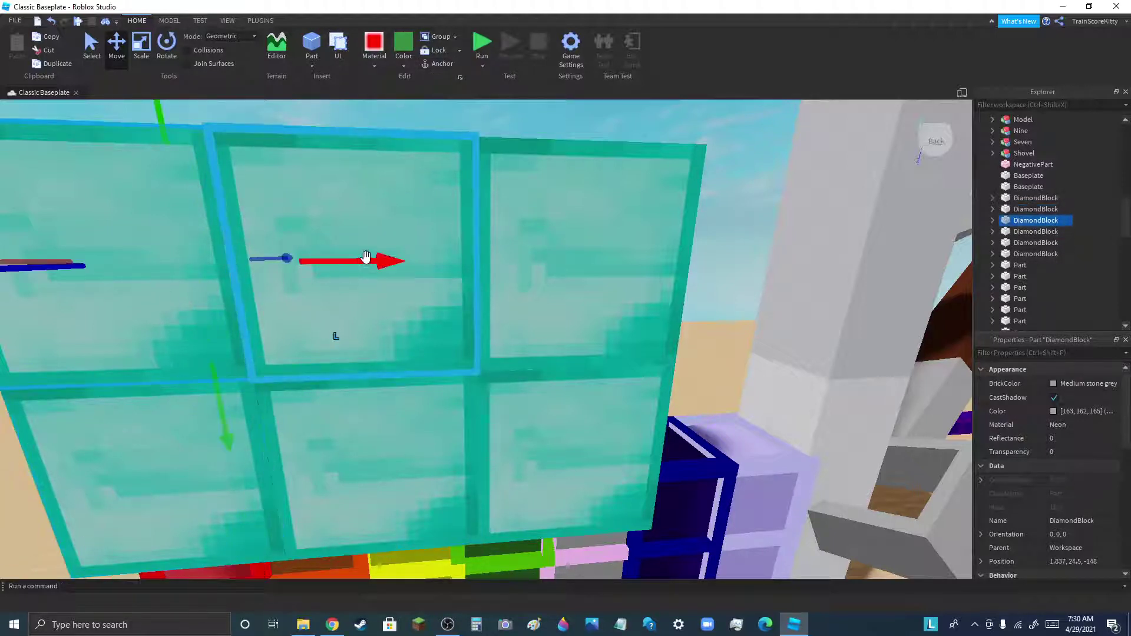
left_click(376, 208)
left_click(383, 454)
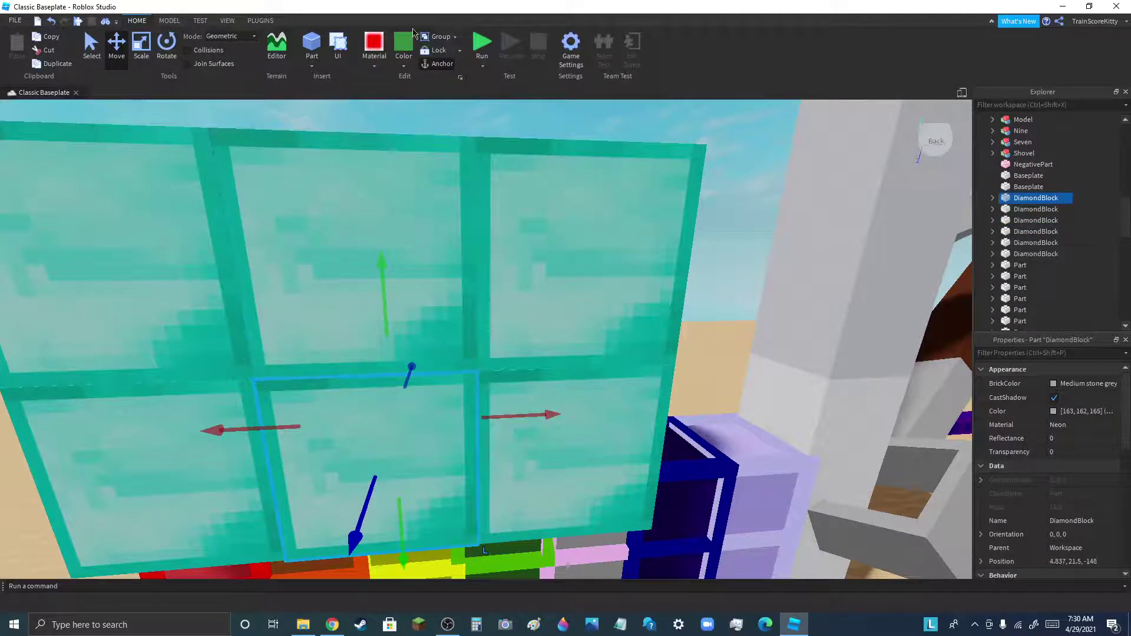
left_click(635, 484)
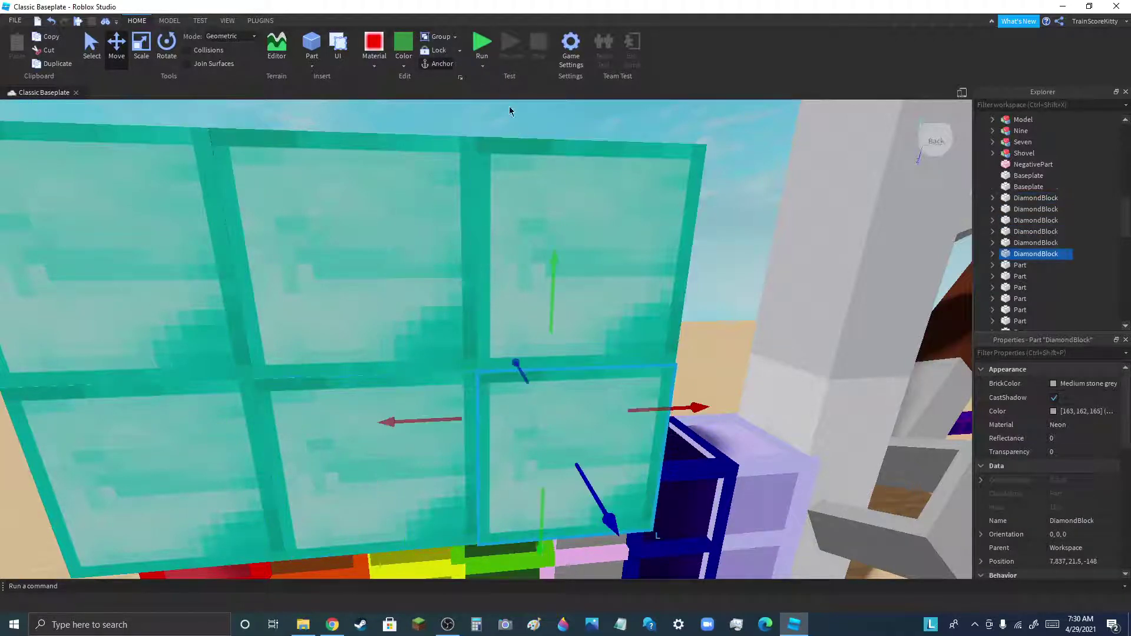
left_click(635, 193)
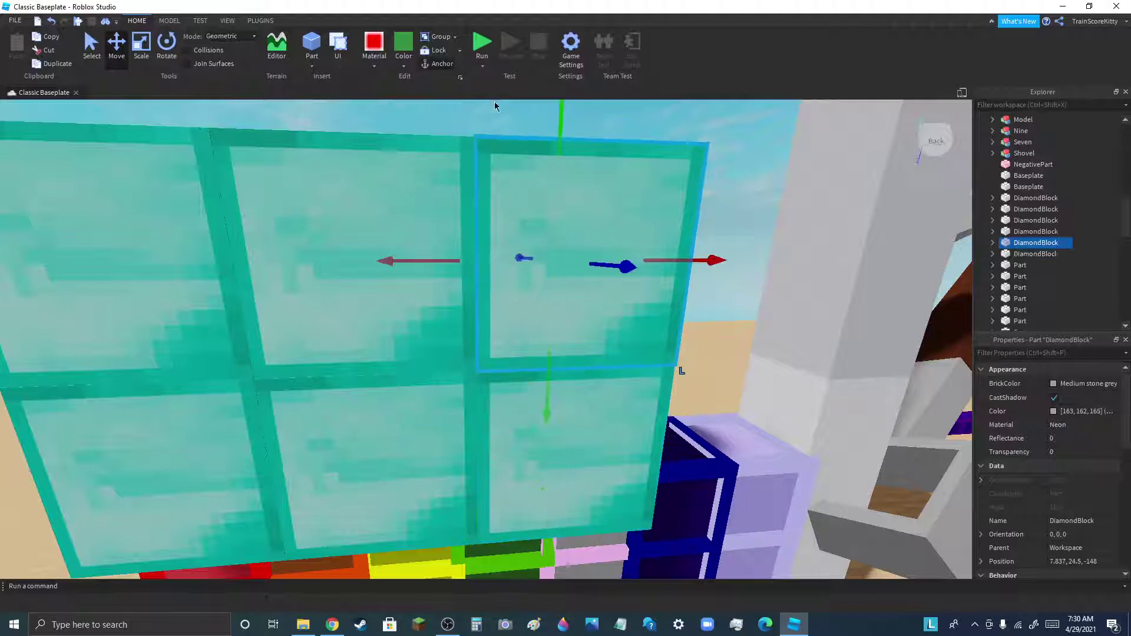
left_click(722, 183)
Run the simulation and examine the diamond blocks and rainbow columns from near and far
scroll(640, 205, "down", 10)
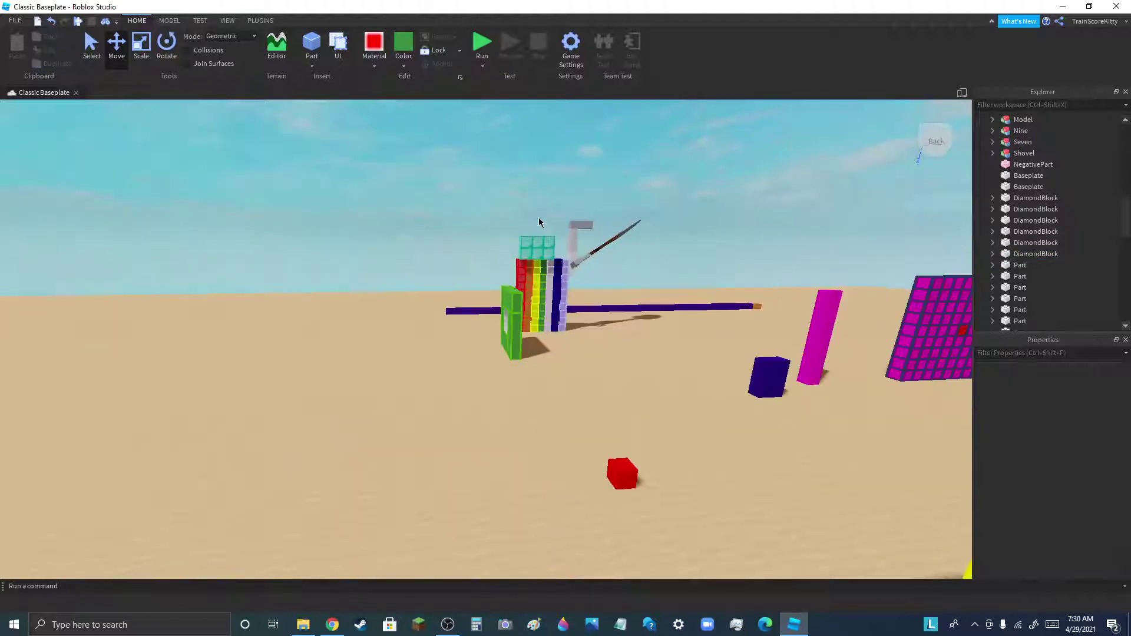
scroll(551, 212, "up", 3)
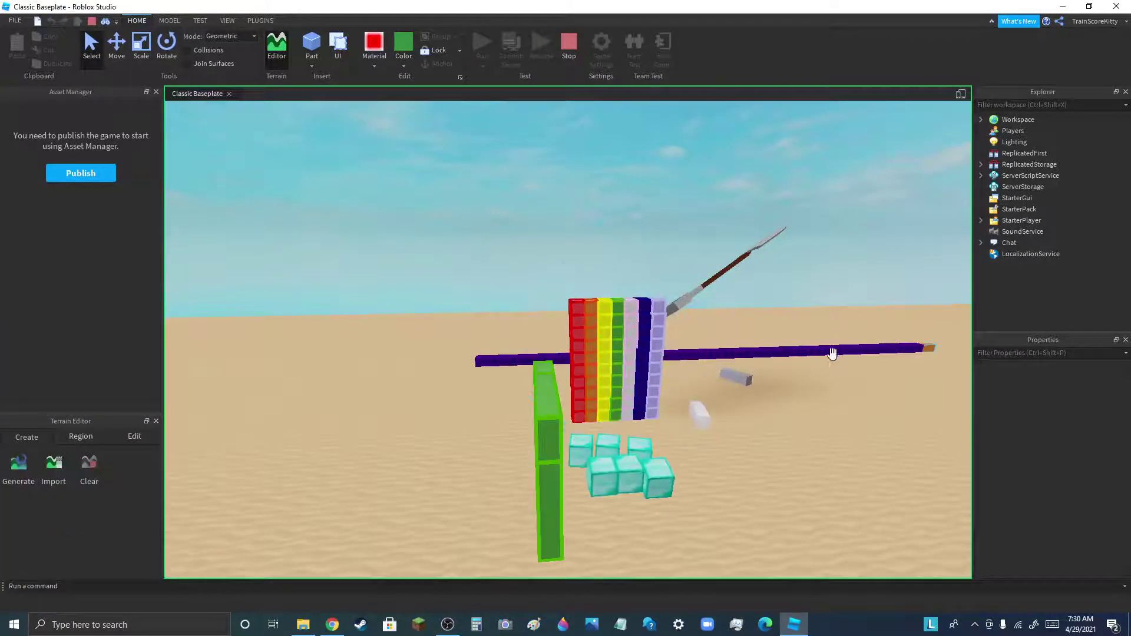
scroll(727, 415, "up", 4)
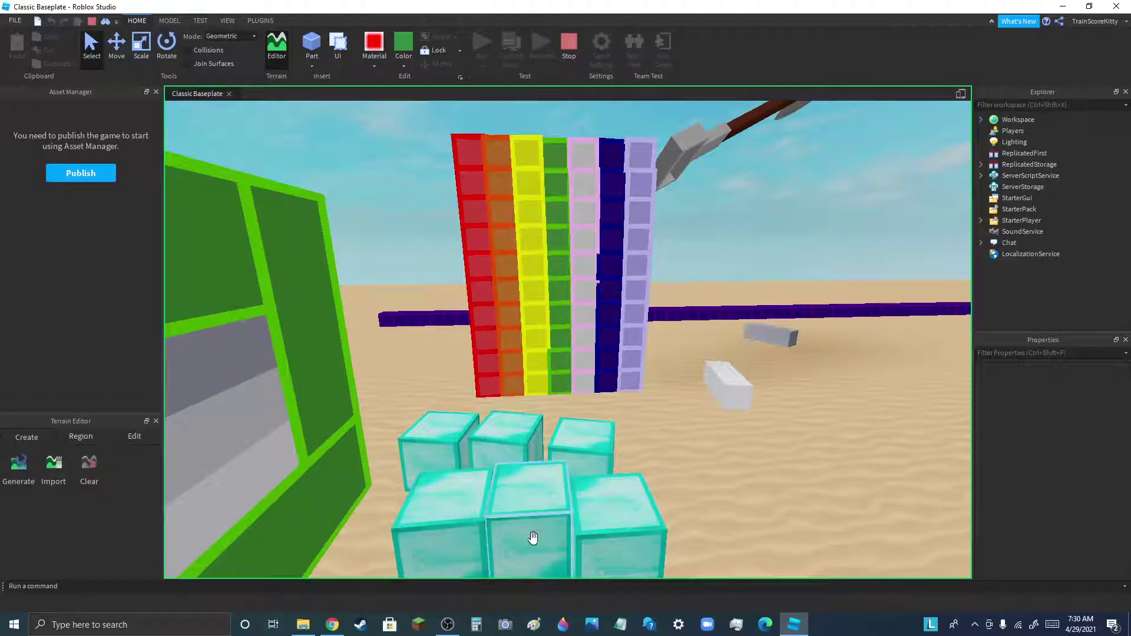
scroll(413, 515, "down", 6)
scroll(447, 495, "down", 2)
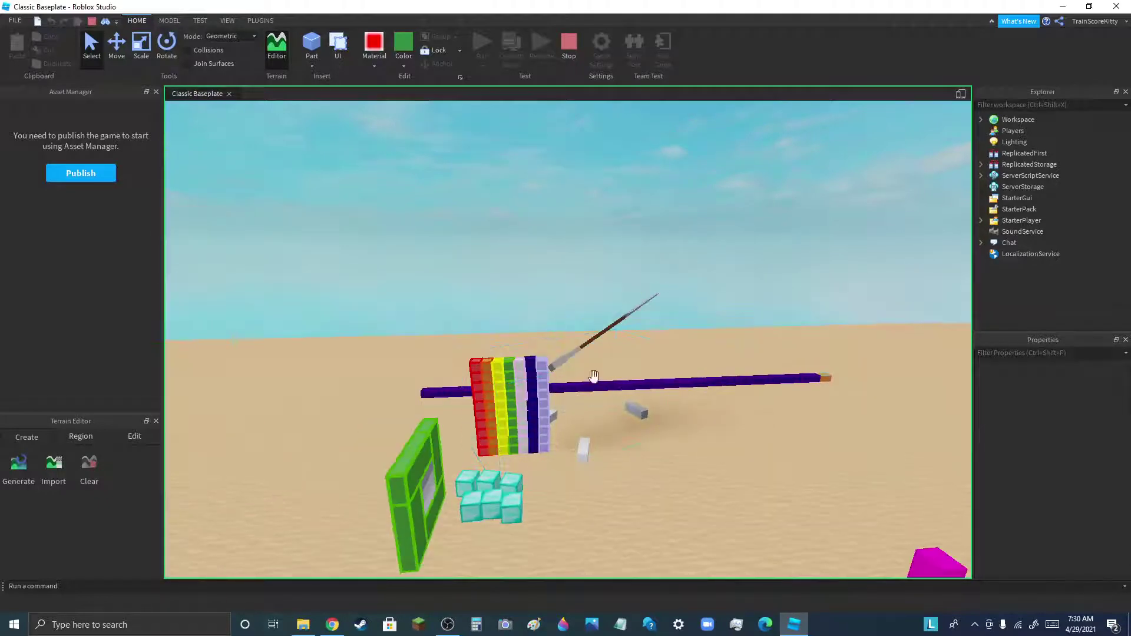
scroll(594, 376, "up", 2)
Unanchor the shovel model beside the rainbow columns in the running simulation
left_click(575, 361)
scroll(574, 361, "up", 3)
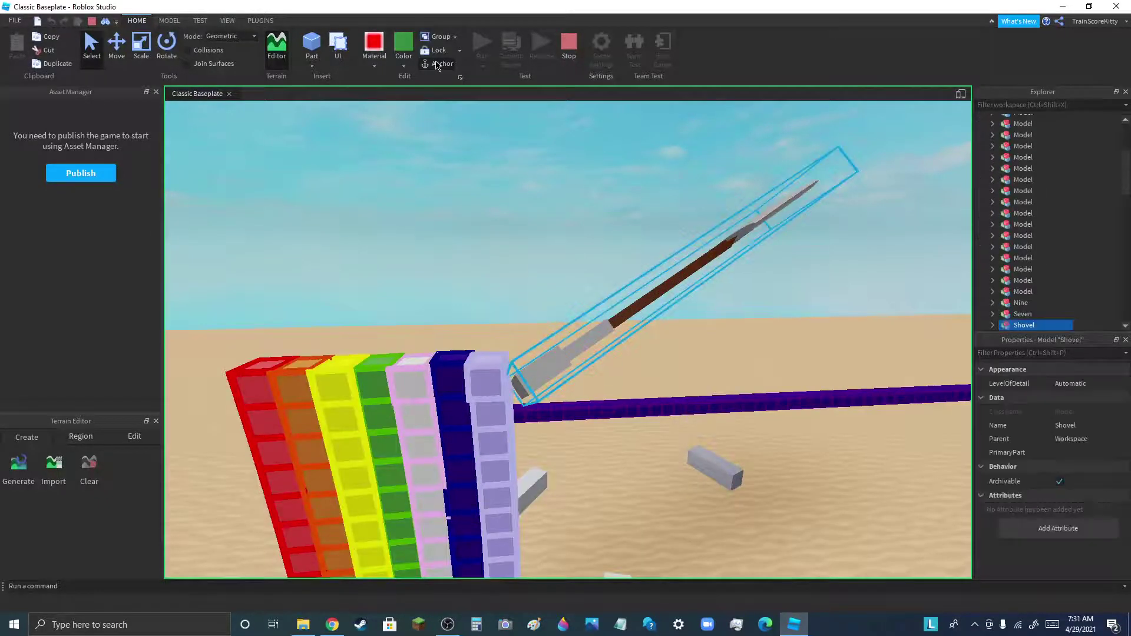
left_click(436, 63)
left_click(600, 384)
scroll(533, 330, "down", 5)
scroll(568, 479, "up", 2)
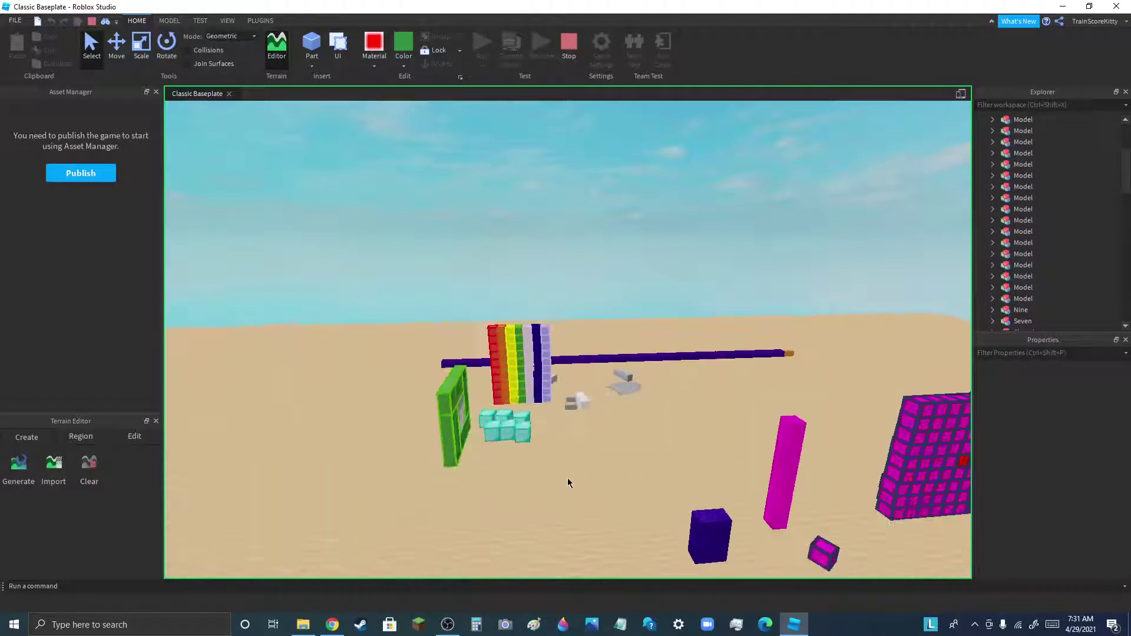
Move the green frame model farther away from the diamond blocks on the sand in the running simulation
scroll(519, 397, "up", 3)
scroll(521, 342, "up", 2)
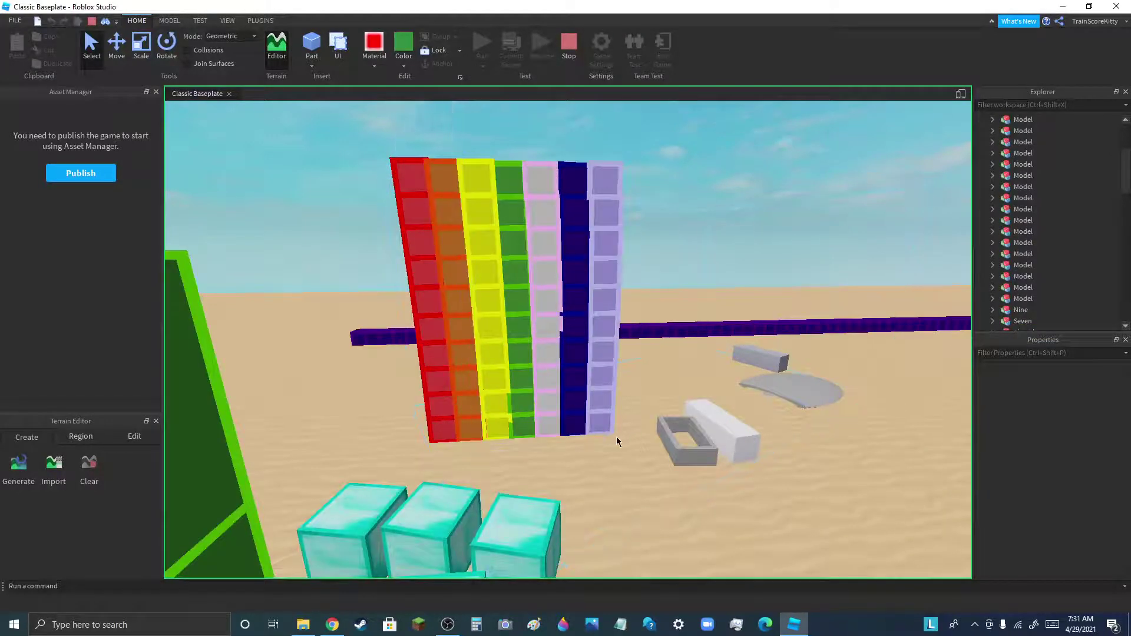
right_click_drag(617, 441, 616, 439)
left_click(641, 394)
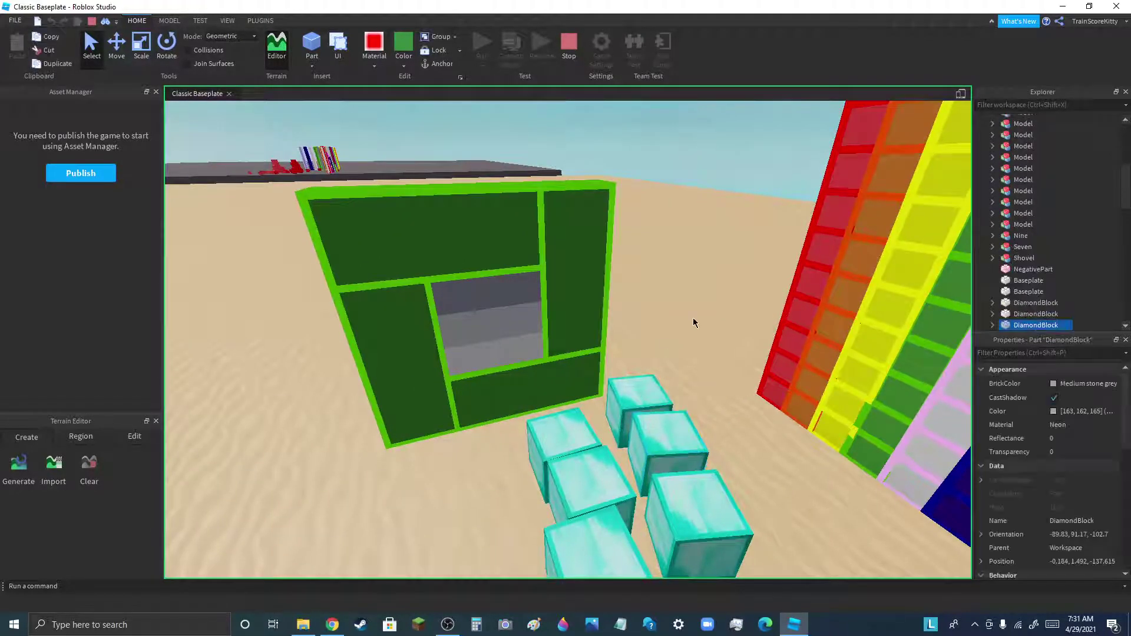
left_click_drag(497, 280, 520, 345)
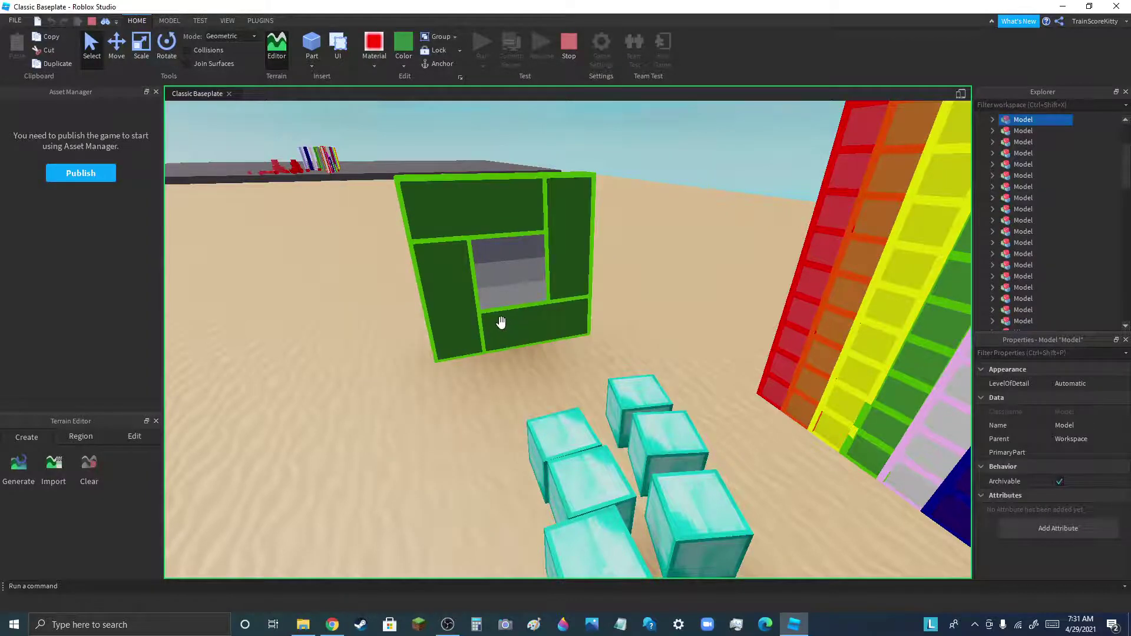
right_click_drag(501, 322, 492, 244)
Shift the magenta block wall sideways across the sand in the running simulation
scroll(493, 205, "up", 6)
right_click_drag(509, 205, 486, 296)
scroll(486, 296, "up", 3)
scroll(663, 214, "up", 10)
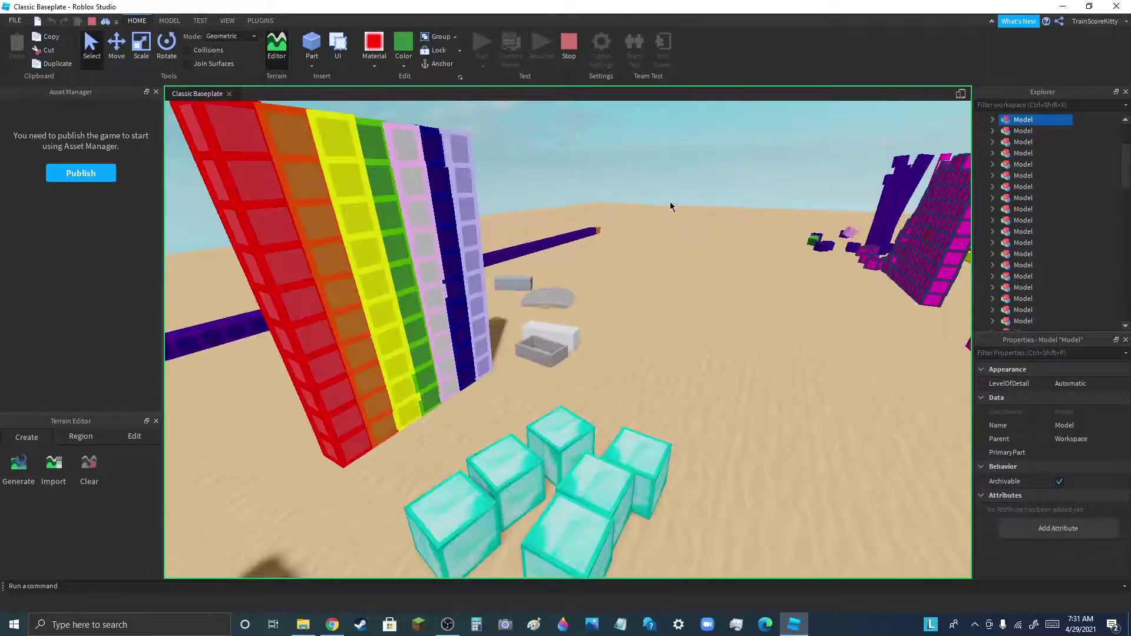
scroll(987, 222, "up", 2)
scroll(916, 248, "up", 8)
scroll(347, 373, "down", 10)
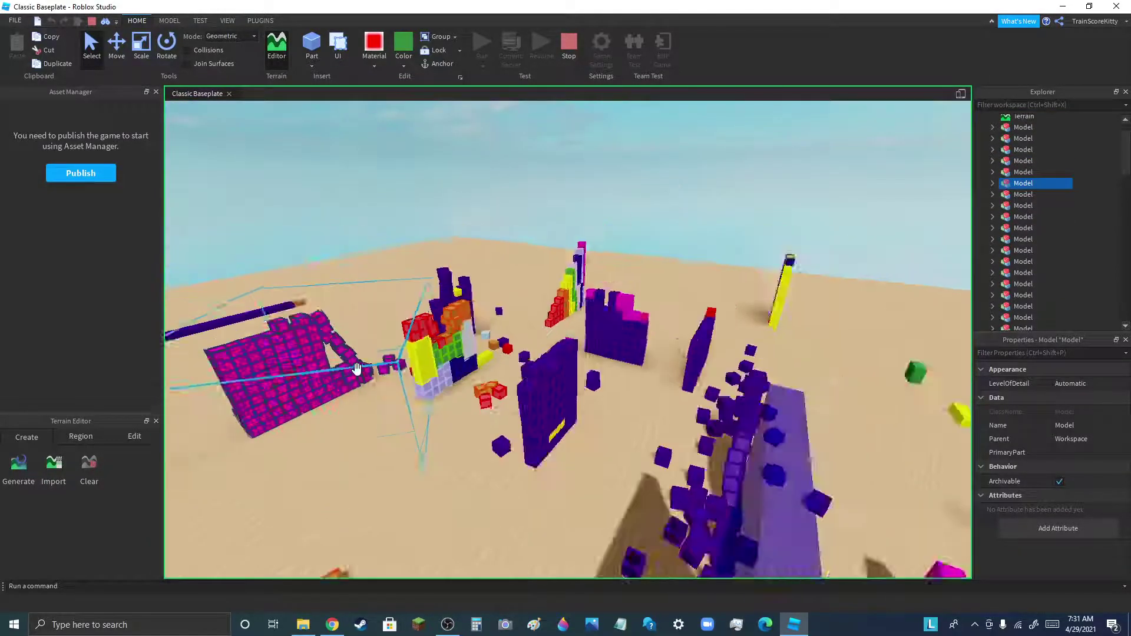
right_click_drag(348, 374, 347, 374)
scroll(607, 337, "up", 10)
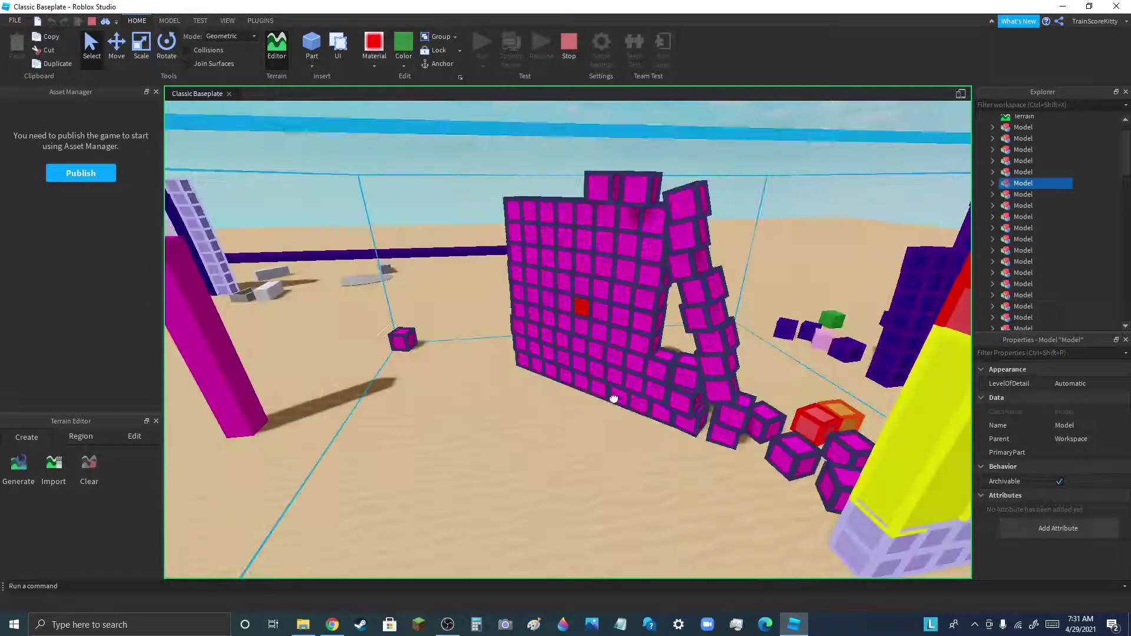
left_click(608, 392)
left_click_drag(607, 393, 552, 415)
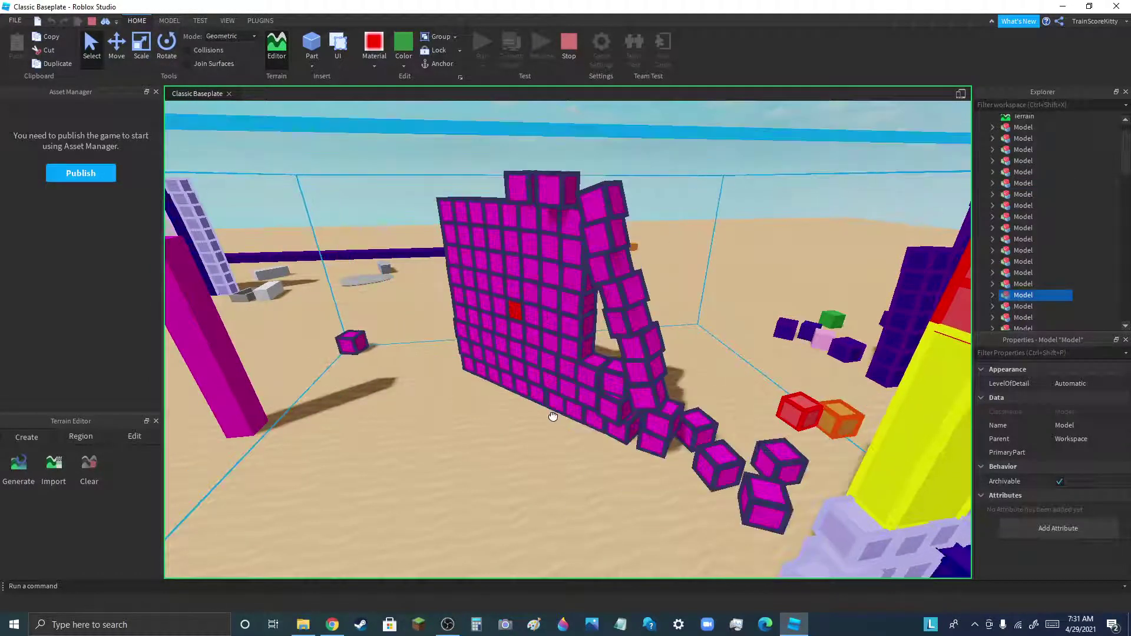
scroll(606, 405, "down", 8)
Move the standing rainbow plank model topped by a red cube across the sand and stop the simulation
left_click(666, 297)
scroll(667, 297, "down", 5)
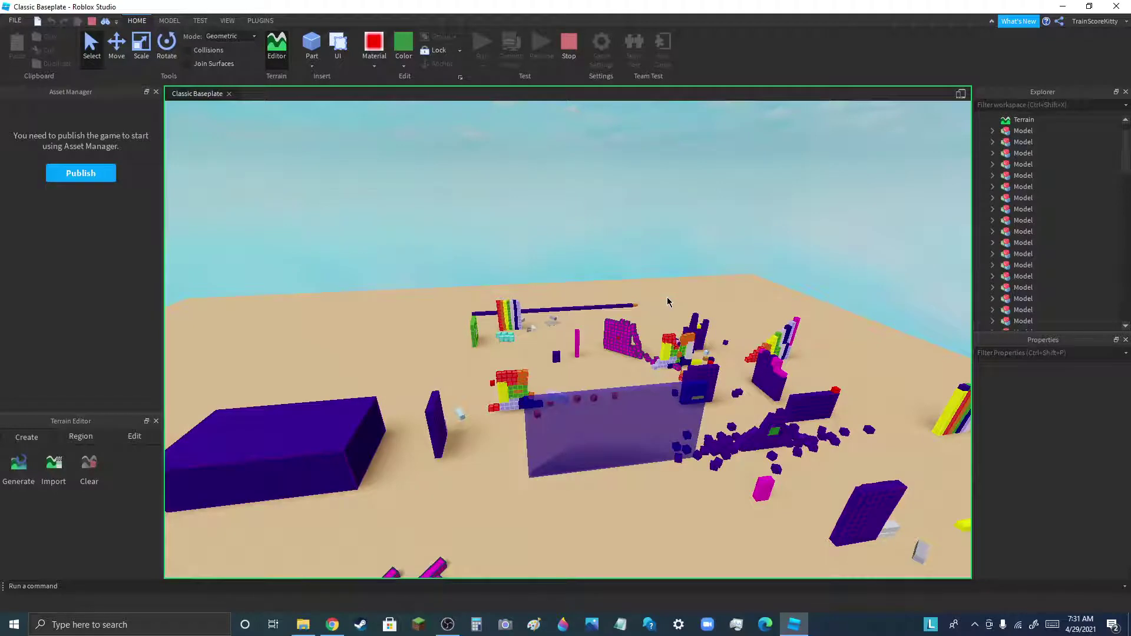
scroll(643, 323, "down", 3)
scroll(511, 477, "down", 5)
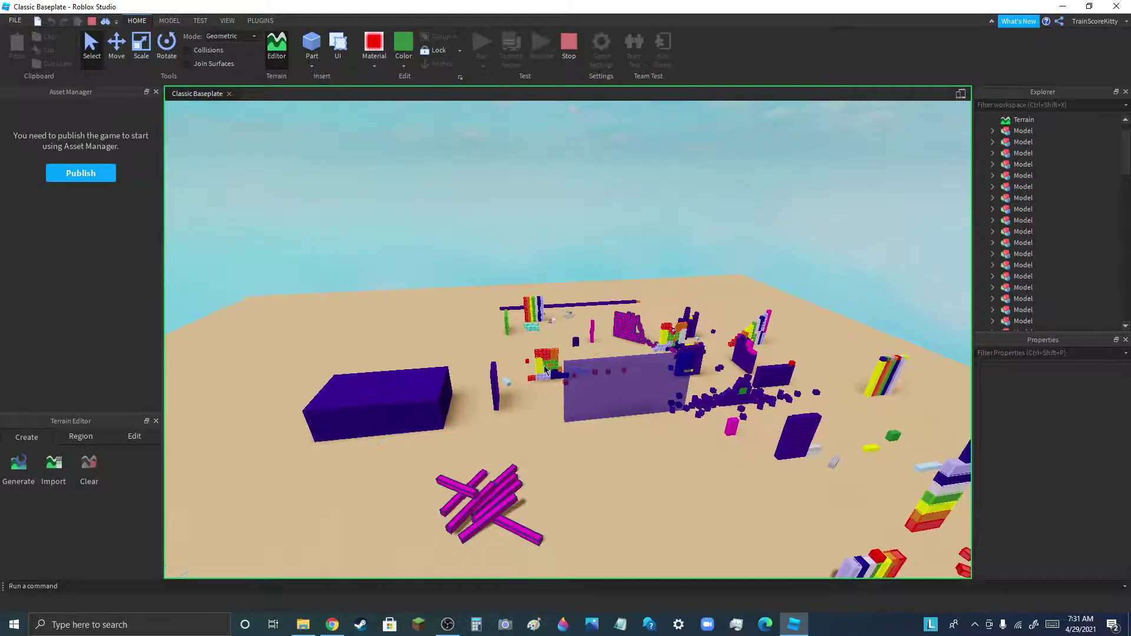
scroll(602, 268, "up", 10)
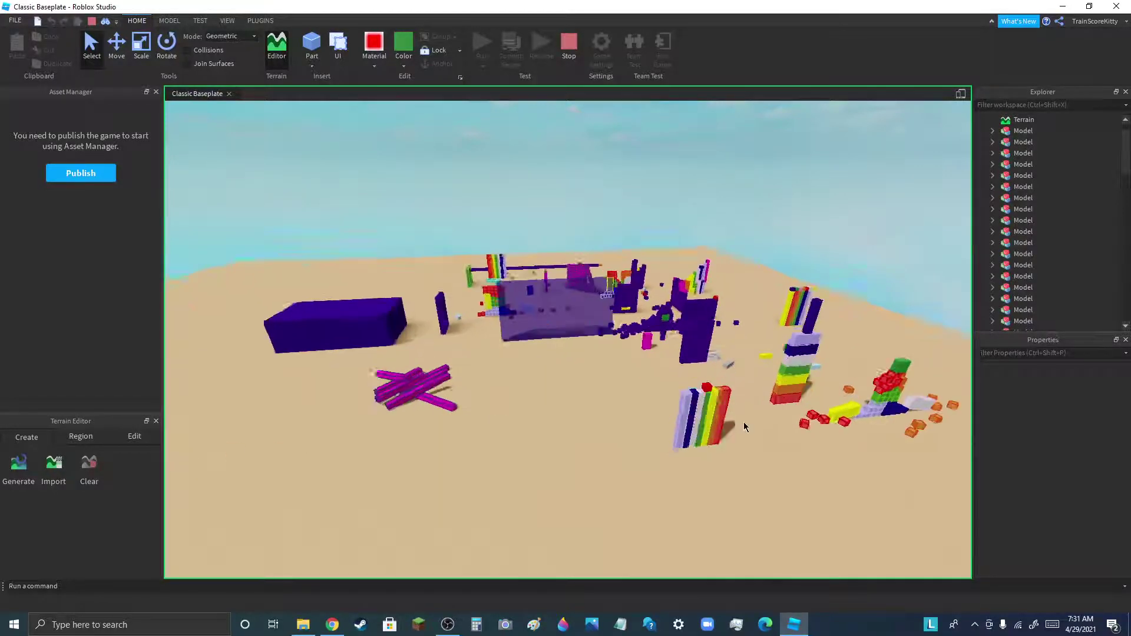
left_click(721, 460)
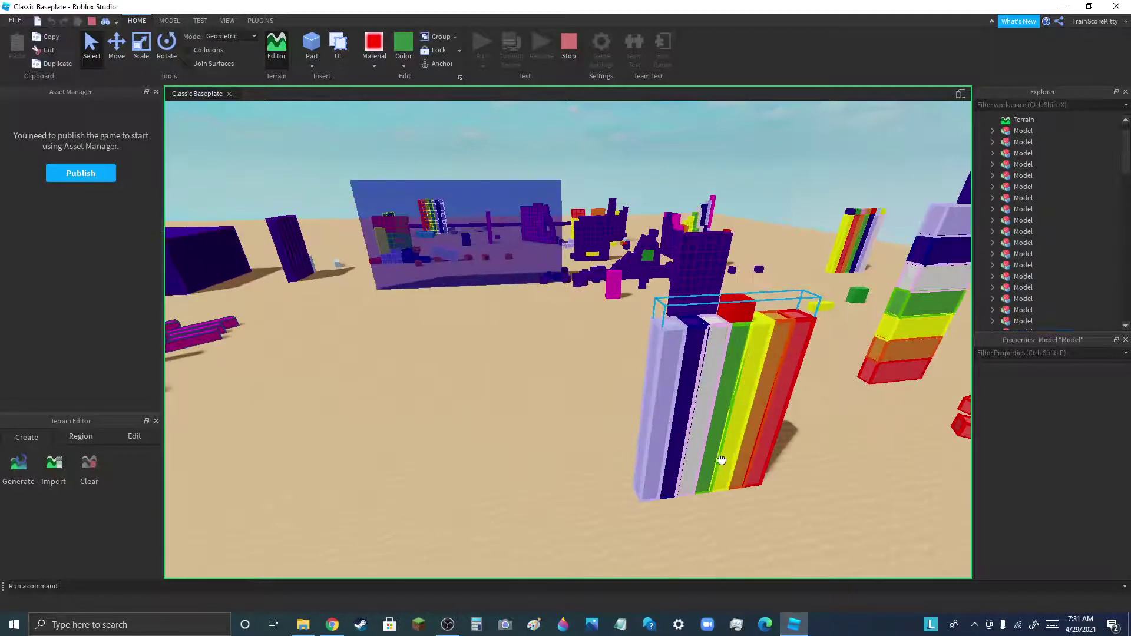
left_click_drag(721, 459, 434, 358)
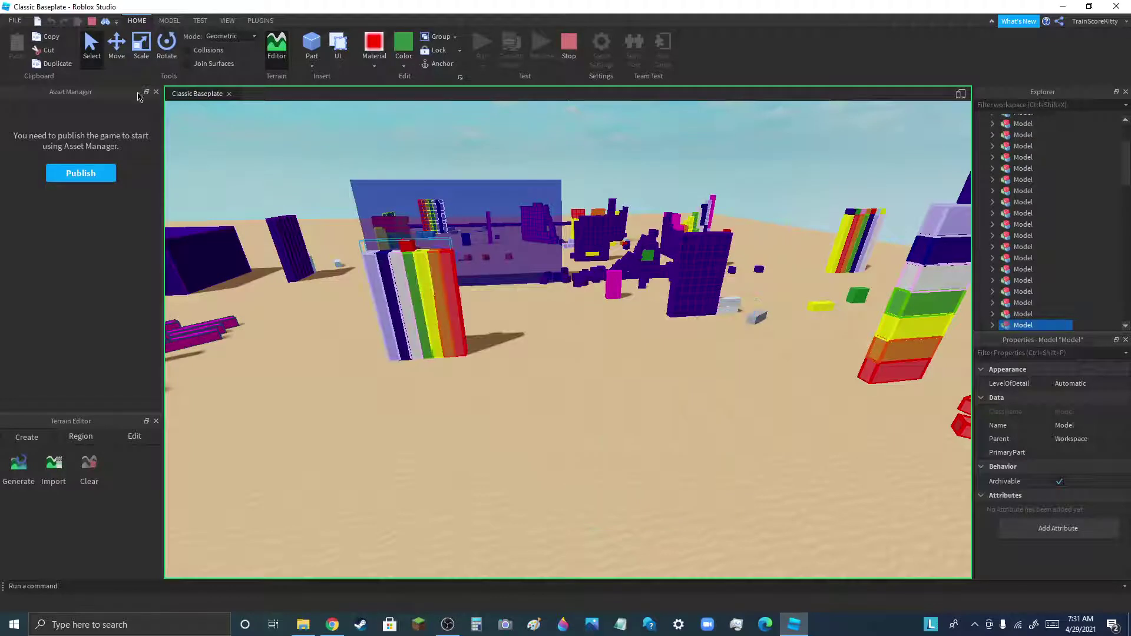
left_click(116, 46)
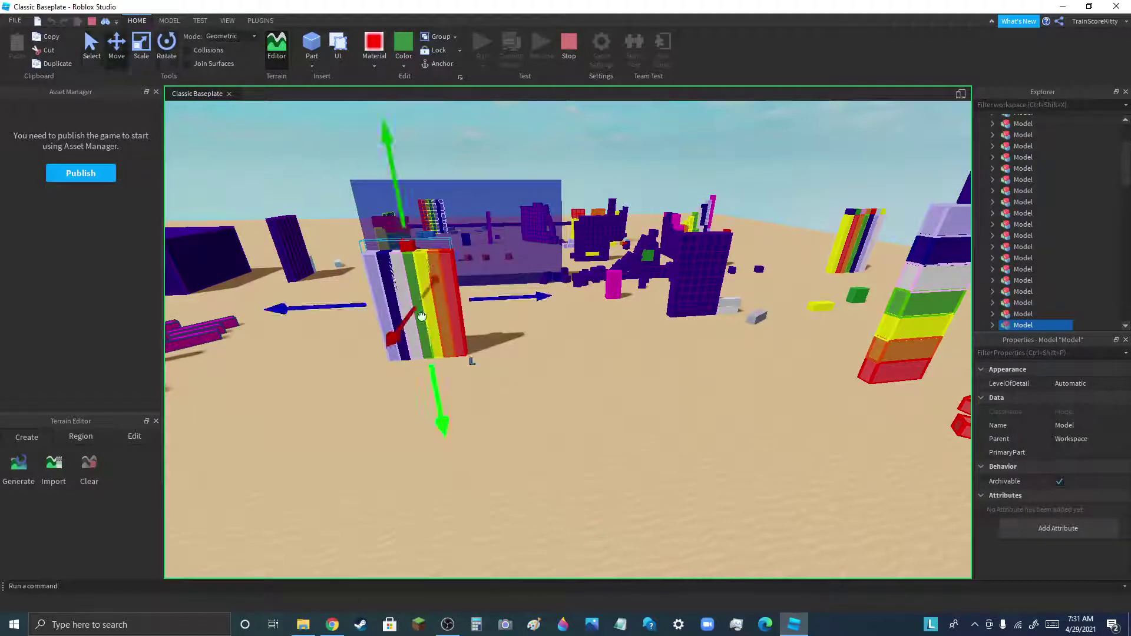
left_click(561, 450)
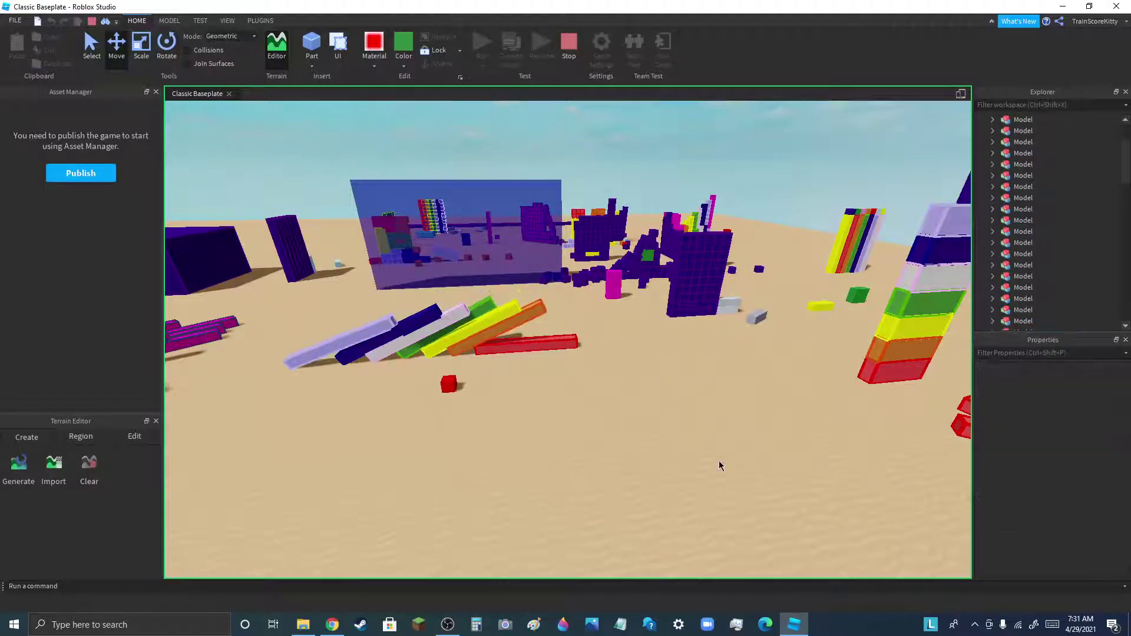
left_click(569, 46)
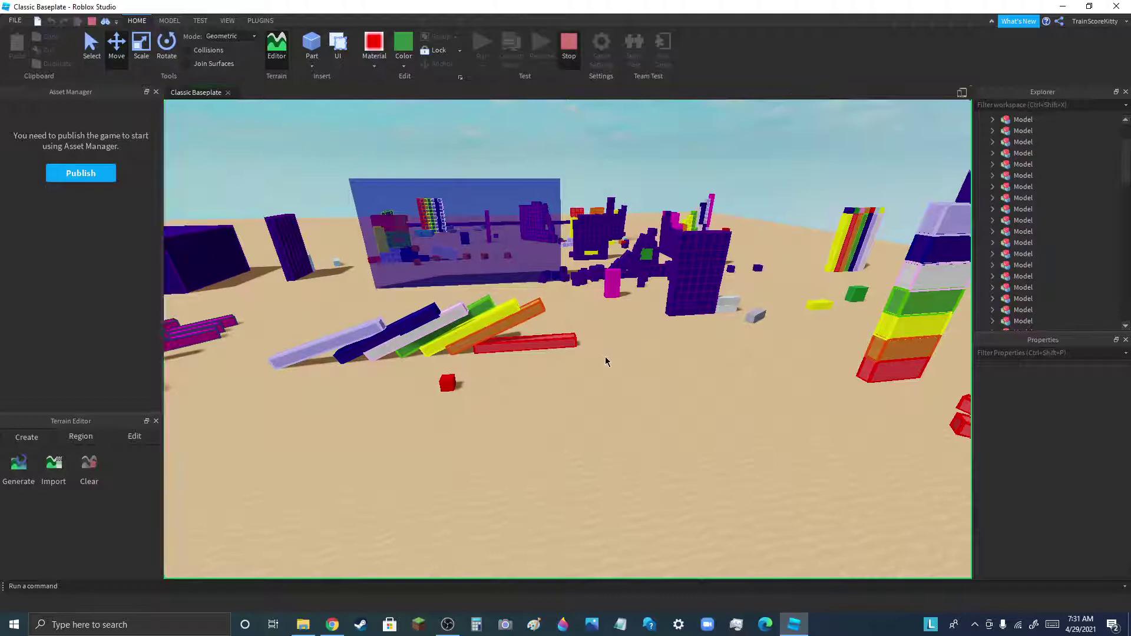
Move the upper diamond block nearest the shovel to the end of the lower row, at position 10.837, 21.5, -148
scroll(577, 257, "up", 5)
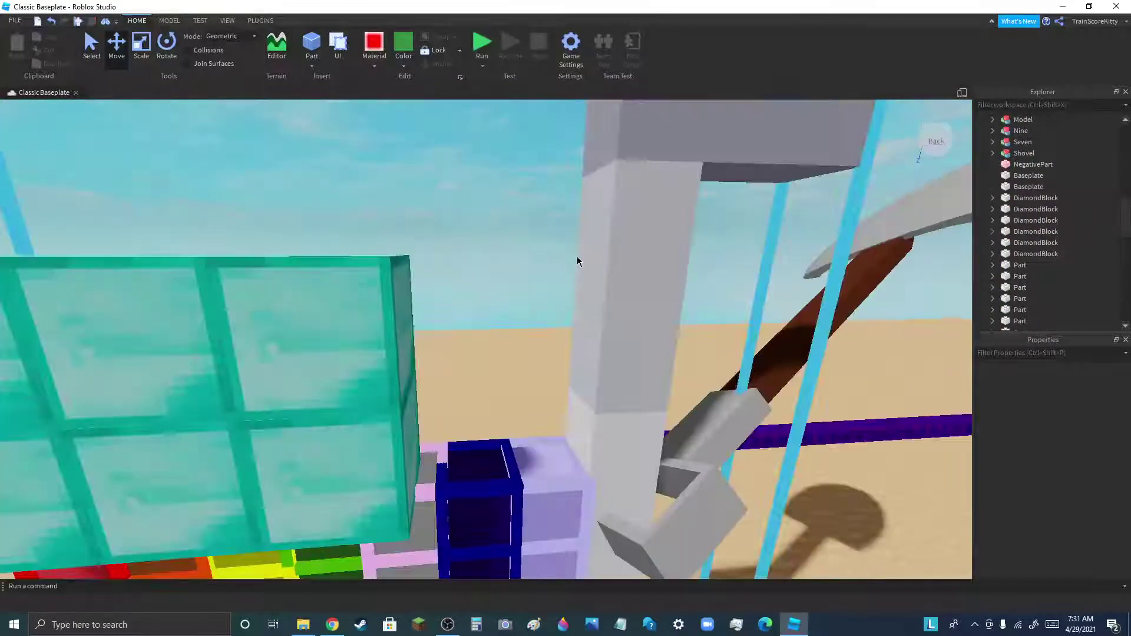
scroll(580, 270, "up", 3)
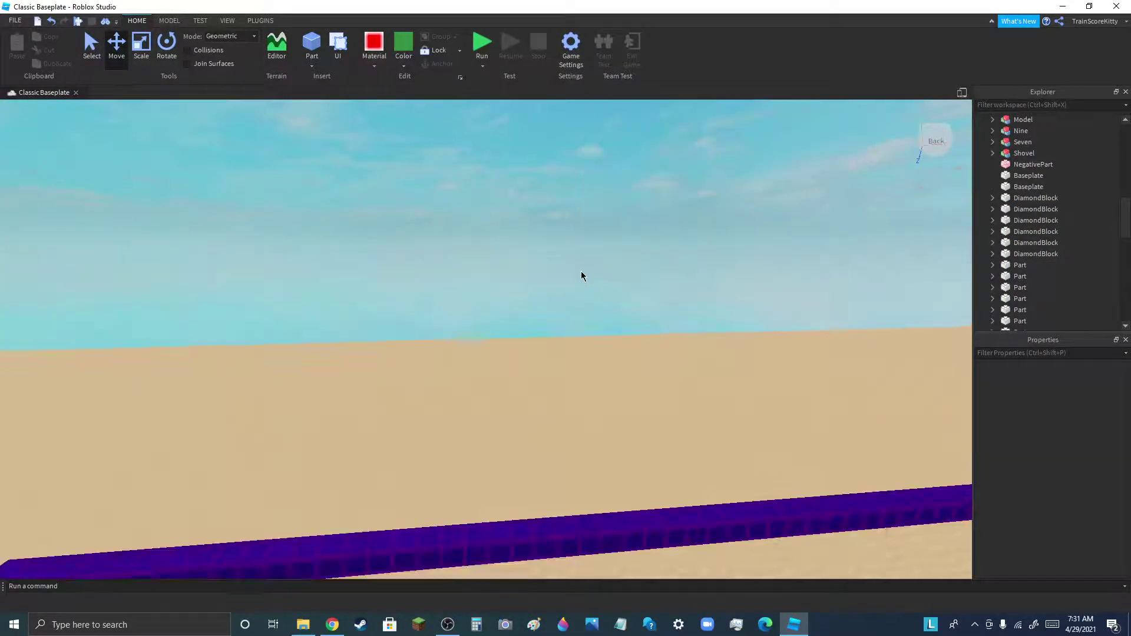
scroll(577, 273, "down", 3)
left_click(418, 332)
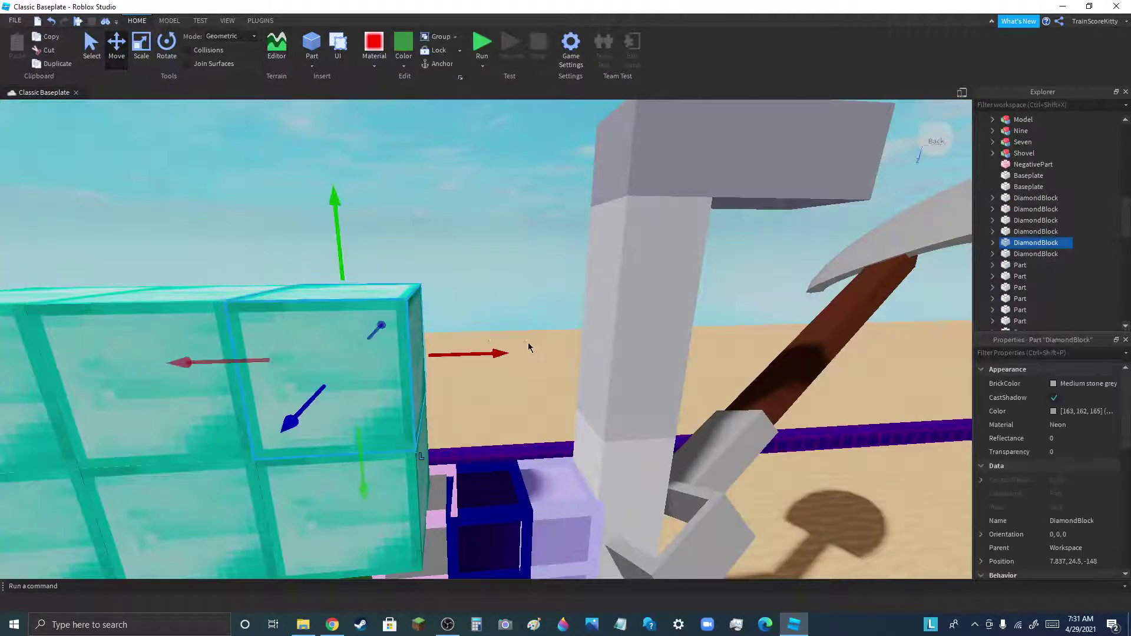
left_click_drag(528, 347, 585, 318)
left_click_drag(487, 228, 482, 325)
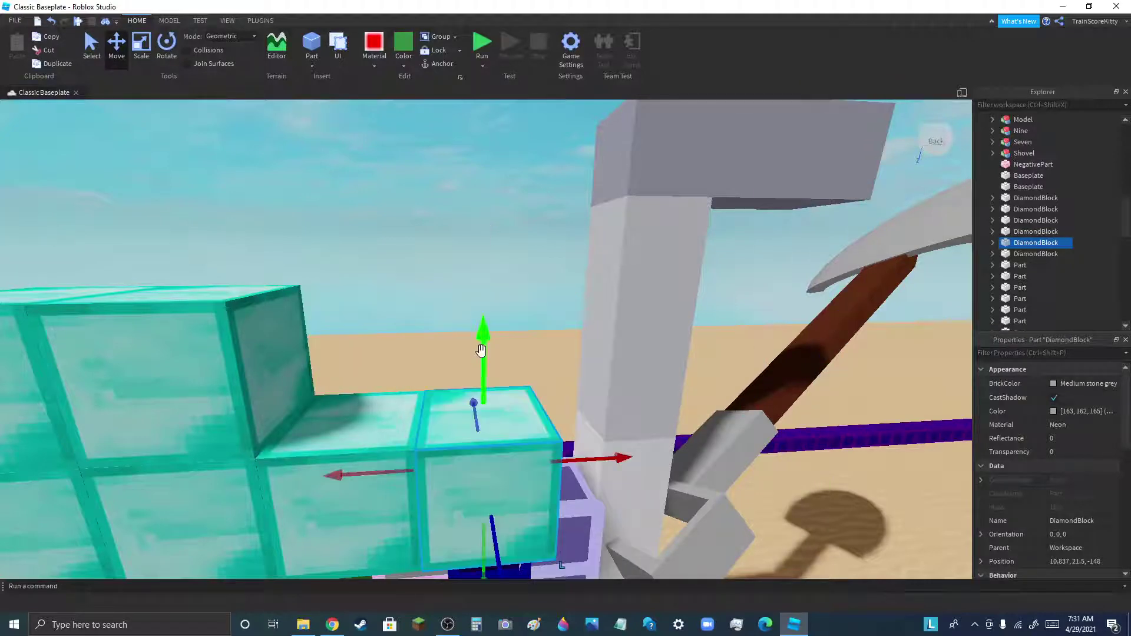
scroll(489, 336, "down", 10)
left_click(498, 321)
Move the middle upper diamond block onto the end block of the lower row, at position 10.837, 24.5, -148
scroll(494, 327, "down", 5)
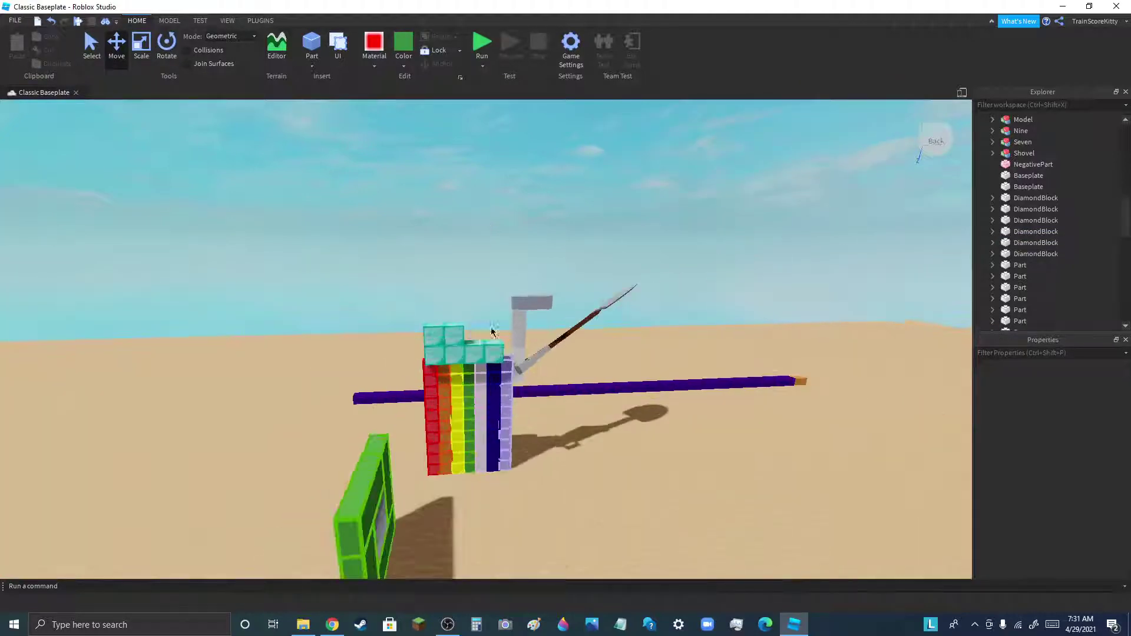
scroll(494, 329, "up", 5)
left_click(521, 323)
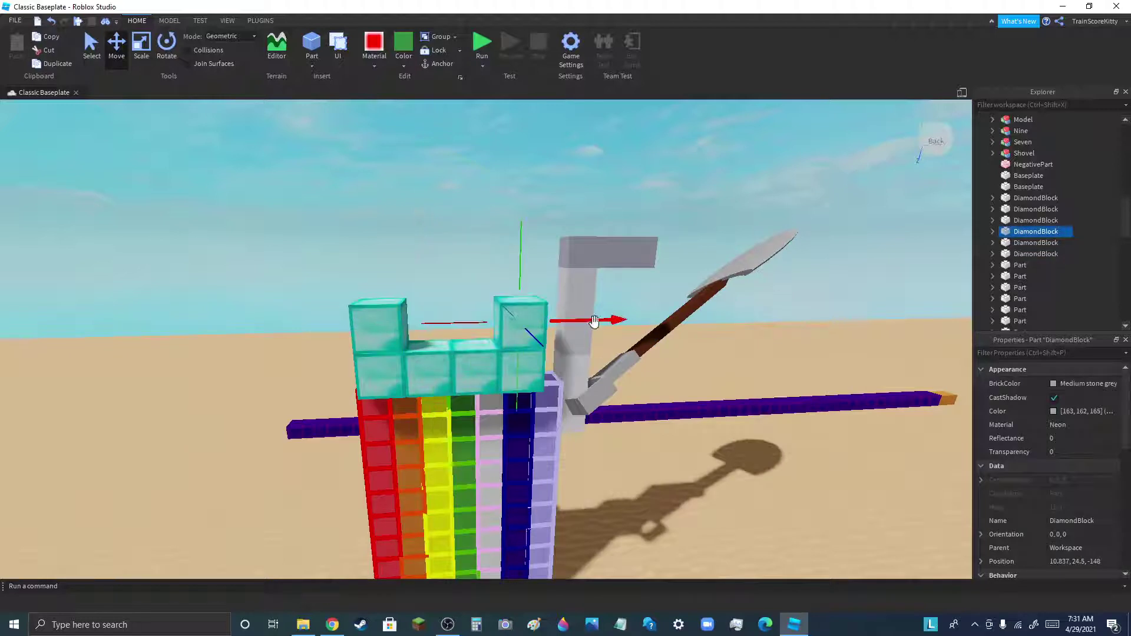
left_click(445, 308)
Raise the remaining upper diamond block to height 27.5 and move it over to the top of the end stack
left_click(396, 327)
left_click_drag(386, 365, 384, 317)
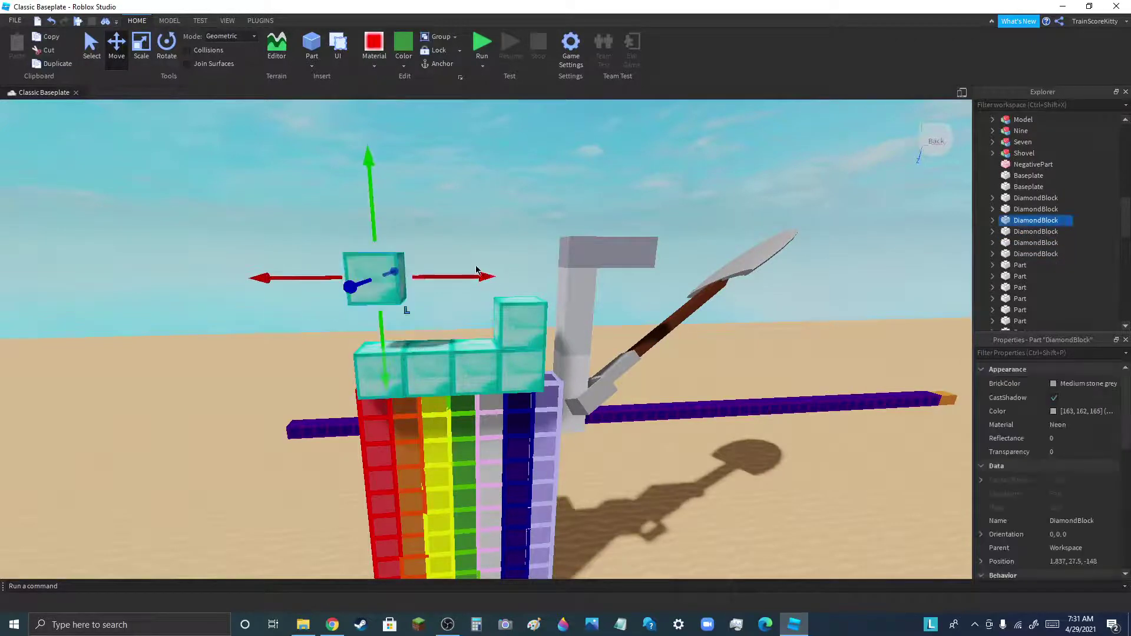
left_click_drag(477, 270, 622, 272)
left_click(453, 235)
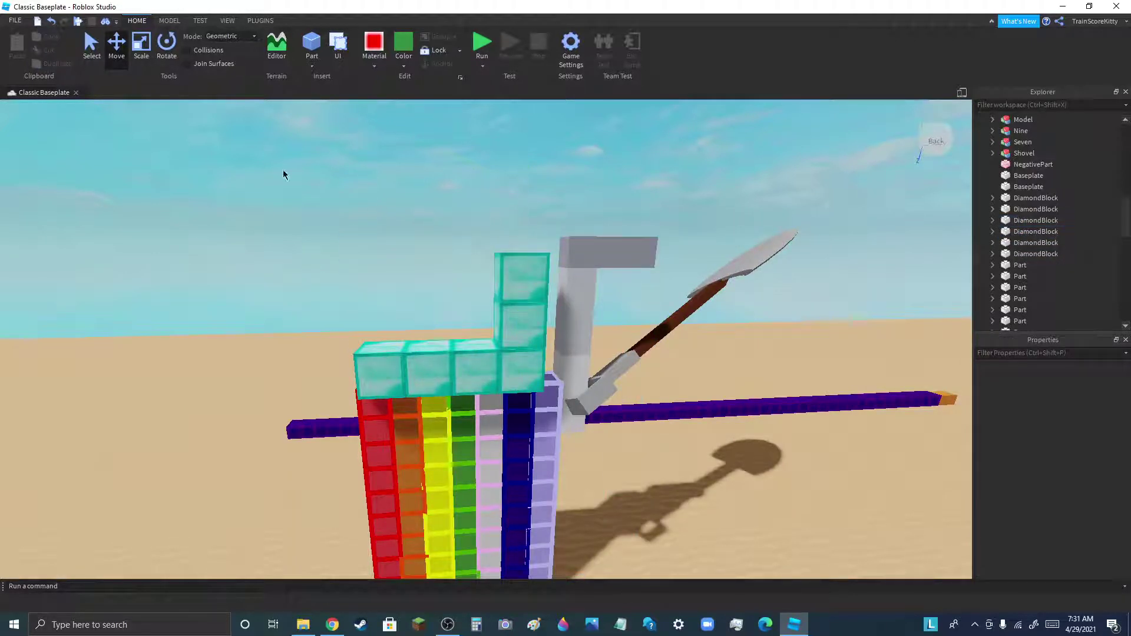
Shift the end stack's middle diamond block one block inward along the lower row and lower the stack's top block to position 10.837, 24.5, -148
left_click(520, 330)
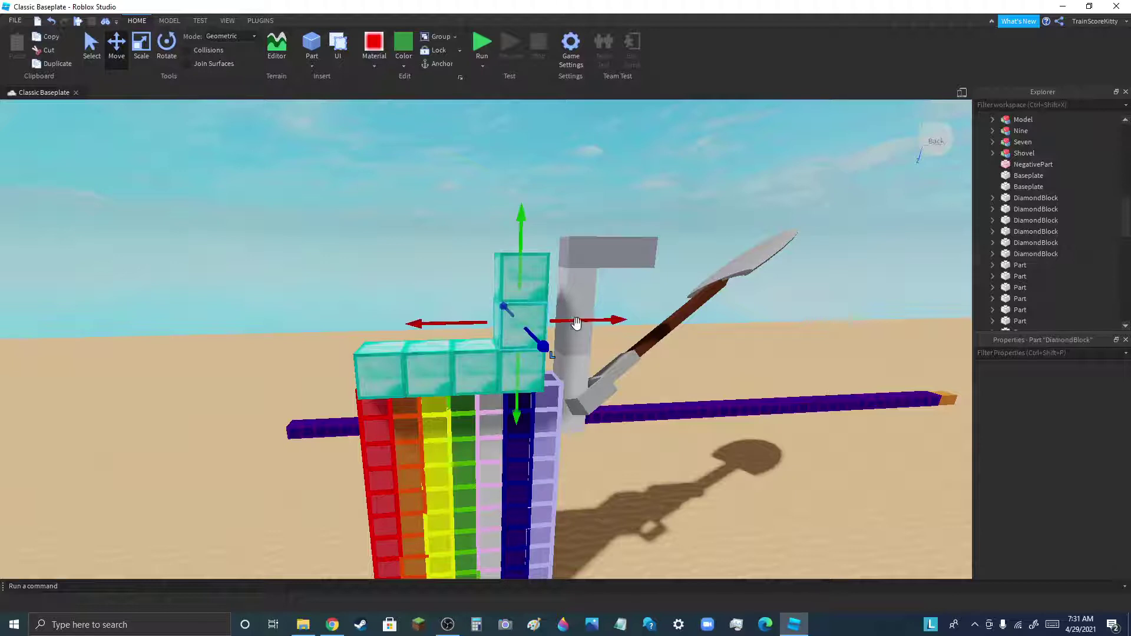
left_click_drag(580, 321, 544, 322)
left_click(523, 277)
left_click_drag(517, 236, 514, 263)
left_click(514, 255)
left_click(515, 348)
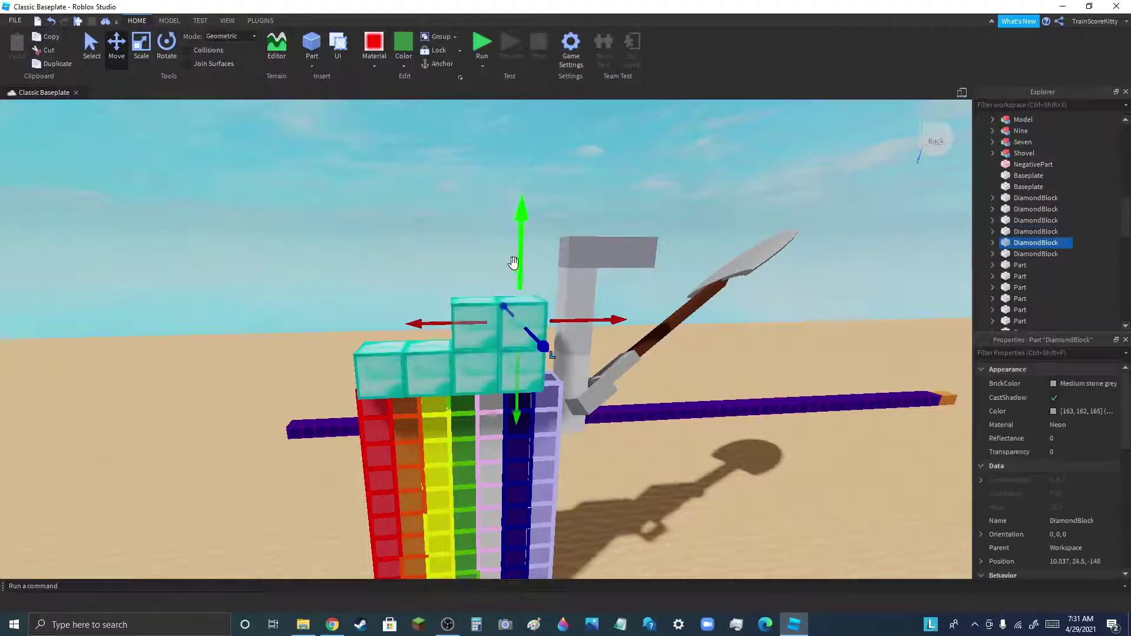
Raise the diamond block beside the row's red-column end to height 27.5 and move it over to the top of the end stack
left_click(425, 367)
left_click_drag(434, 439, 442, 361)
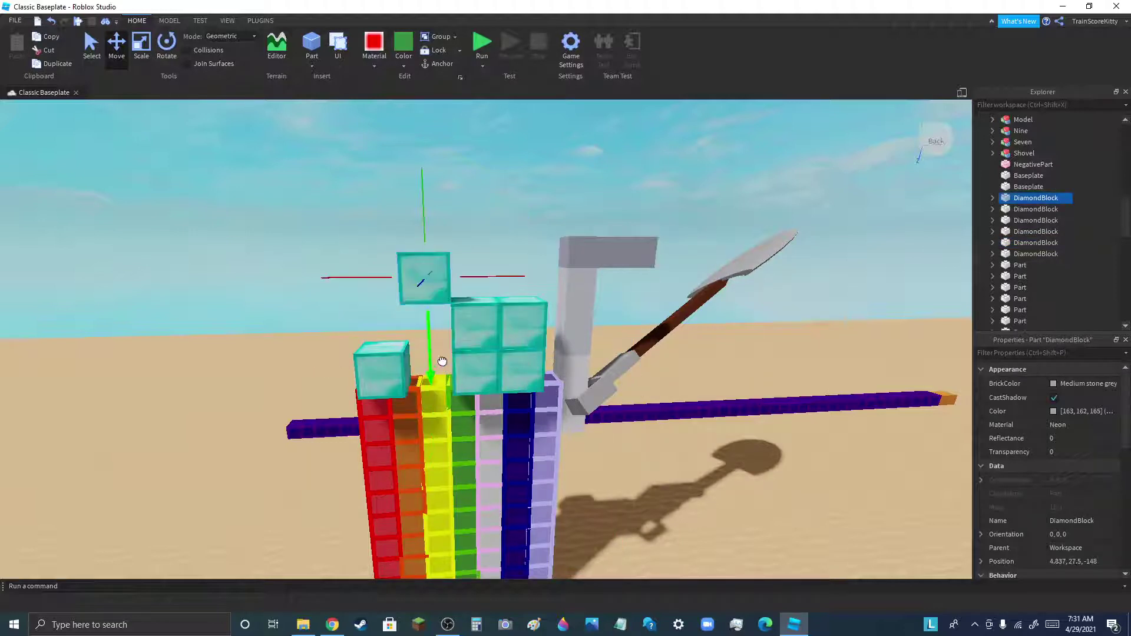
left_click_drag(484, 278, 574, 284)
Move the diamond block above the red column next to the other stacks, at position 4.837, 21.5, -148
left_click(398, 376)
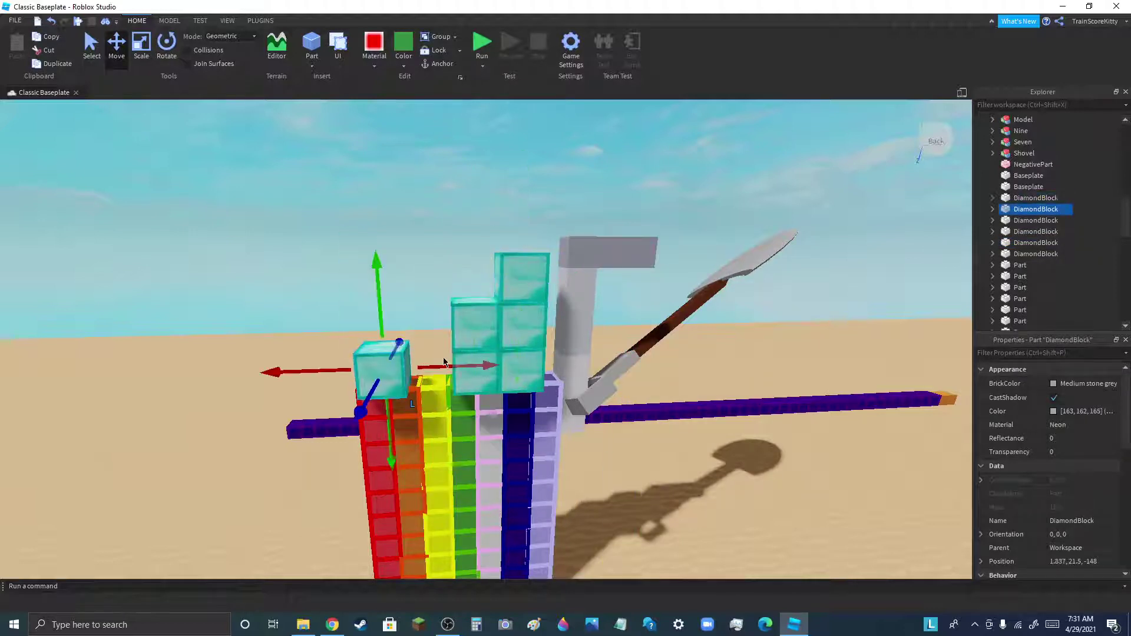
left_click(439, 363)
left_click(404, 357)
left_click_drag(434, 365, 483, 365)
left_click(450, 295)
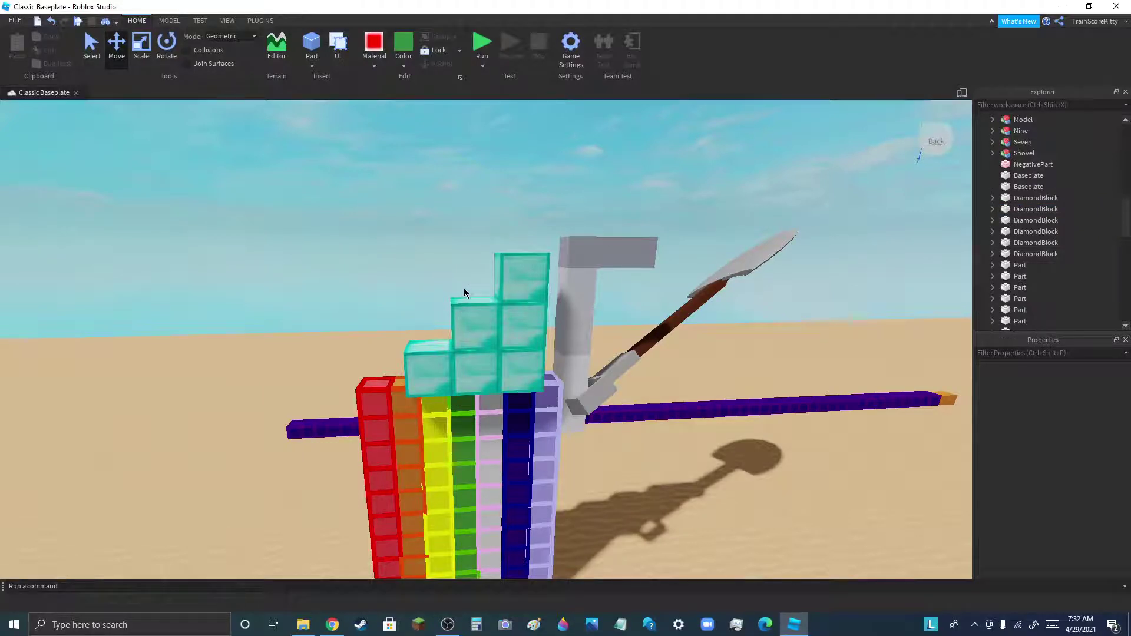
Raise that last diamond block and move it onto the shorter stack, forming a grid two blocks wide and three high
left_click(439, 363)
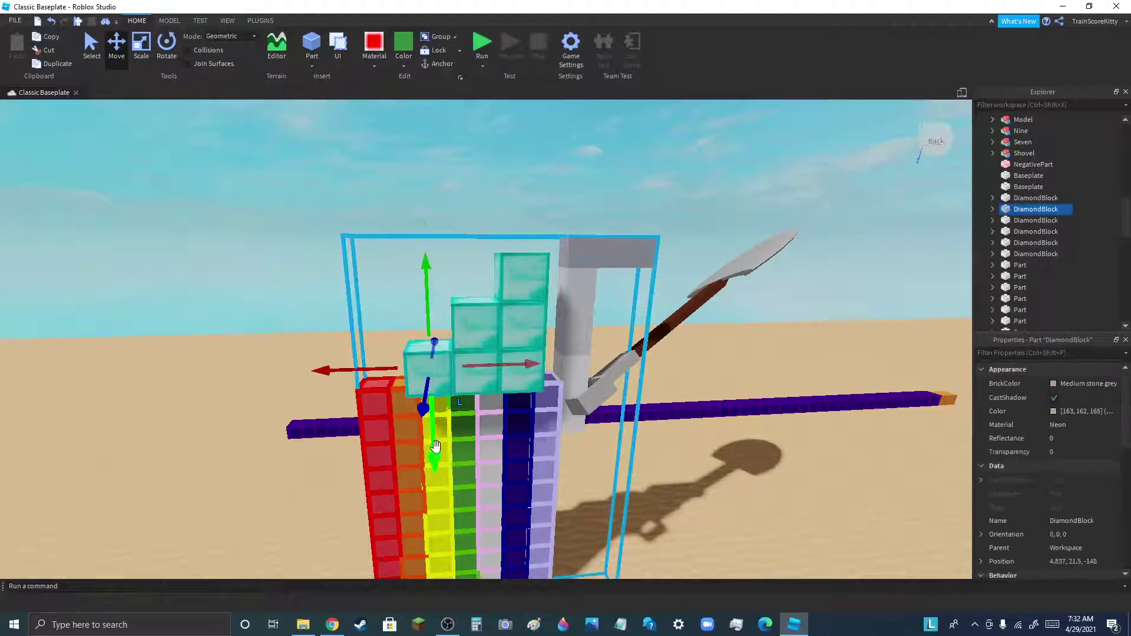
left_click_drag(436, 446, 445, 371)
left_click_drag(492, 282, 543, 281)
left_click(624, 219)
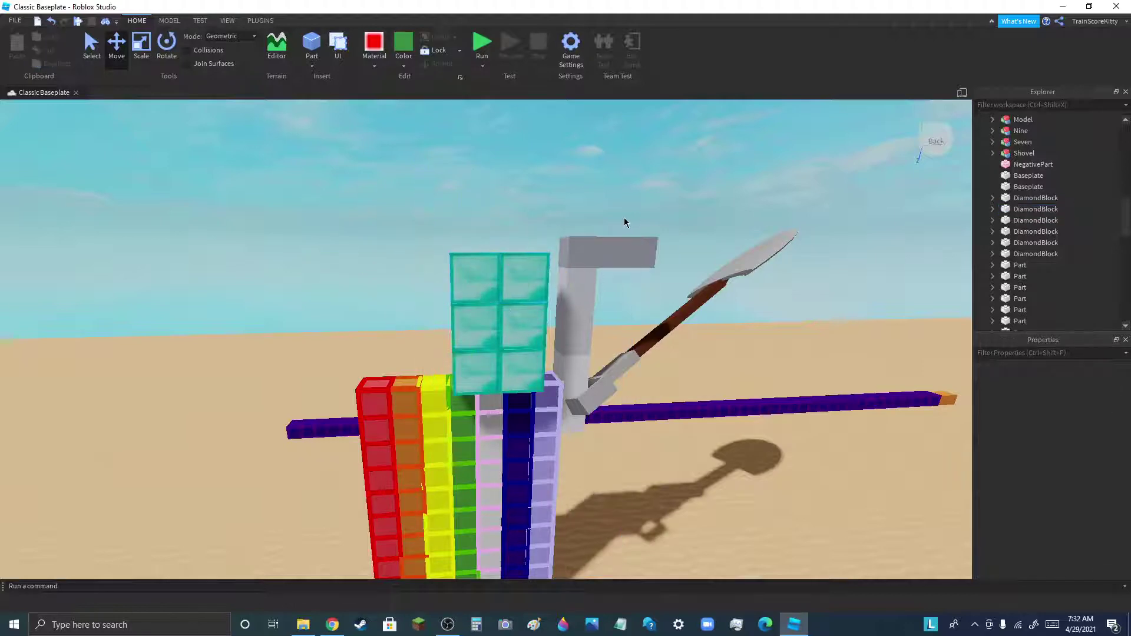
Select the six diamond blocks, the rainbow column model and the shovel together and move them as one group
right_click_drag(624, 219, 597, 410)
scroll(658, 288, "down", 5)
scroll(658, 284, "up", 3)
right_click_drag(657, 235, 429, 282)
scroll(430, 281, "down", 5)
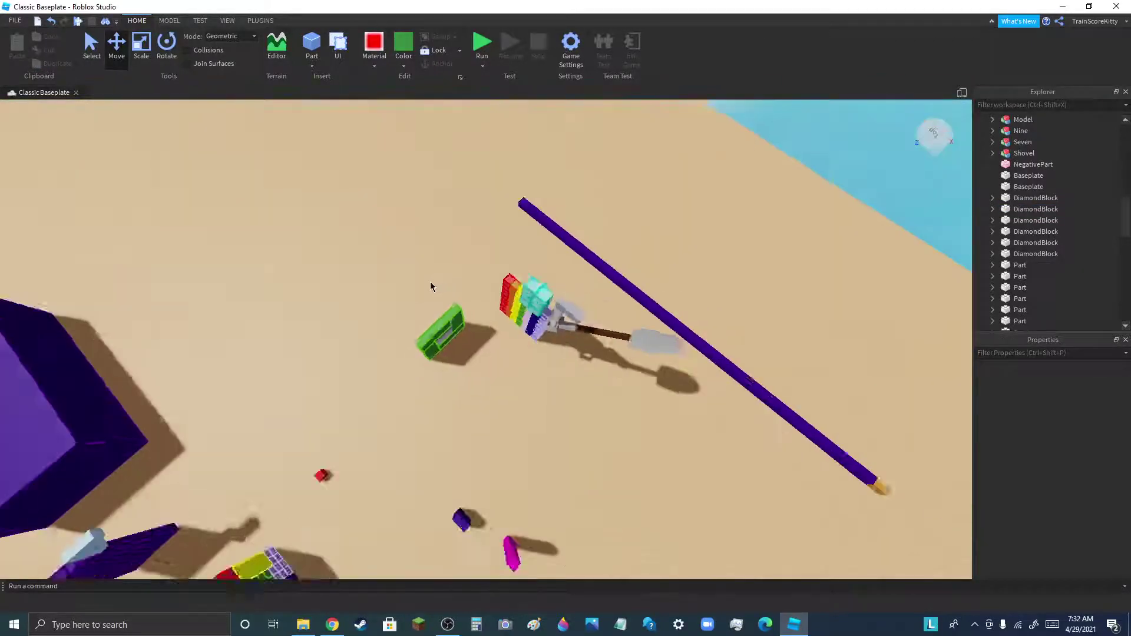
scroll(444, 265, "up", 5)
left_click_drag(584, 395, 656, 416)
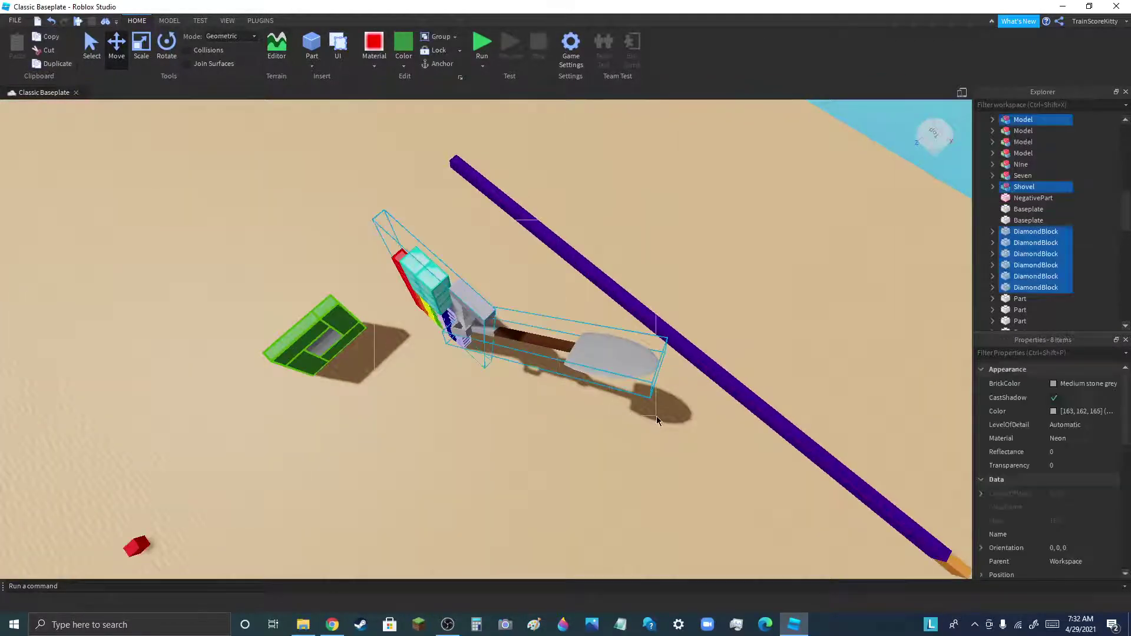
left_click_drag(518, 231, 504, 329)
Select the green framed model with the grey centre and shift it slightly across the sand
right_click_drag(604, 232, 562, 224)
scroll(490, 430, "down", 2)
scroll(484, 372, "up", 4)
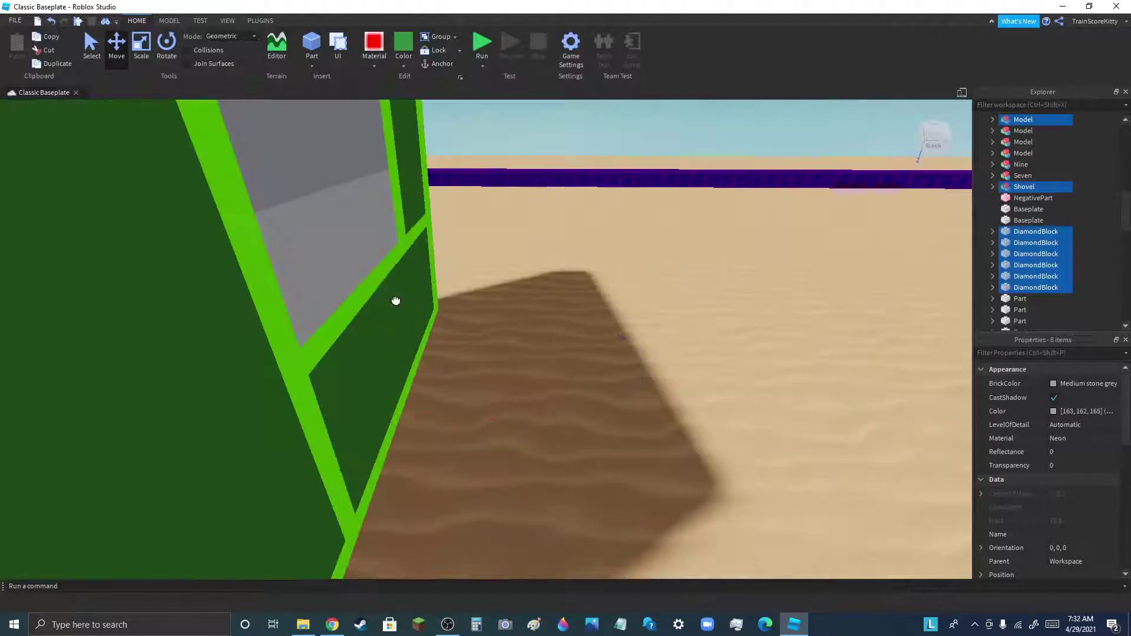
left_click_drag(394, 301, 372, 348)
right_click_drag(495, 350, 458, 341)
right_click_drag(447, 392, 445, 391)
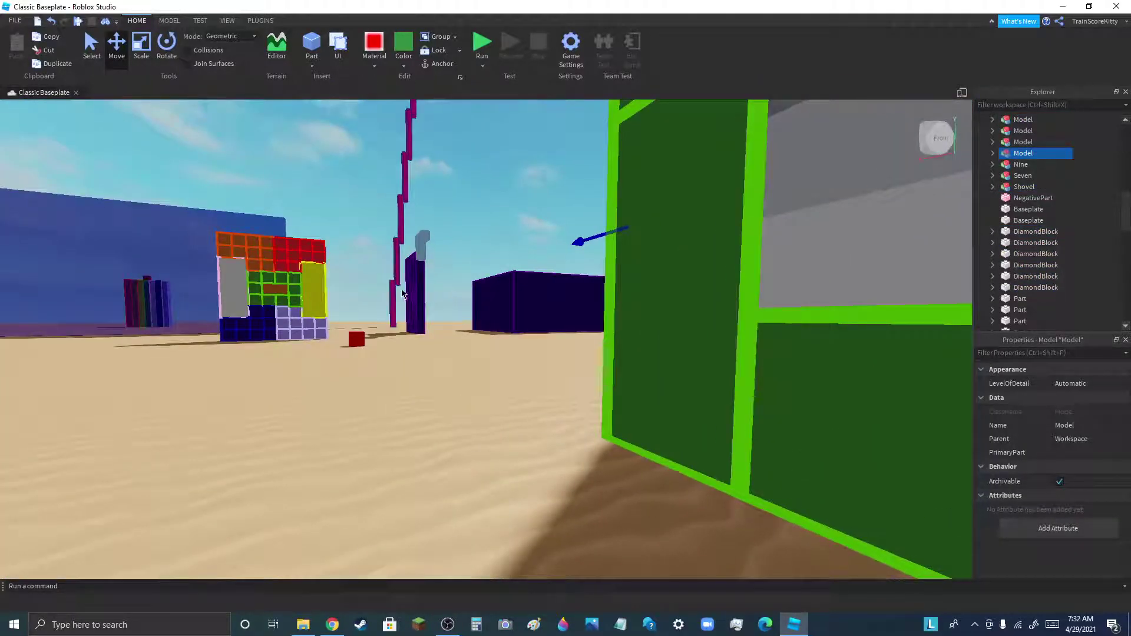
Move the tall magenta staircase tower across the sand to stand closer to the green framed model
left_click_drag(393, 281, 348, 381)
left_click(371, 378)
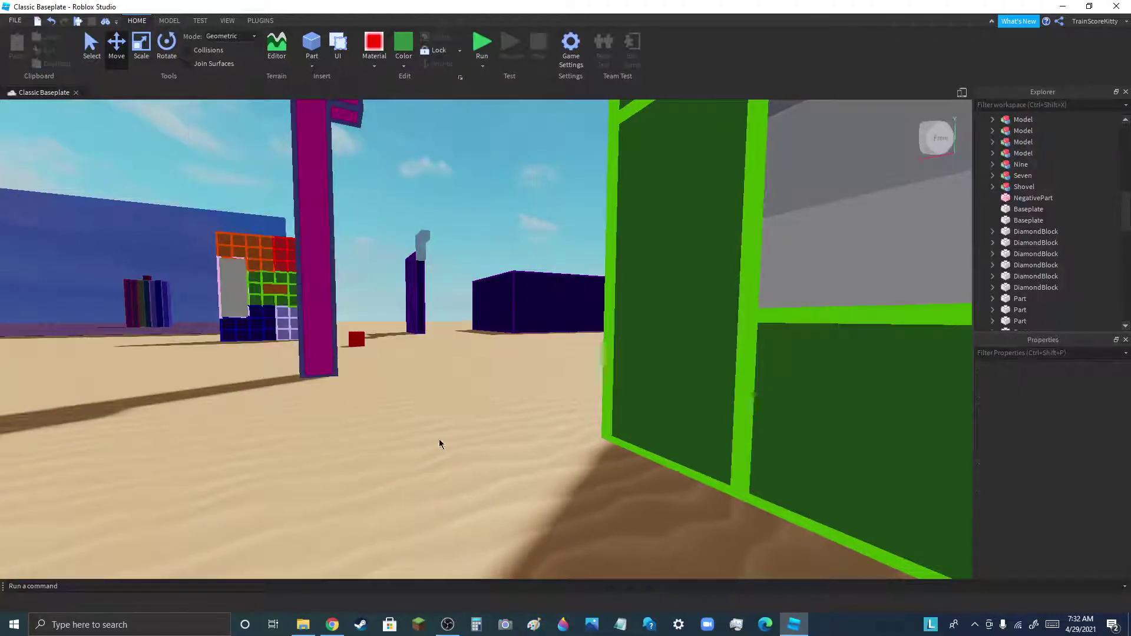
scroll(408, 549, "down", 5)
scroll(409, 554, "down", 2)
scroll(579, 349, "down", 3)
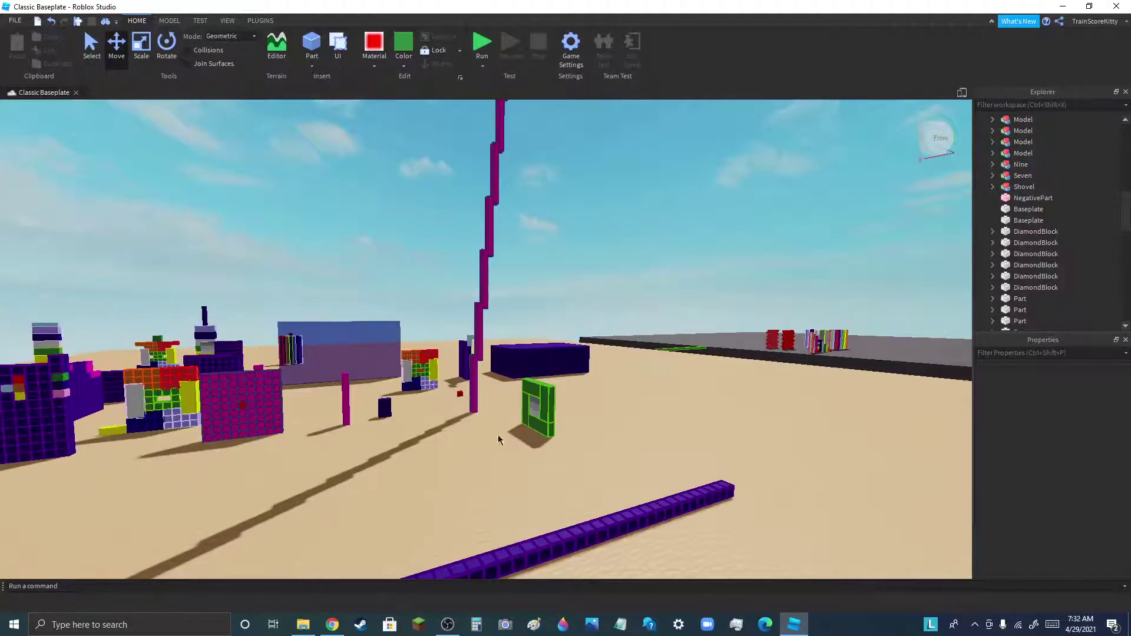
scroll(542, 368, "up", 2)
scroll(510, 207, "up", 3)
Shift the green framed model across the sand, clear of the magenta tower
right_click_drag(510, 207, 558, 205)
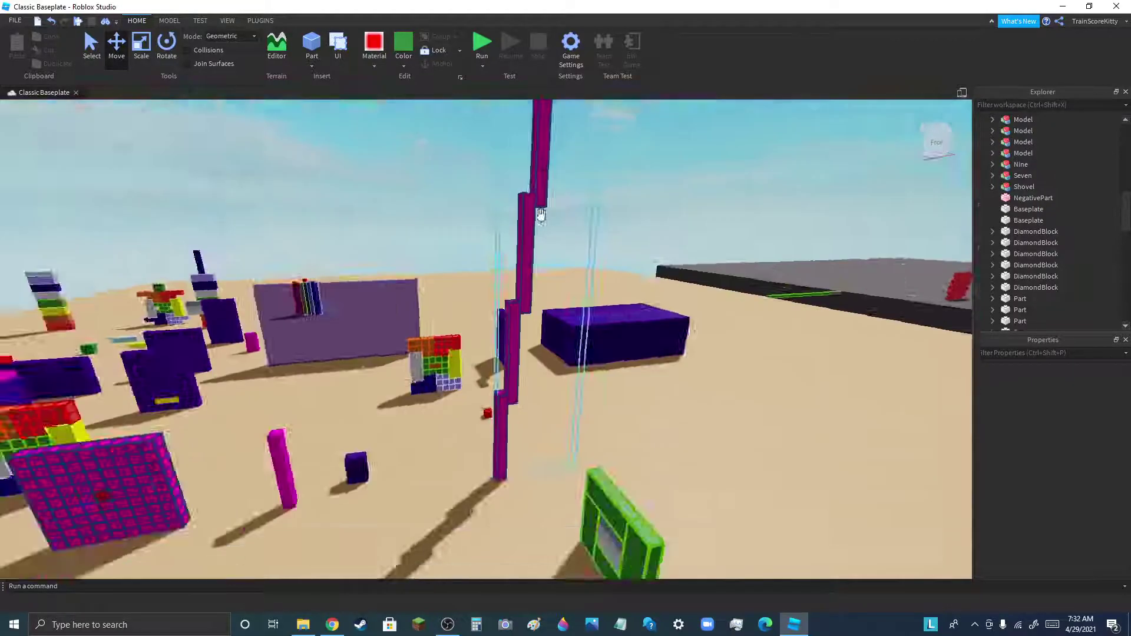
left_click_drag(614, 206, 668, 237)
right_click_drag(668, 237, 669, 233)
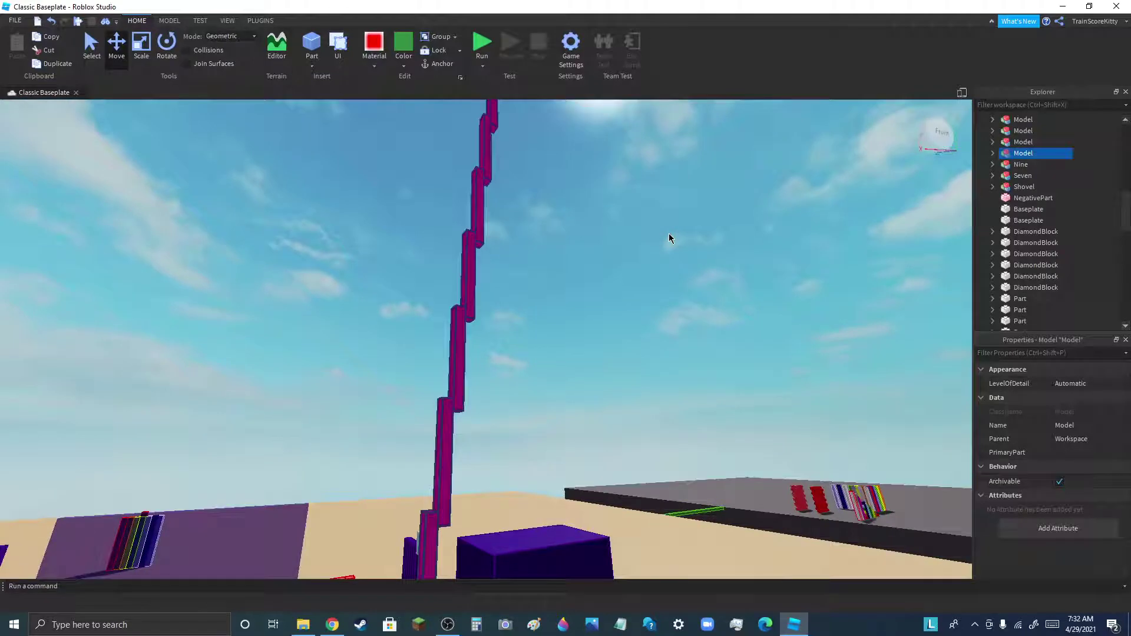
right_click(669, 233)
left_click(617, 271)
Move the magenta staircase tower to the open sand in front of the translucent wall
right_click_drag(457, 424, 447, 427)
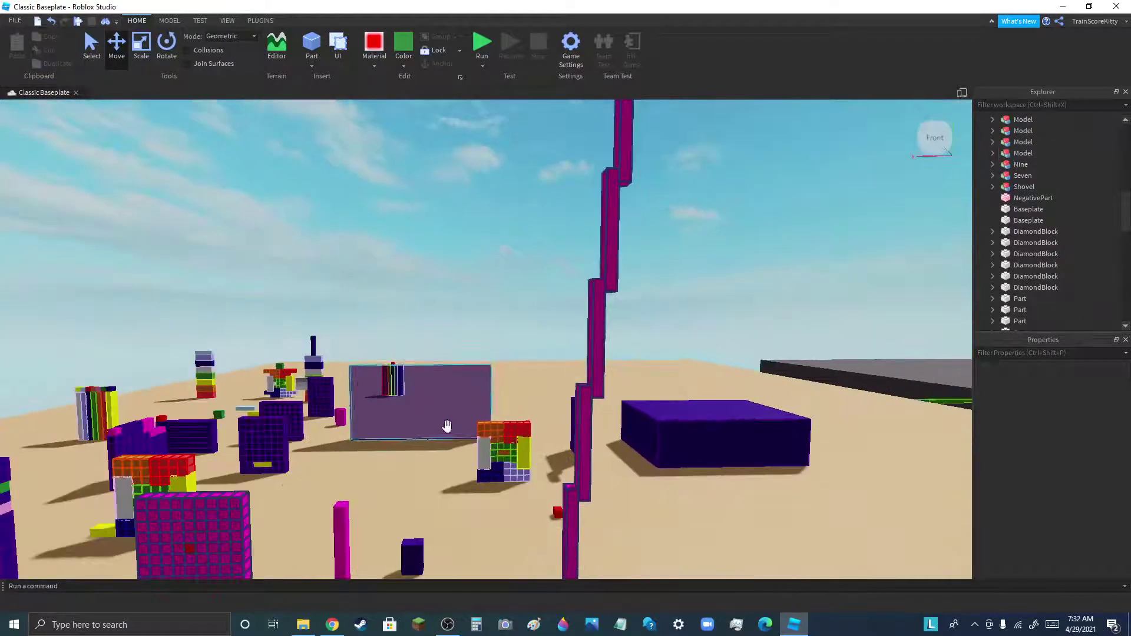
left_click_drag(571, 479, 402, 471)
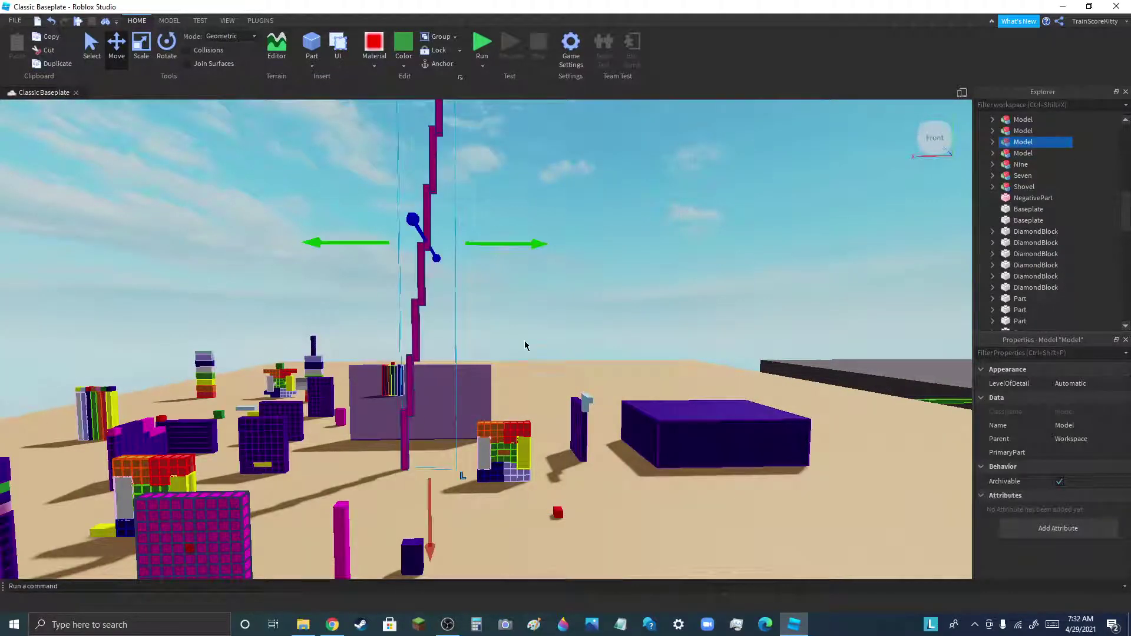
right_click_drag(525, 341, 508, 346)
Separate the translucent negative wall back into a solid part
right_click_drag(427, 381, 623, 363)
left_click(623, 363)
scroll(526, 370, "down", 2)
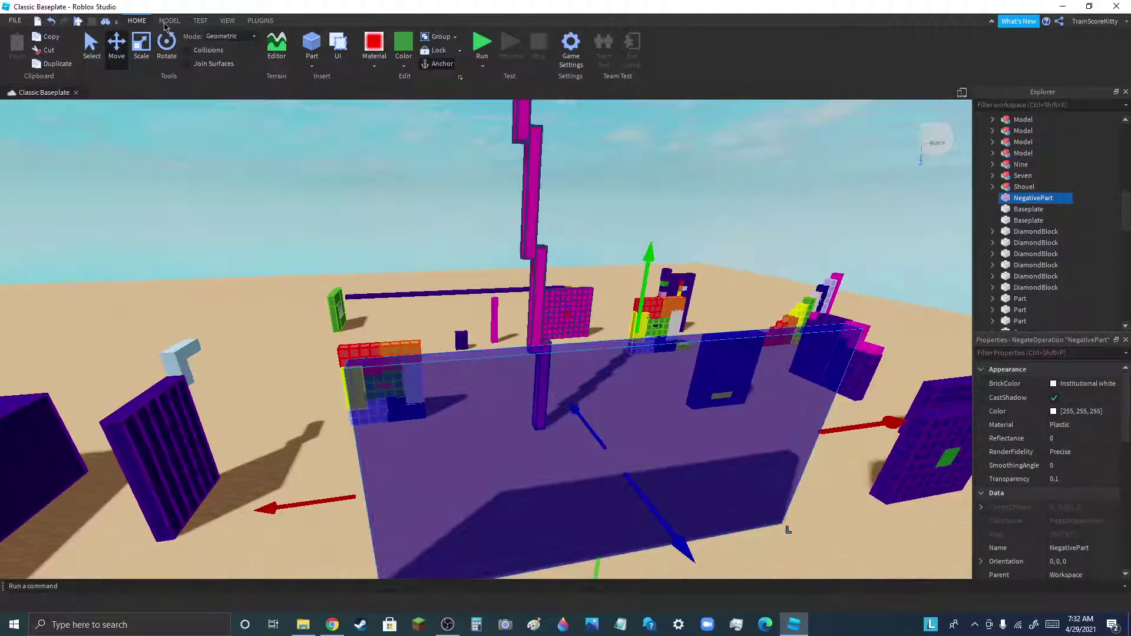
left_click(168, 21)
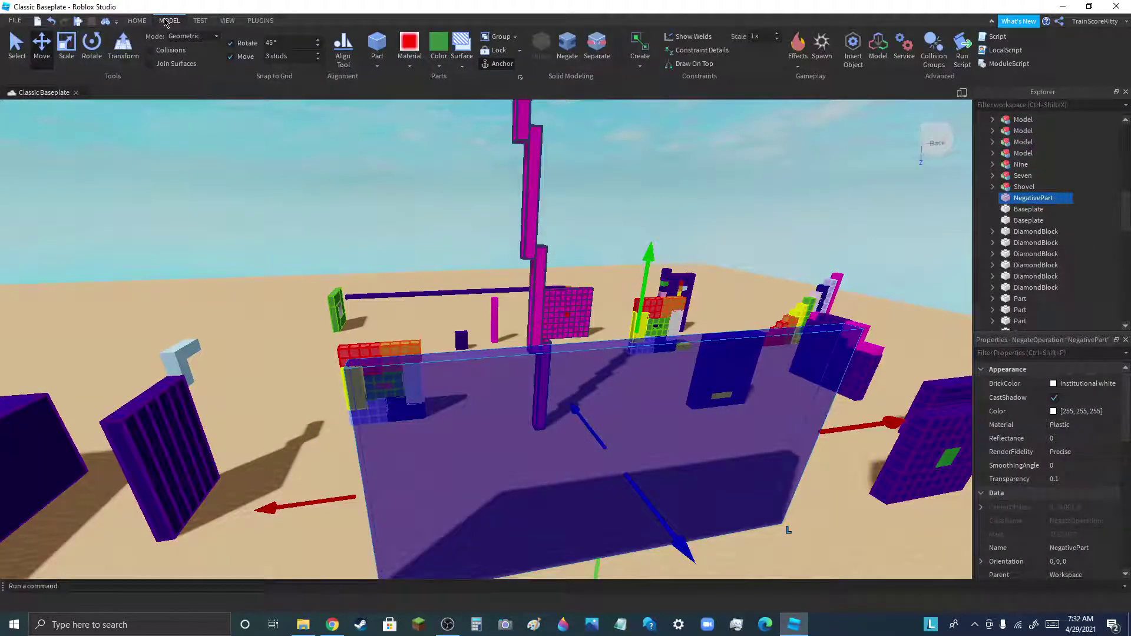
left_click(595, 58)
Scale the solid blue wall upward until its centre sits at position 41, 77, -25
key("ctrl+3")
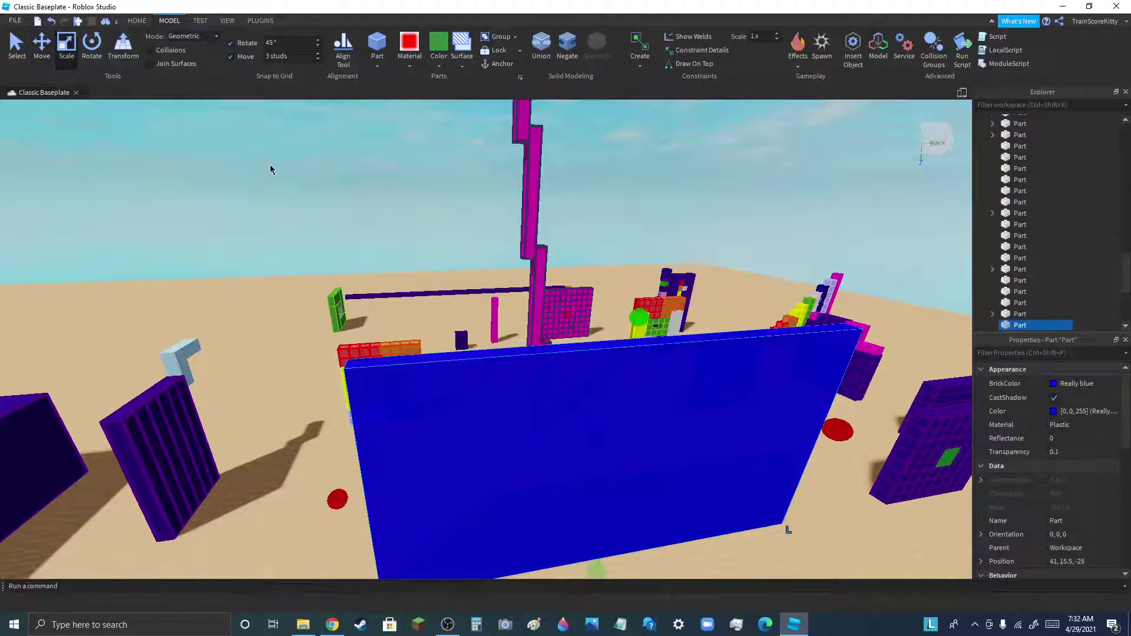
scroll(530, 340, "down", 10)
left_click_drag(530, 340, 541, 201)
scroll(541, 200, "up", 5)
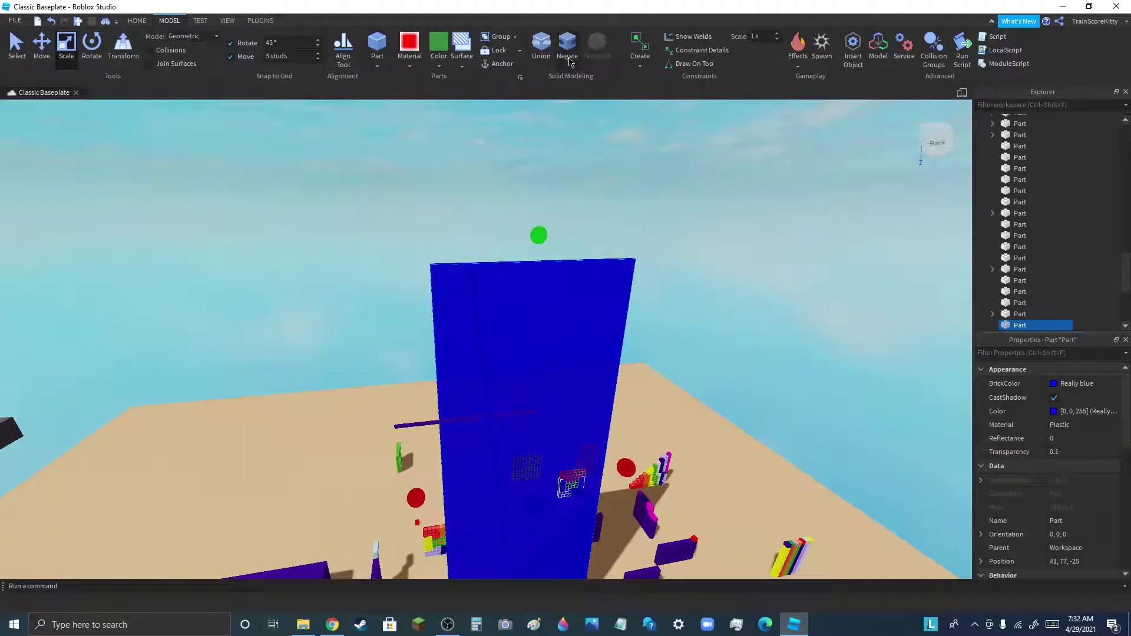
Negate the stretched blue wall to turn it back into a translucent negative part
left_click(568, 54)
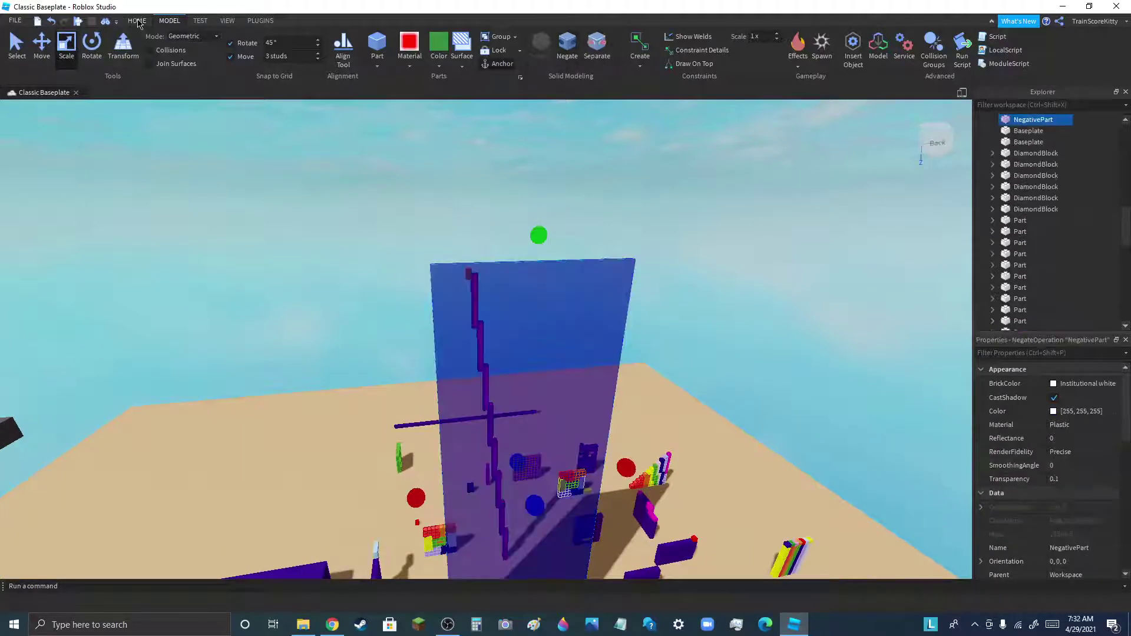
left_click(138, 21)
left_click(118, 64)
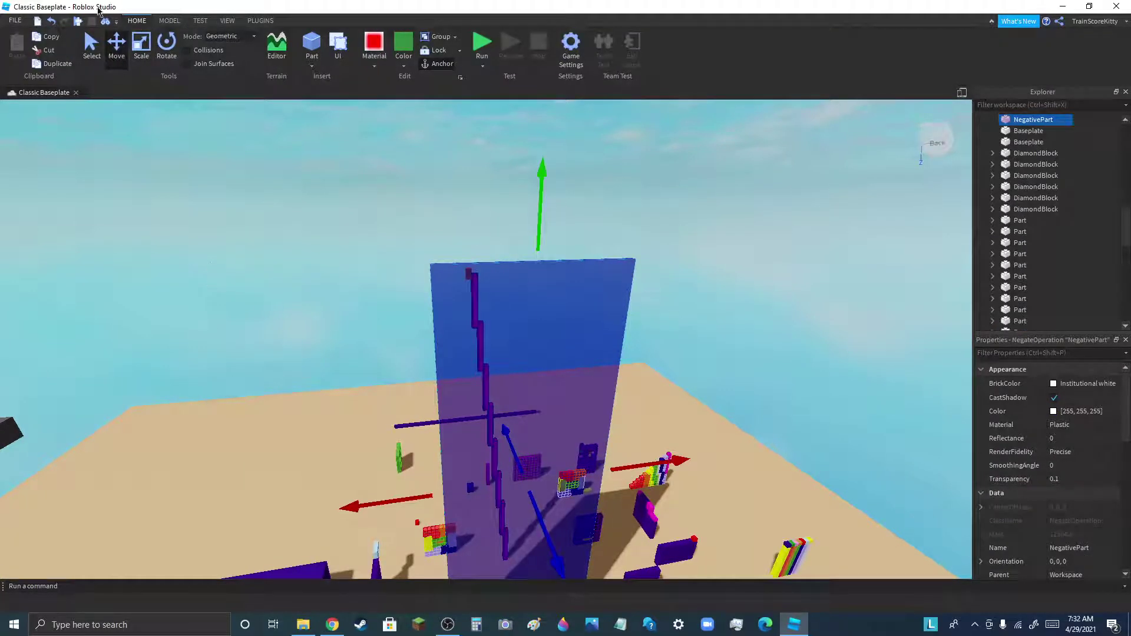
left_click(93, 49)
Duplicate the magenta staircase tower and move the copy away from the original, beside the large purple box
scroll(202, 222, "up", 10)
right_click_drag(516, 450, 516, 450)
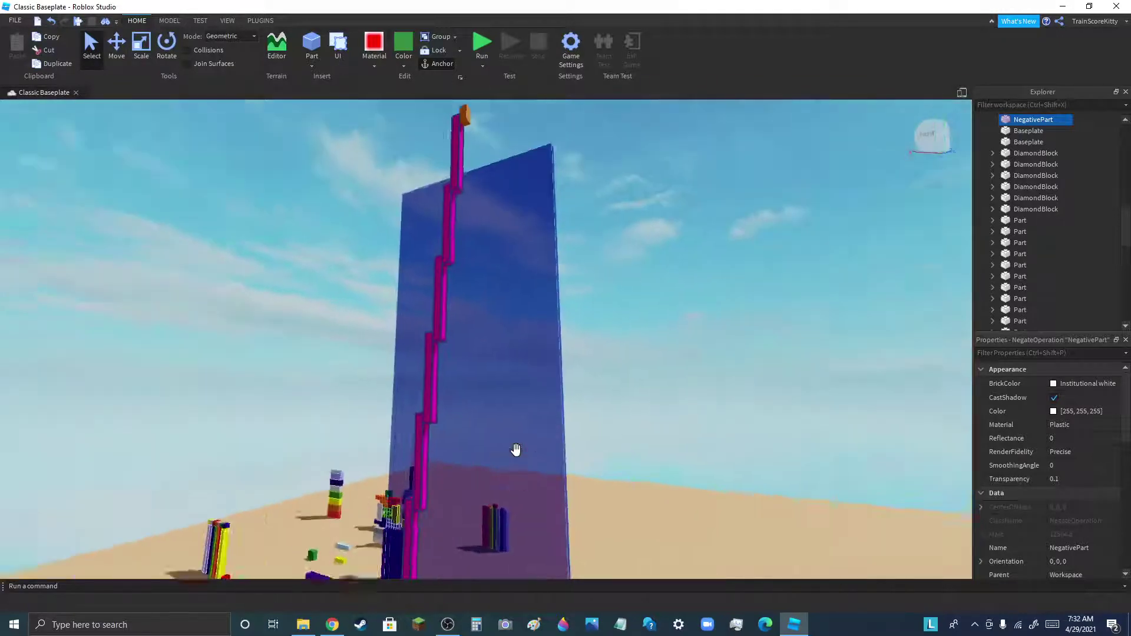
left_click(421, 270)
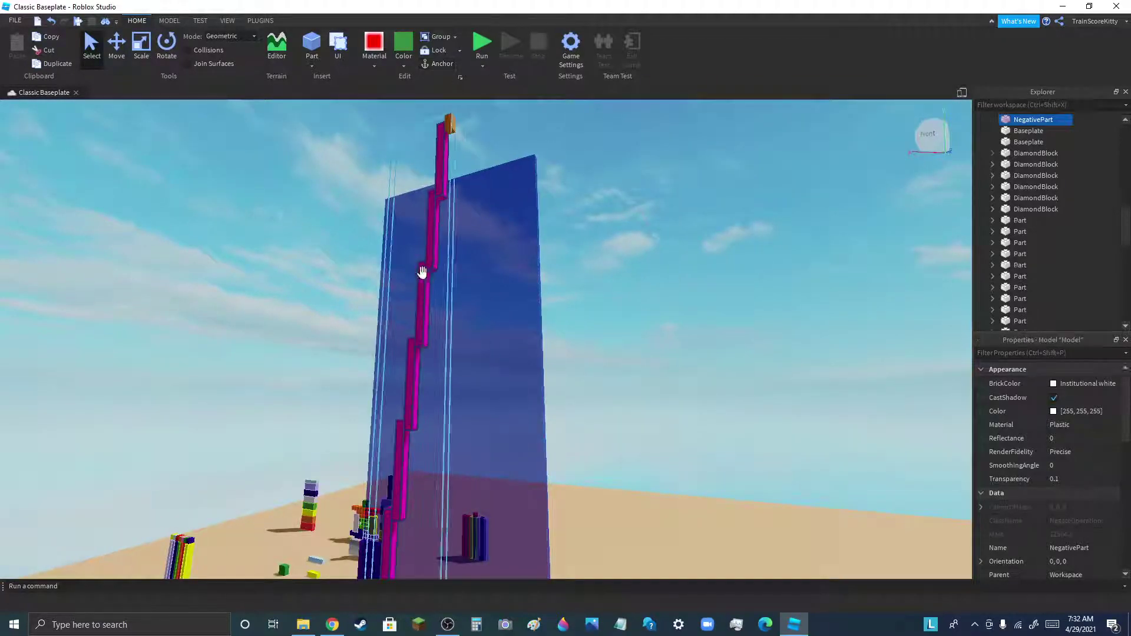
left_click(57, 64)
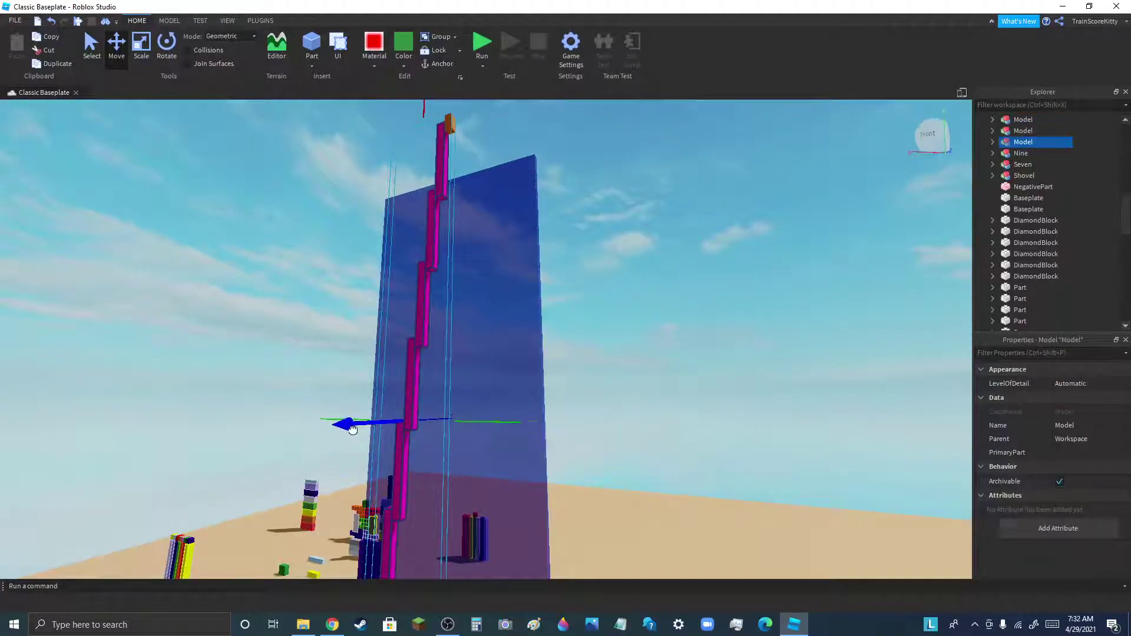
left_click_drag(352, 429, 447, 424)
left_click_drag(583, 419, 871, 417)
right_click_drag(754, 310, 684, 333)
scroll(320, 475, "down", 6)
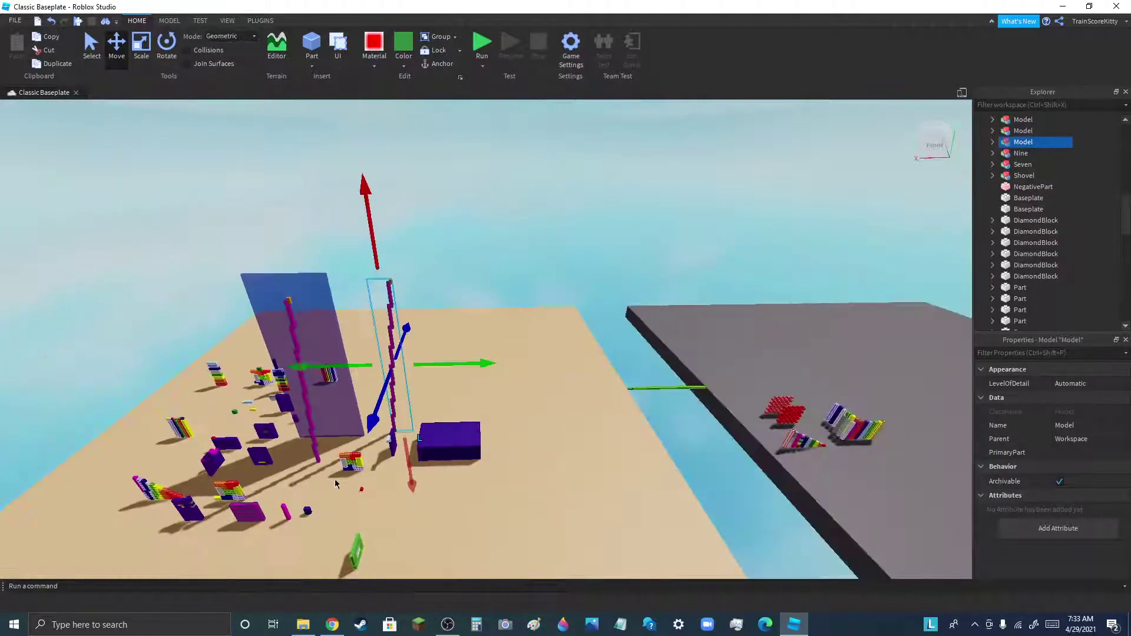
Move the magenta tower standing in front of the translucent wall to the other side of the large purple box
left_click_drag(311, 411, 556, 462)
scroll(384, 337, "up", 2)
scroll(384, 337, "up", 5)
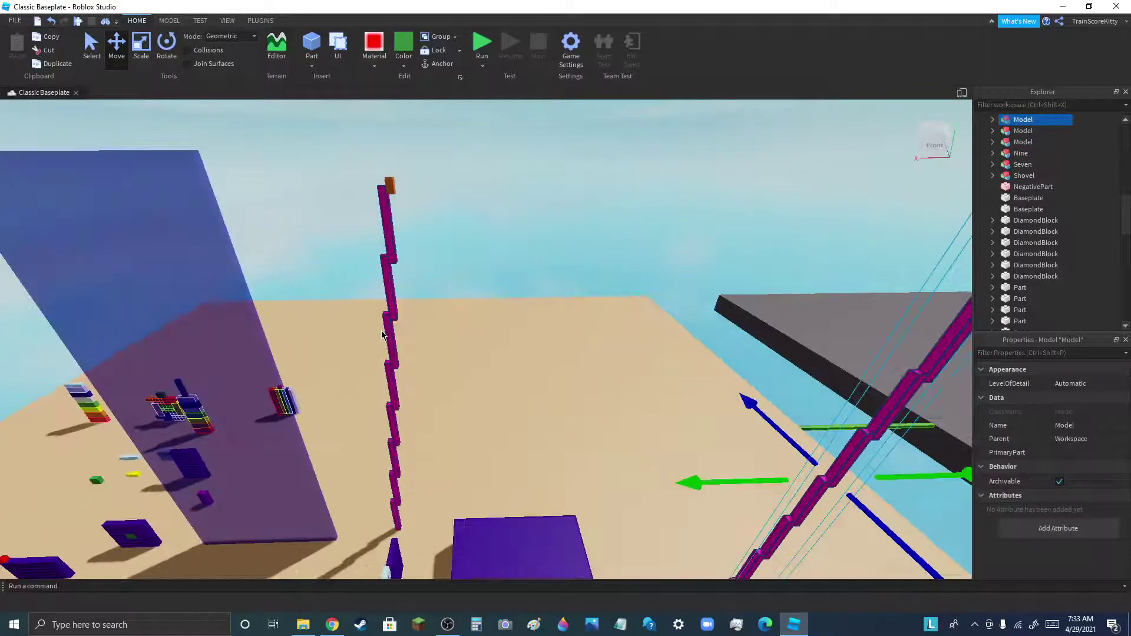
Ungroup the magenta tower behind the purple box and move its orange top block down onto the sand
left_click(388, 339)
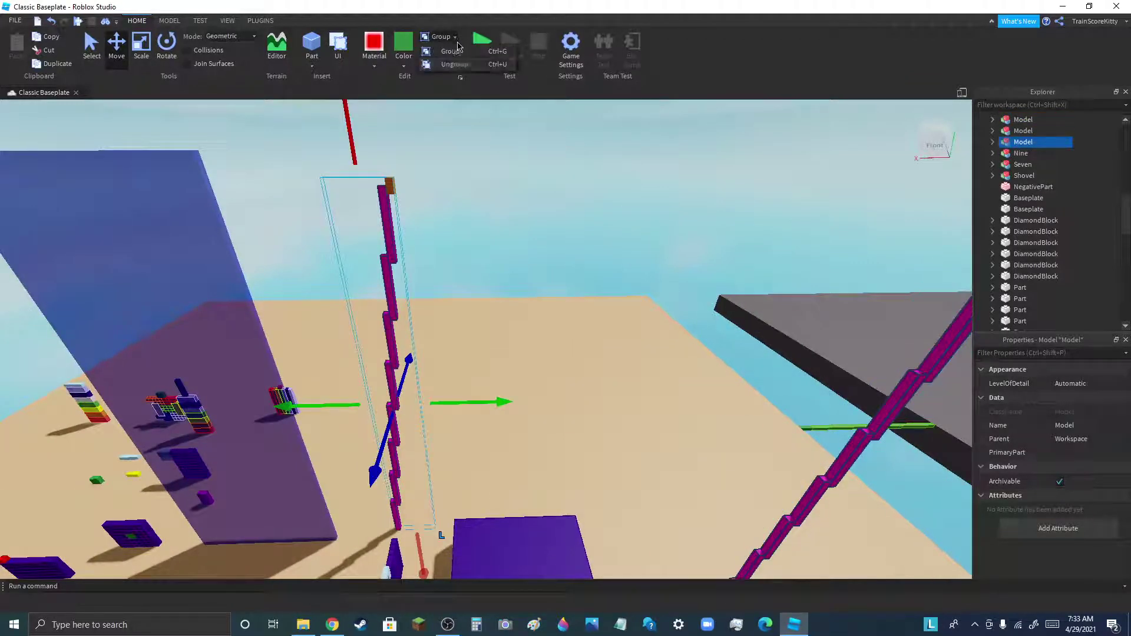
left_click(453, 64)
left_click(420, 246)
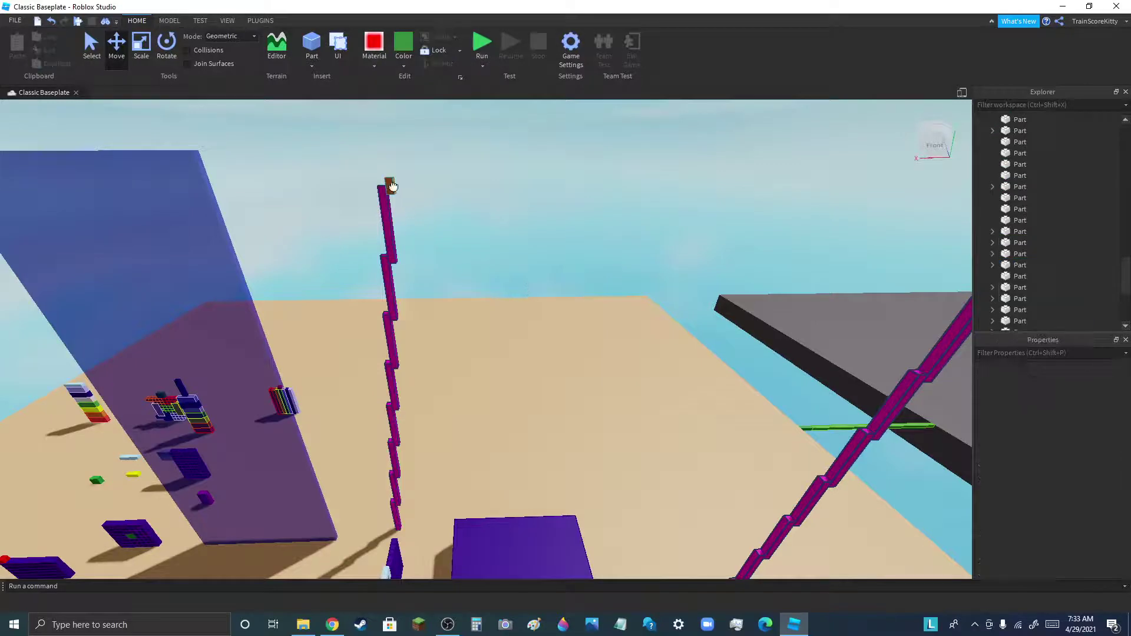
left_click_drag(392, 186, 526, 461)
left_click(518, 323)
Lower the ungrouped tower's second pink plank beside the bottom plank, at position -17, 10, -21
scroll(394, 537, "up", 8)
scroll(382, 535, "down", 2)
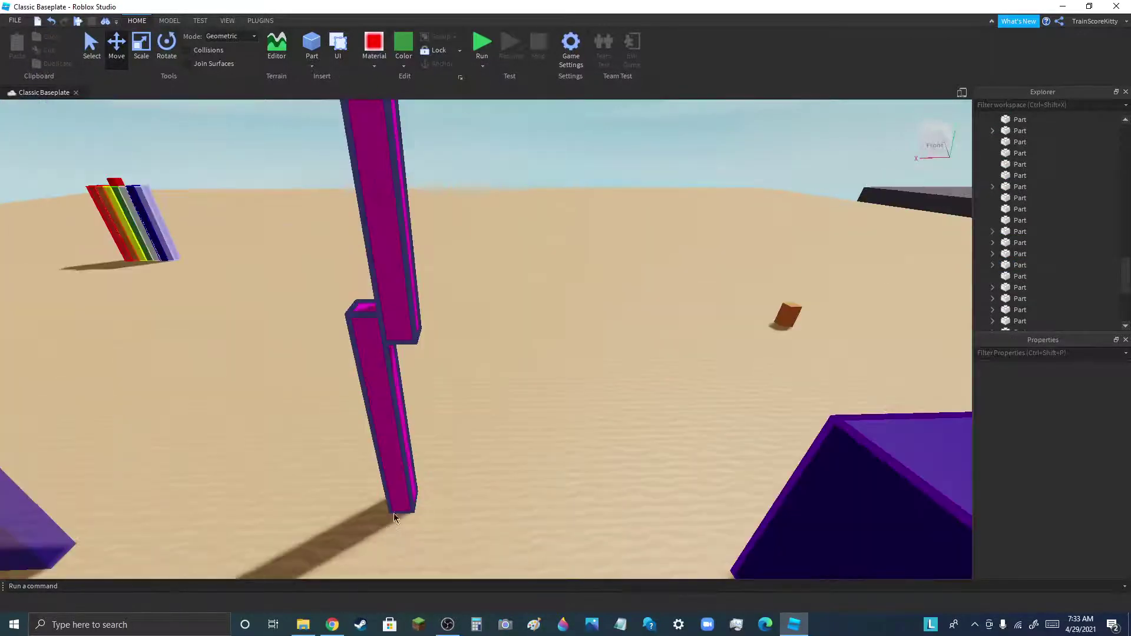
left_click(404, 321)
left_click_drag(410, 371, 417, 530)
scroll(429, 402, "down", 4)
left_click(470, 366)
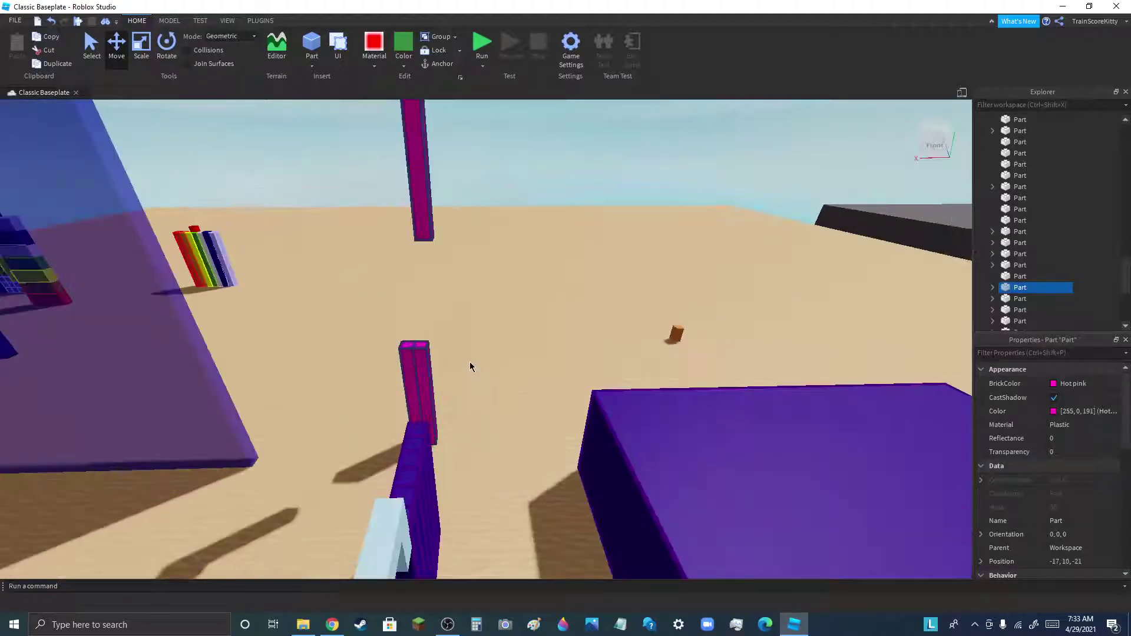
Lower the third pink plank beside the first two, at position -19, 10, -21
left_click(428, 208)
left_click_drag(426, 279, 445, 476)
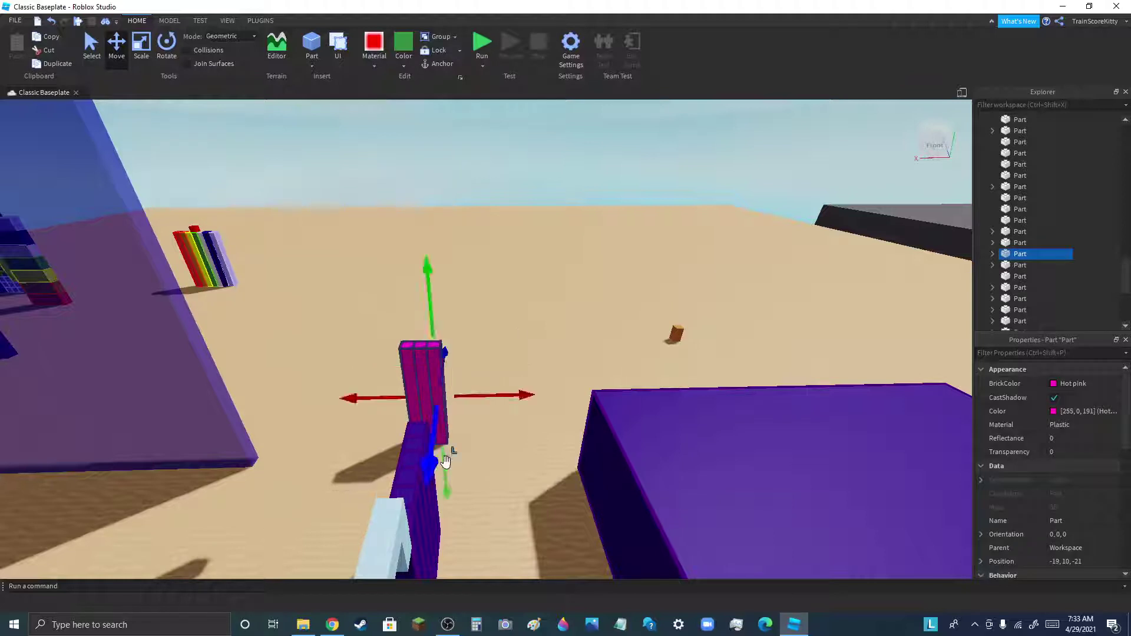
left_click(353, 502)
Lower the fourth and fifth pink planks into the row on the sand, placing the fifth at position -23, 10, -21
scroll(352, 504, "down", 5)
left_click(378, 327)
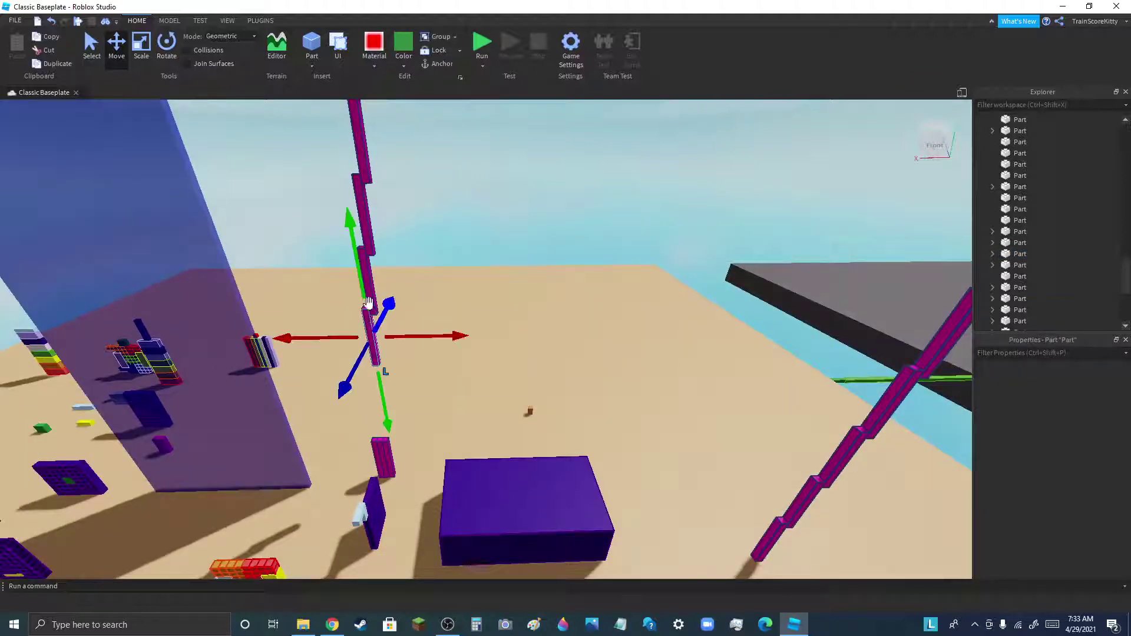
left_click_drag(366, 281, 387, 391)
left_click(370, 285)
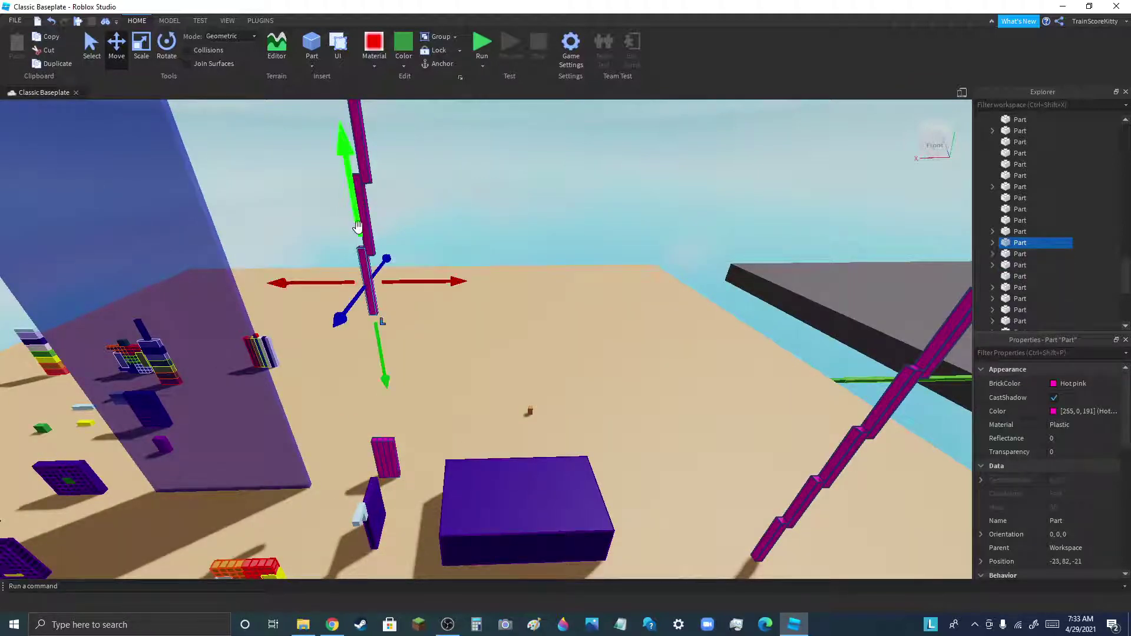
left_click_drag(357, 231, 391, 424)
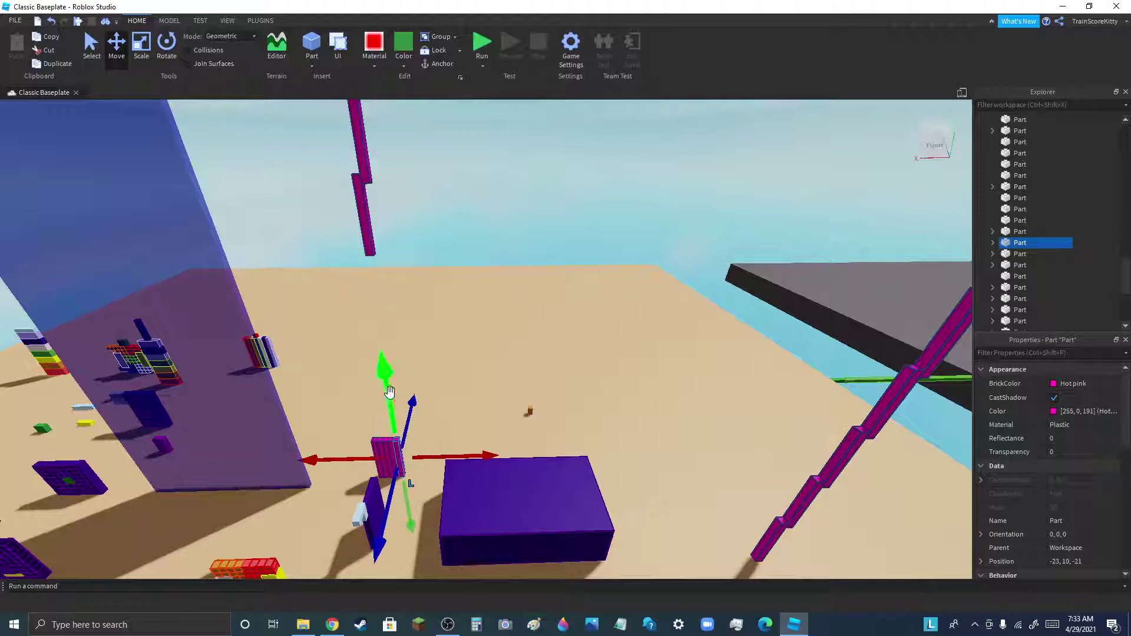
Lower the sixth and seventh pink planks beside the others at the end of the row on the sand
left_click(360, 216)
left_click_drag(364, 177, 402, 431)
left_click(436, 405)
scroll(410, 542, "down", 5)
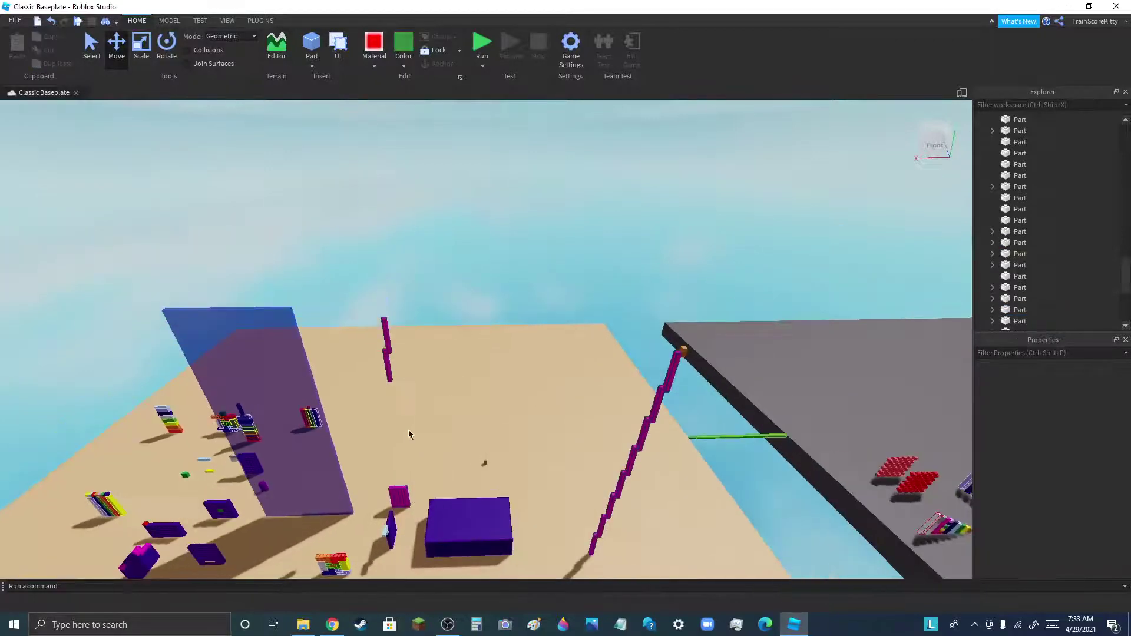
scroll(412, 434, "up", 3)
left_click(378, 342)
left_click_drag(378, 341, 406, 488)
Lower the last floating pink plank onto the sand to complete the row of eight
scroll(406, 489, "up", 2)
left_click(355, 139)
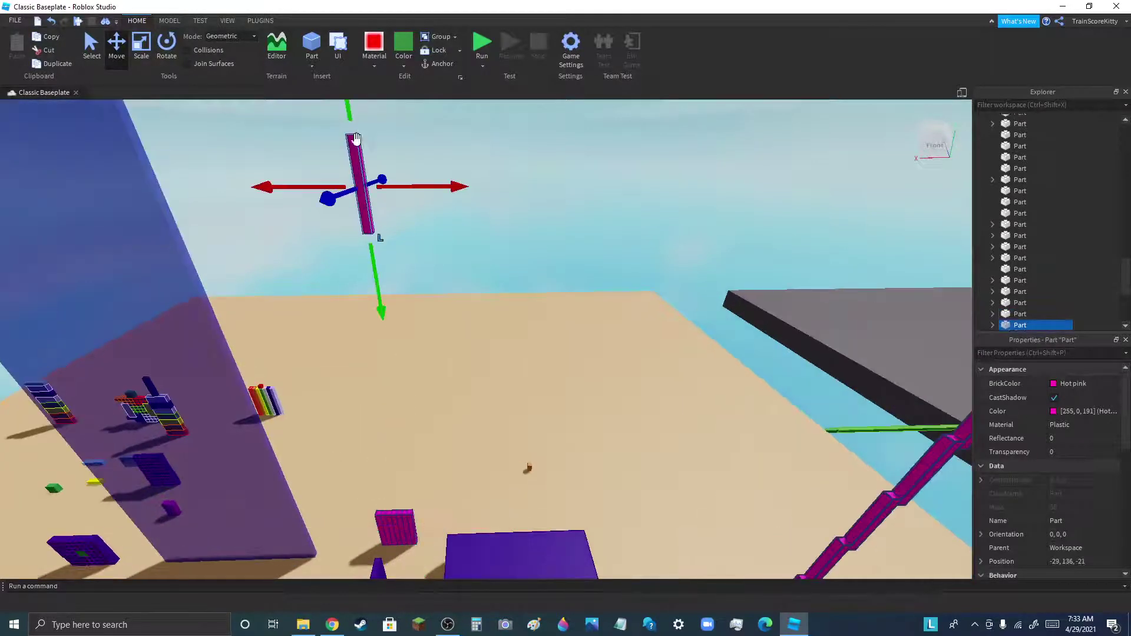
left_click_drag(348, 114, 431, 501)
left_click(471, 454)
scroll(483, 393, "down", 2)
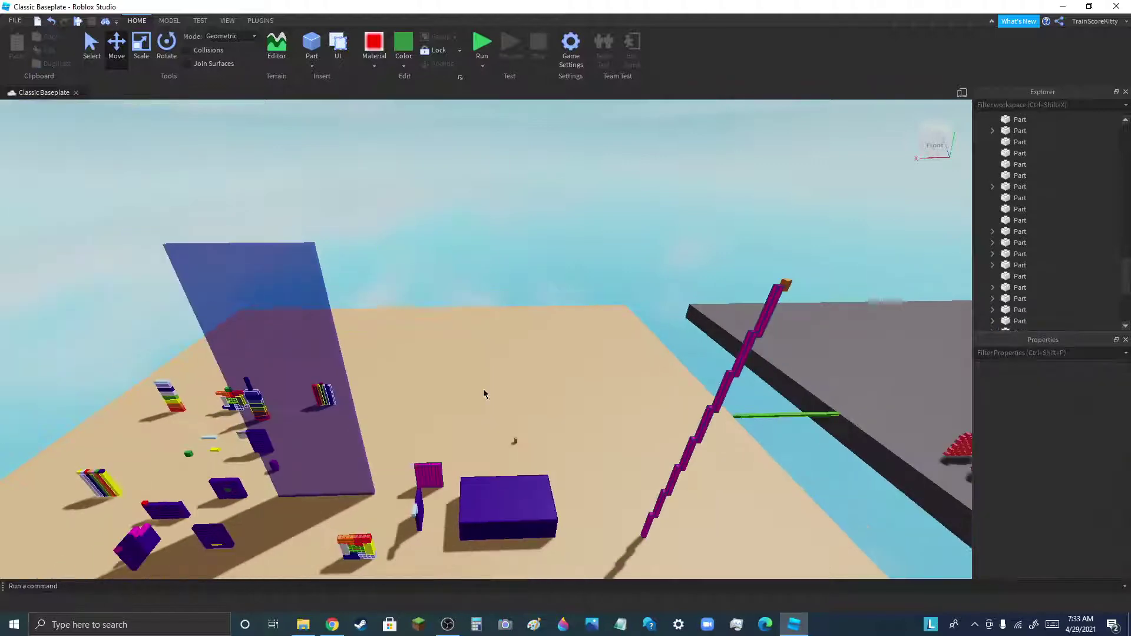
Move all eight pink planks together farther back across the sand and group them into one model
scroll(416, 471, "up", 5)
scroll(414, 460, "up", 3)
left_click_drag(337, 312, 652, 531)
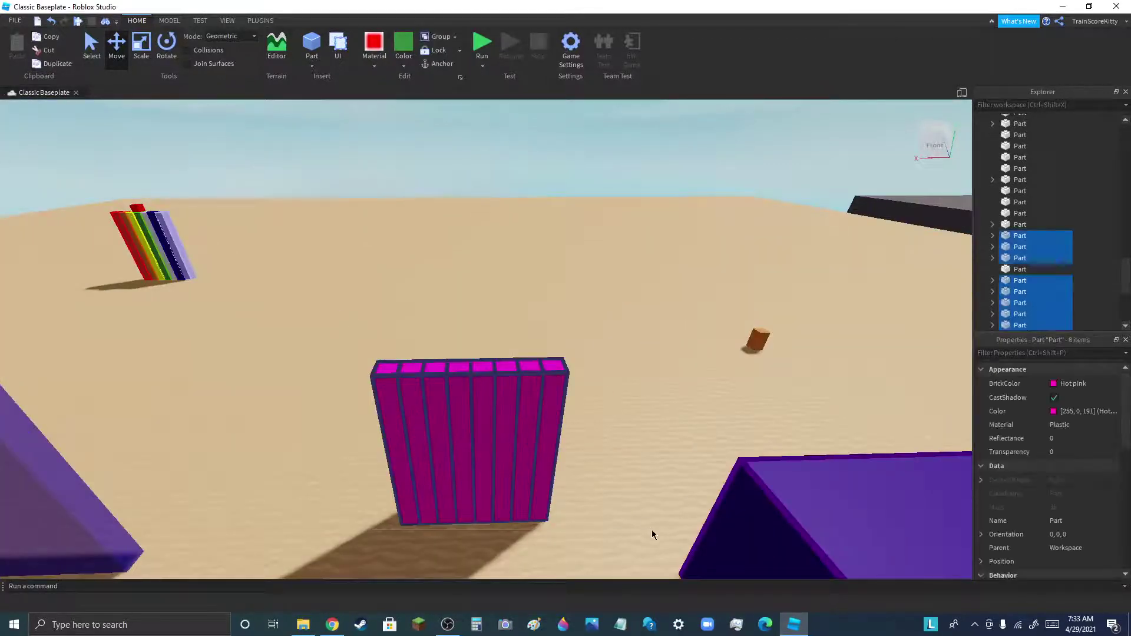
left_click_drag(498, 500, 483, 277)
left_click(436, 36)
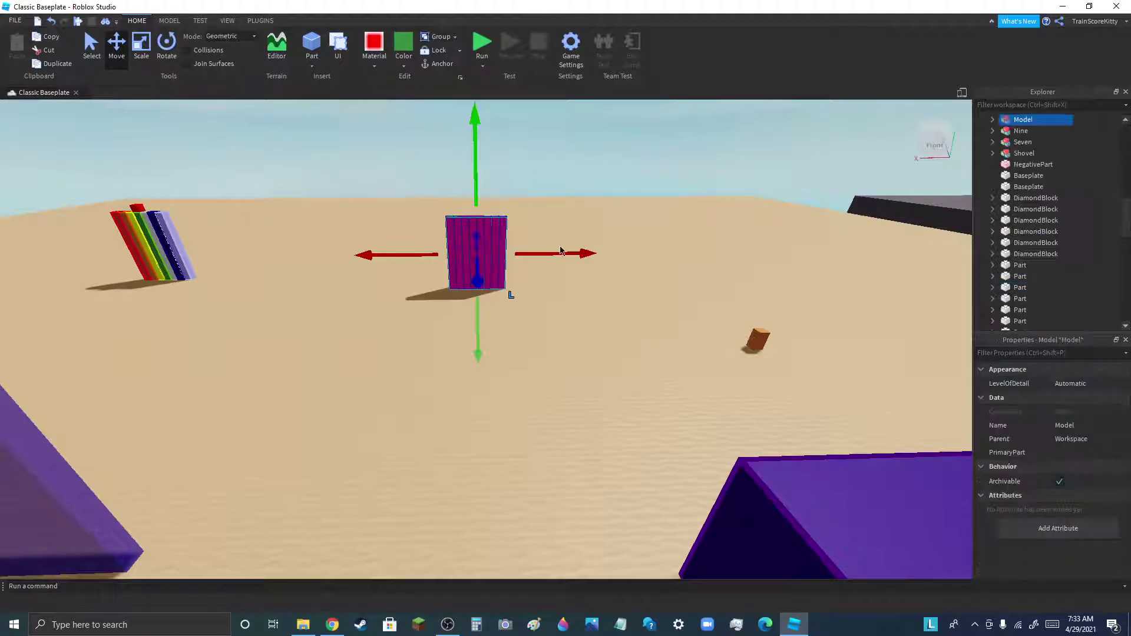
Move the grouped pink panel to the open sand on the opposite side of the large purple box
right_click_drag(492, 366, 509, 335)
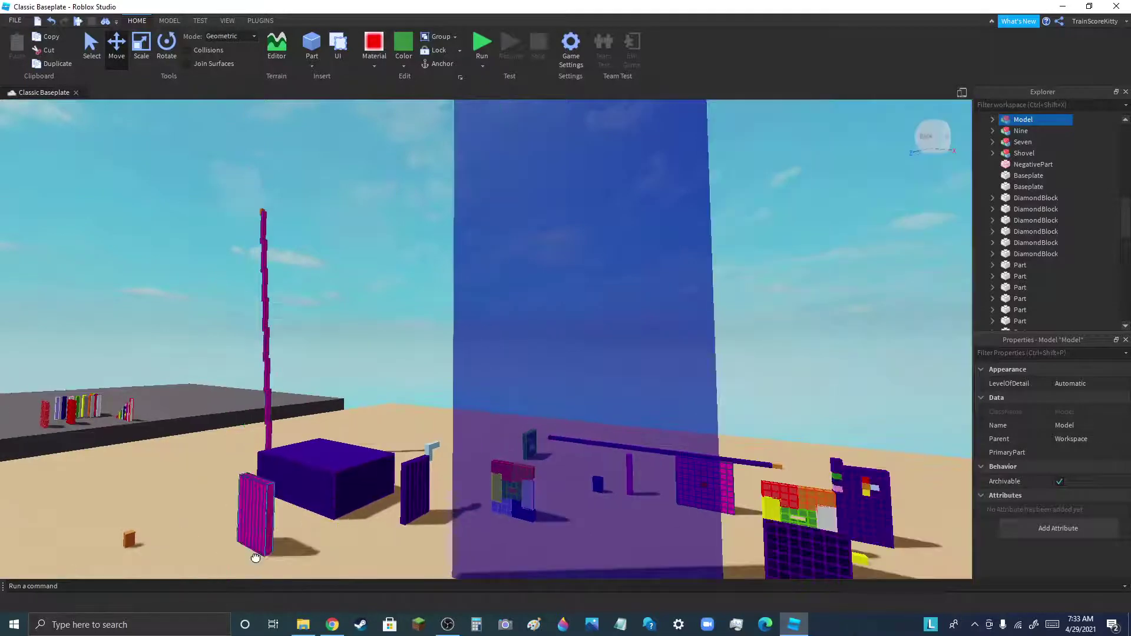
left_click_drag(253, 547, 341, 518)
left_click(341, 518)
left_click(341, 518)
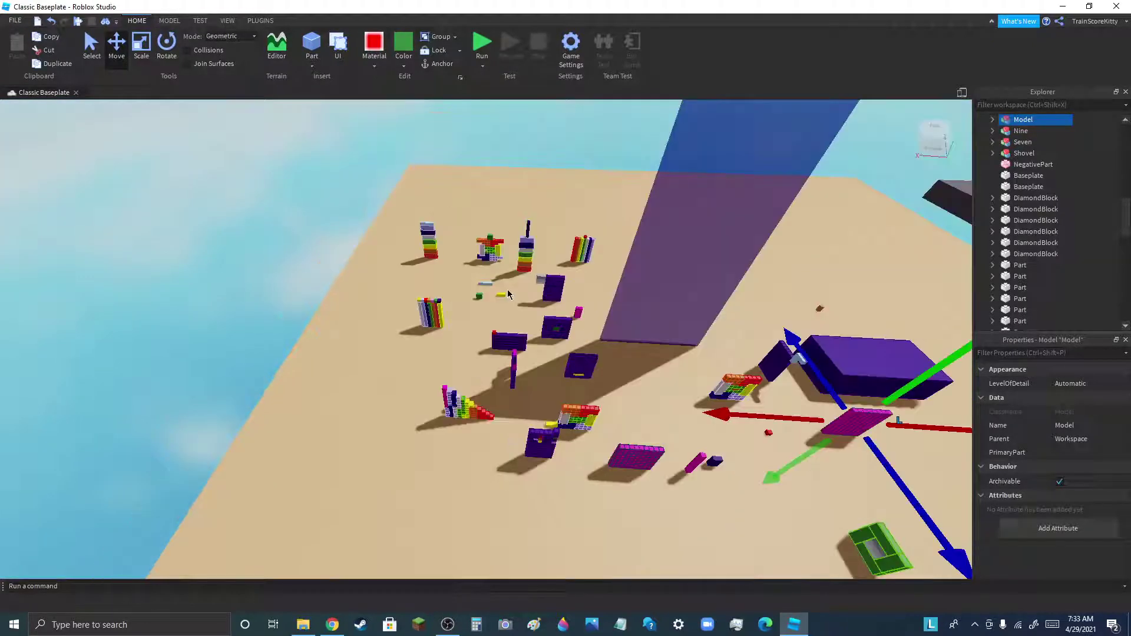
Move the small yellow block across the baseplate to the foot of the pink panel, at position -49, 1, -81
left_click(891, 439)
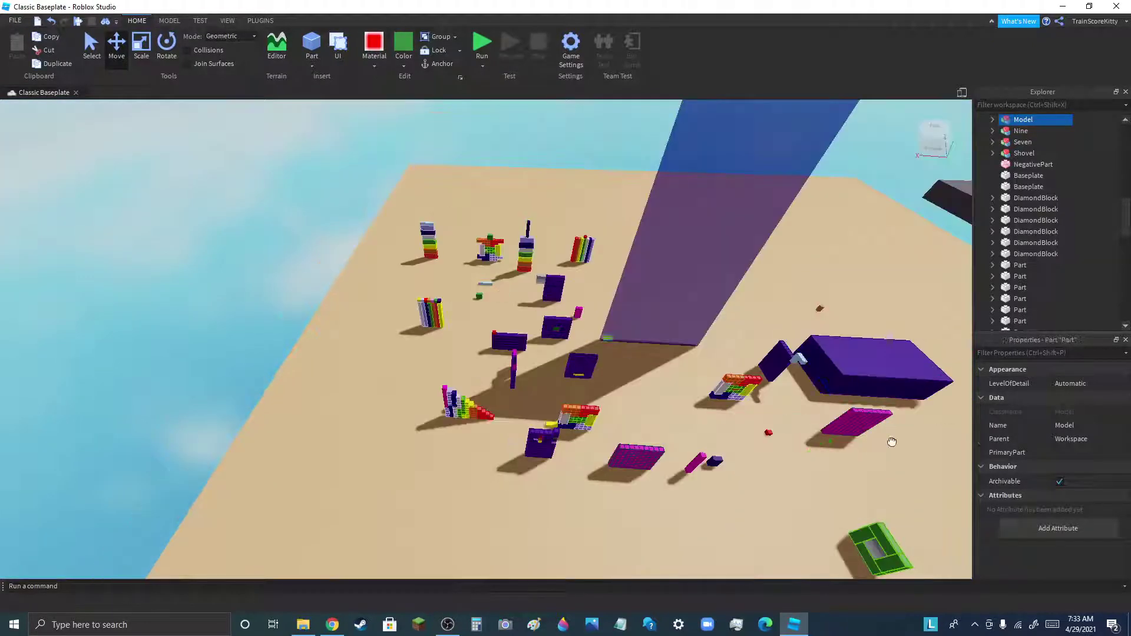
left_click(919, 444)
key("f")
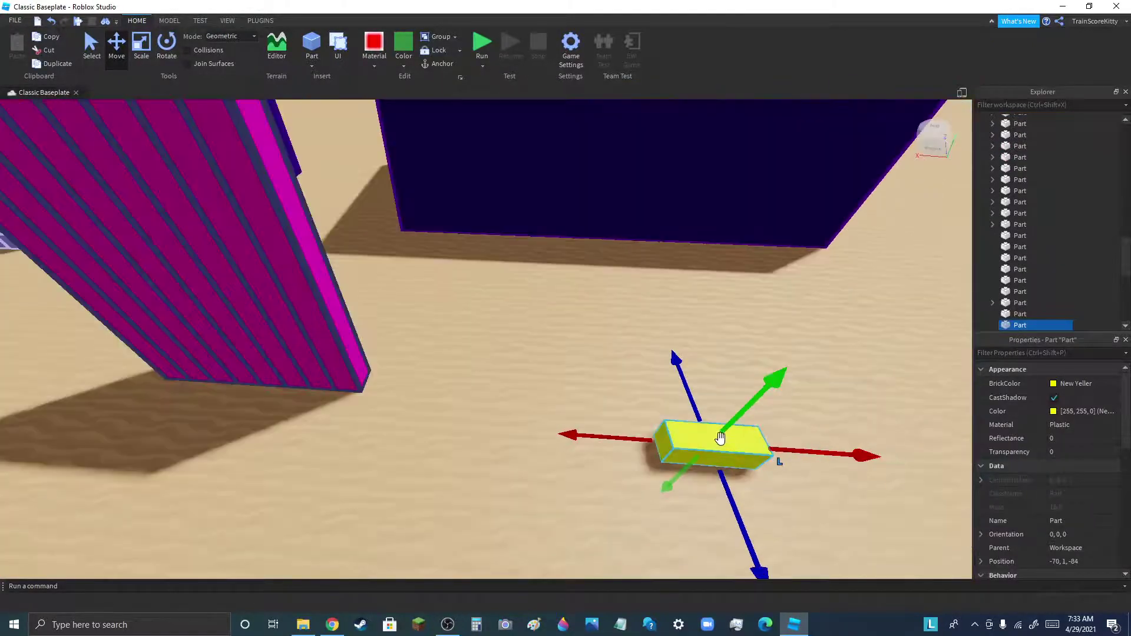
left_click_drag(721, 452, 405, 395)
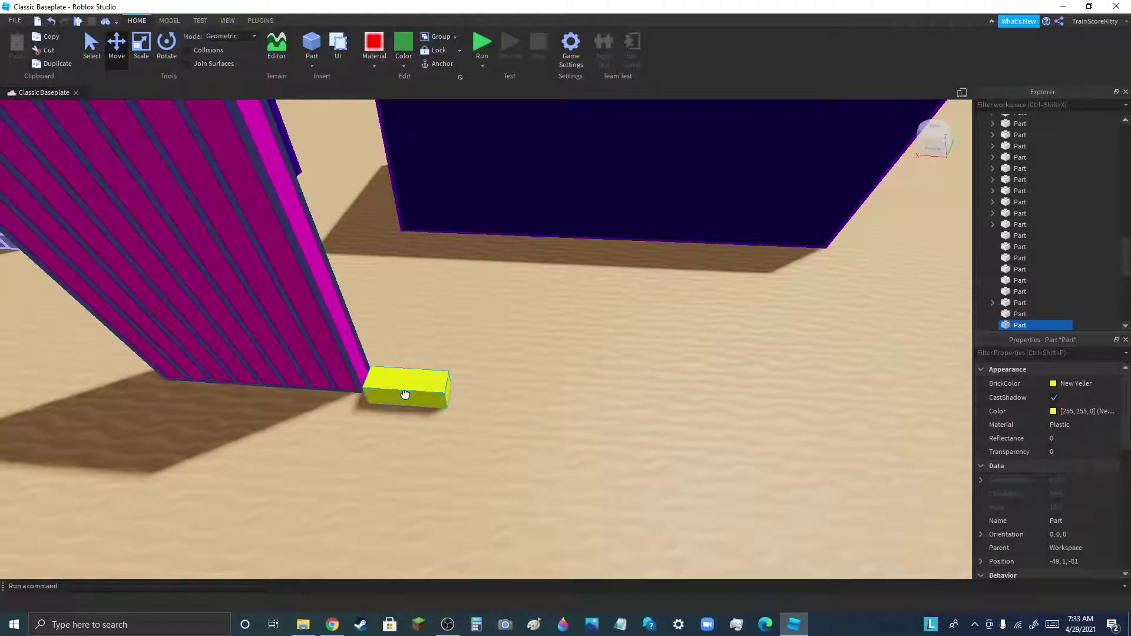
Set the move snapping to 2 studs and reposition the yellow block at the upper edge of the pink panel
left_click(168, 22)
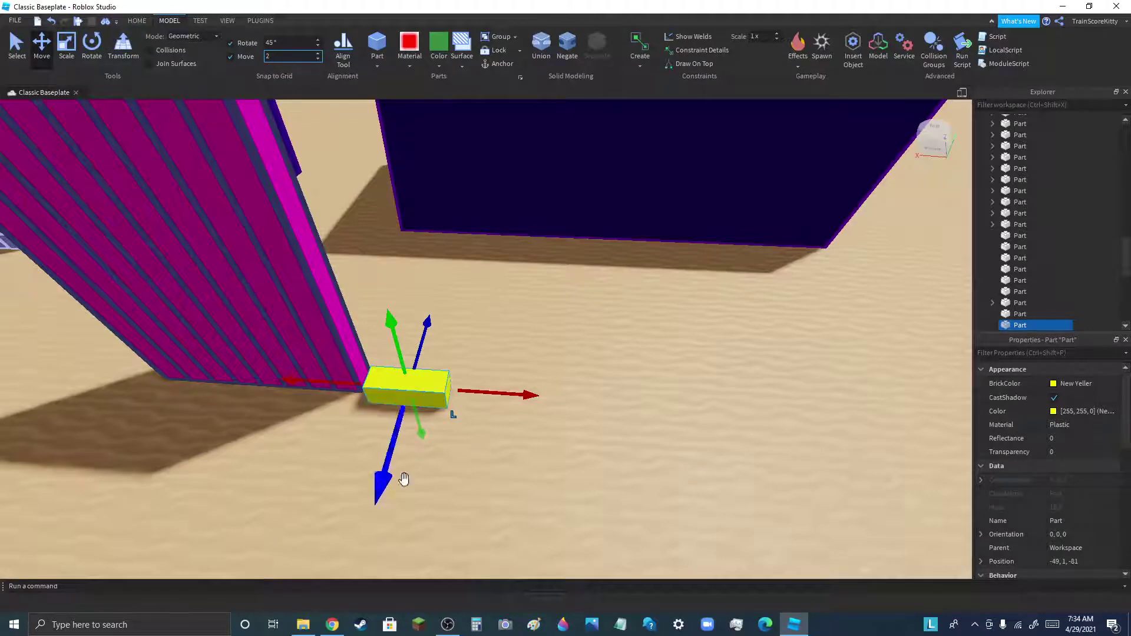
left_click_drag(430, 390, 373, 391)
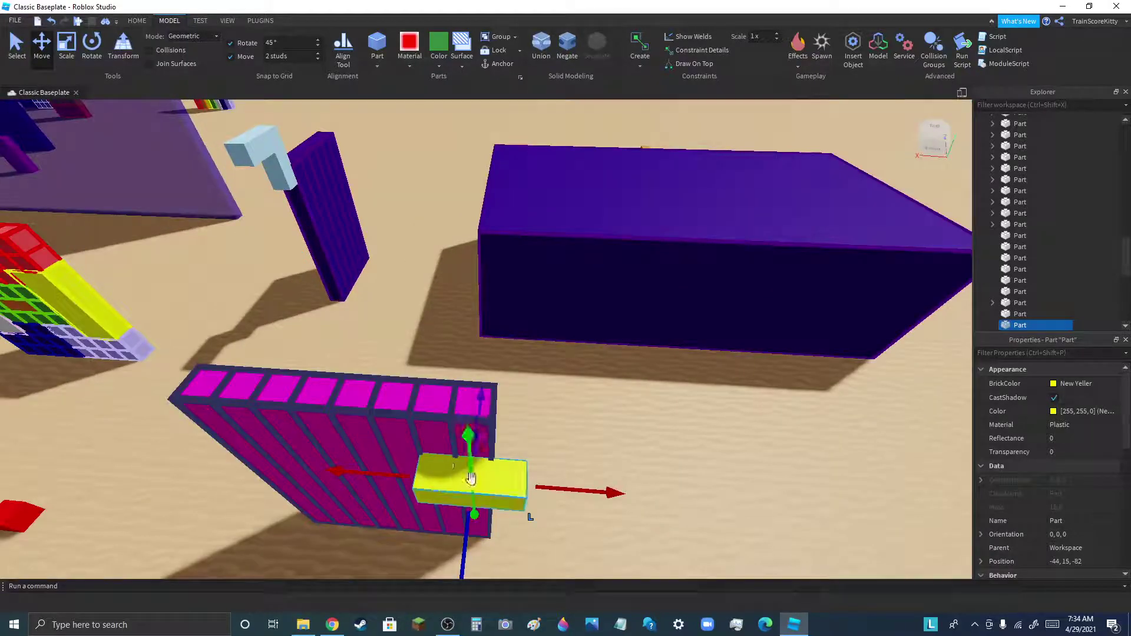
left_click_drag(465, 477, 254, 389)
left_click_drag(370, 385, 480, 386)
scroll(583, 298, "down", 5)
scroll(580, 301, "up", 1)
left_click_drag(576, 312, 568, 306)
left_click(651, 340)
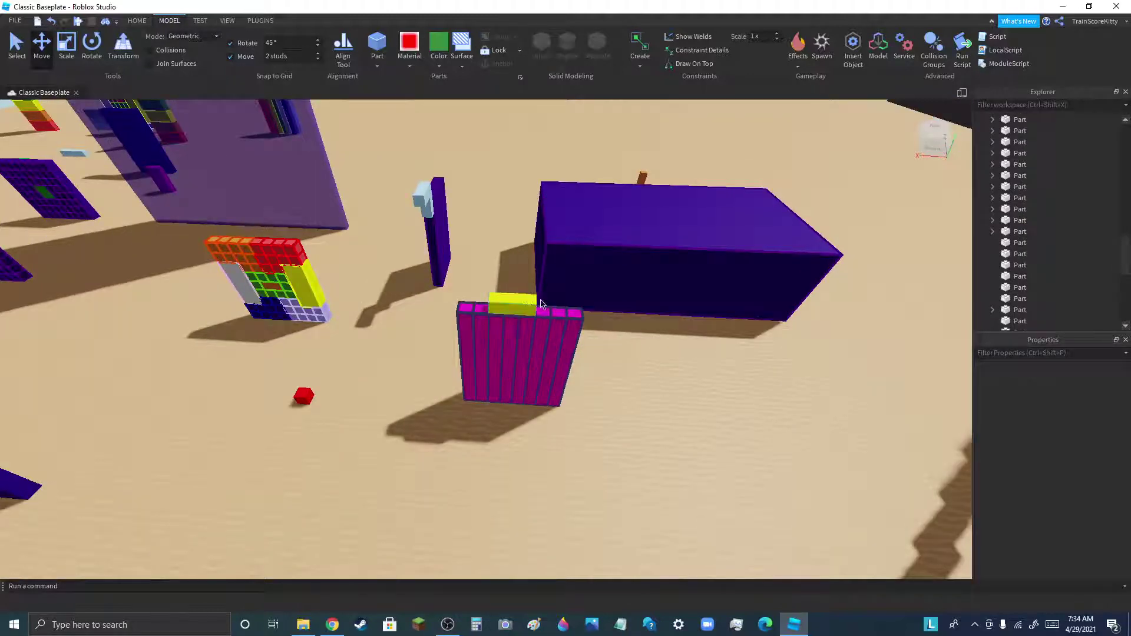
Slide the yellow block past the pink panel's side edge and lower it to the sand at position -48, 1, -80
scroll(620, 336, "up", 2)
left_click_drag(496, 303, 568, 313)
left_click_drag(494, 309, 569, 315)
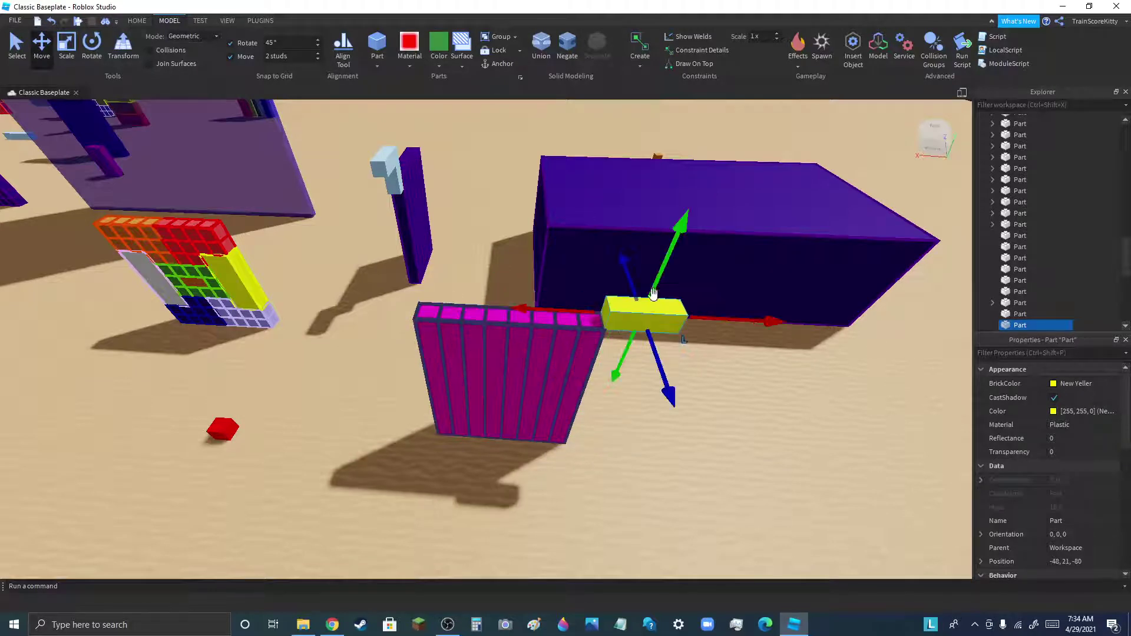
left_click_drag(667, 263, 627, 425)
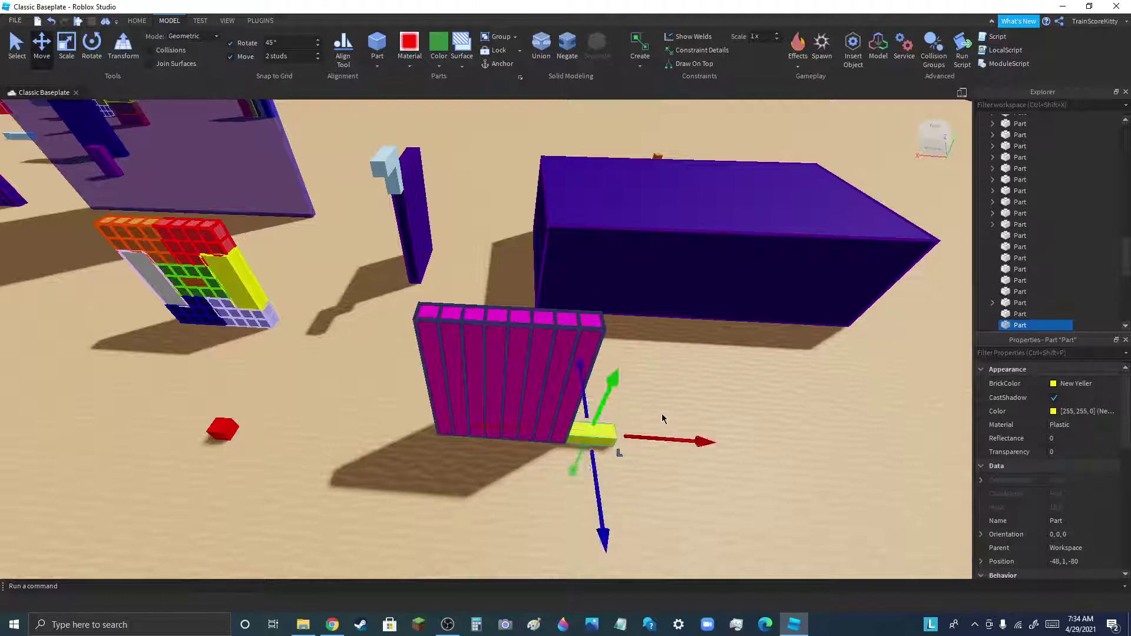
left_click(662, 418)
Scale the yellow block into an upright leg by shortening its length to a square base and increasing its height
scroll(620, 455, "up", 4)
left_click(569, 406)
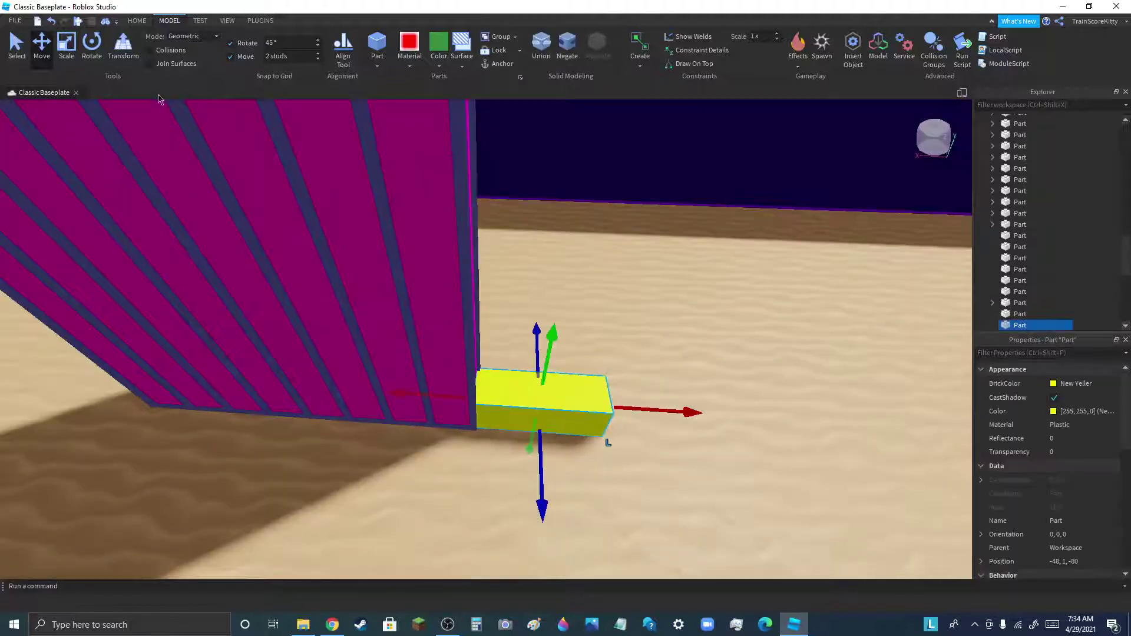
left_click(66, 50)
left_click_drag(627, 407, 540, 401)
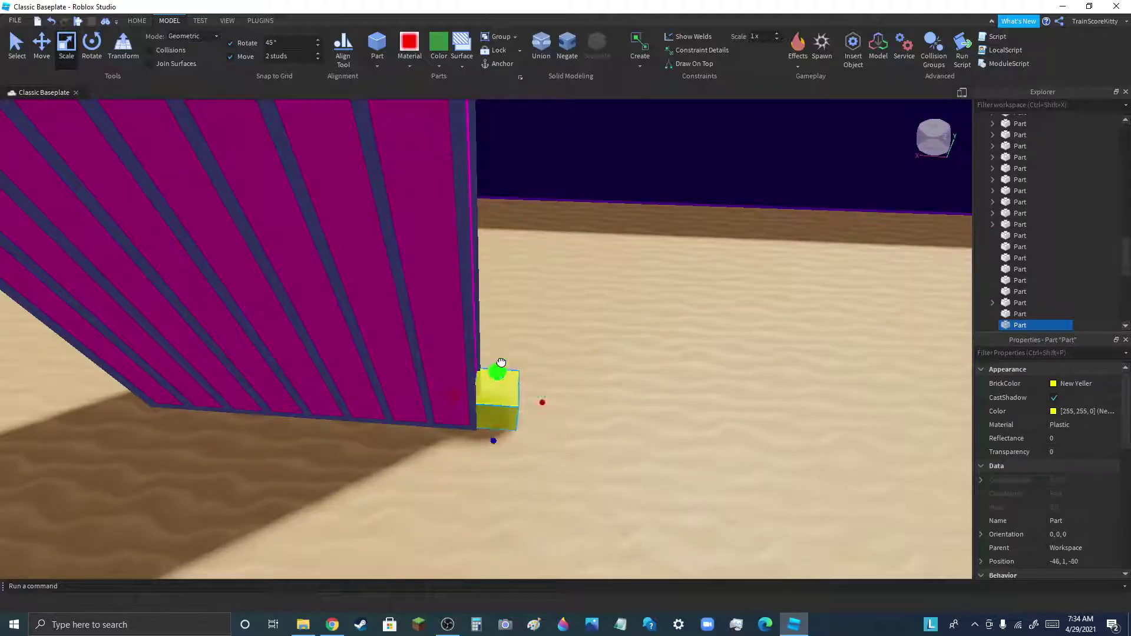
left_click_drag(501, 362, 505, 307)
left_click(501, 321)
Rotate the pink panel model 90 degrees in its own plane so that its planks run horizontally
scroll(325, 298, "down", 6)
right_click_drag(327, 298, 330, 296)
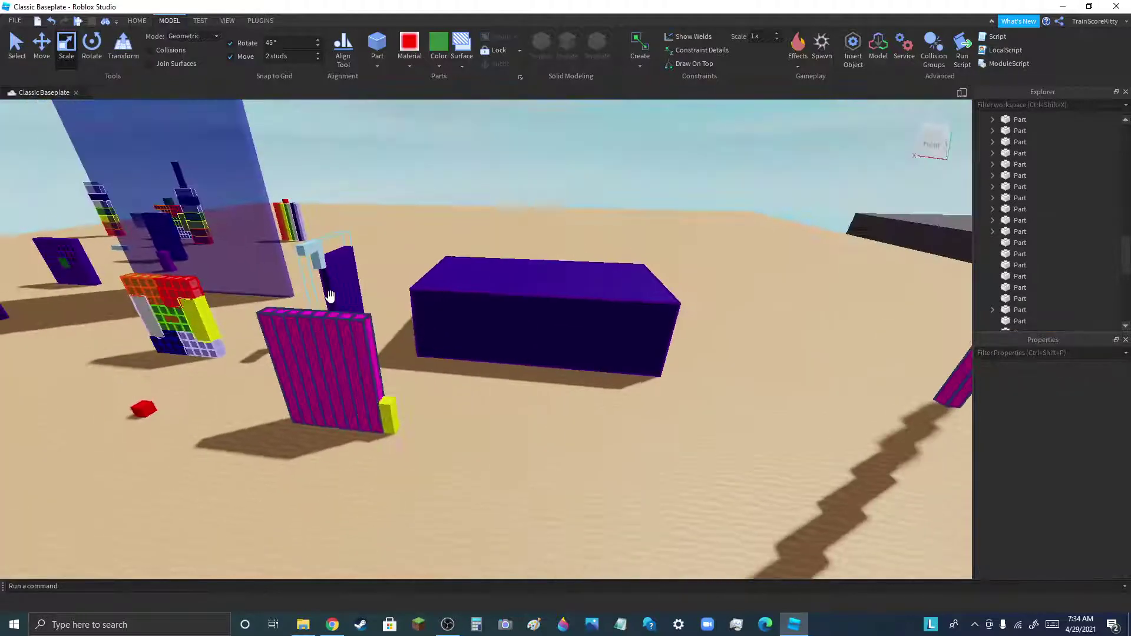
scroll(313, 344, "up", 2)
left_click(138, 21)
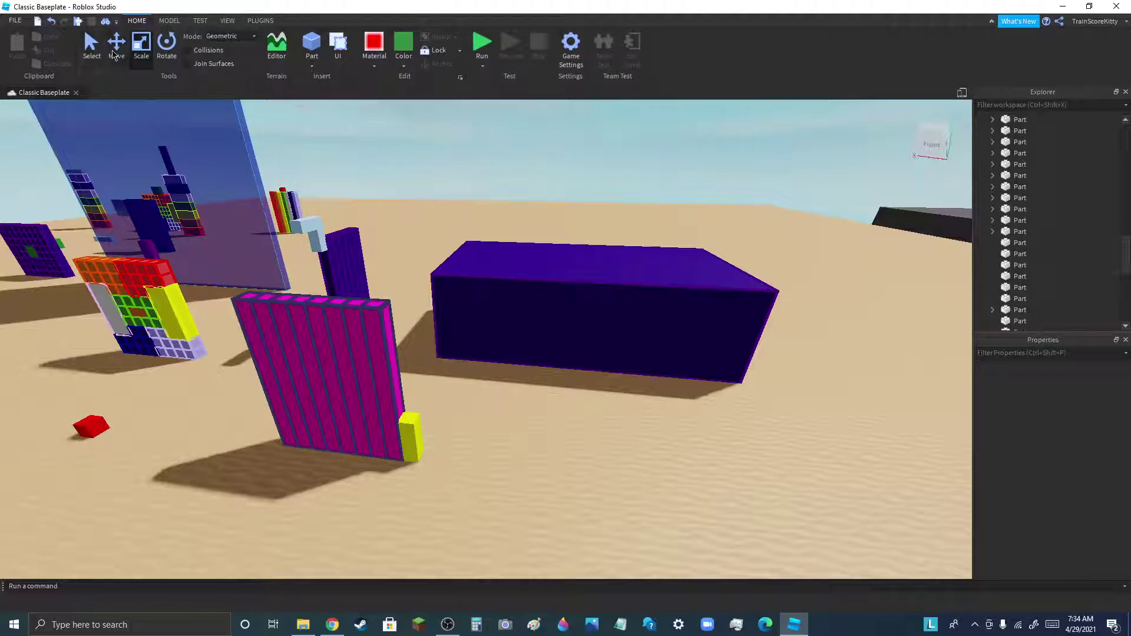
left_click(321, 414)
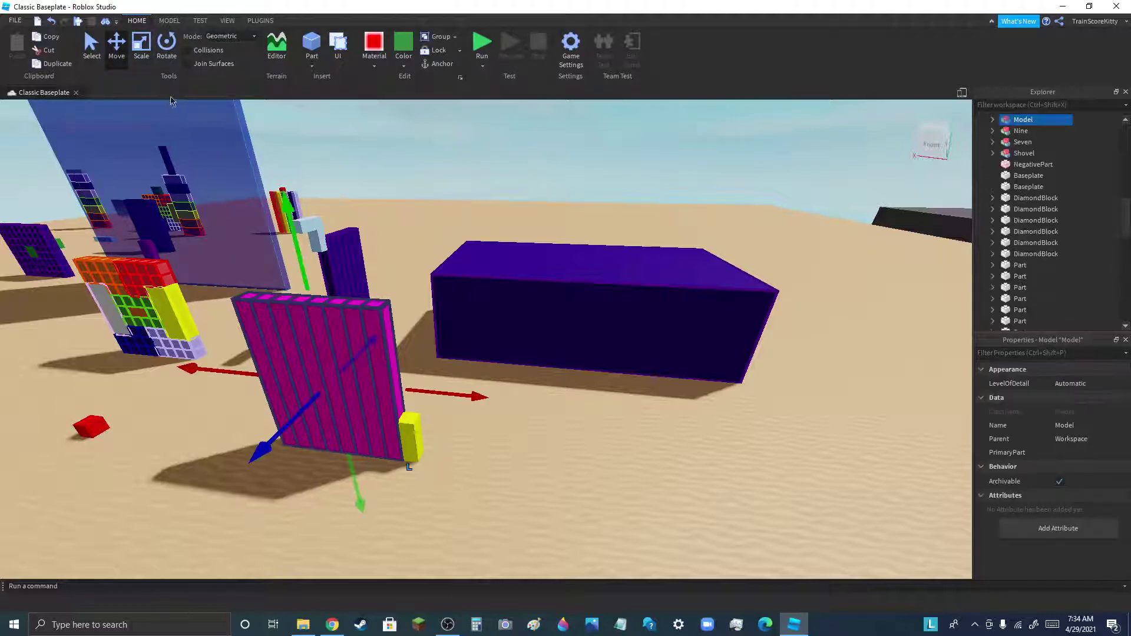
key("ctrl+4")
left_click_drag(330, 309, 389, 433)
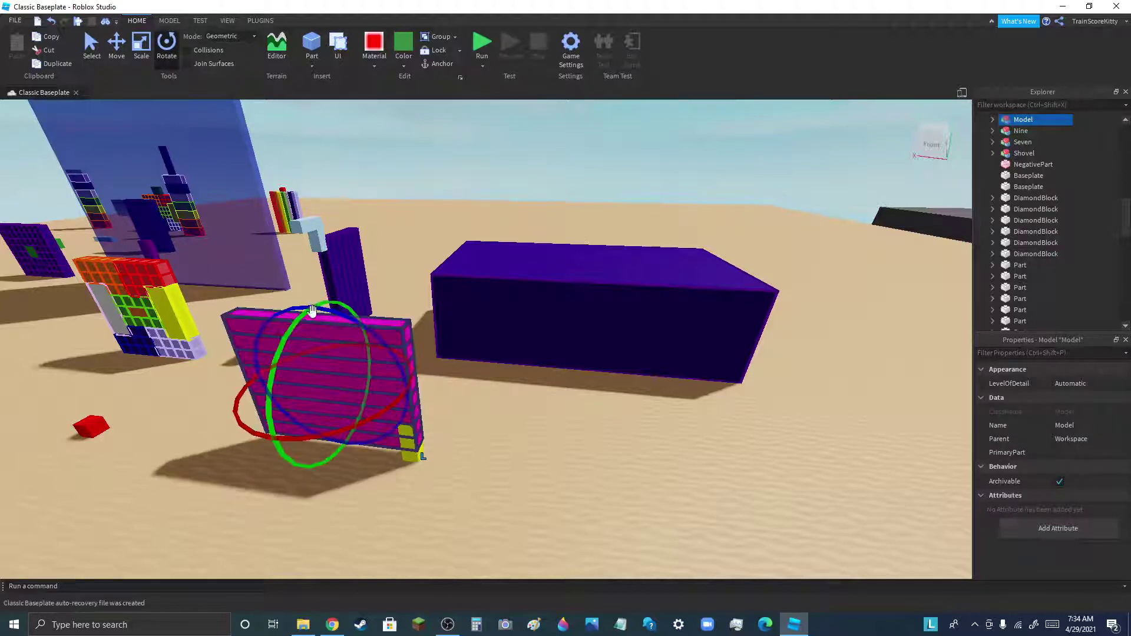
Raise the rotated pink panel until its lower edge rests on top of the yellow leg
key("ctrl+2")
left_click_drag(359, 470, 355, 448)
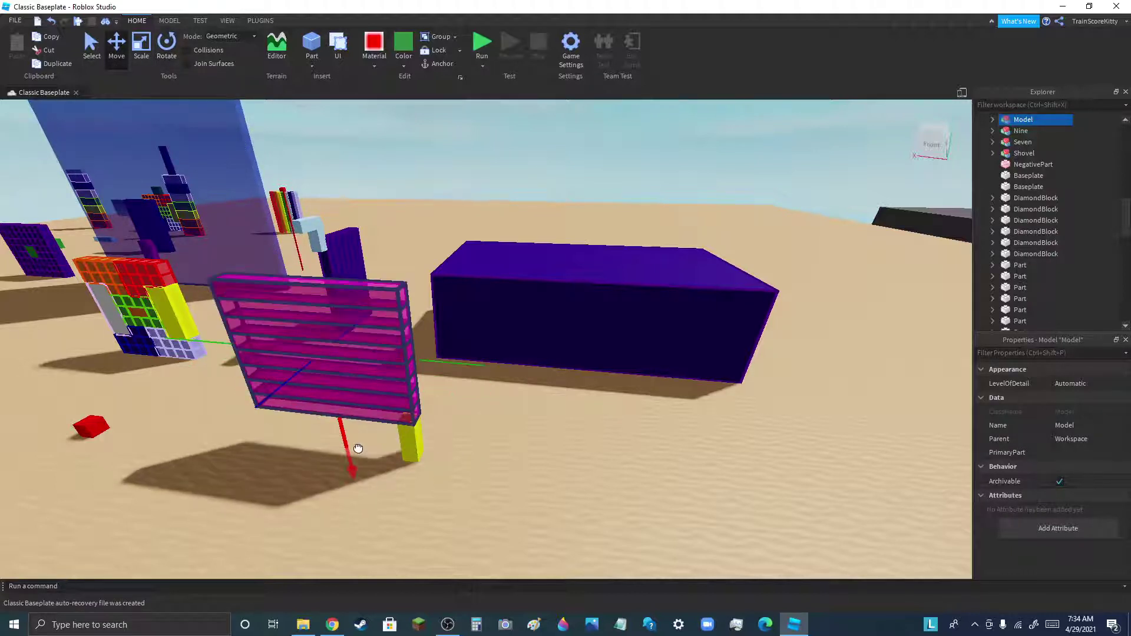
left_click(510, 489)
Move the yellow leg along the panel's lower edge to the opposite corner, at position -28, 3, -80
scroll(211, 417, "up", 3)
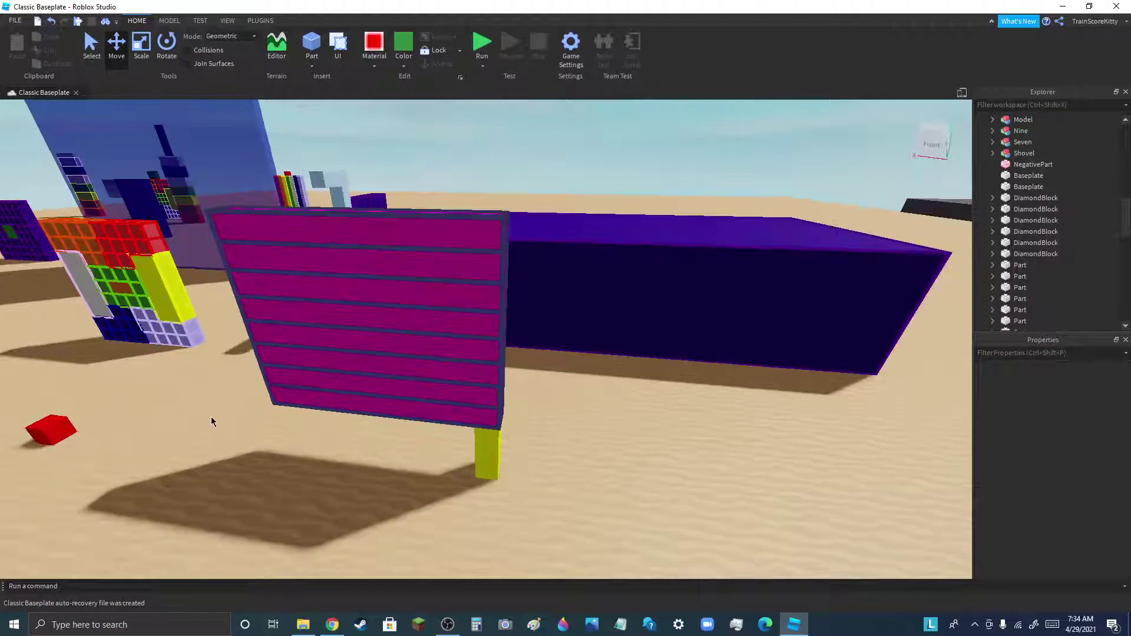
left_click(492, 465)
left_click_drag(533, 455, 443, 426)
left_click(656, 398)
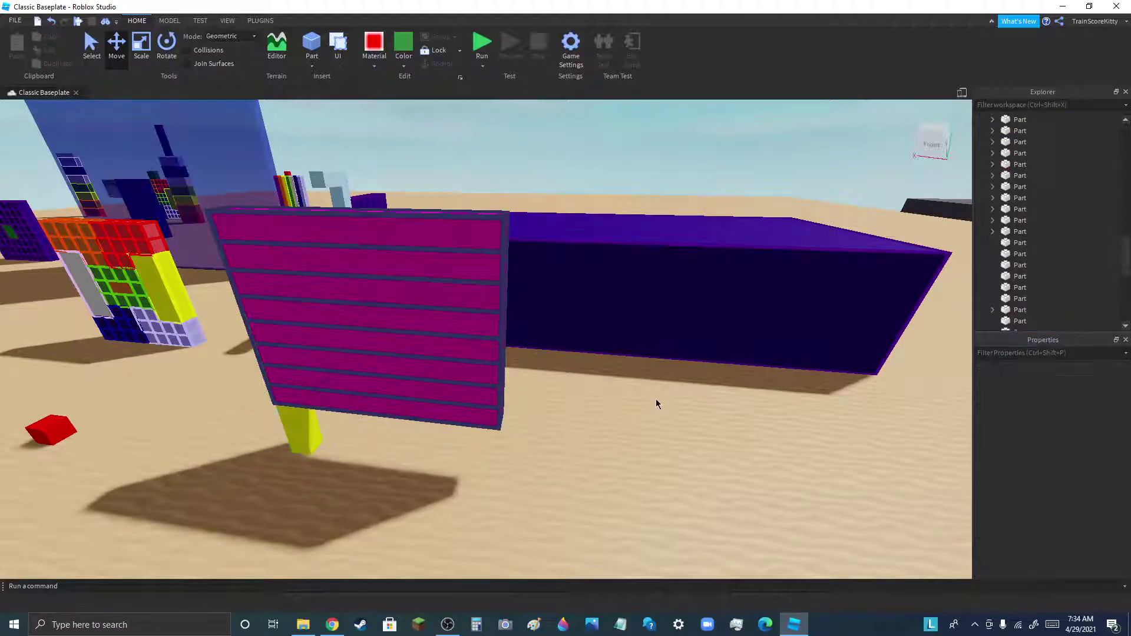
Nudge the small red block on the sand to position -3, 1, -83
scroll(656, 397, "down", 3)
scroll(345, 412, "up", 3)
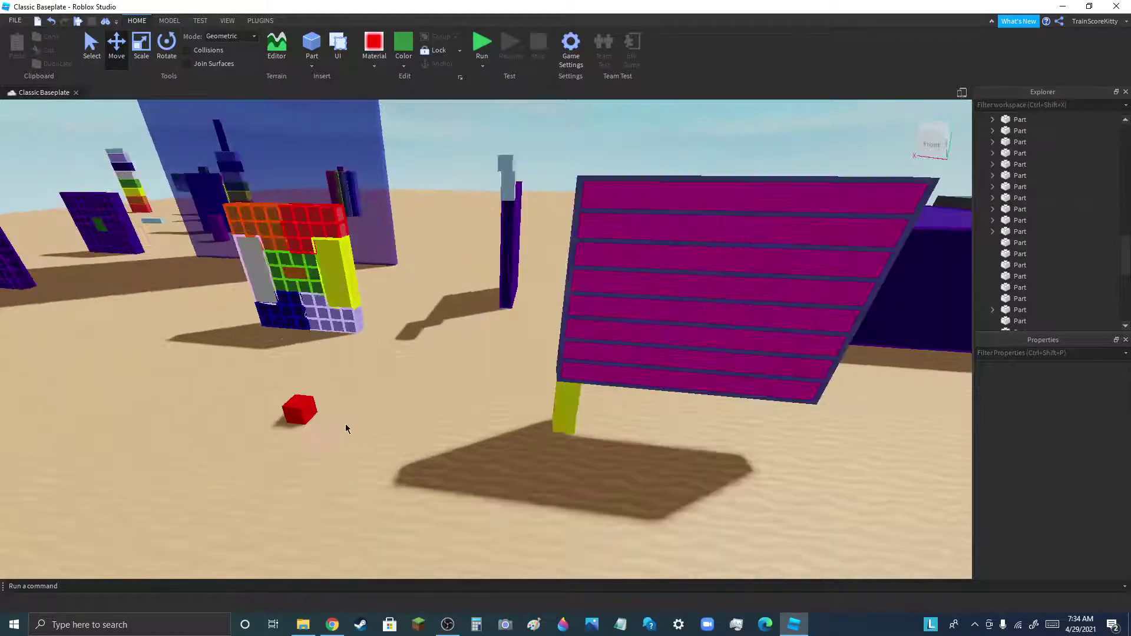
left_click(313, 420)
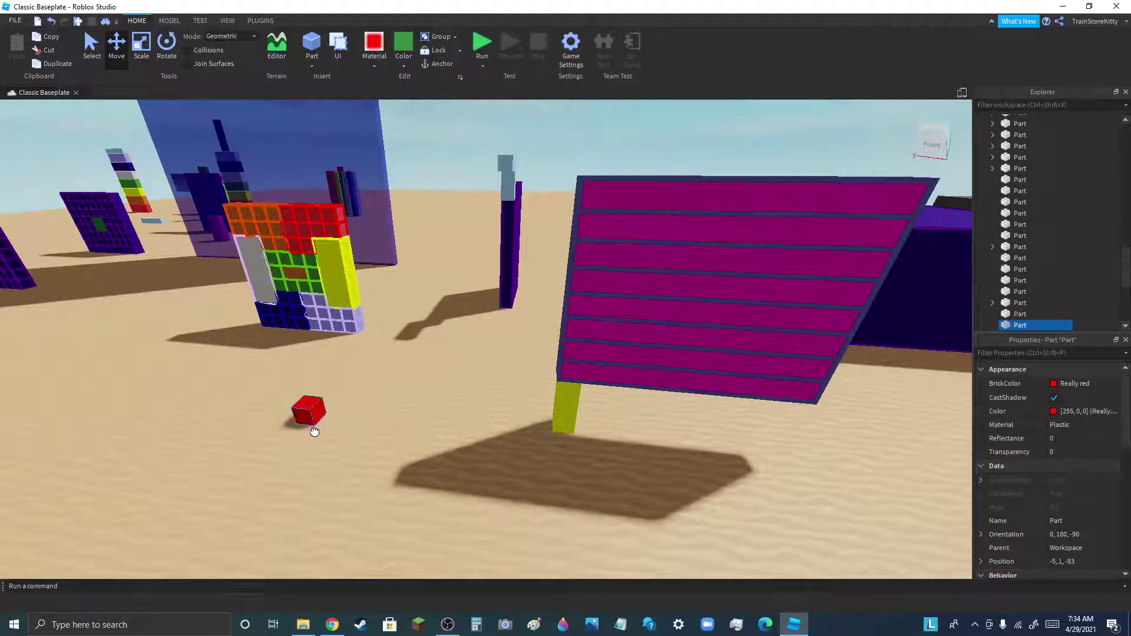
scroll(315, 432, "down", 3)
left_click(871, 490)
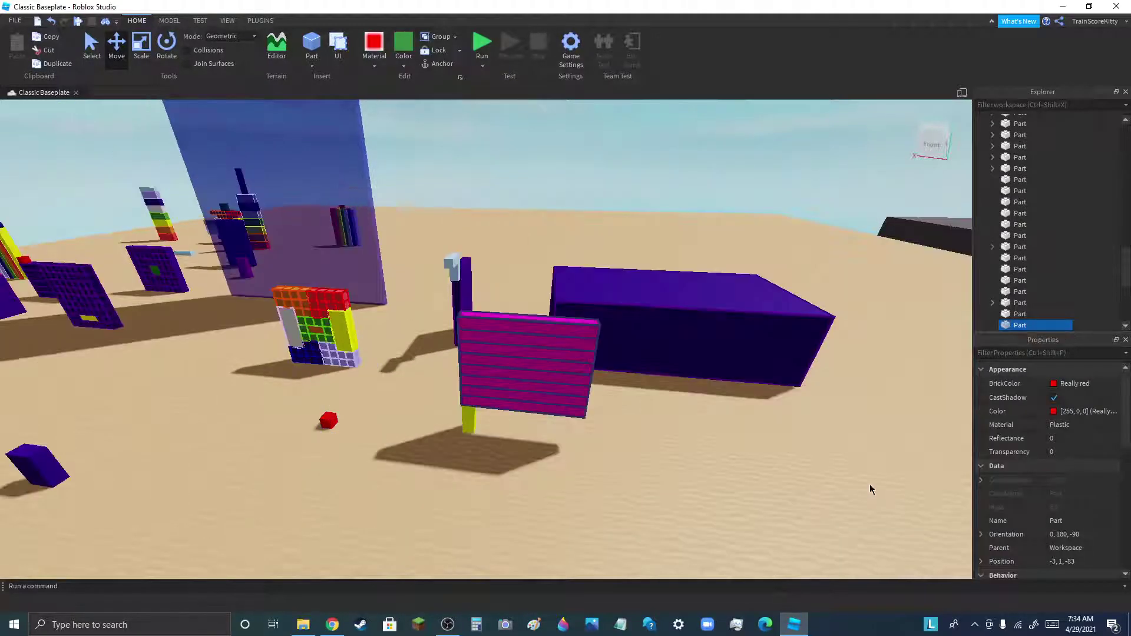
Duplicate the yellow leg and place the copy beneath the other lower corner of the pink panel
scroll(705, 424, "up", 2)
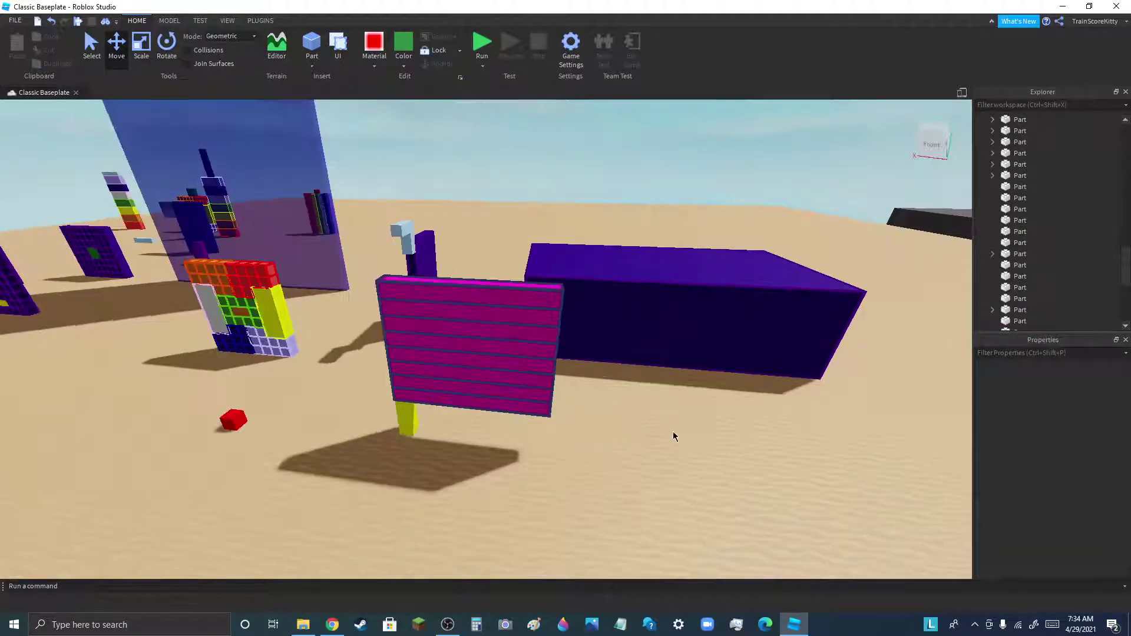
scroll(322, 405, "up", 2)
left_click(318, 410)
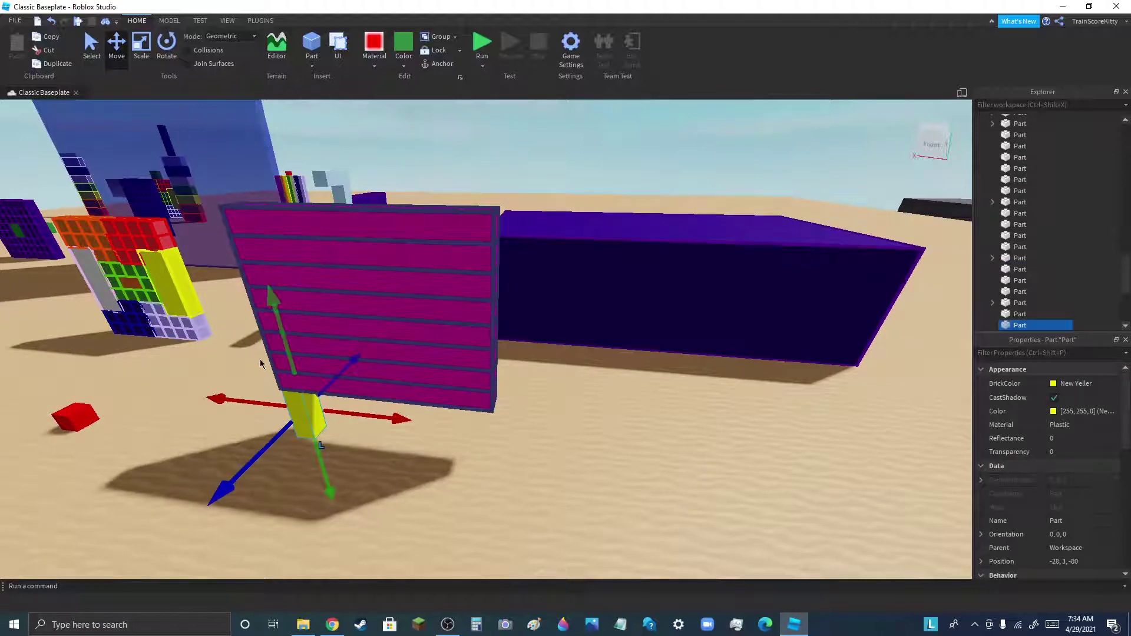
left_click_drag(228, 402, 398, 423)
left_click(563, 477)
left_click(561, 477)
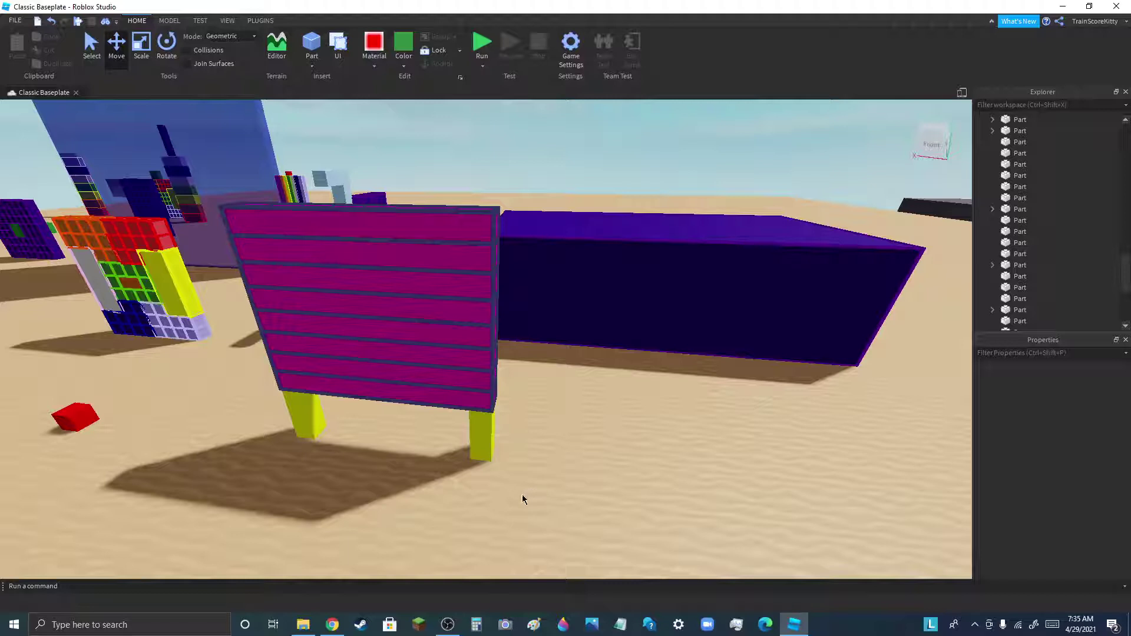
Recolor both yellow legs beneath the pink panel dark indigo
left_click_drag(242, 388, 613, 518)
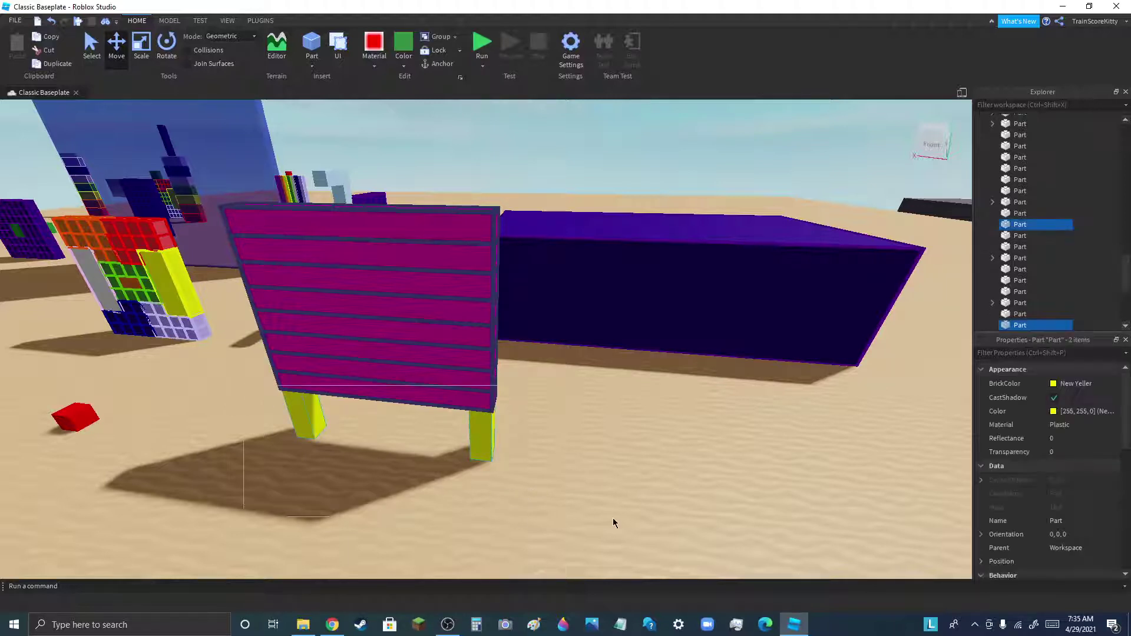
left_click(404, 65)
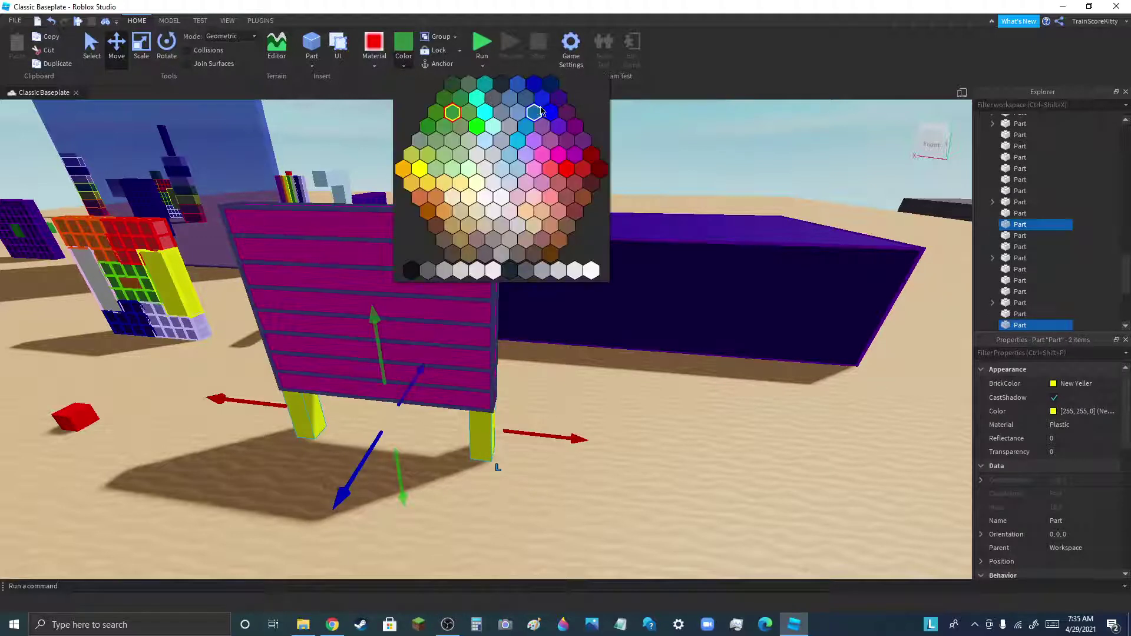
left_click(557, 100)
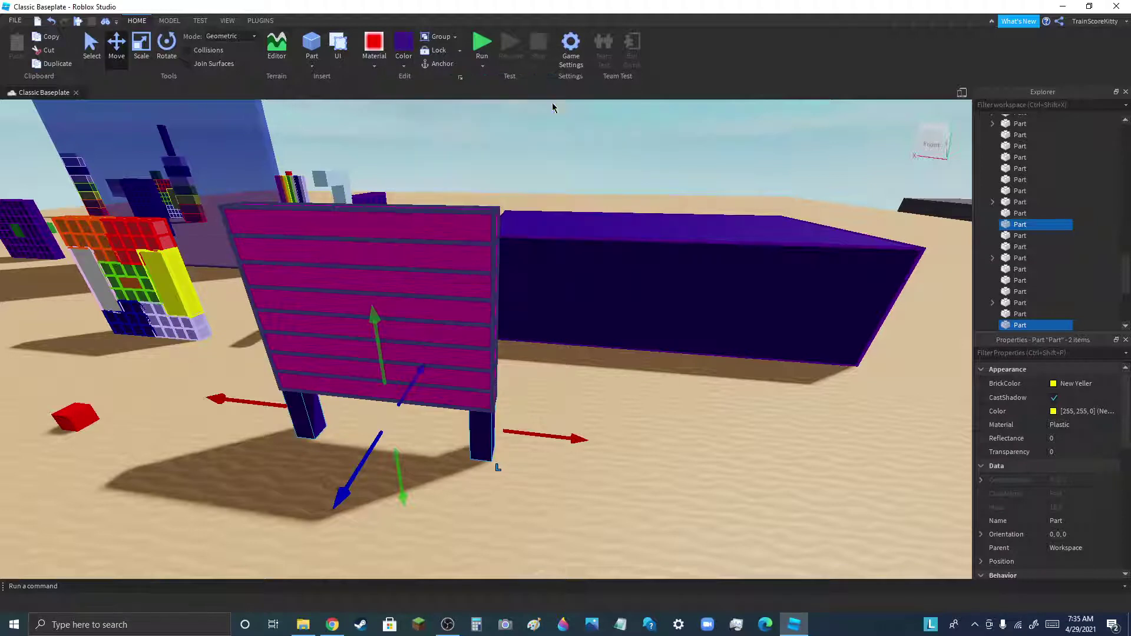
left_click(610, 453)
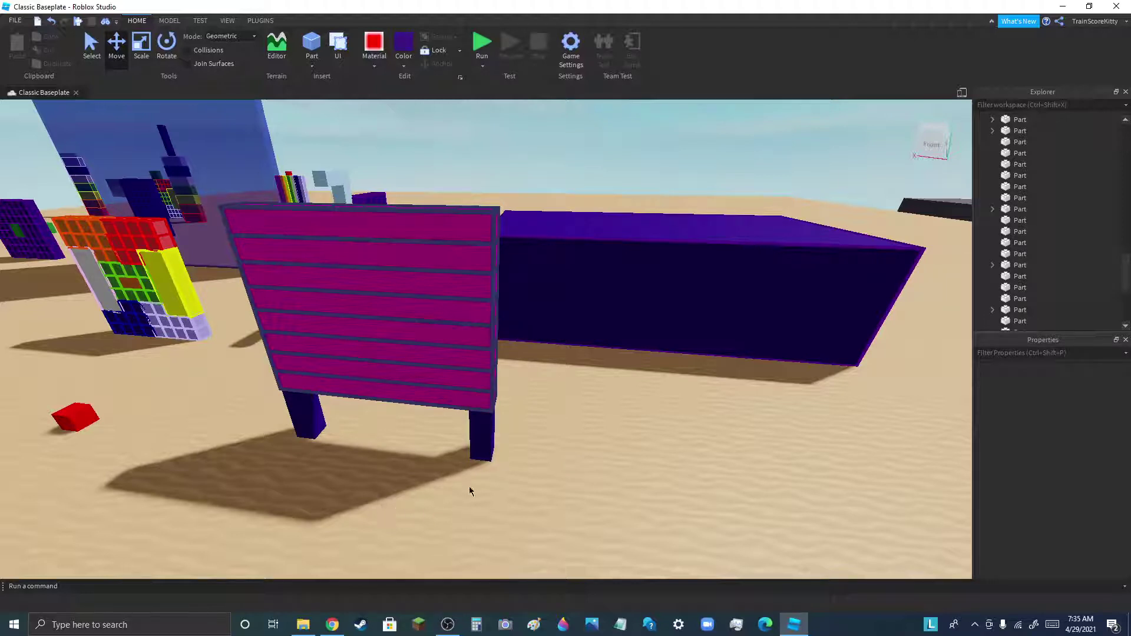
Move the leg nearest the large purple box out from under the panel to position -56, 3, -80 and color it New Yeller
left_click(470, 441)
left_click_drag(411, 422, 522, 433)
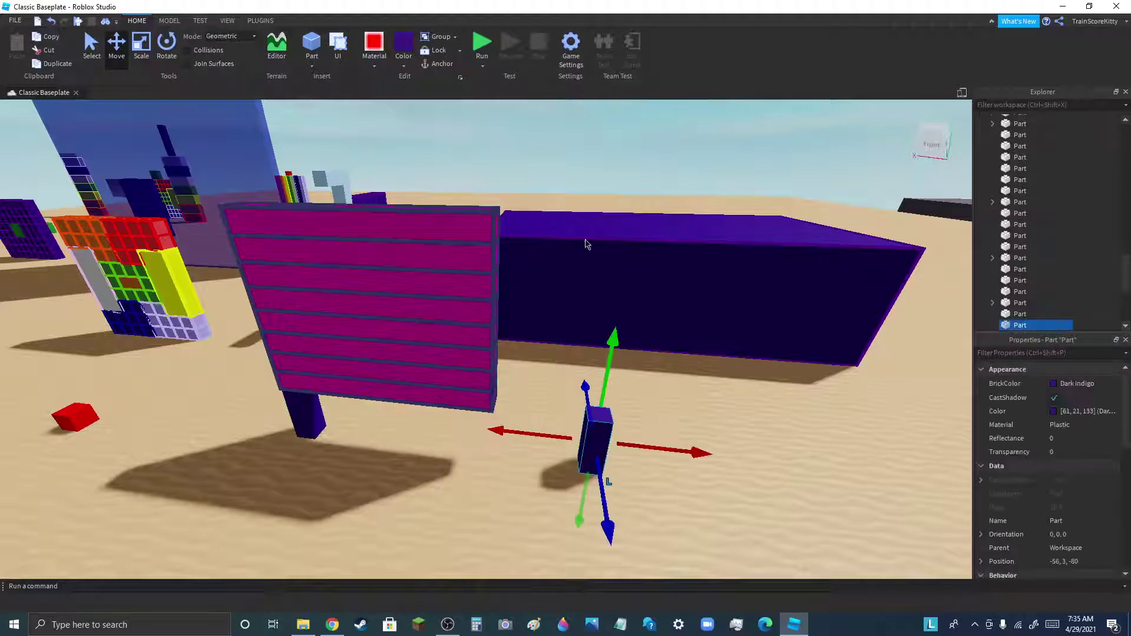
left_click(404, 67)
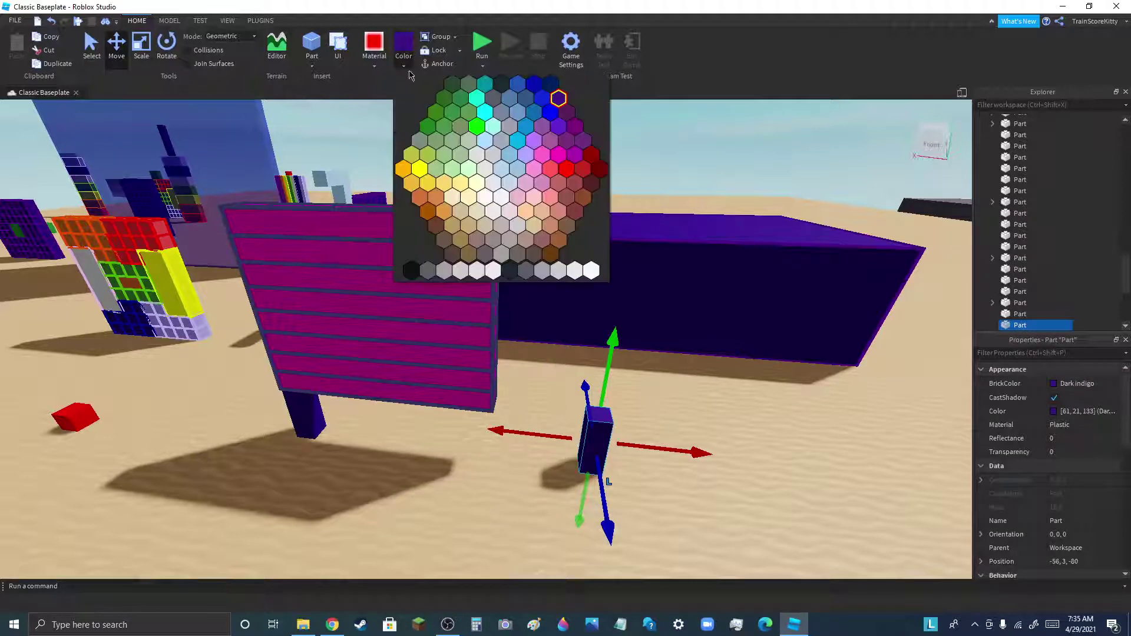
left_click(420, 169)
left_click(447, 485)
Color the remaining dark indigo leg under the pink panel New Yeller
left_click(303, 415)
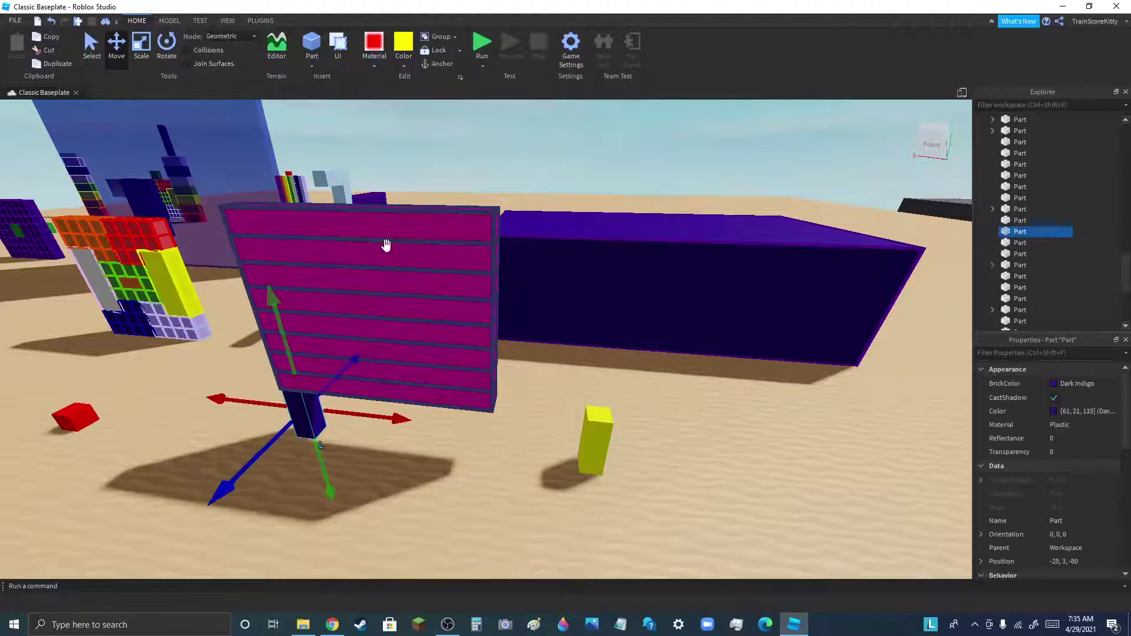
left_click(402, 41)
left_click(461, 458)
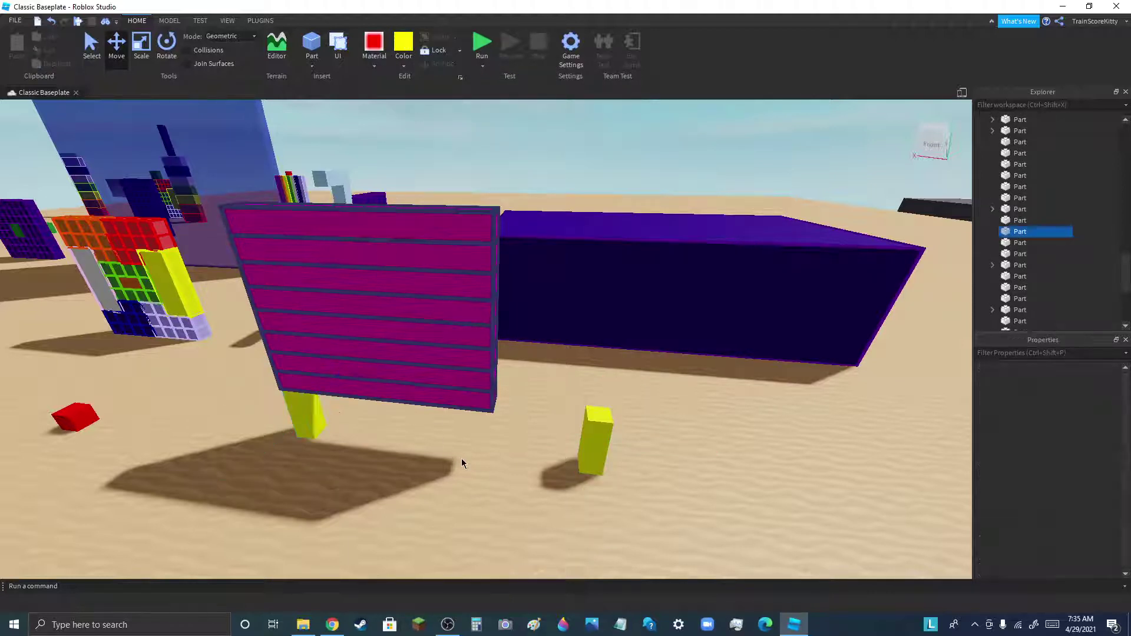
Apply the Neon material to the pink panel and to the yellow leg directly beneath it
left_click(404, 220)
left_click(373, 50)
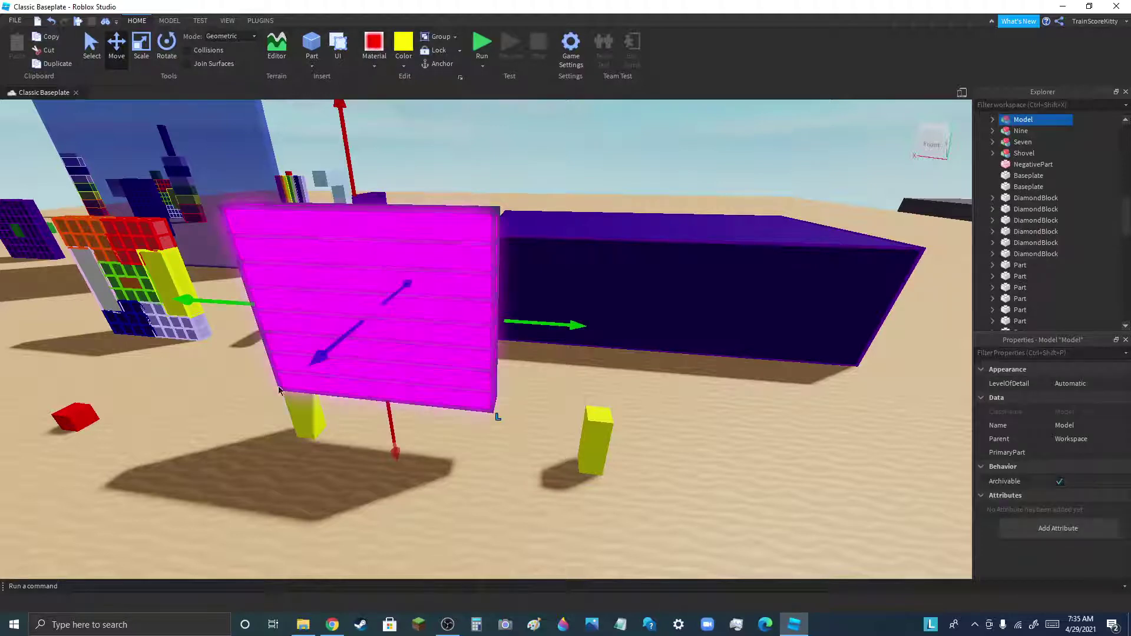
left_click(303, 421)
left_click(383, 44)
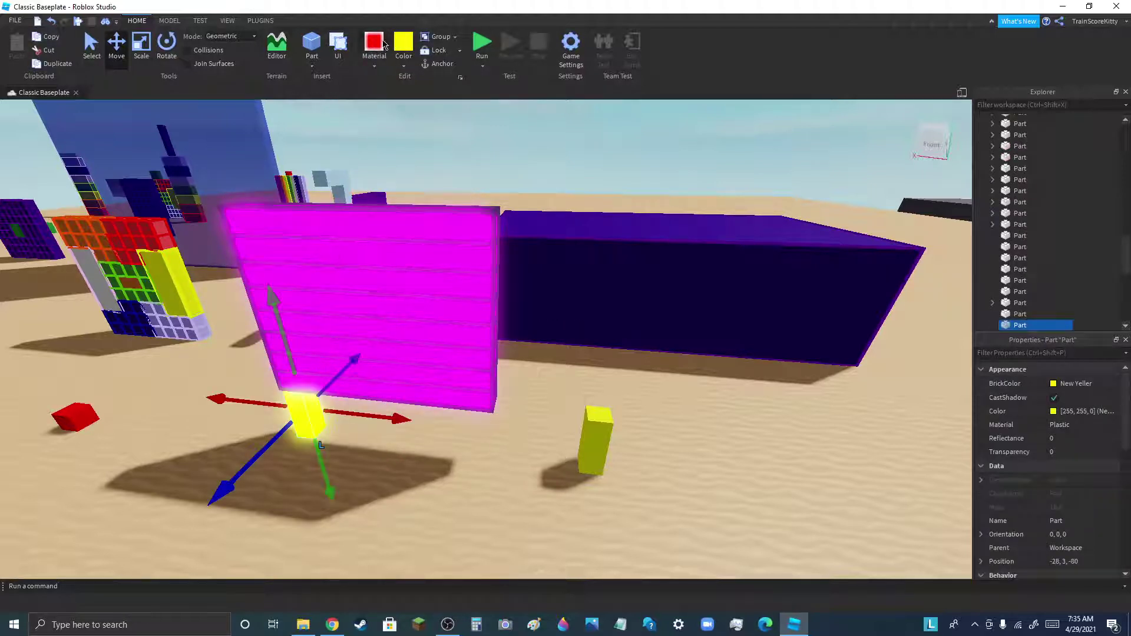
Return the pink panel and the yellow leg beneath it to the Plastic material
left_click(388, 63)
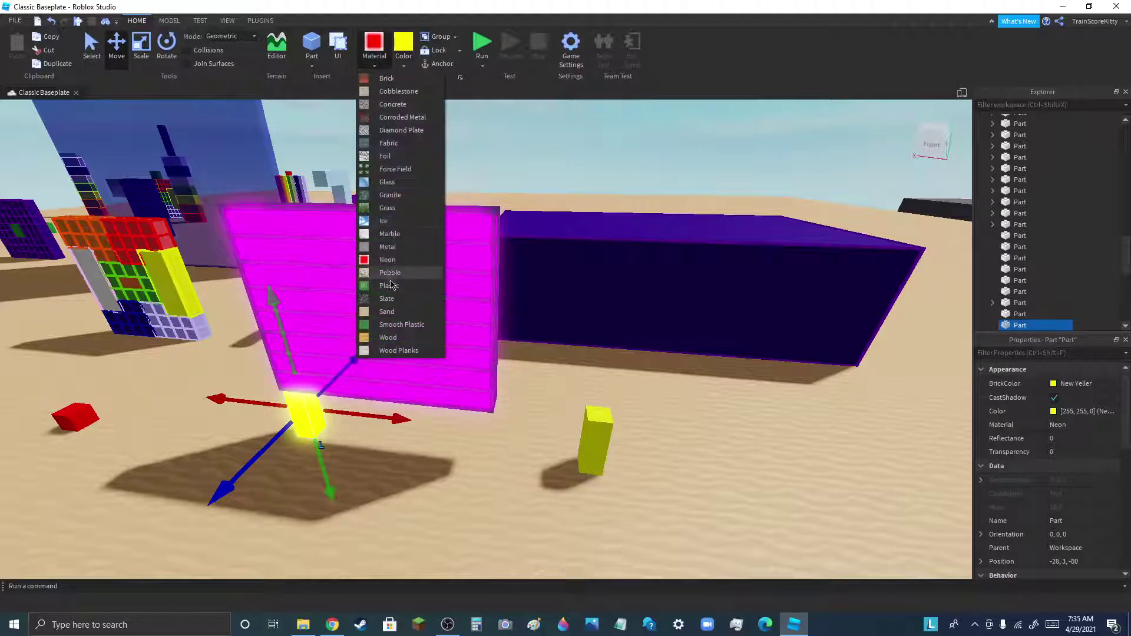
left_click(391, 270)
left_click(393, 269)
left_click(386, 47)
left_click(450, 523)
scroll(454, 345, "down", 10)
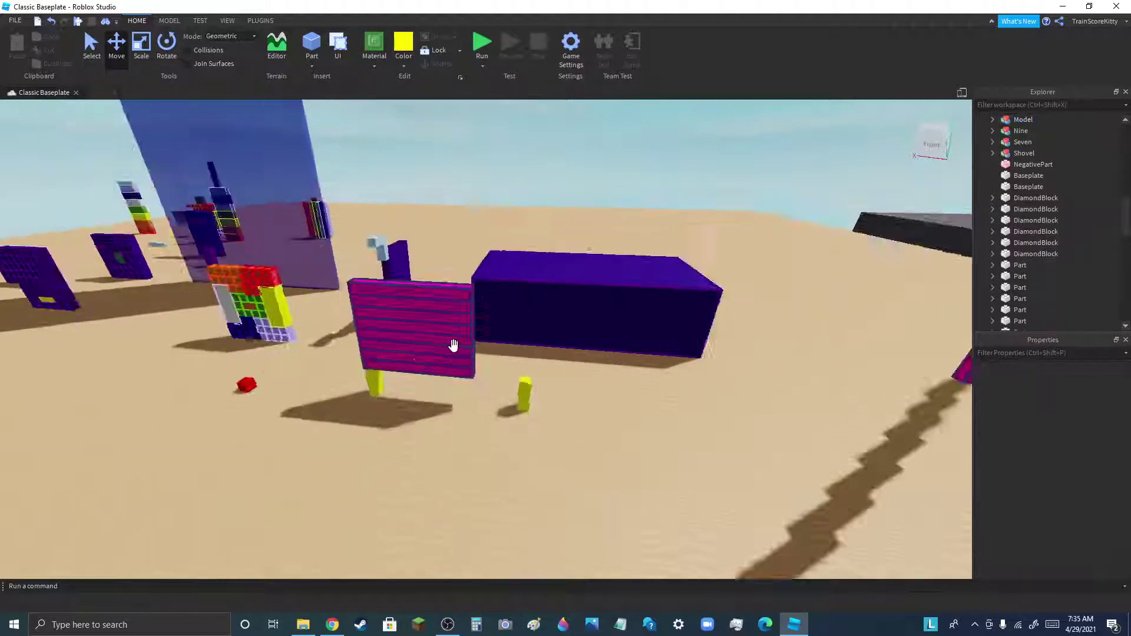
scroll(430, 338, "down", 4)
scroll(331, 405, "up", 10)
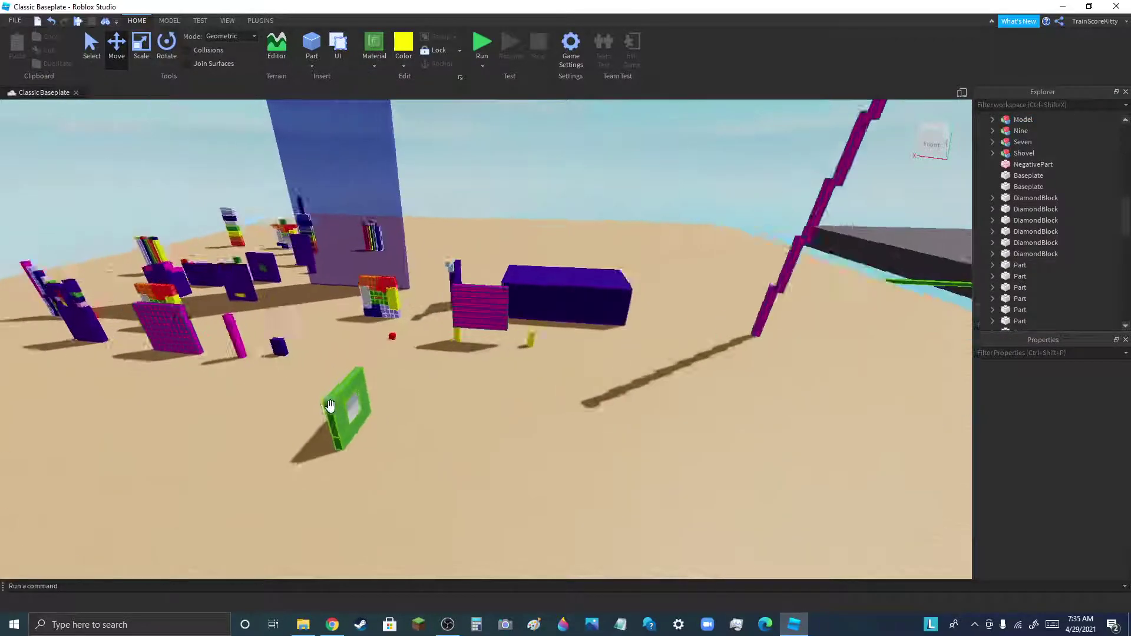
right_click_drag(433, 430, 379, 404)
scroll(376, 404, "down", 8)
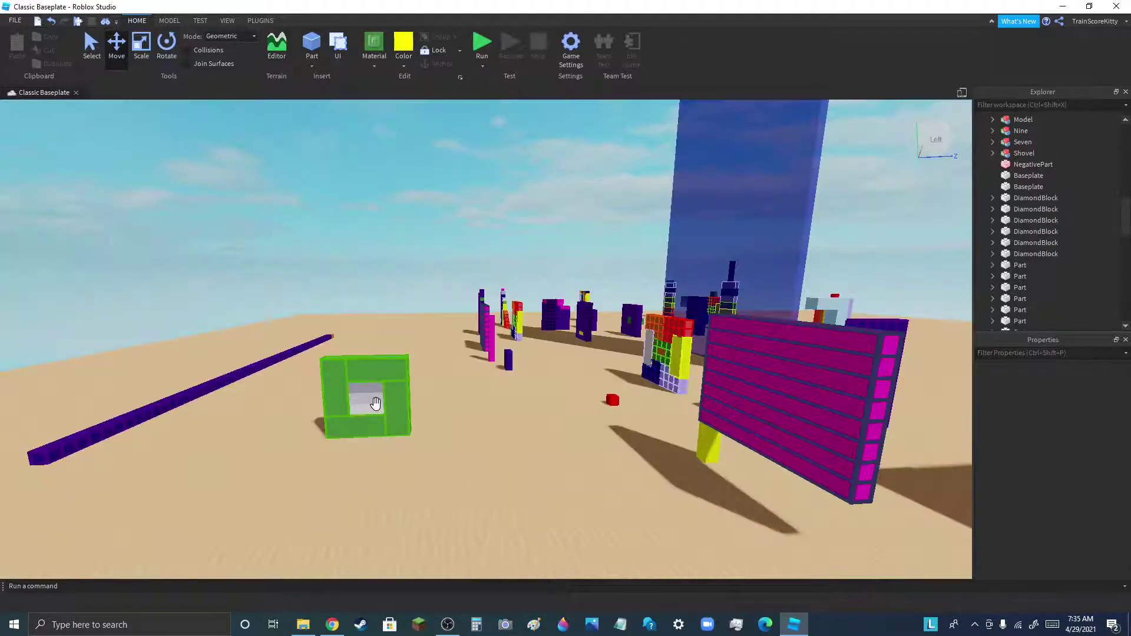
scroll(376, 404, "up", 5)
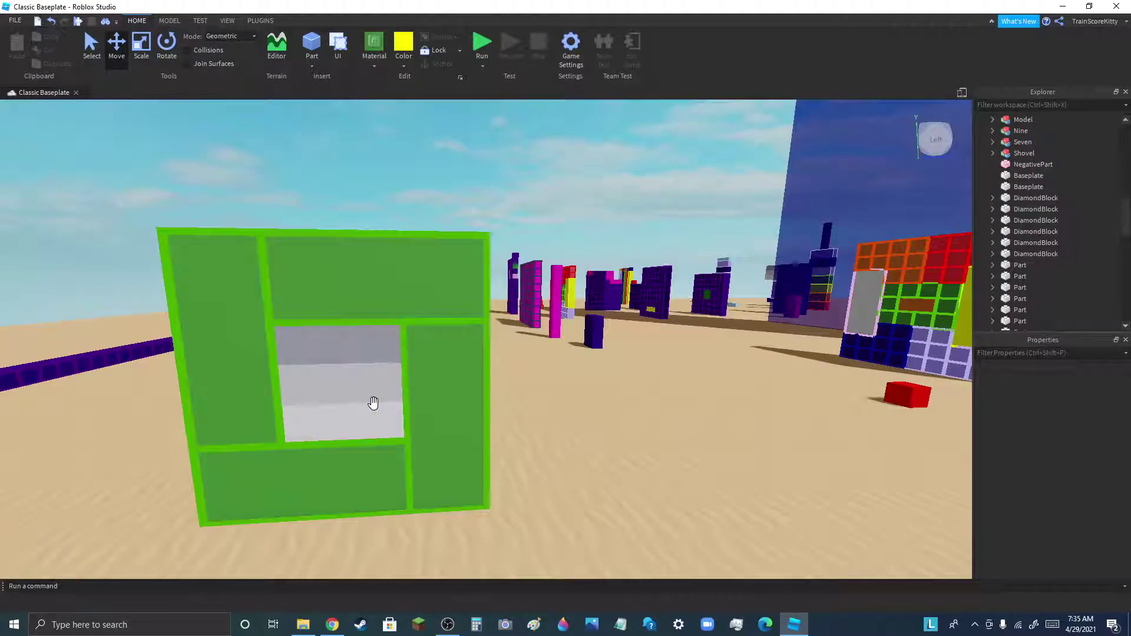
right_click_drag(374, 403, 570, 336)
Lift the yellow leg out from under the pink panel to position -28, 25, -80, above the panel's upper edge
left_click(565, 338)
left_click_drag(405, 467, 559, 148)
scroll(558, 318, "down", 4)
scroll(555, 224, "up", 6)
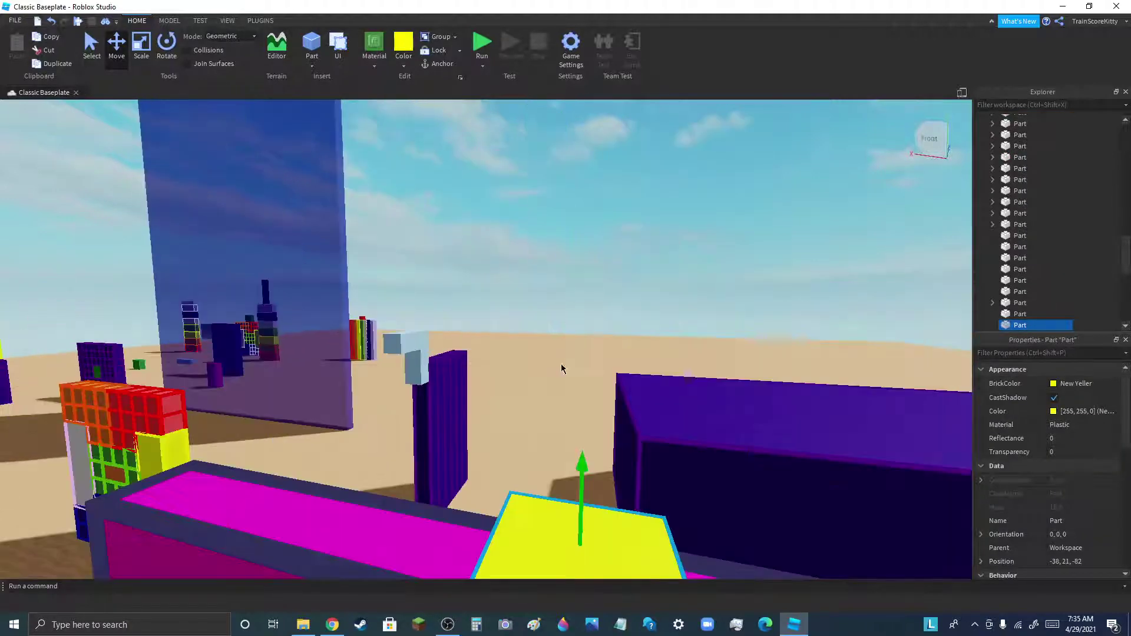
left_click_drag(540, 558, 156, 505)
Lower the yellow leg back onto the sand beneath the pink panel's lower corner
scroll(384, 400, "down", 6)
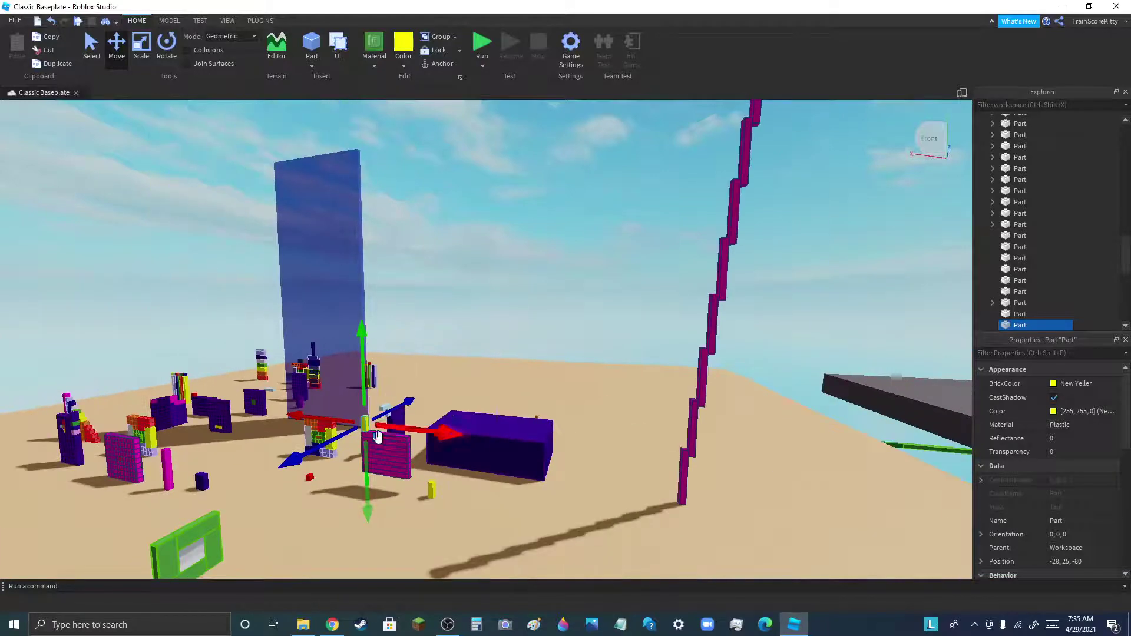
scroll(378, 437, "up", 3)
left_click_drag(362, 483, 360, 595)
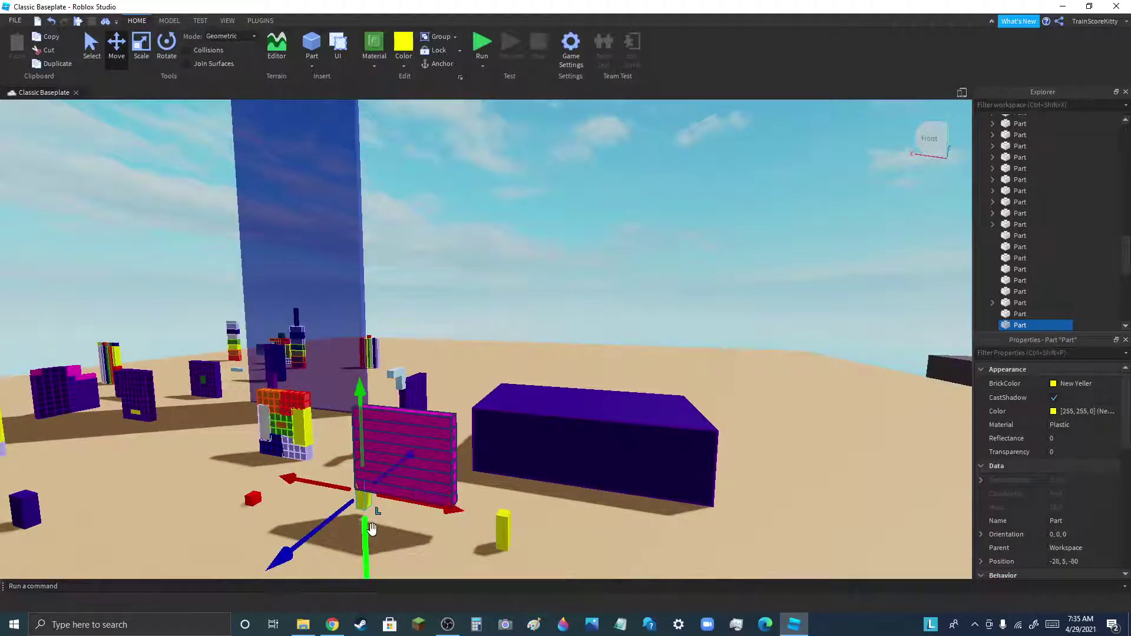
left_click_drag(370, 528, 371, 543)
left_click(419, 538)
Group the pink panel and the yellow leg beneath it into one model
scroll(402, 533, "up", 3)
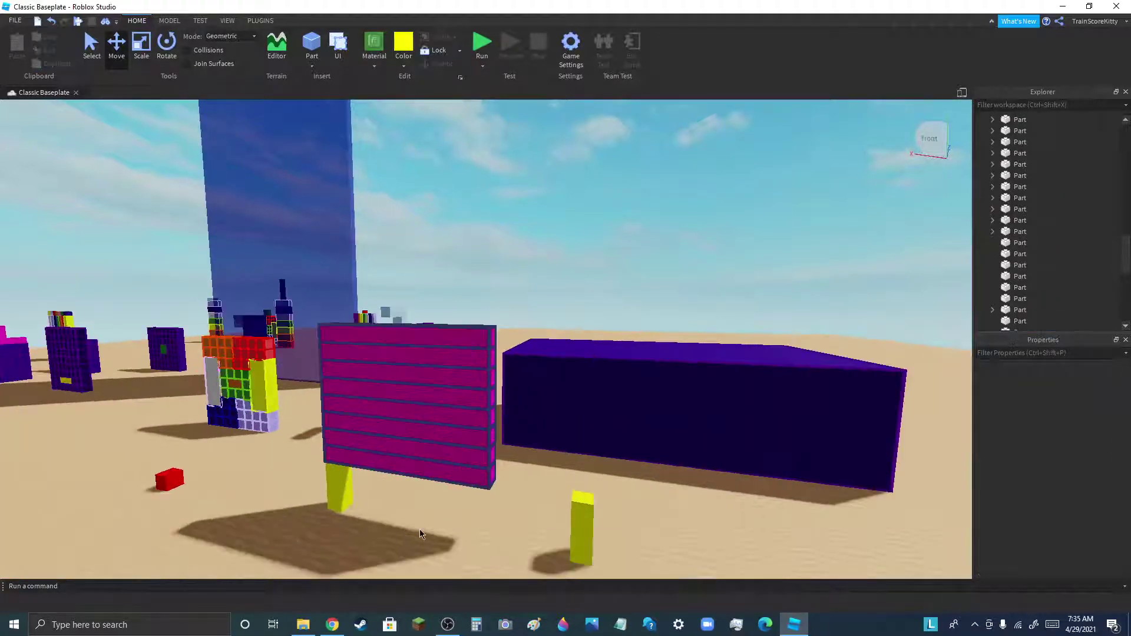
right_click_drag(420, 529, 204, 464)
scroll(380, 398, "down", 5)
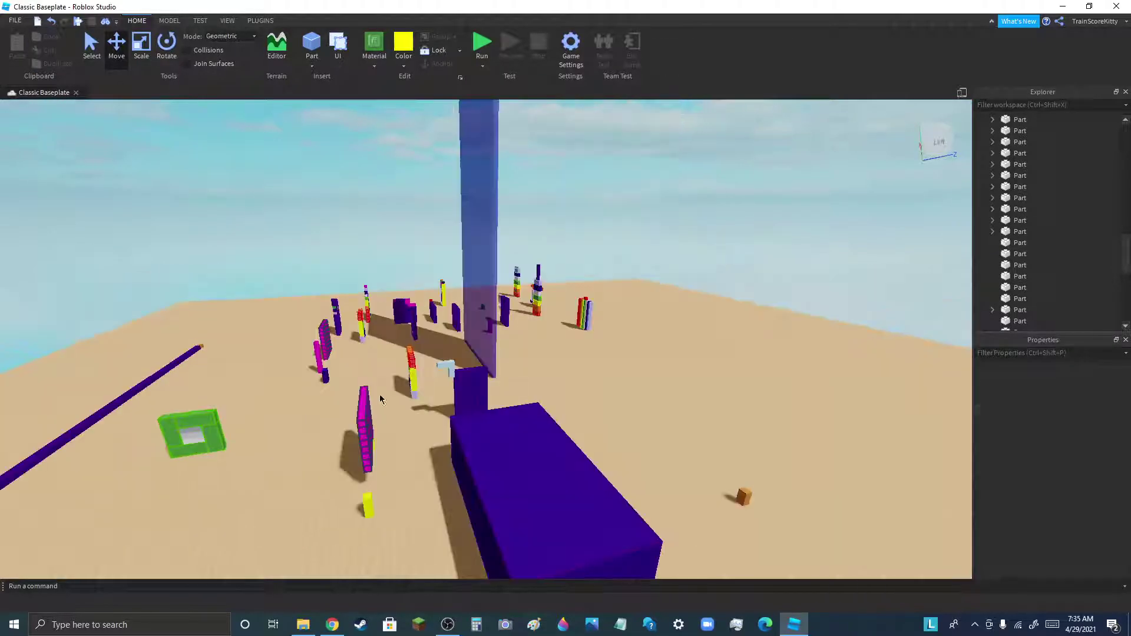
scroll(328, 379, "up", 4)
right_click_drag(459, 396, 446, 398)
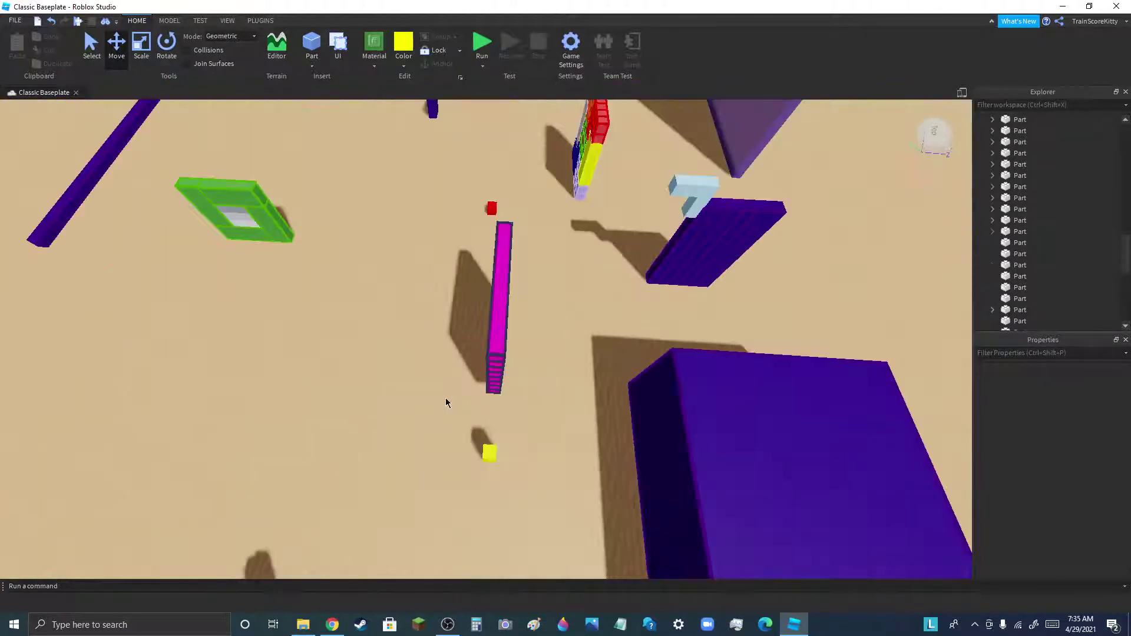
left_click(501, 238)
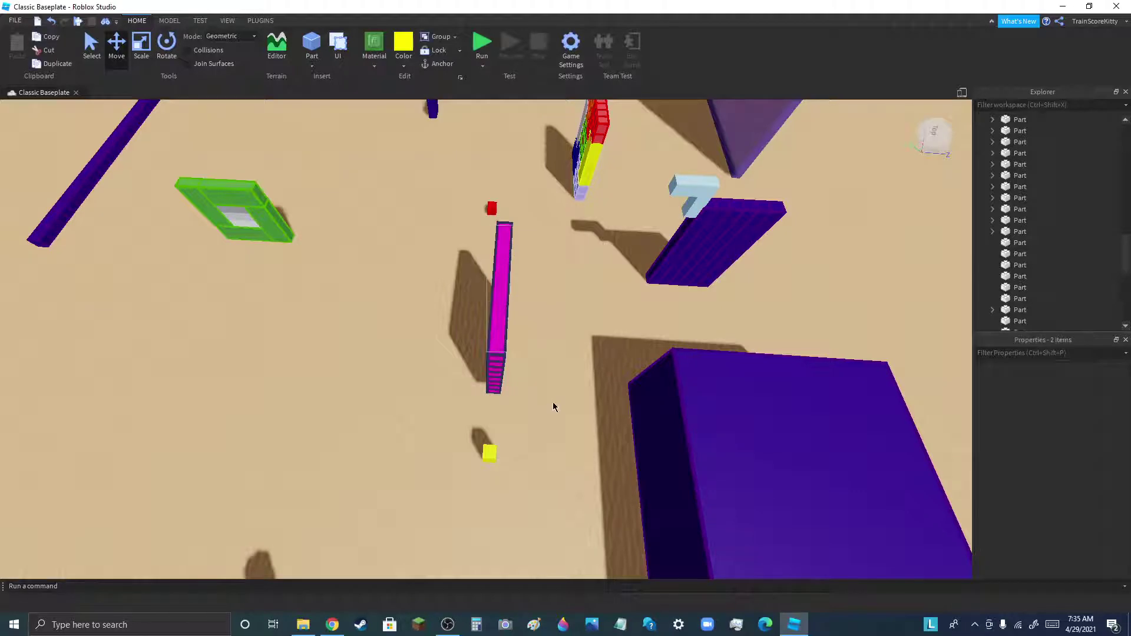
key("ctrl+g")
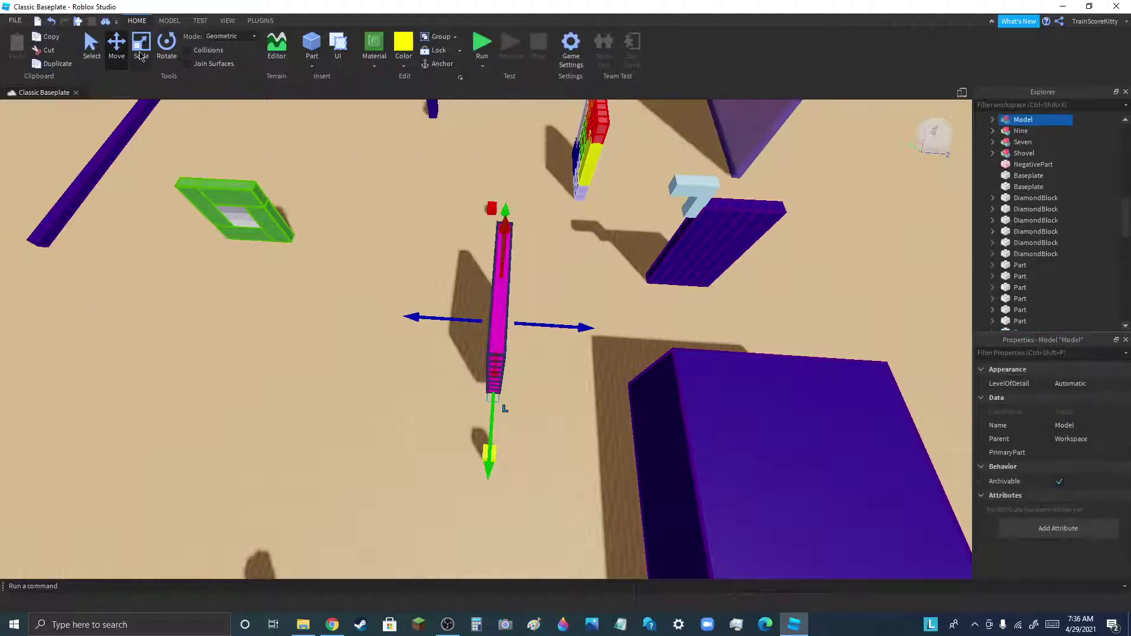
Try rotating the grouped pink panel a quarter turn about its vertical axis and turn it back
left_click(167, 44)
left_click_drag(477, 391, 322, 68)
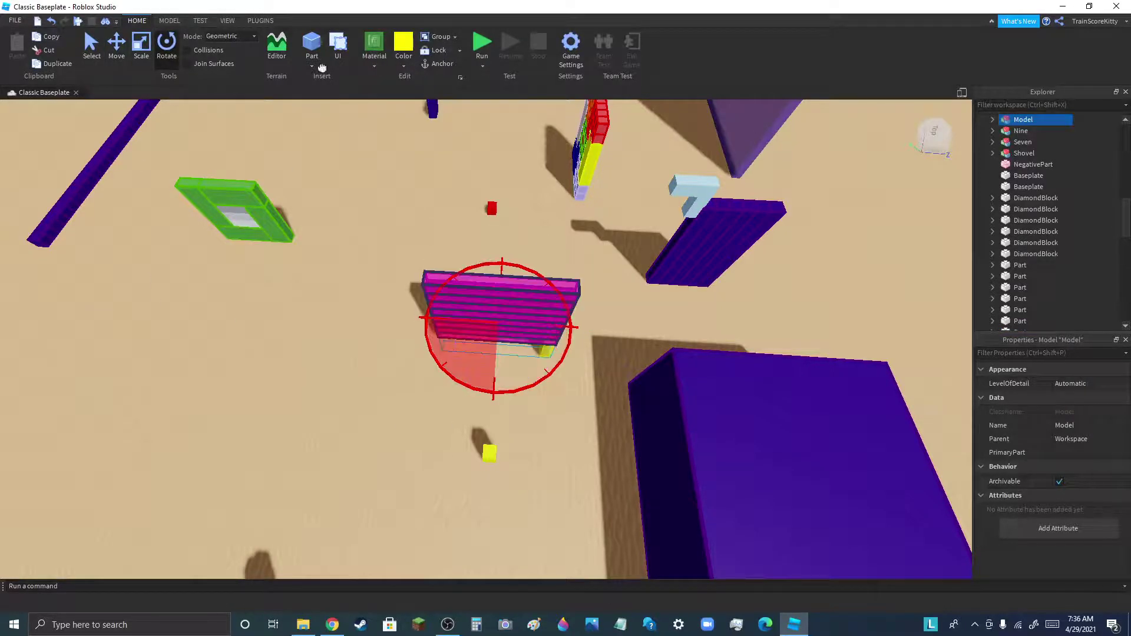
left_click_drag(91, 217, 497, 393)
right_click_drag(733, 403, 725, 347)
scroll(686, 467, "down", 3)
scroll(740, 516, "up", 6)
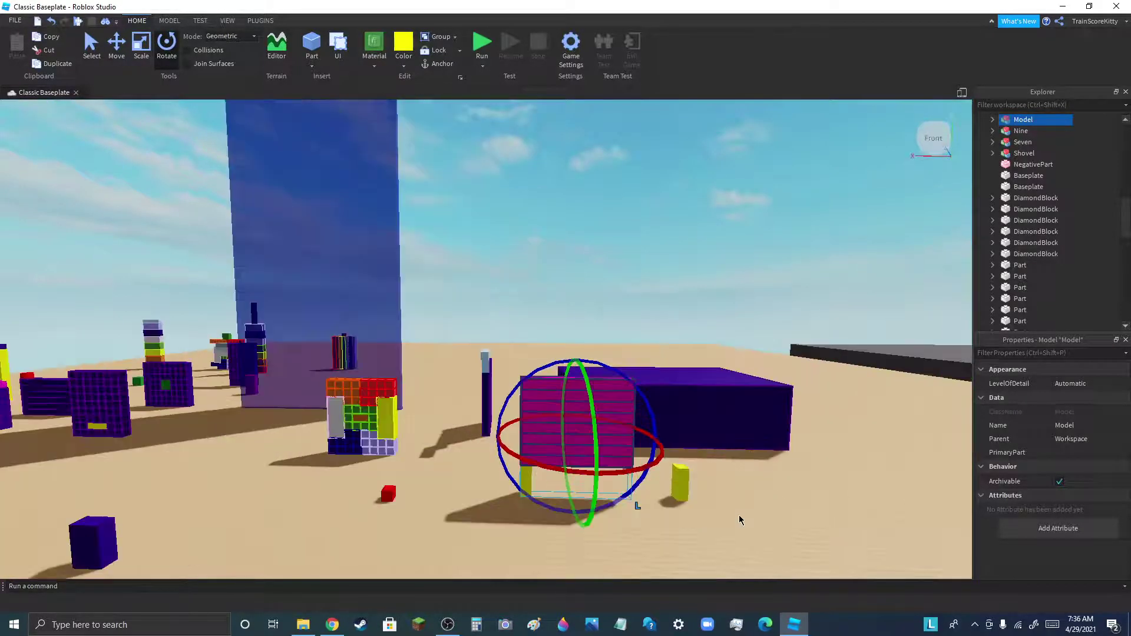
scroll(743, 517, "down", 4)
right_click_drag(744, 517, 718, 510)
left_click(436, 499)
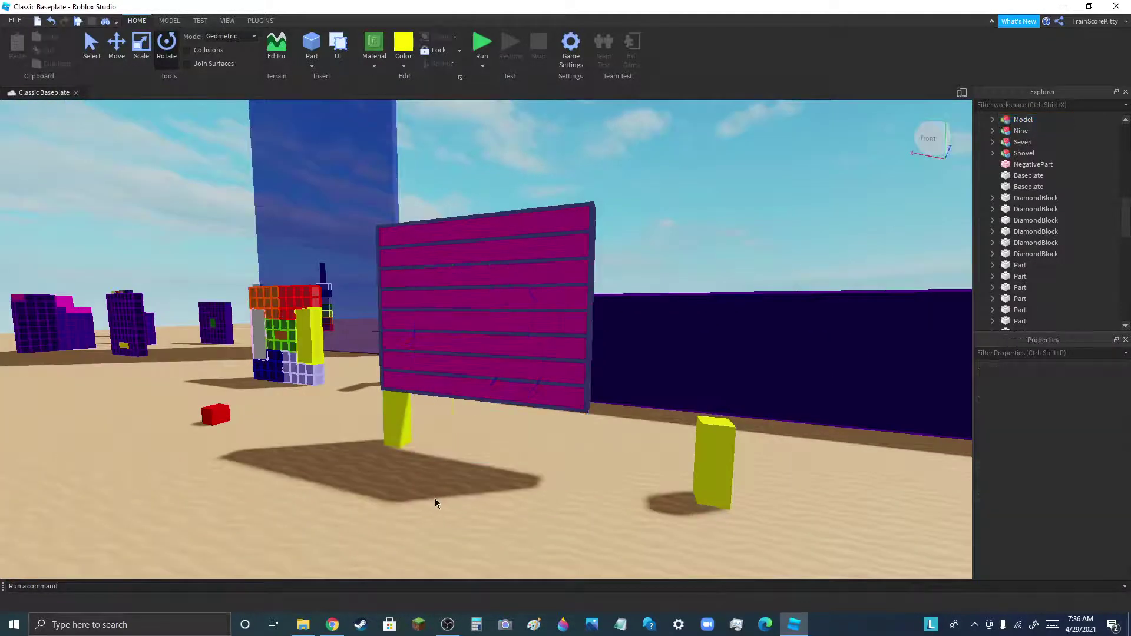
Try to rotate the grouped pink panel within its own plane so that it stands on a corner
left_click(116, 44)
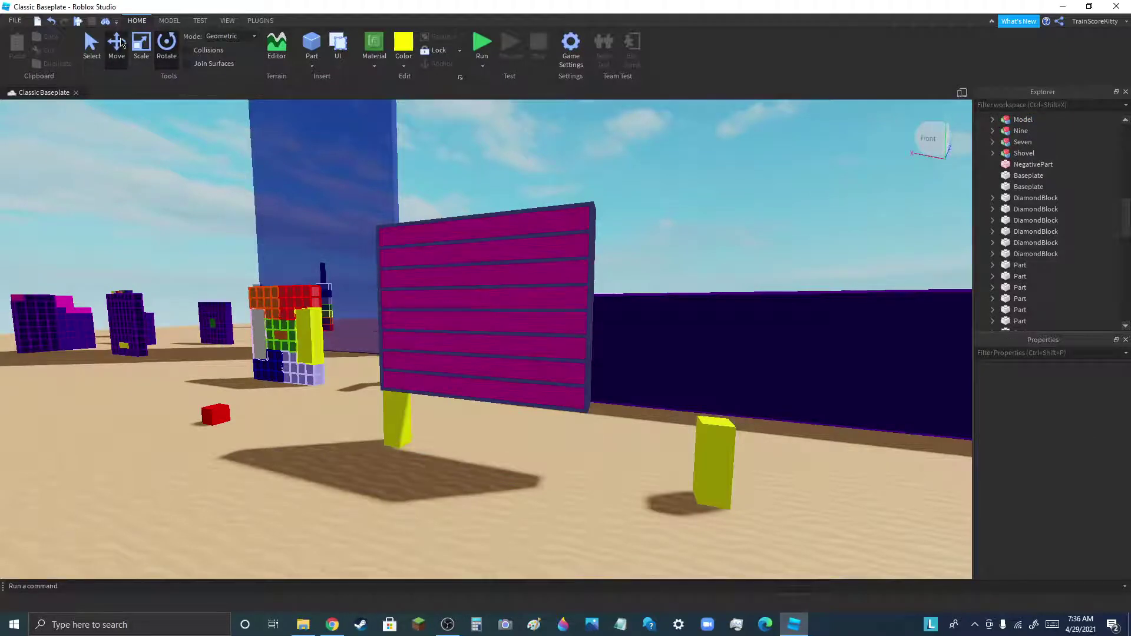
left_click(418, 275)
scroll(434, 339, "up", 5)
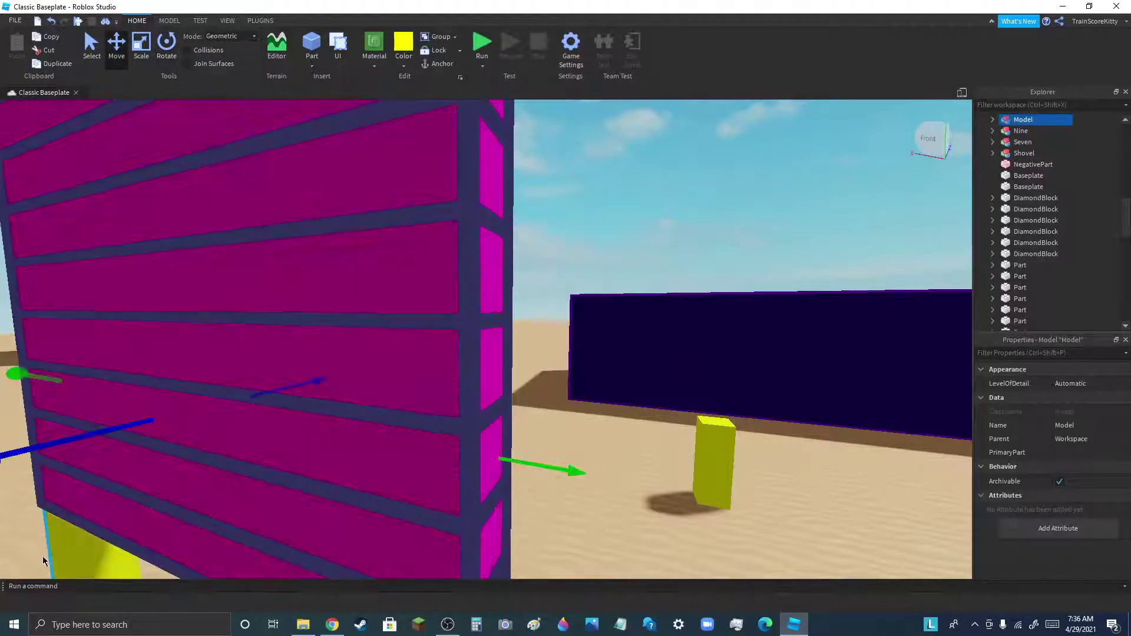
right_click_drag(408, 465, 408, 465)
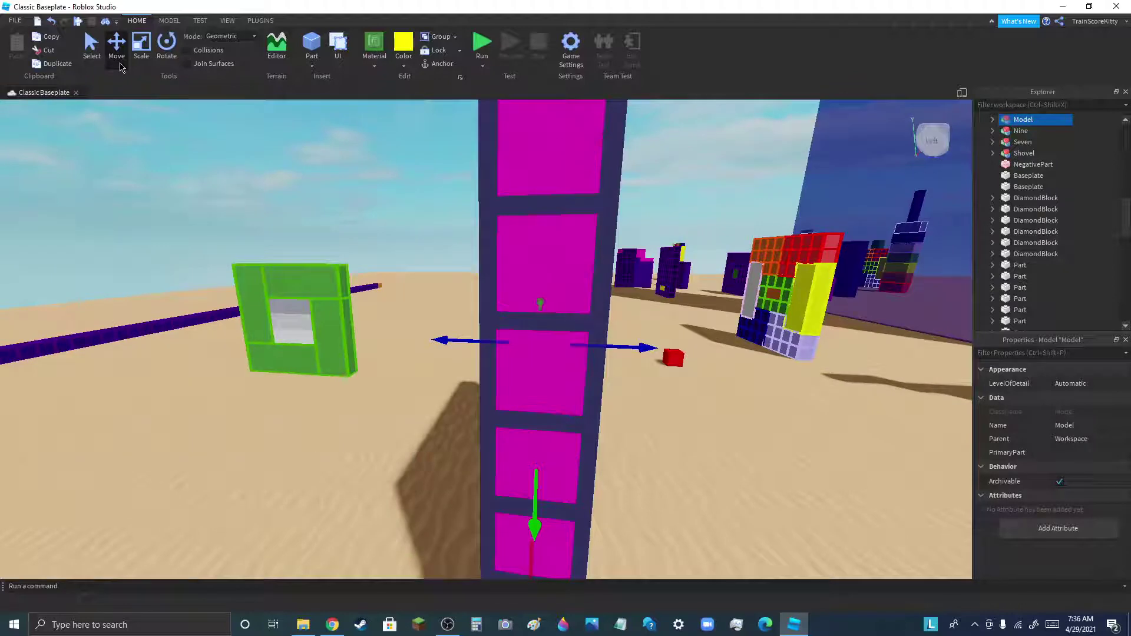
left_click(166, 47)
left_click_drag(538, 342, 531, 386)
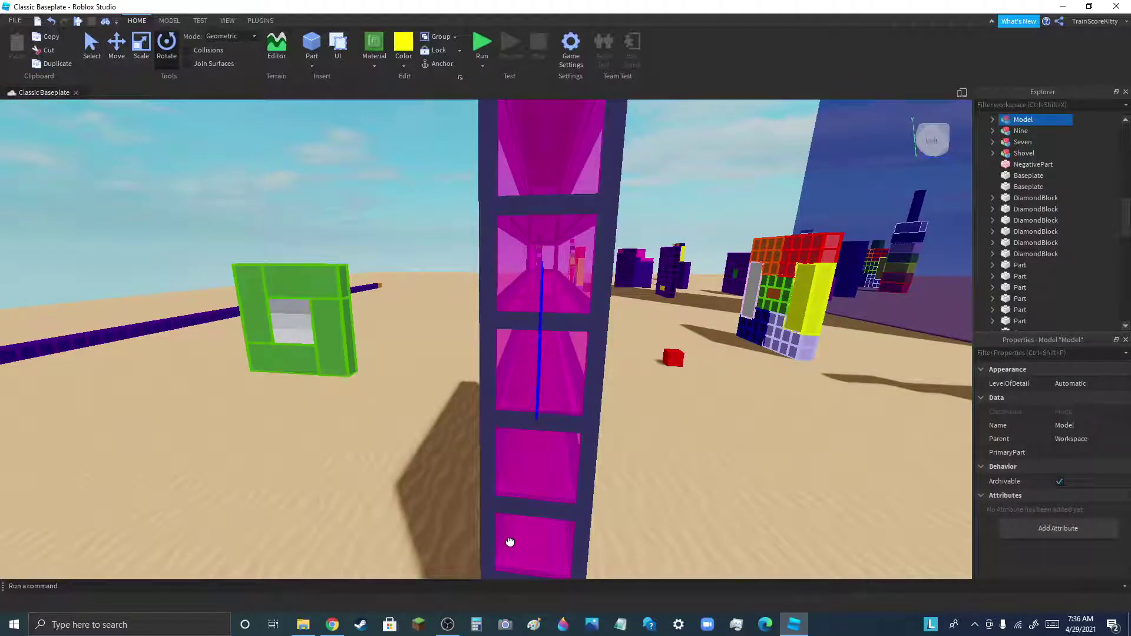
scroll(510, 542, "down", 6)
left_click_drag(443, 465, 429, 427)
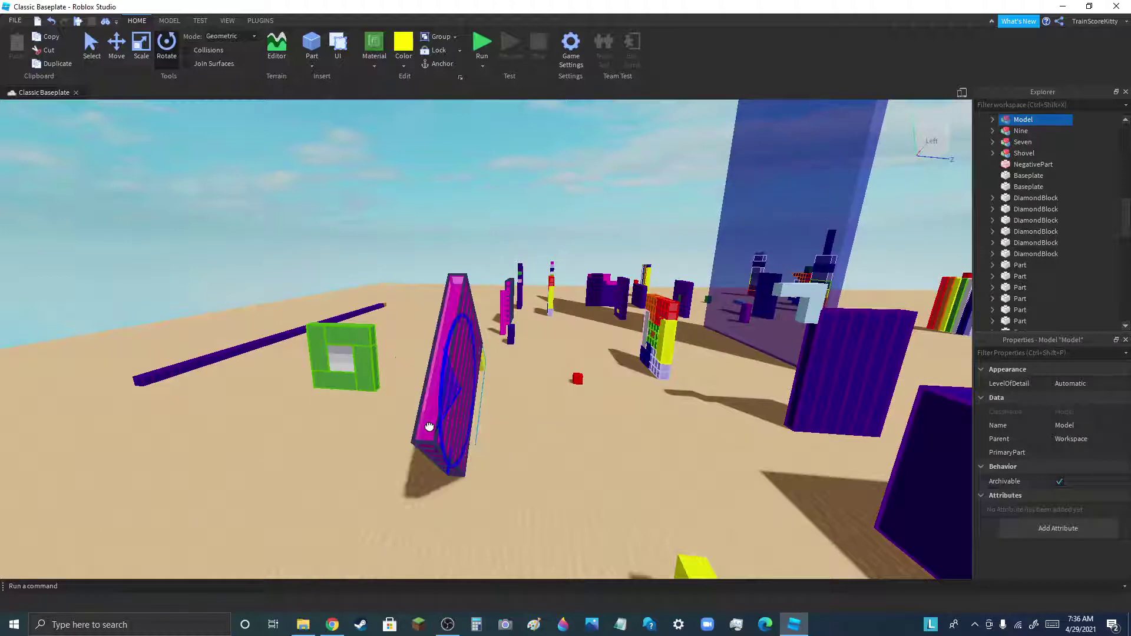
Undo the tilt of the grouped pink panel so that it stands upright on the sand
left_click(116, 47)
scroll(493, 452, "up", 4)
right_click_drag(493, 453, 364, 416)
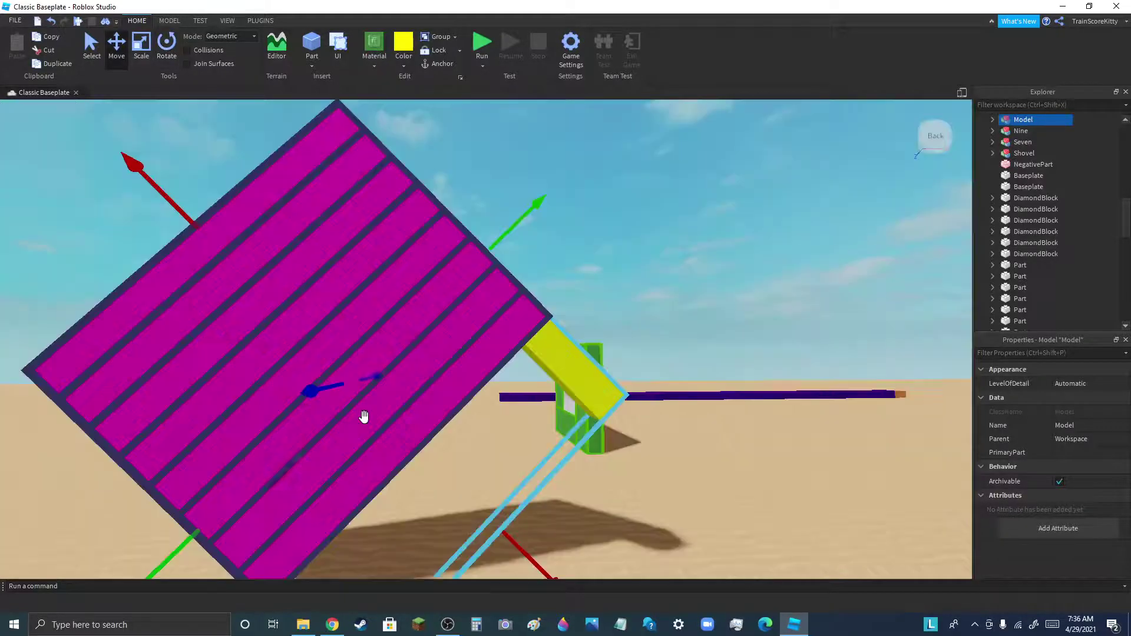
scroll(353, 435, "down", 4)
key("ctrl+z")
key("ctrl+z")
key("ctrl+z")
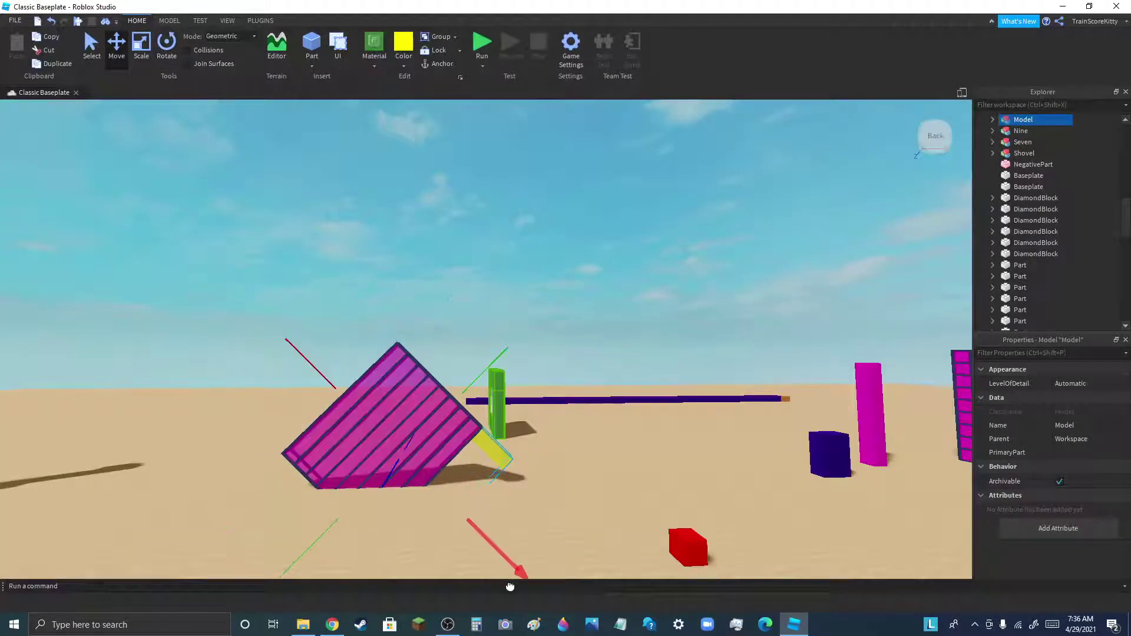
left_click_drag(446, 499, 465, 520)
Move the grouped pink panel and its yellow leg across the sand towards the multicolored block model
right_click_drag(464, 521, 329, 348)
scroll(42, 270, "down", 4)
scroll(206, 322, "up", 3)
scroll(182, 316, "up", 3)
scroll(181, 315, "down", 2)
left_click_drag(330, 348, 101, 463)
right_click_drag(100, 464, 356, 432)
left_click_drag(265, 238, 89, 235)
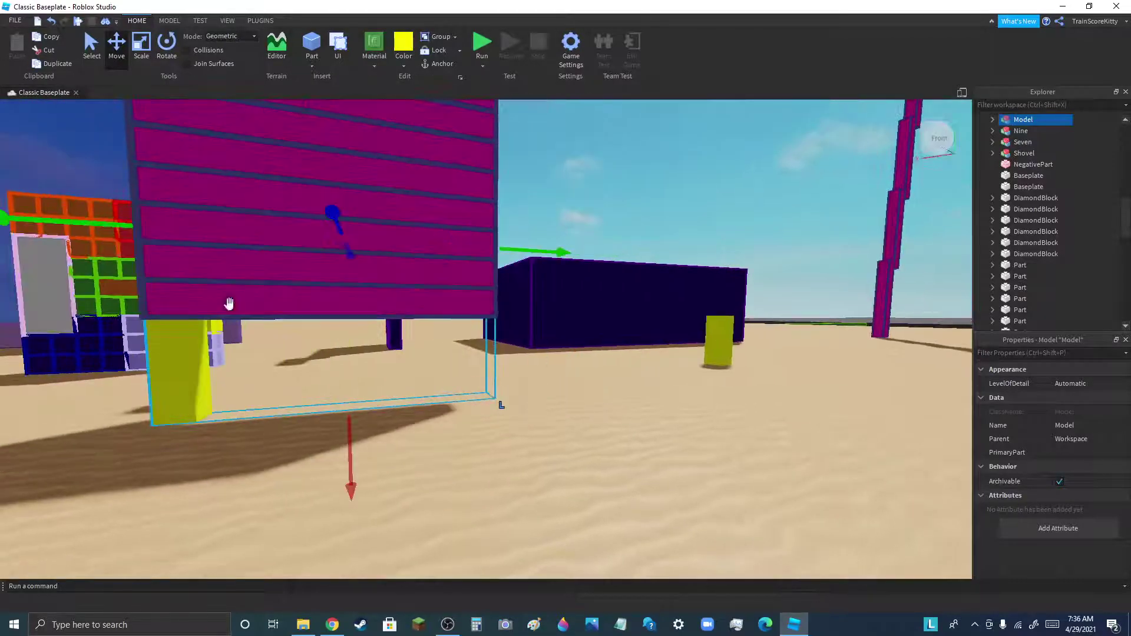
Place the grouped pink panel beside the multicolored block model, near the translucent purple wall
scroll(449, 373, "down", 6)
scroll(451, 371, "up", 4)
left_click_drag(536, 375, 245, 467)
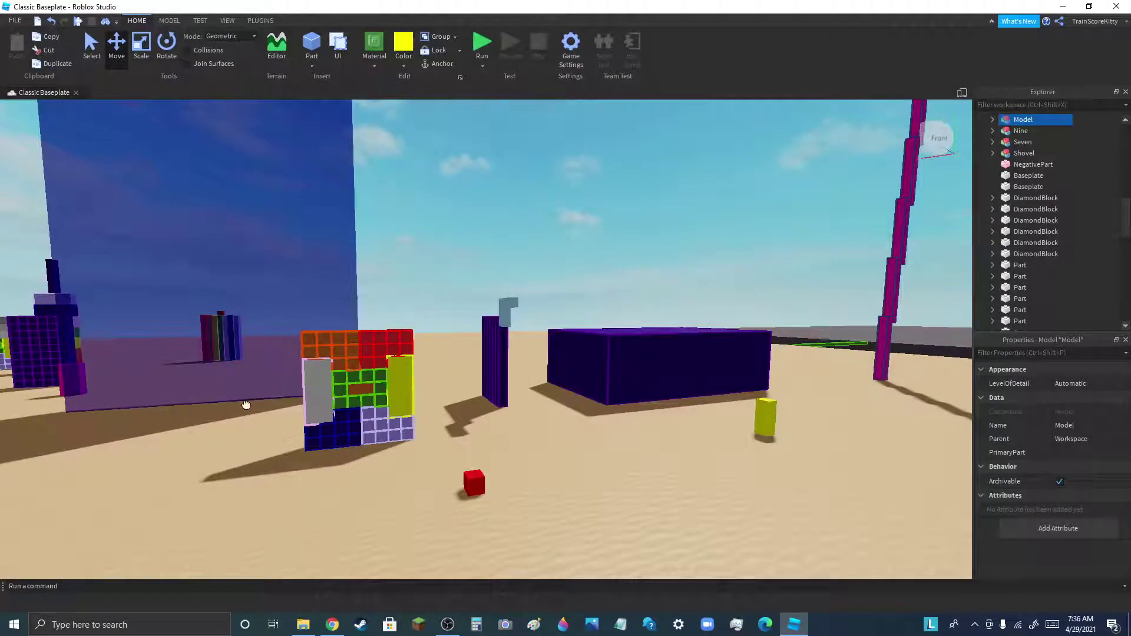
left_click_drag(246, 405, 506, 377)
left_click_drag(581, 352, 358, 443)
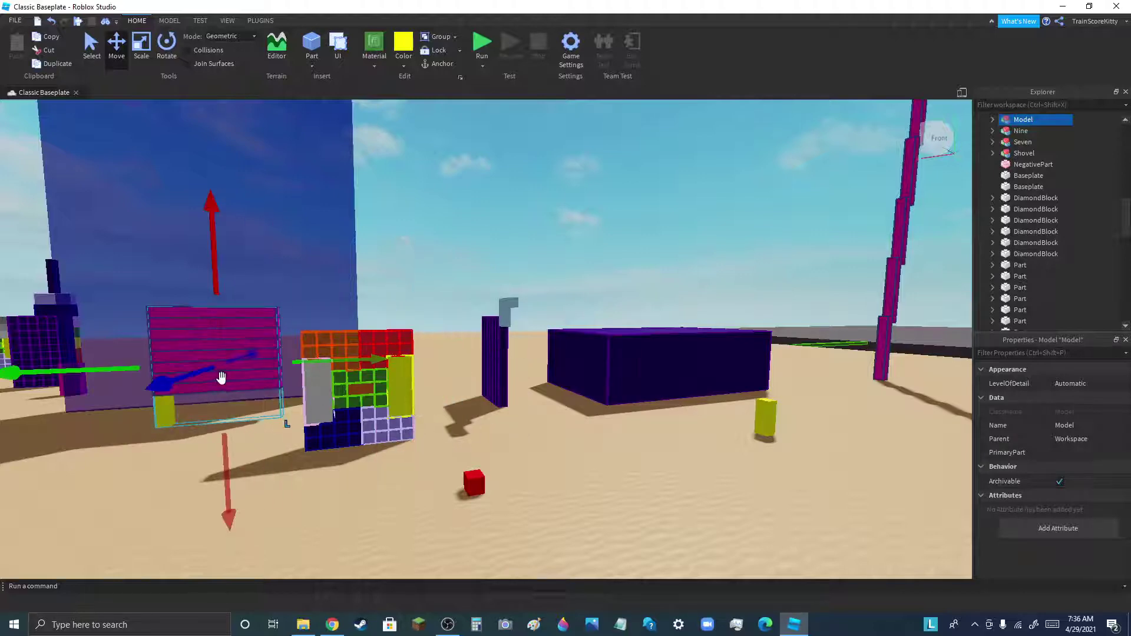
left_click_drag(172, 384, 145, 408)
Duplicate the grouped pink panel and move the copy away from the original along its depth axis
right_click_drag(146, 409, 367, 342)
scroll(130, 356, "down", 8)
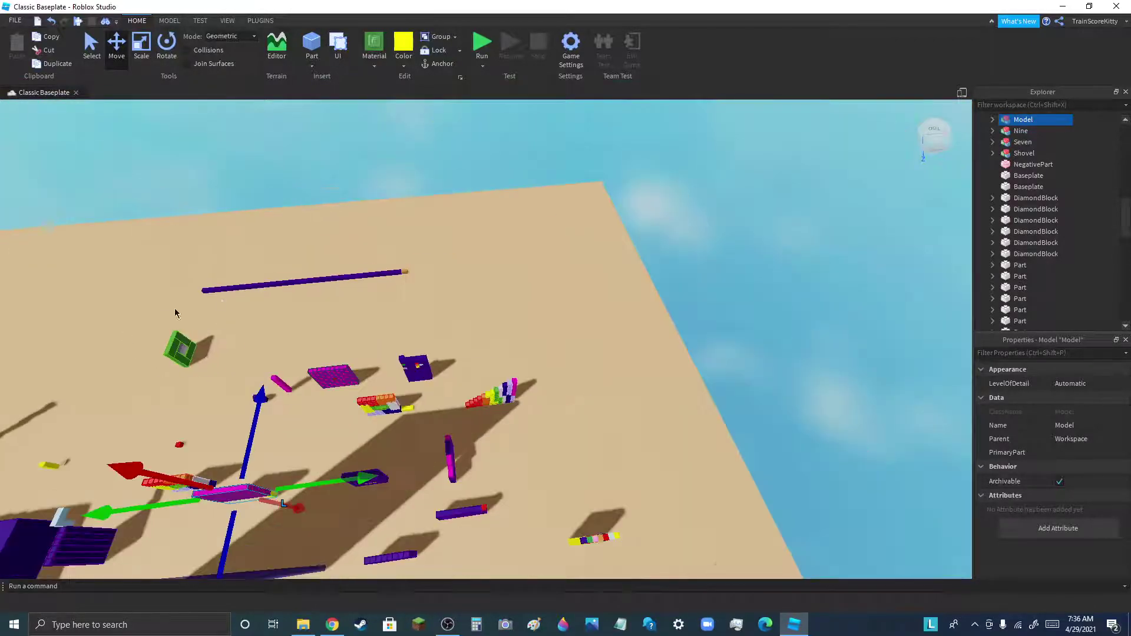
scroll(222, 301, "down", 3)
scroll(733, 227, "down", 5)
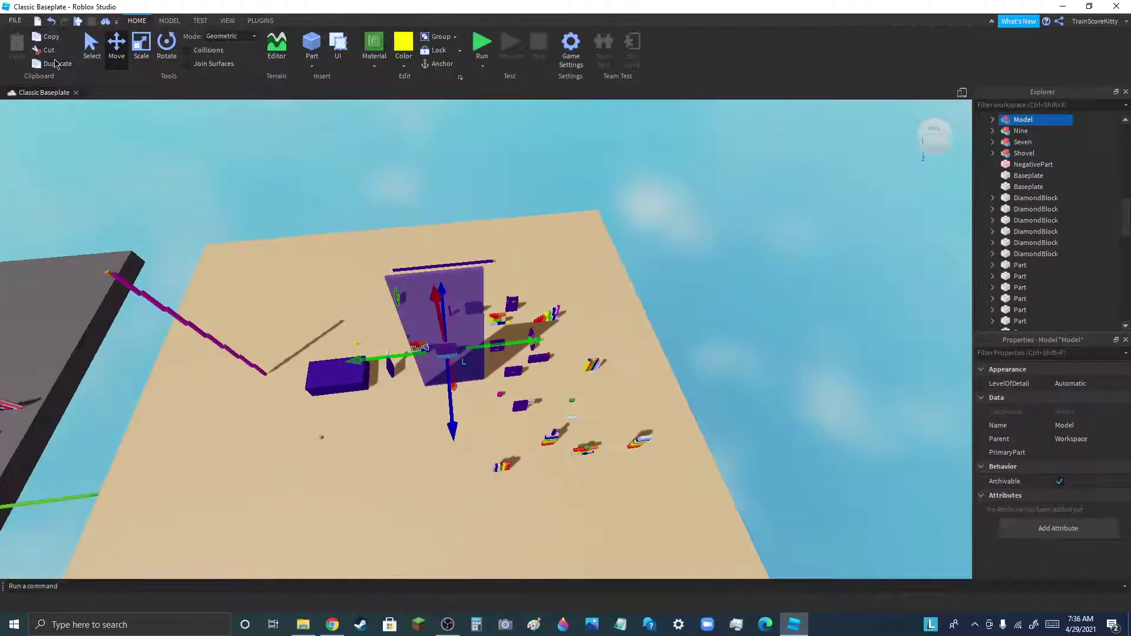
left_click(55, 63)
left_click_drag(452, 420, 462, 466)
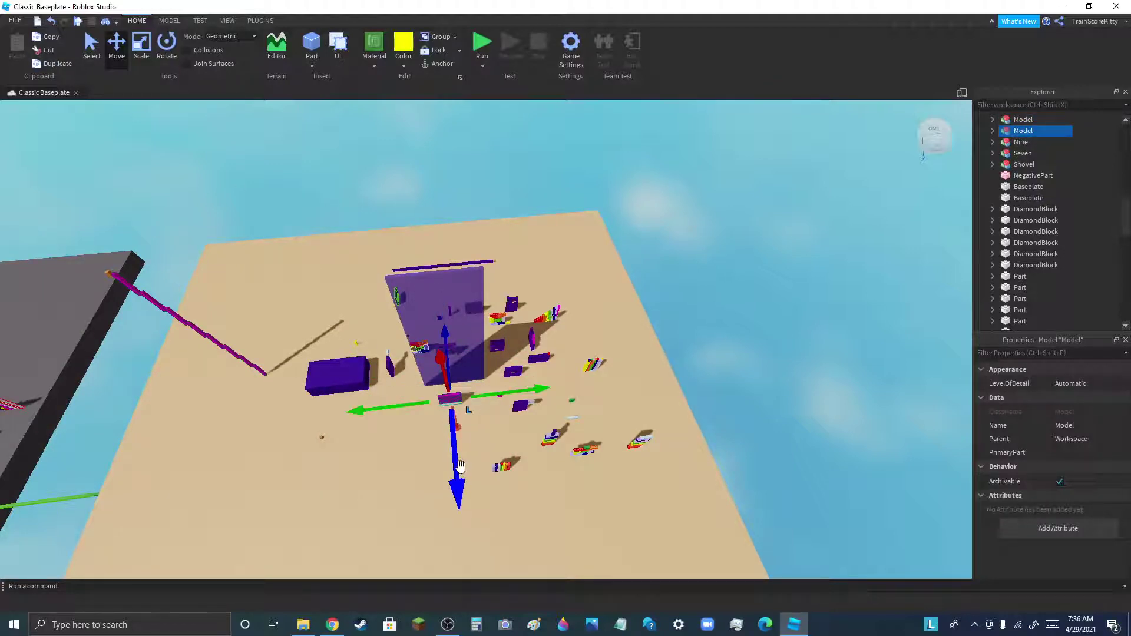
Shift the duplicated pink panel past the edge of the translucent purple wall, towards the large purple block
scroll(460, 466, "up", 10)
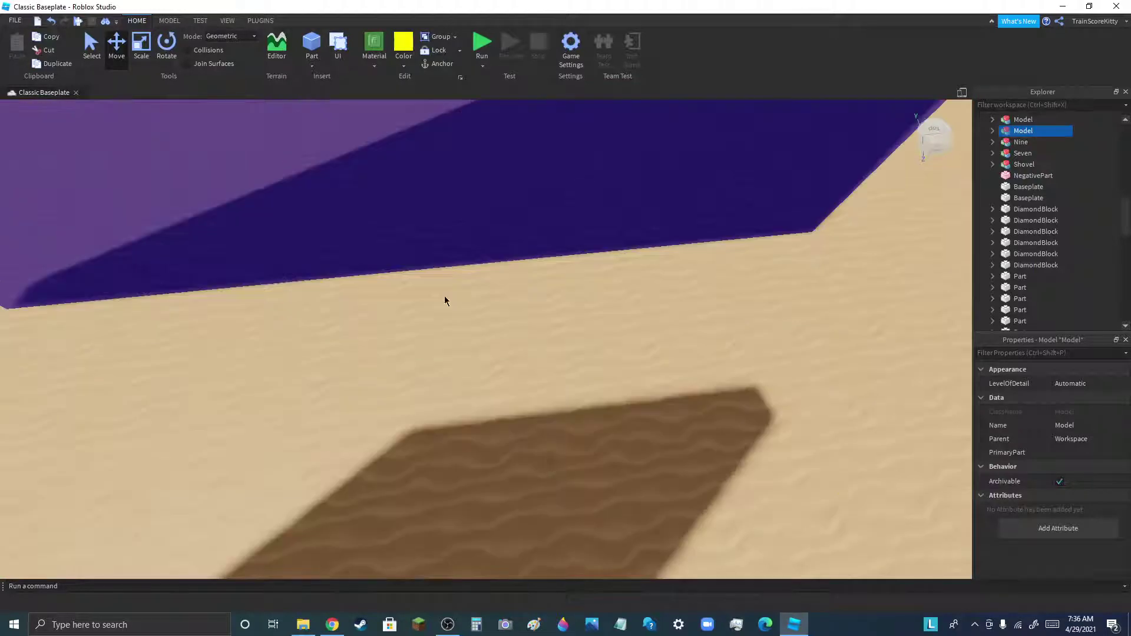
scroll(444, 296, "down", 5)
right_click_drag(609, 300, 606, 296)
scroll(606, 296, "down", 5)
scroll(616, 410, "up", 5)
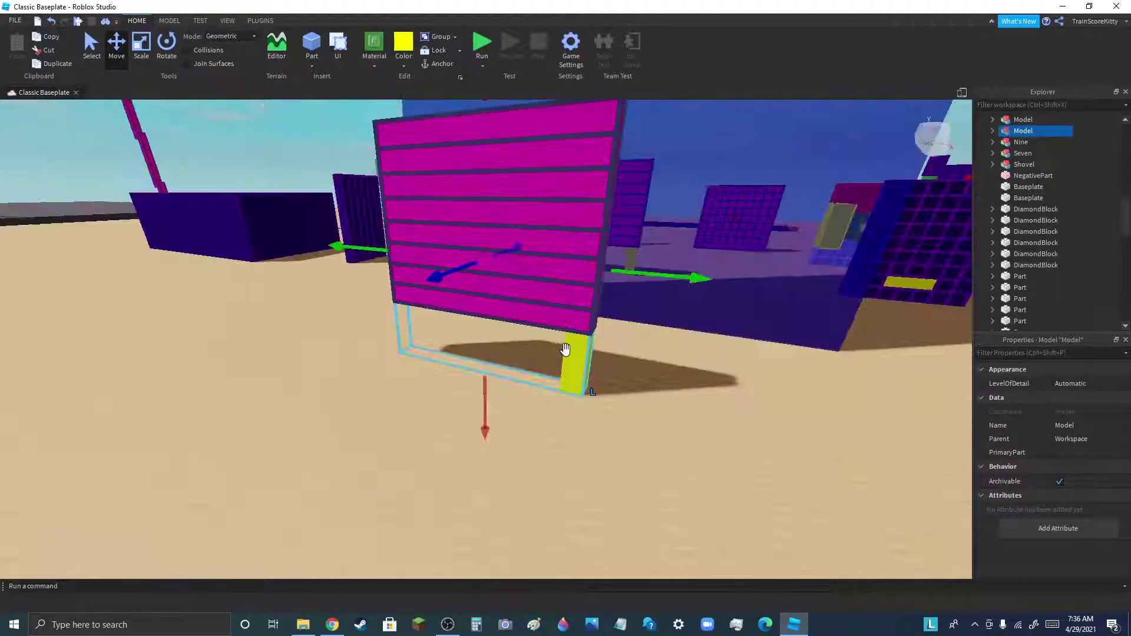
left_click_drag(565, 349, 353, 276)
scroll(605, 220, "up", 3)
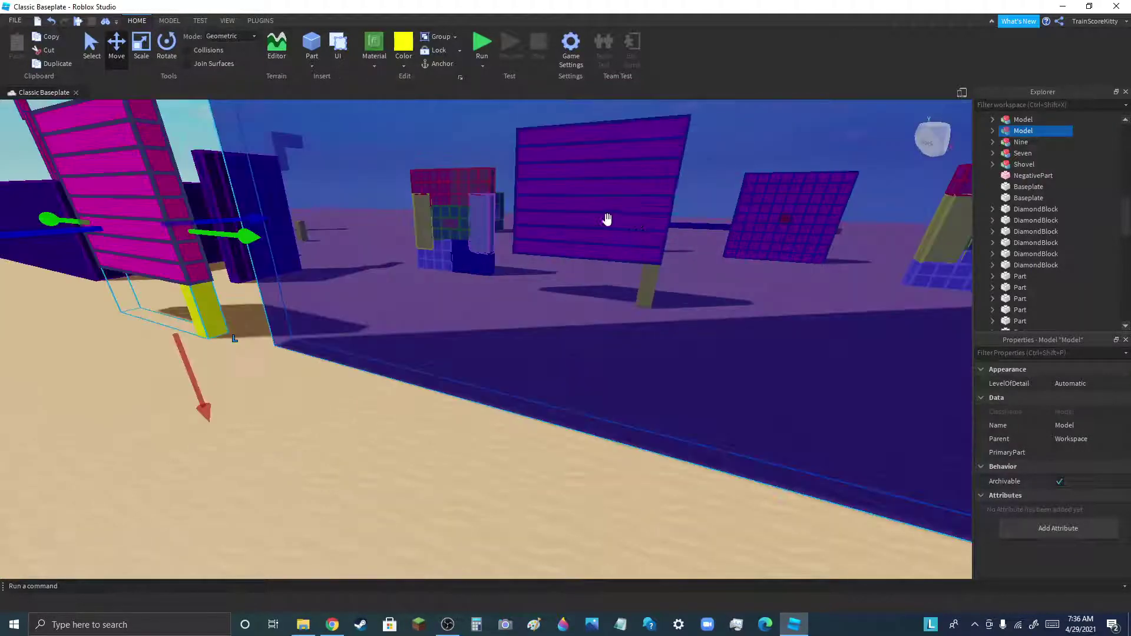
Move the original grouped pink panel back across the sand to stand next to the green frame
right_click_drag(637, 222, 634, 222)
scroll(634, 222, "up", 4)
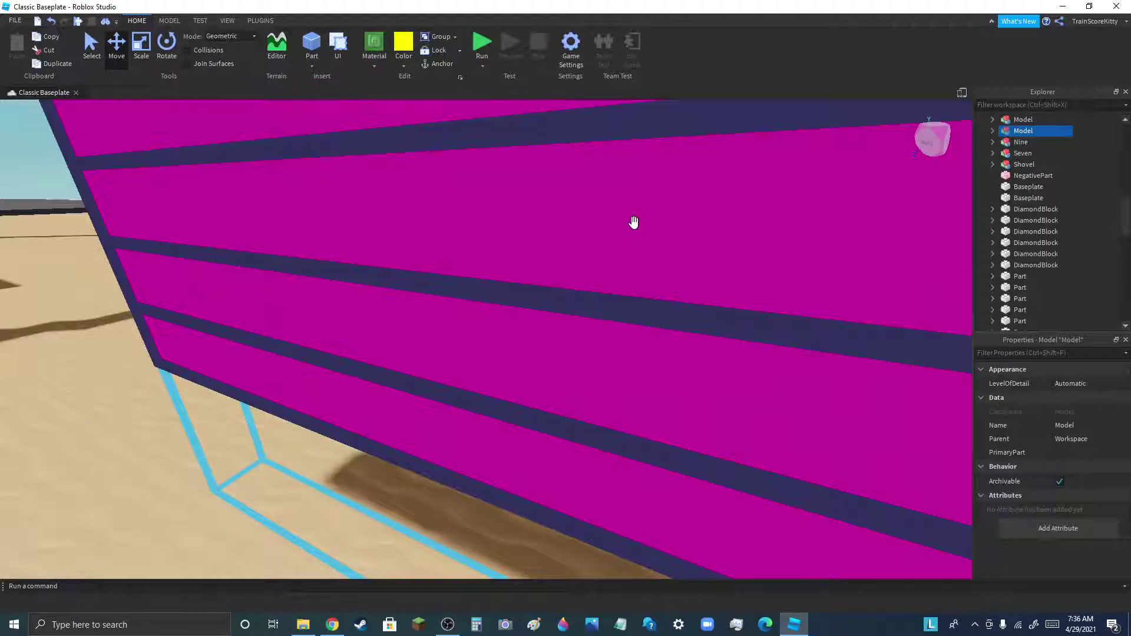
scroll(634, 222, "down", 10)
left_click(572, 287)
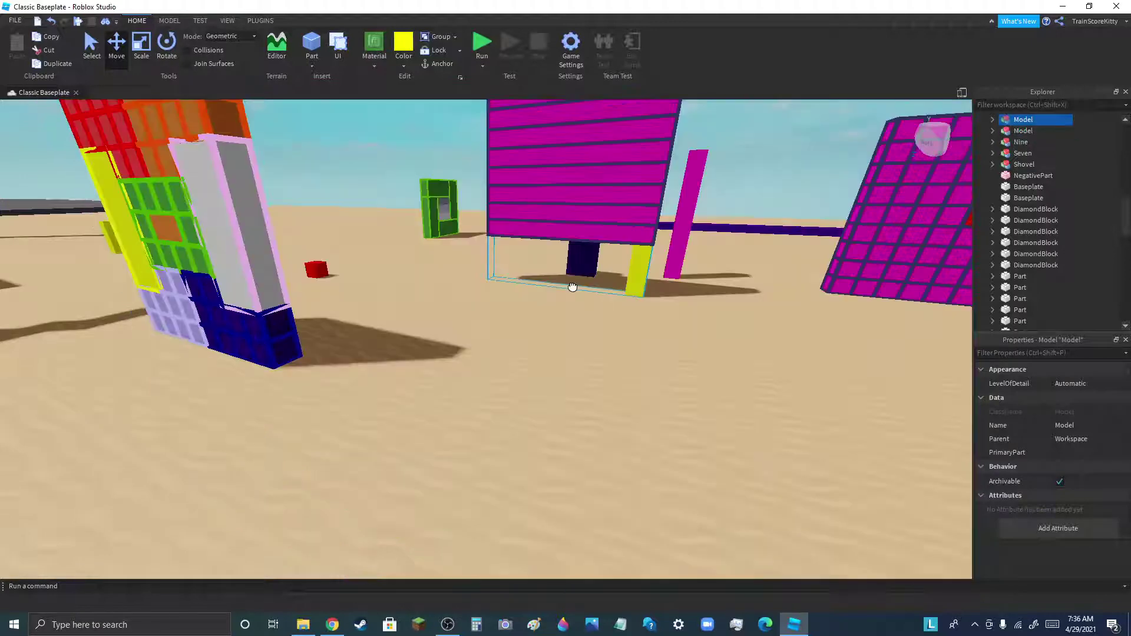
scroll(572, 287, "down", 5)
left_click(335, 309)
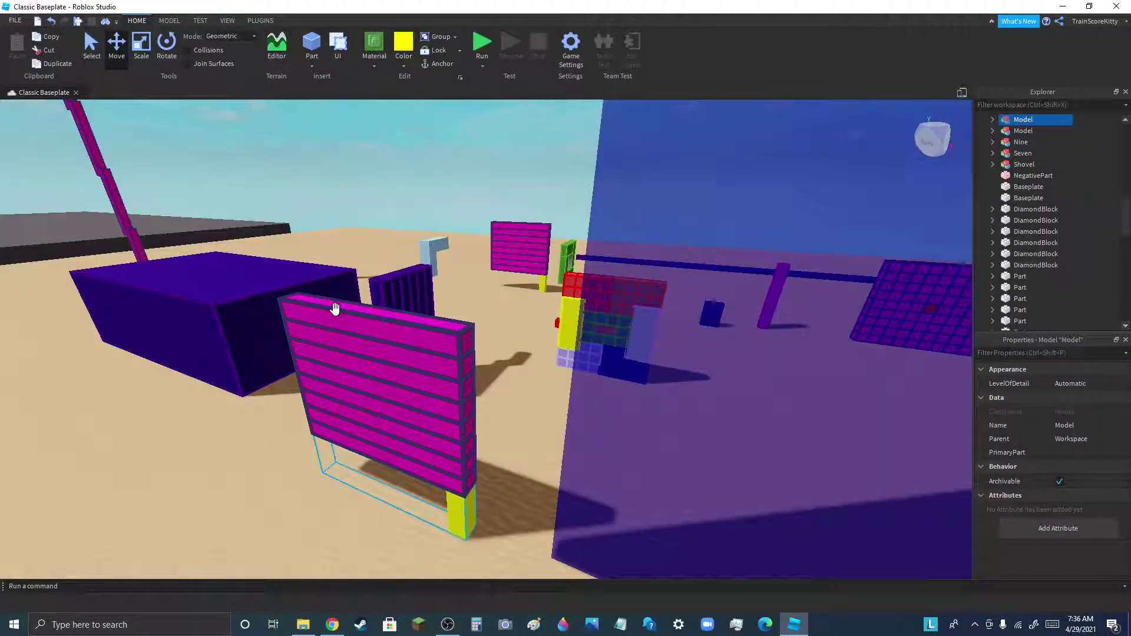
Ungroup the duplicated pink panel and move its yellow leg away onto the open sand
left_click(334, 308)
left_click(456, 52)
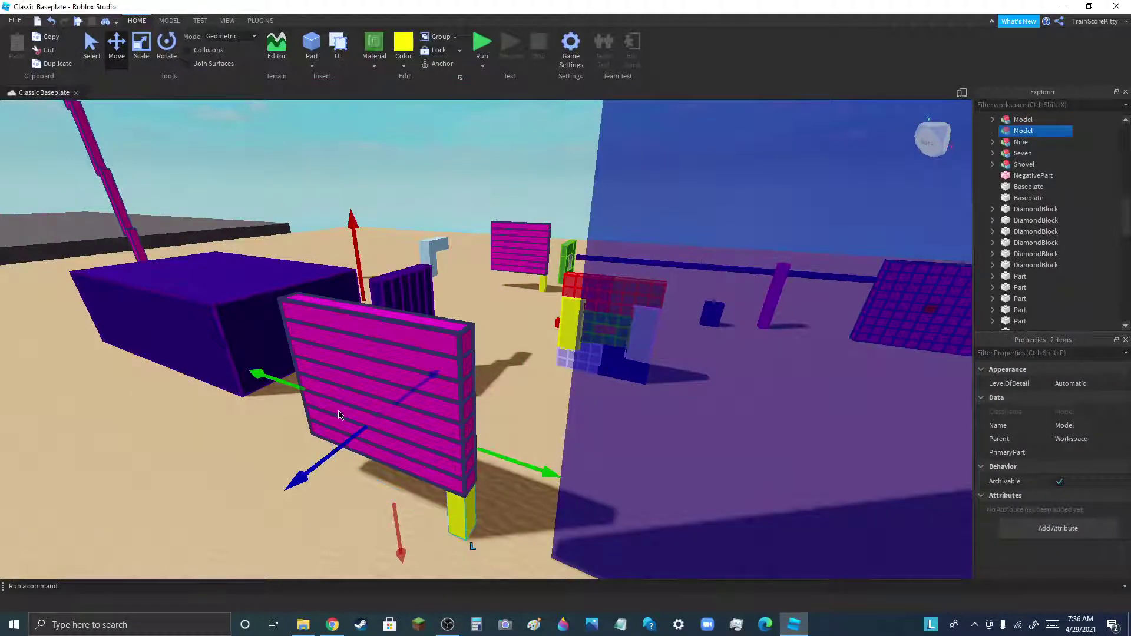
left_click_drag(462, 514, 118, 511)
left_click(458, 518)
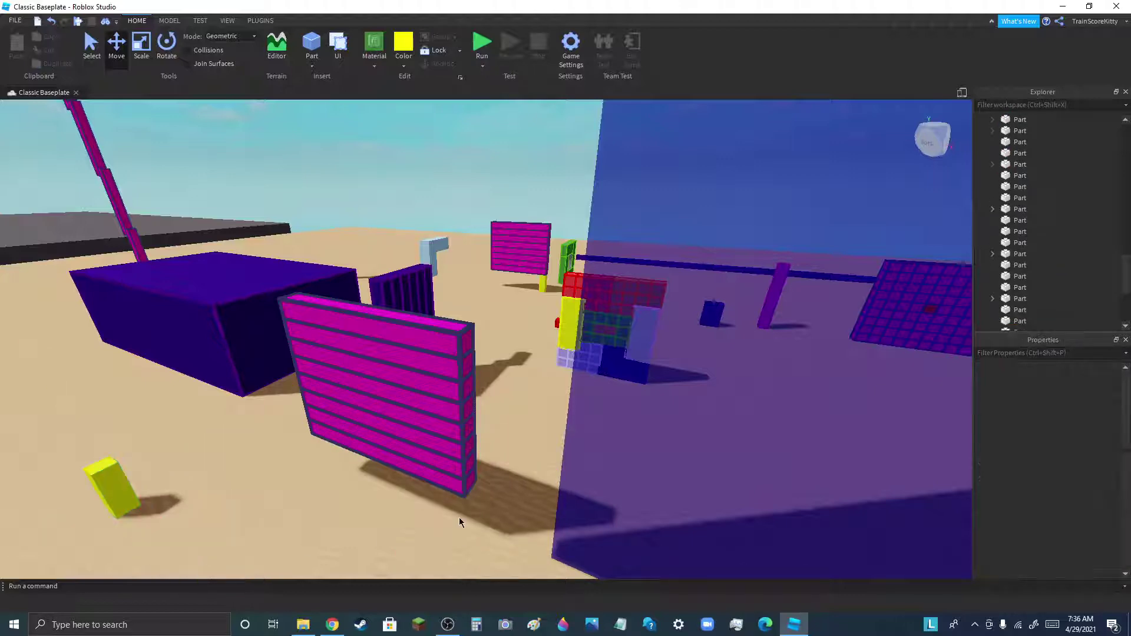
Rotate the legless pink panel a quarter turn within its own plane so that its planks run vertically
right_click_drag(411, 518, 410, 525)
key("s")
key("e")
left_click(352, 482)
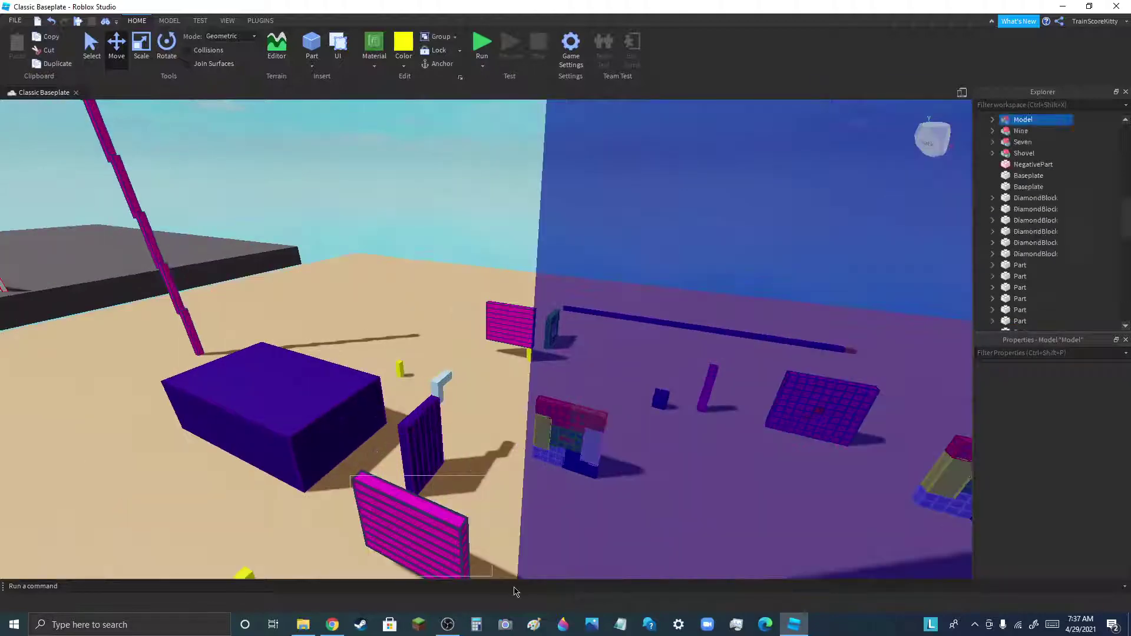
scroll(488, 493, "down", 3)
left_click(409, 493)
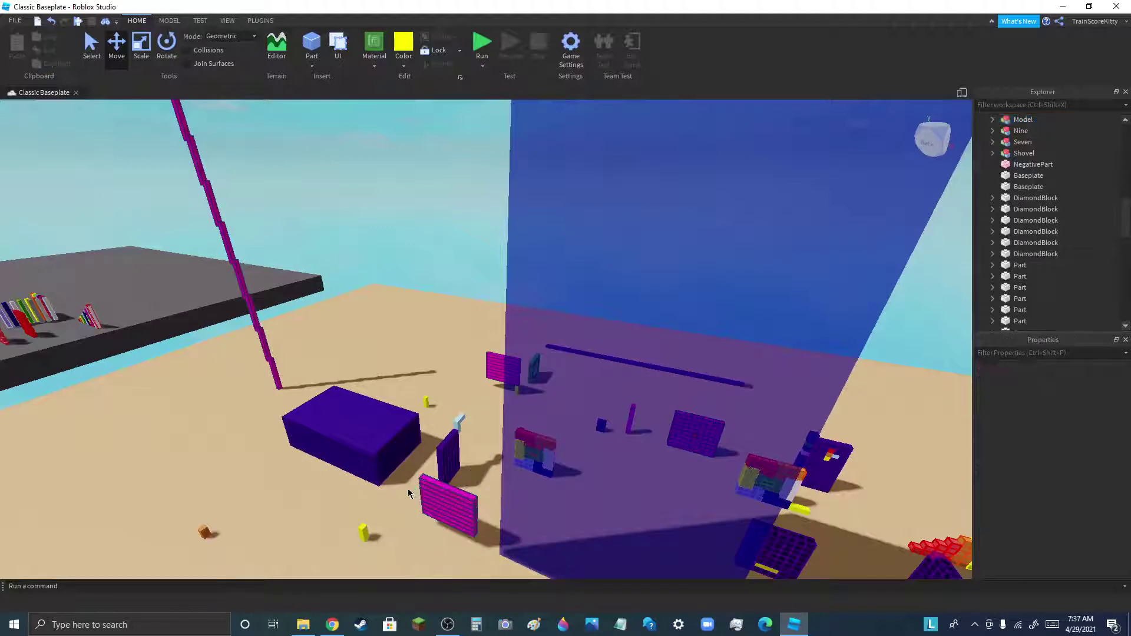
left_click(449, 495)
key("ctrl+4")
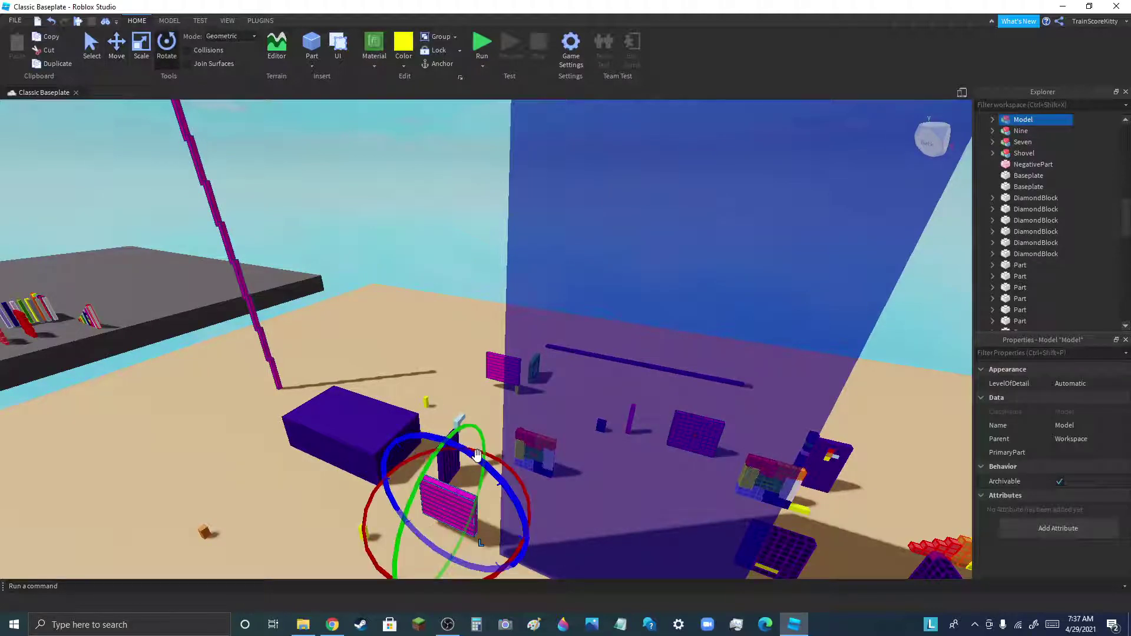
left_click_drag(541, 513, 552, 584)
left_click_drag(478, 588, 504, 571)
scroll(464, 549, "up", 2)
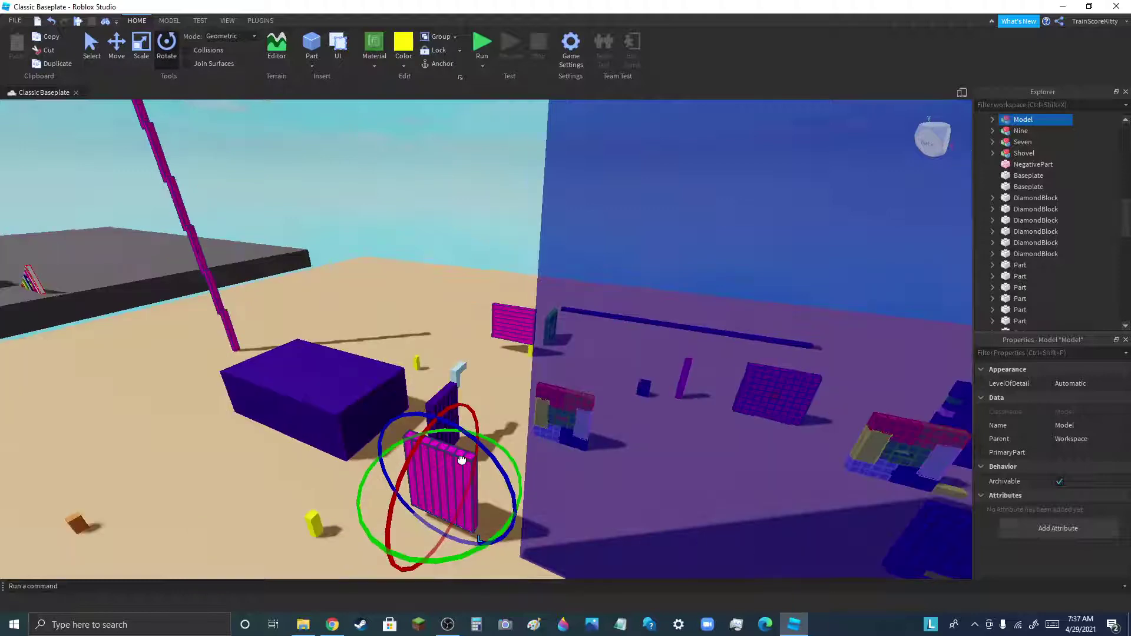
Move the rotated pink panel between the purple slatted panel and the multicolored block model
left_click_drag(462, 460, 442, 501)
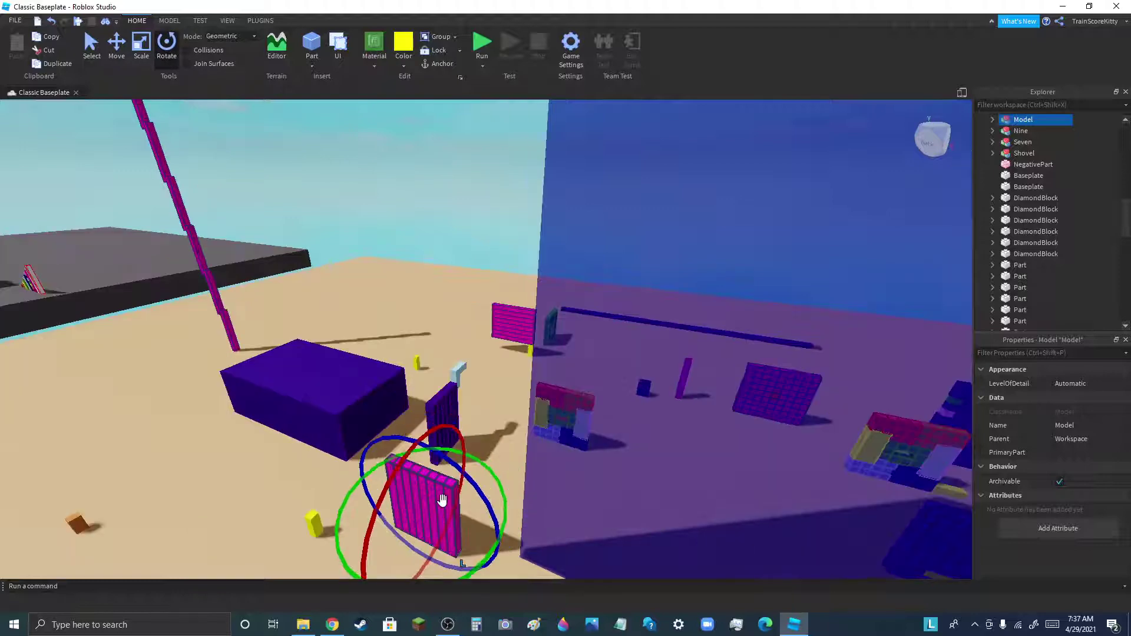
scroll(442, 501, "up", 4)
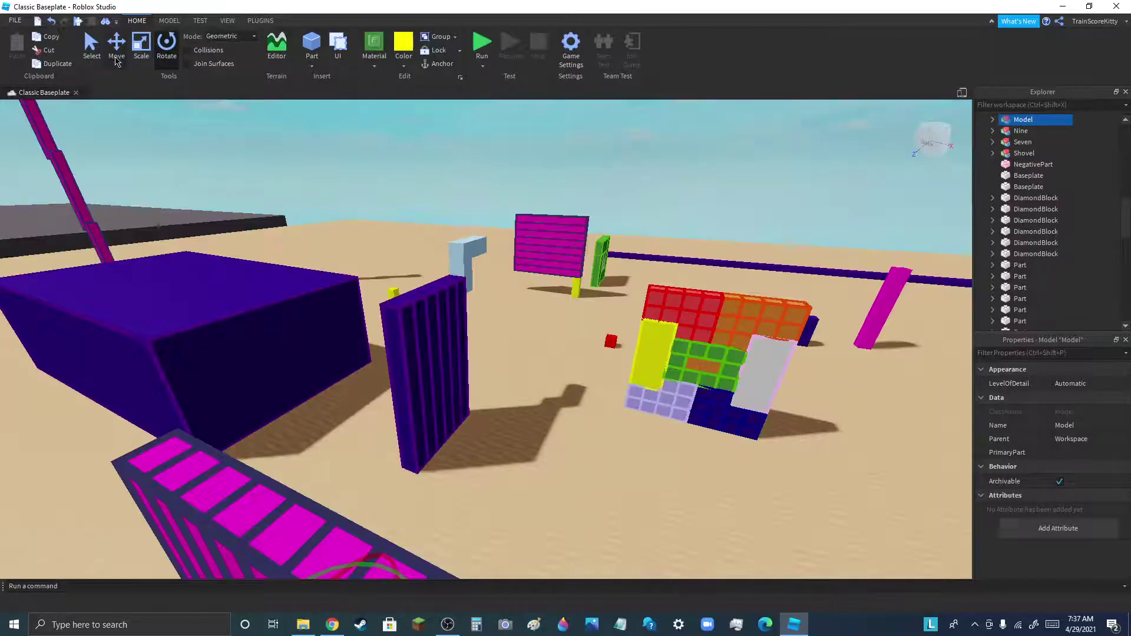
left_click(116, 60)
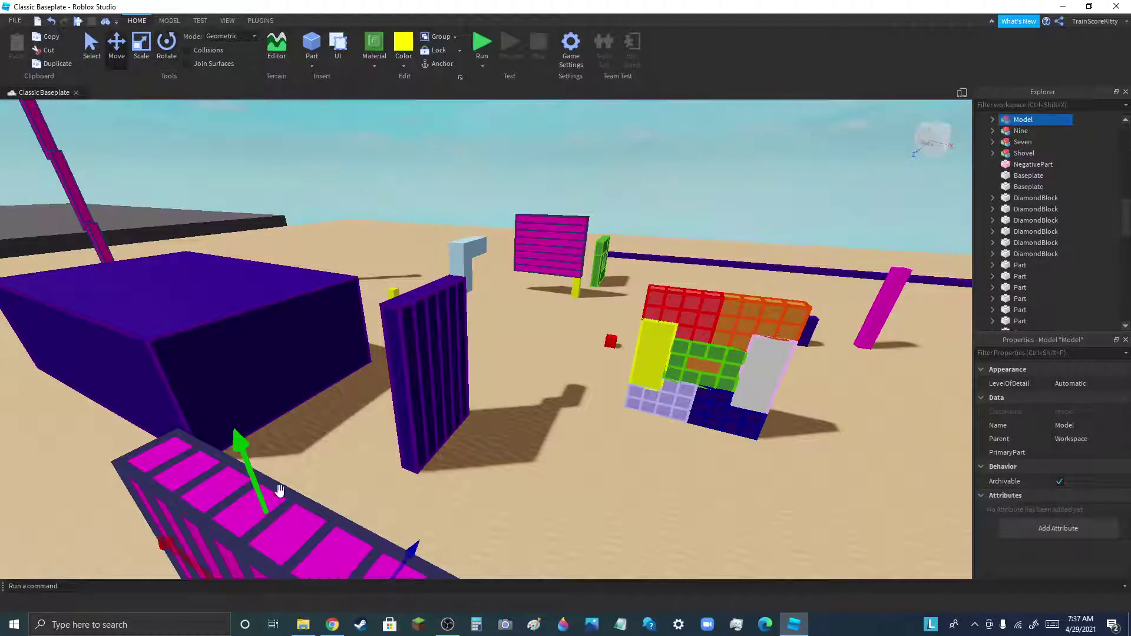
left_click_drag(416, 539, 643, 321)
scroll(643, 321, "up", 3)
right_click_drag(643, 321, 448, 311)
scroll(507, 315, "down", 8)
scroll(447, 310, "down", 4)
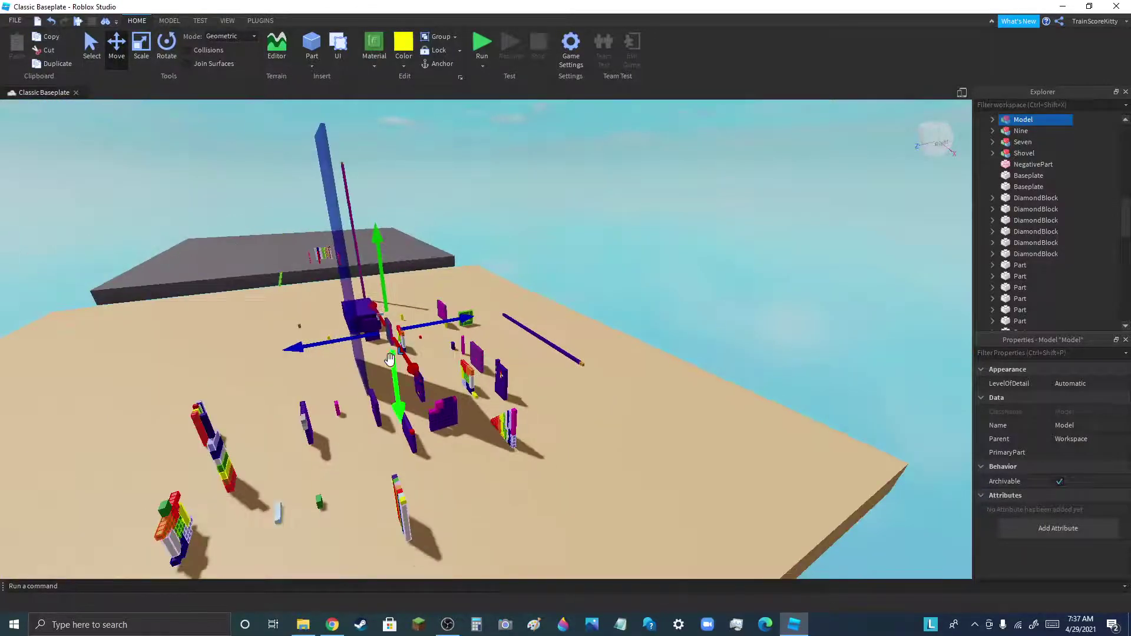
Move the loose yellow block across the sand to a spot between the red cube and the dark blue block
scroll(319, 338, "up", 5)
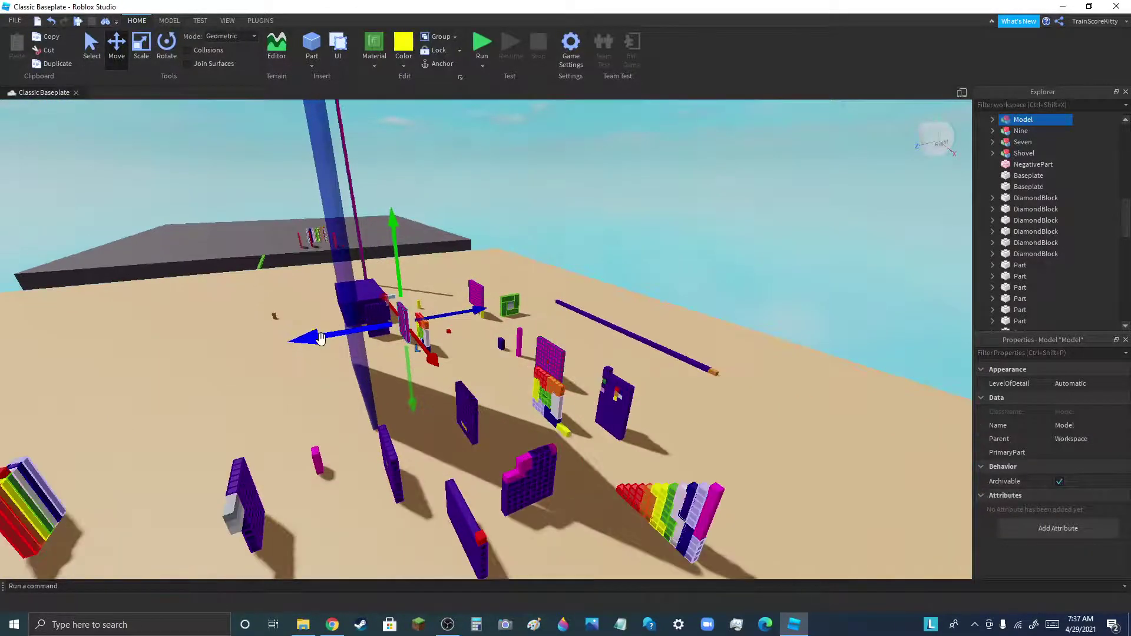
scroll(320, 338, "up", 3)
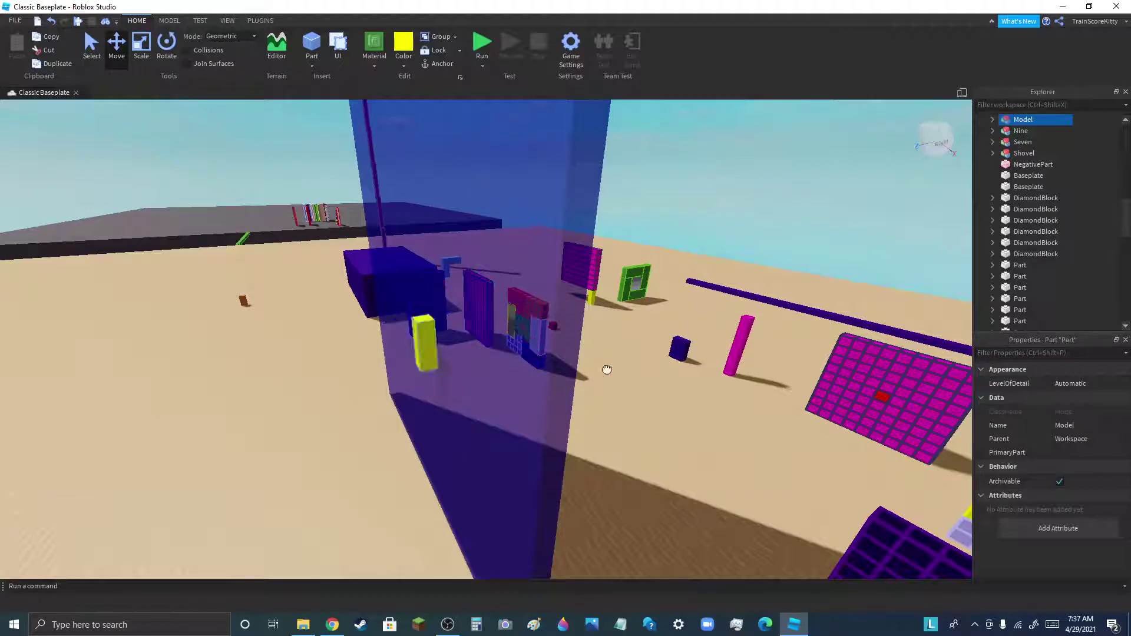
left_click(613, 332)
scroll(613, 334, "up", 3)
scroll(614, 337, "up", 3)
right_click_drag(614, 337, 609, 338)
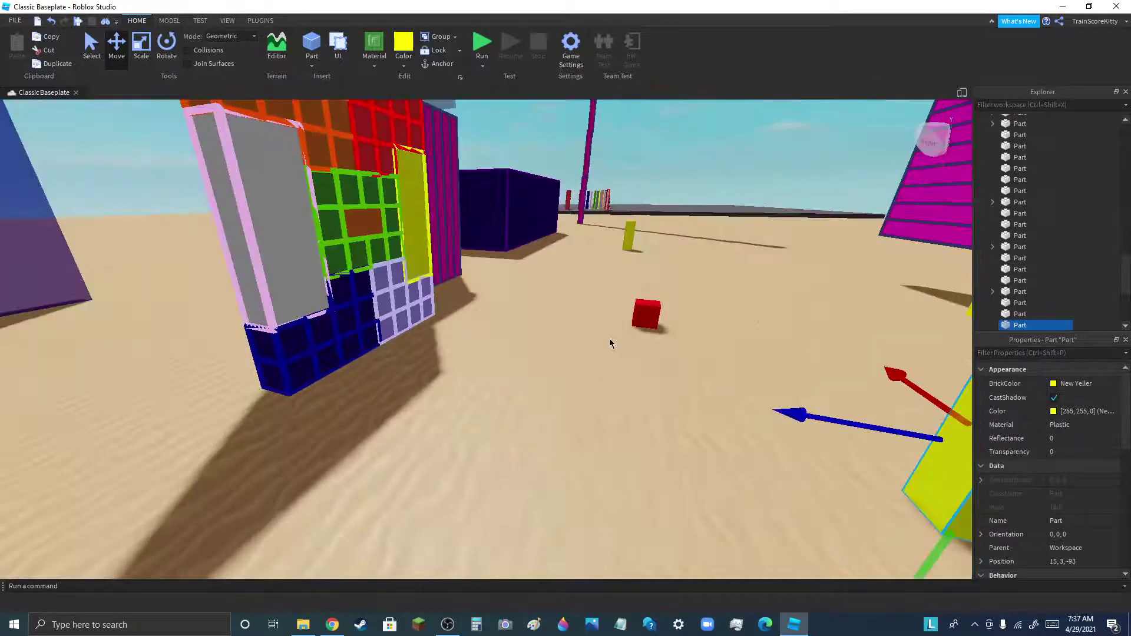
scroll(609, 338, "down", 6)
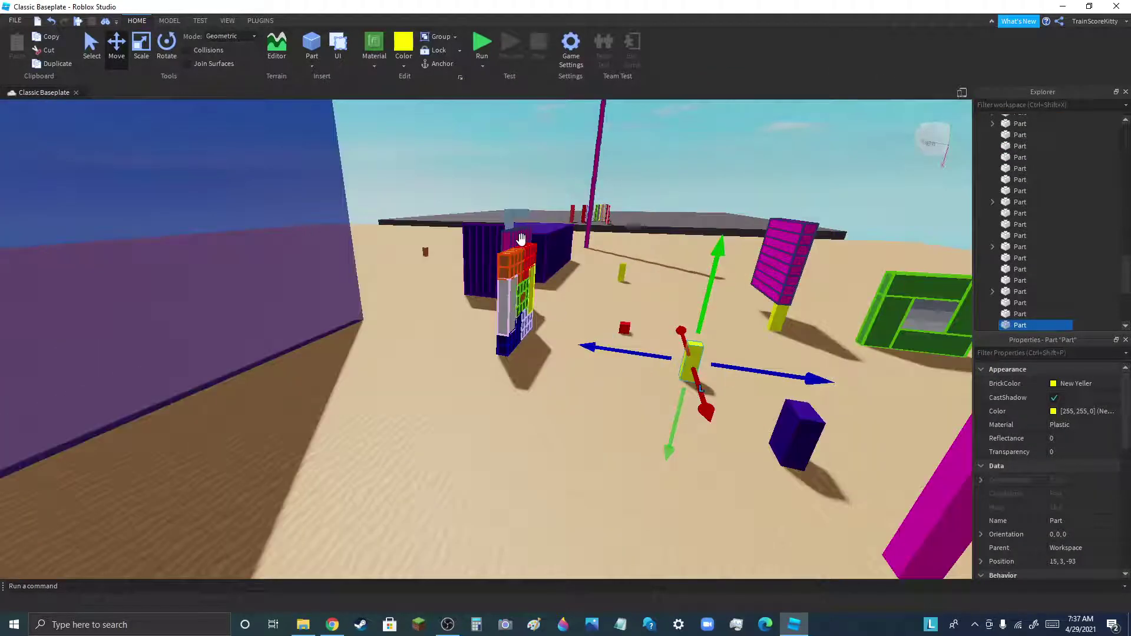
Move the pink panel with vertical planks out to the open sand beside the translucent purple wall
left_click_drag(521, 238, 301, 464)
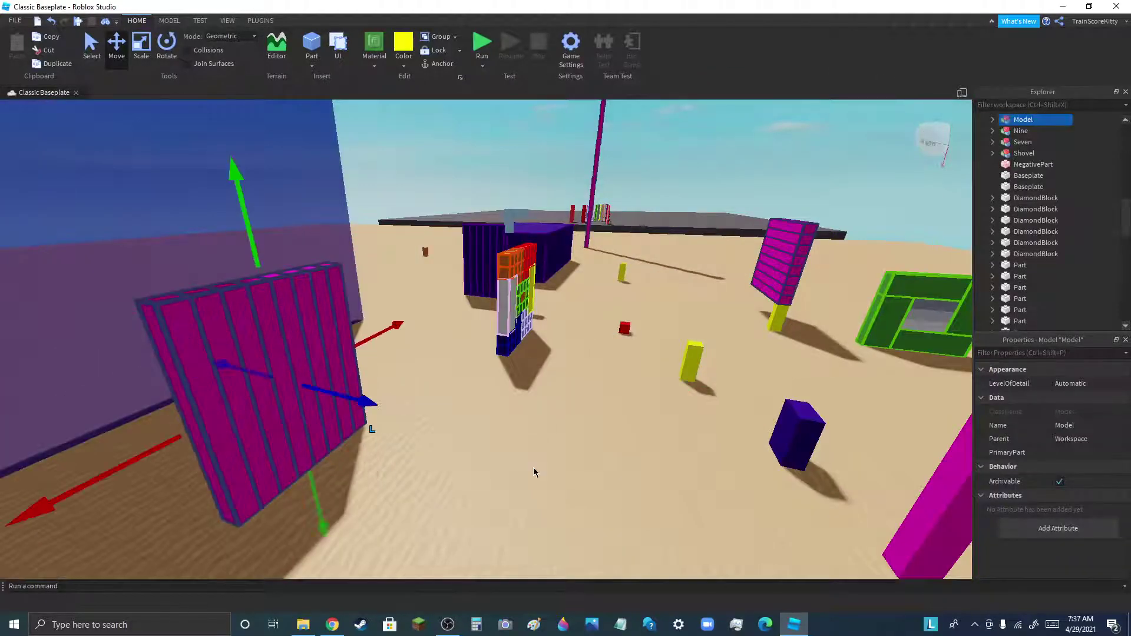
right_click_drag(533, 468, 532, 468)
scroll(532, 468, "down", 4)
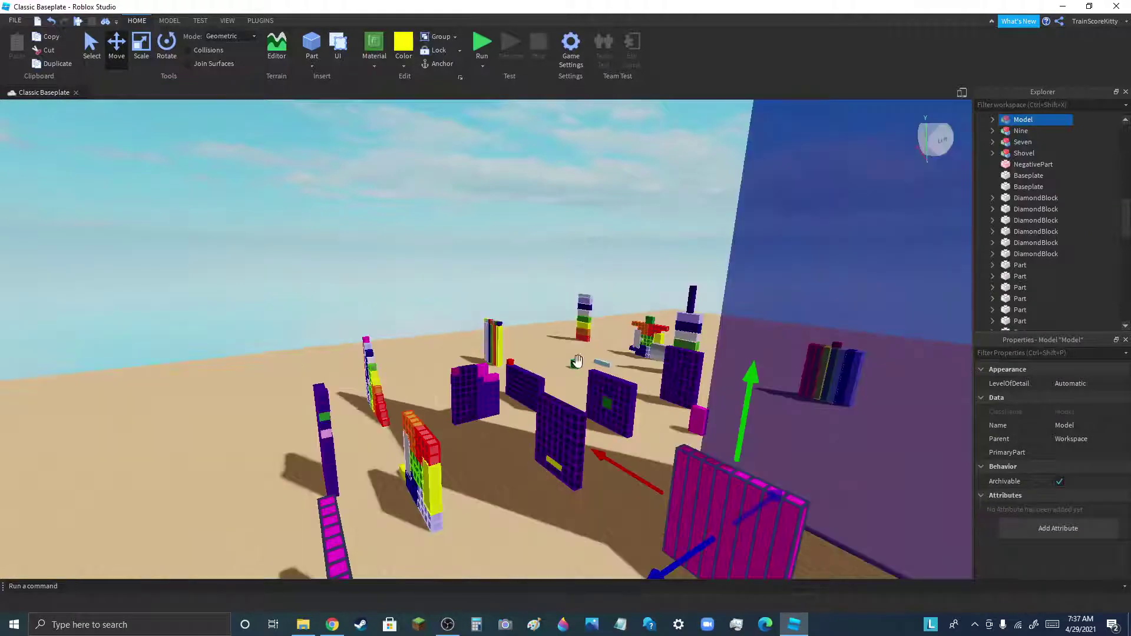
Place the small green block from the sand on top of the pink panel with vertical planks
left_click_drag(575, 362, 753, 494)
left_click_drag(746, 480, 749, 481)
scroll(750, 482, "down", 4)
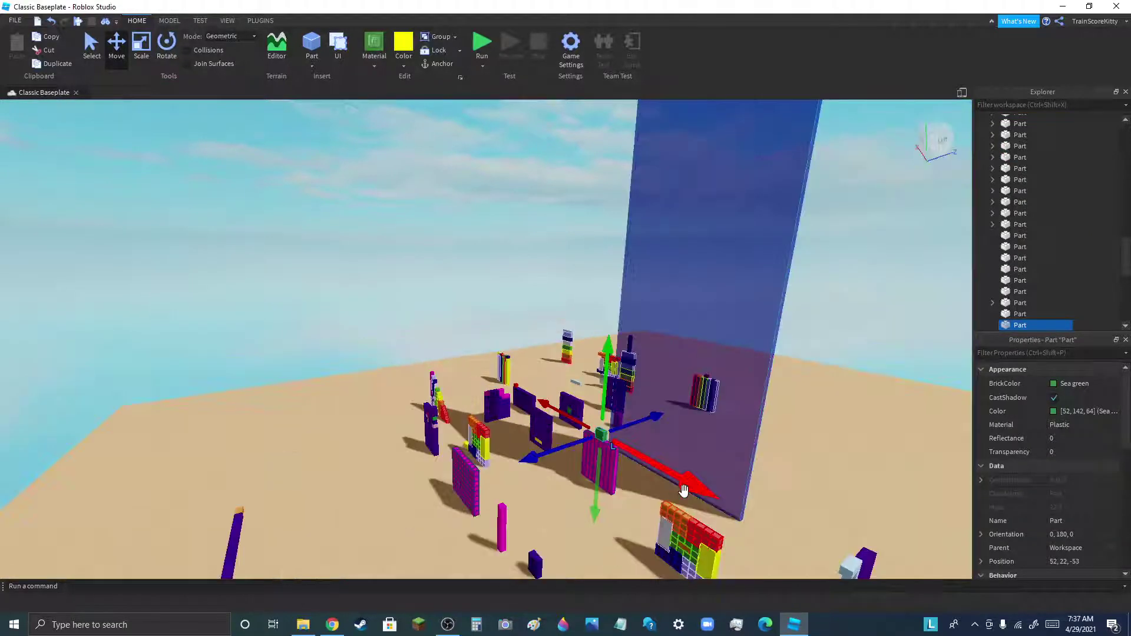
left_click(776, 545)
right_click_drag(776, 544, 777, 546)
scroll(330, 368, "up", 5)
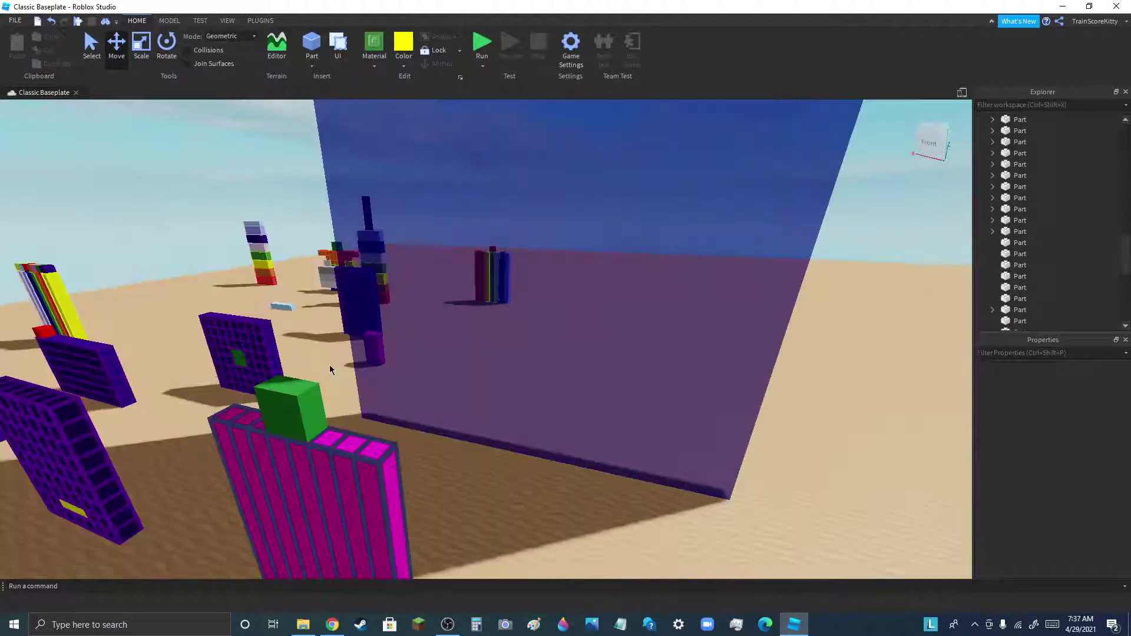
Scale the green block on the pink panel to be flatter and extend it at both ends along the top edge
right_click_drag(330, 365, 356, 381)
scroll(356, 381, "down", 3)
scroll(356, 382, "down", 3)
left_click_drag(389, 314, 505, 506)
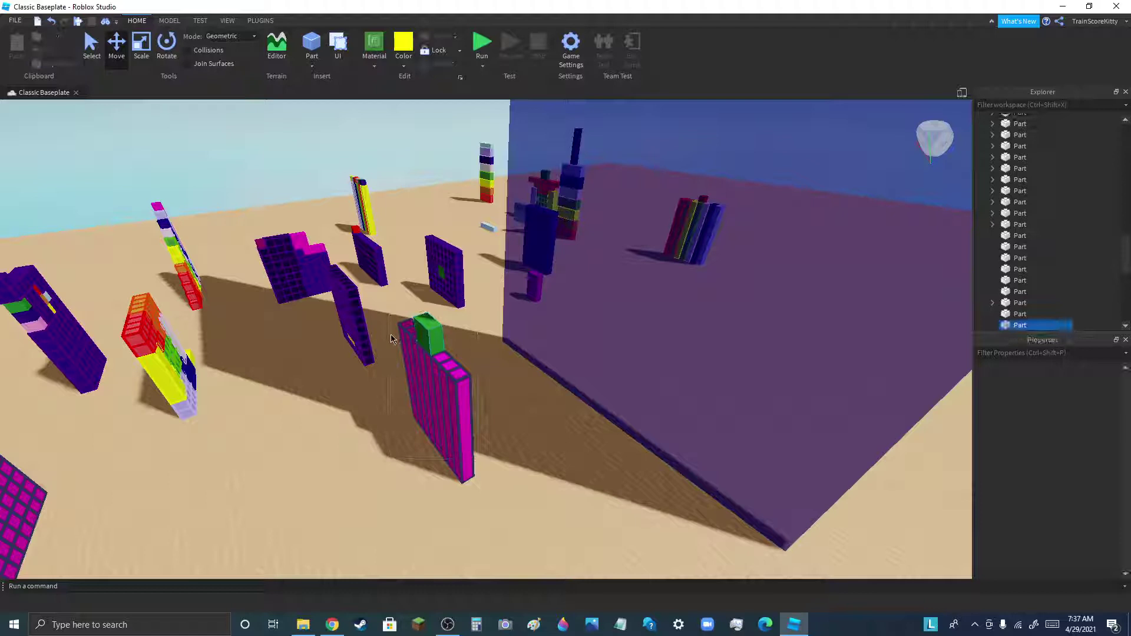
scroll(391, 335, "up", 4)
right_click_drag(391, 336, 446, 301)
left_click(495, 290)
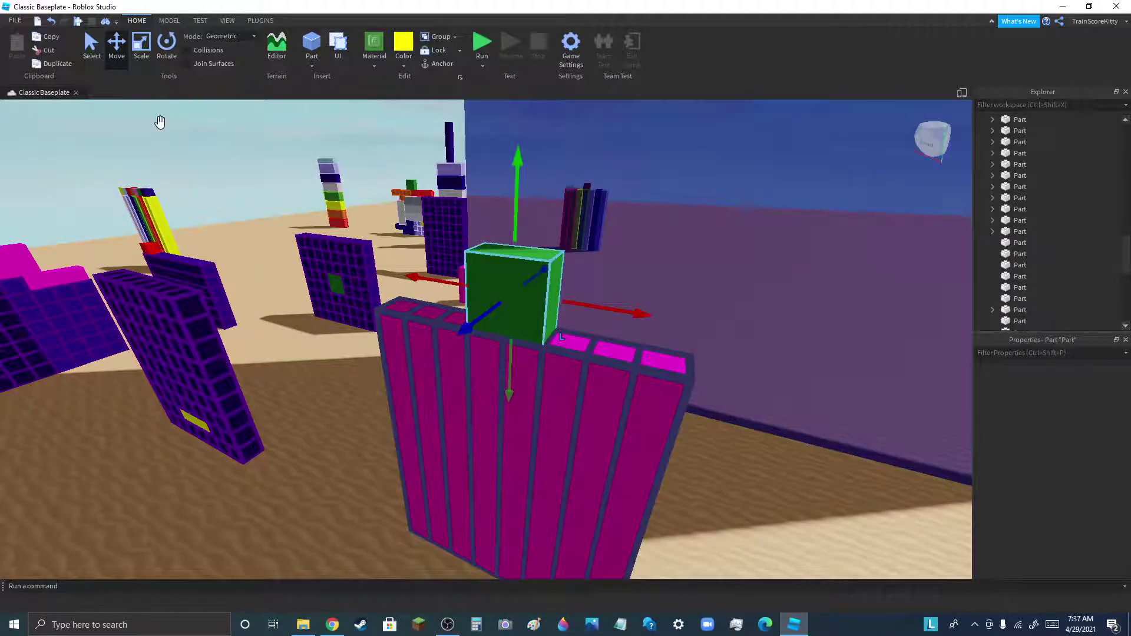
left_click(141, 47)
left_click_drag(515, 227, 512, 268)
left_click_drag(456, 303, 423, 295)
left_click_drag(576, 326, 627, 344)
left_click(733, 507)
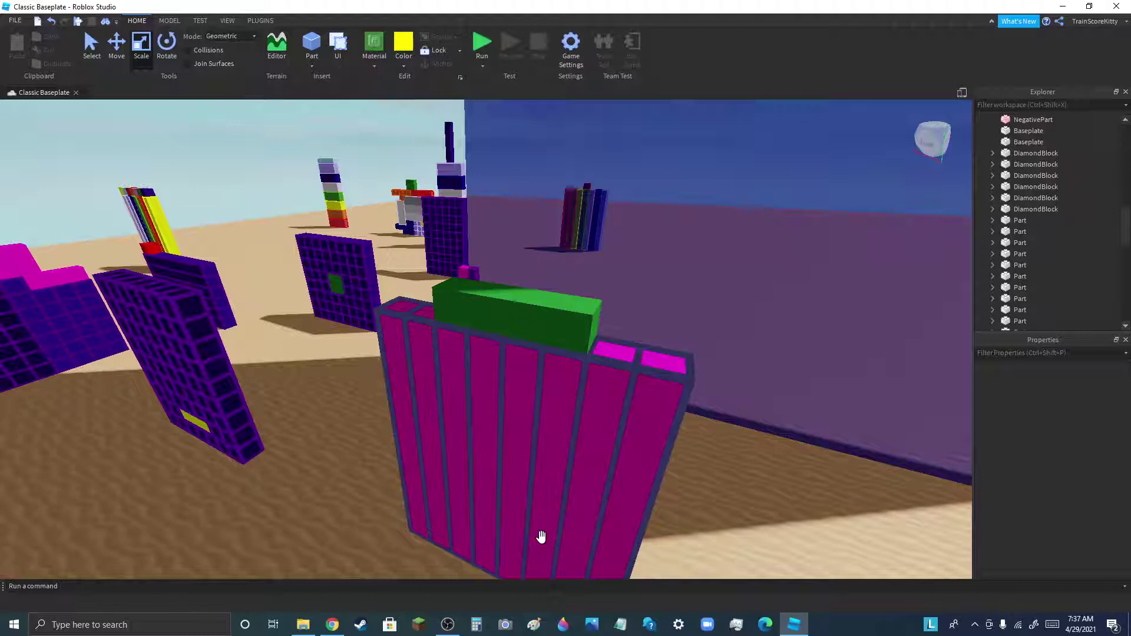
Scale the green block on the pink panel to a shorter length along the panel's top edge
scroll(445, 559, "down", 3)
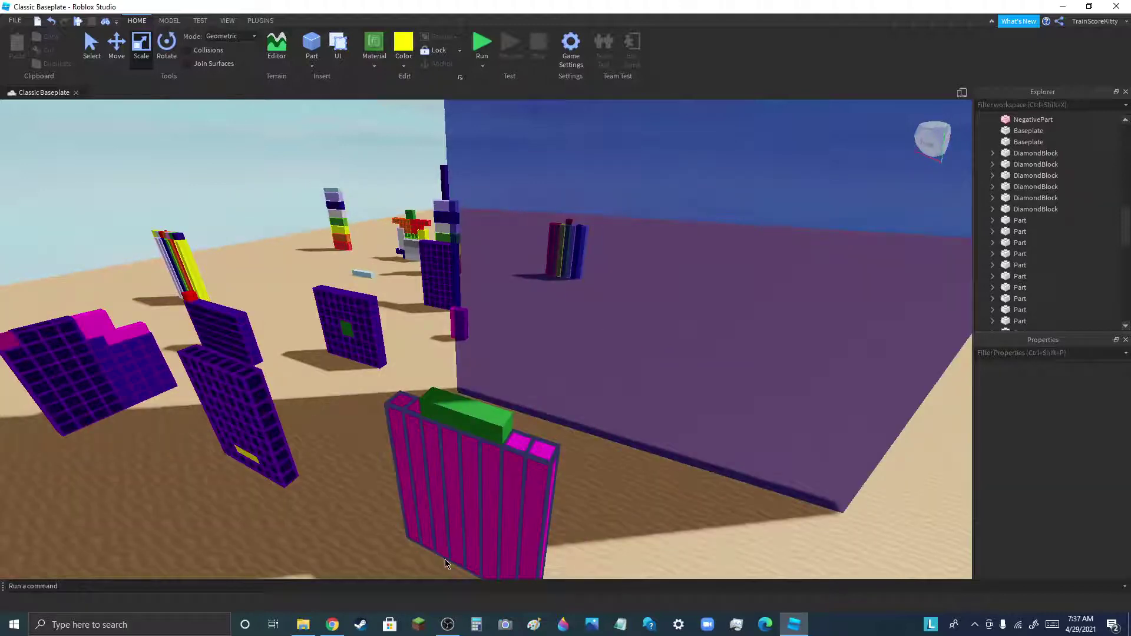
scroll(444, 564, "down", 3)
scroll(415, 507, "up", 1)
left_click(416, 506)
scroll(413, 504, "up", 5)
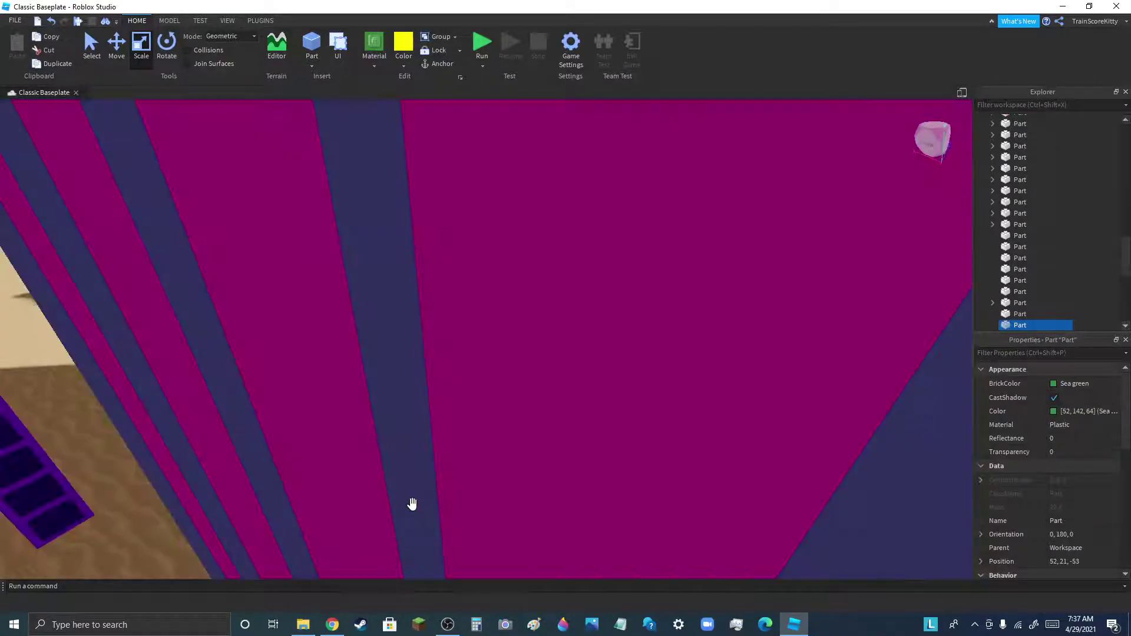
scroll(412, 504, "down", 5)
left_click_drag(360, 381, 482, 345)
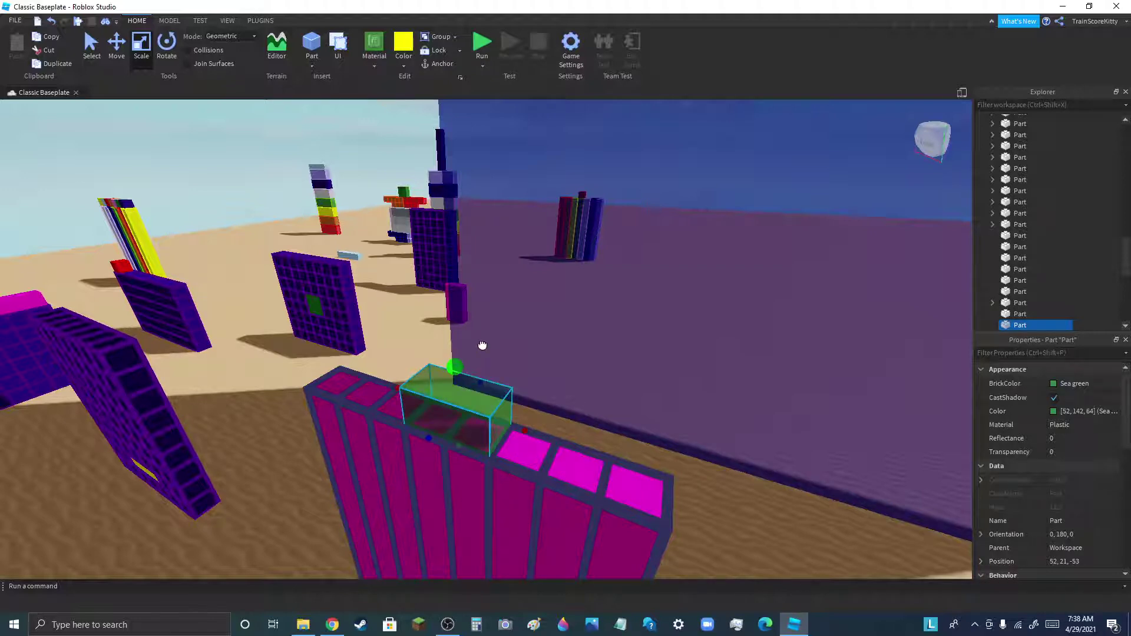
Move the green block from the top of the pink panel down to the sand against the panel's end
key("ctrl+shift+n")
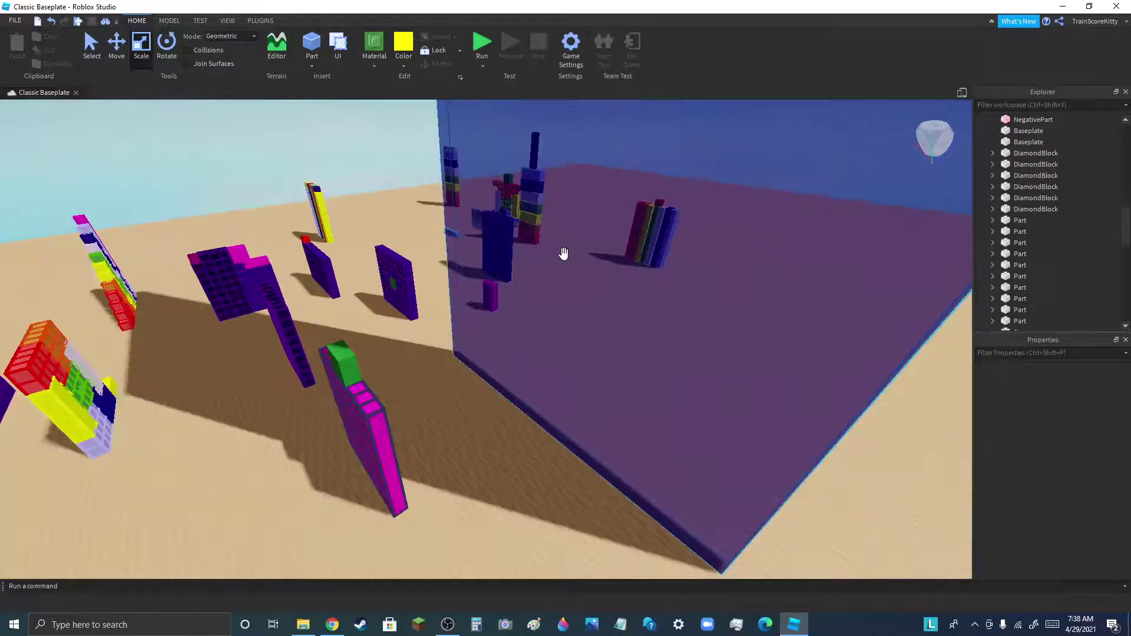
left_click(335, 262)
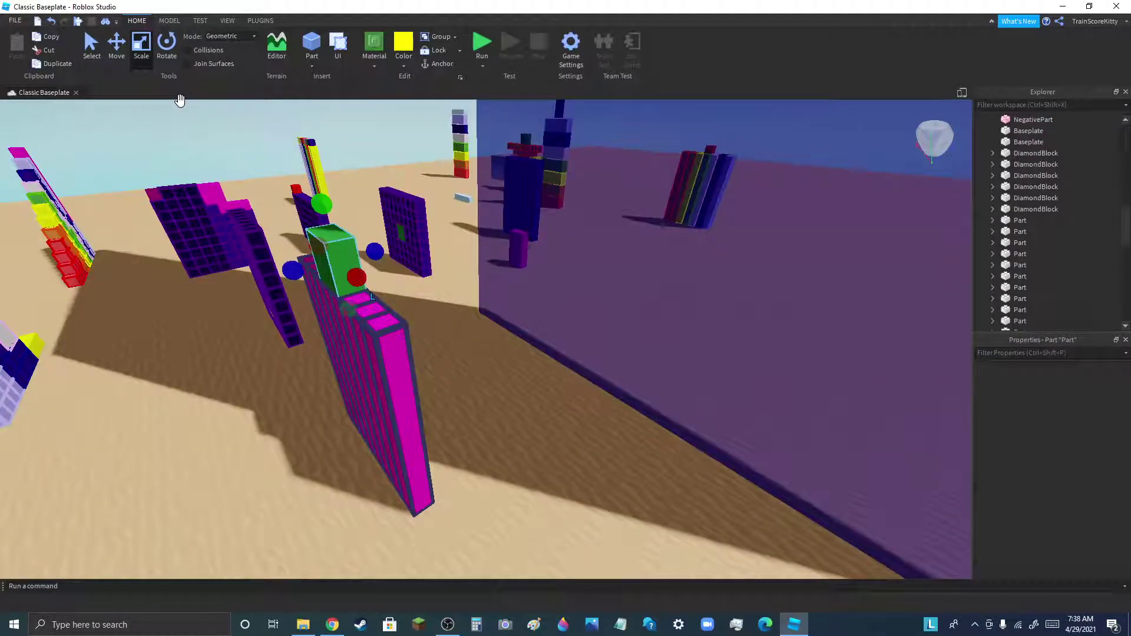
left_click(116, 47)
left_click_drag(304, 232, 433, 498)
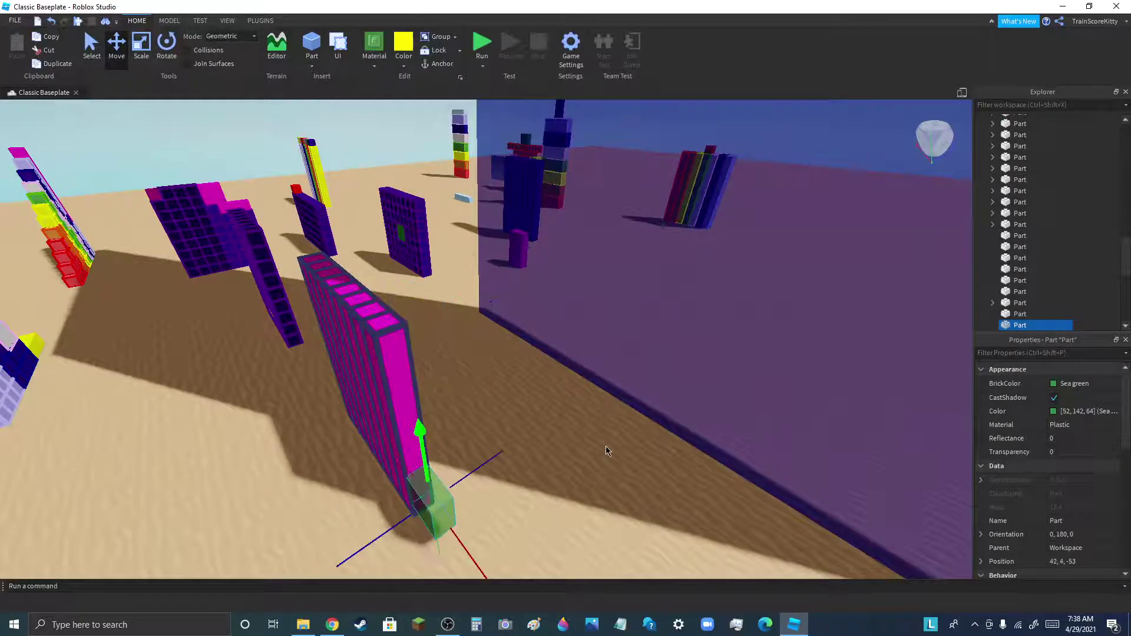
left_click(605, 446)
scroll(682, 317, "down", 4)
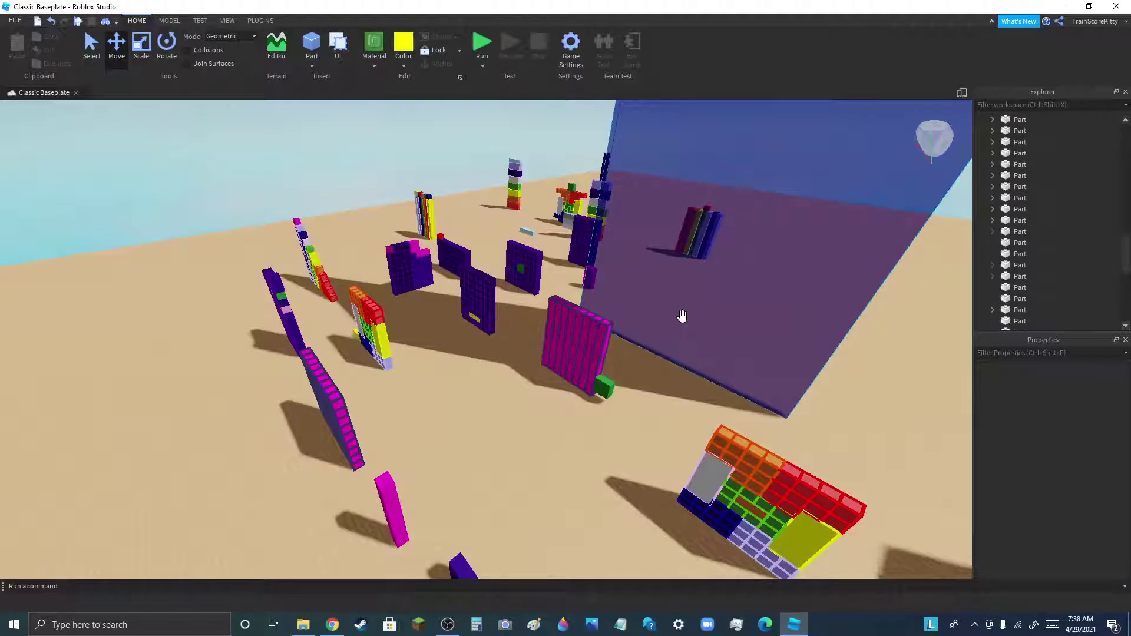
Scale the green block into a narrow upright post against the lower part of the pink panel's end
left_click(603, 387)
scroll(603, 387, "up", 8)
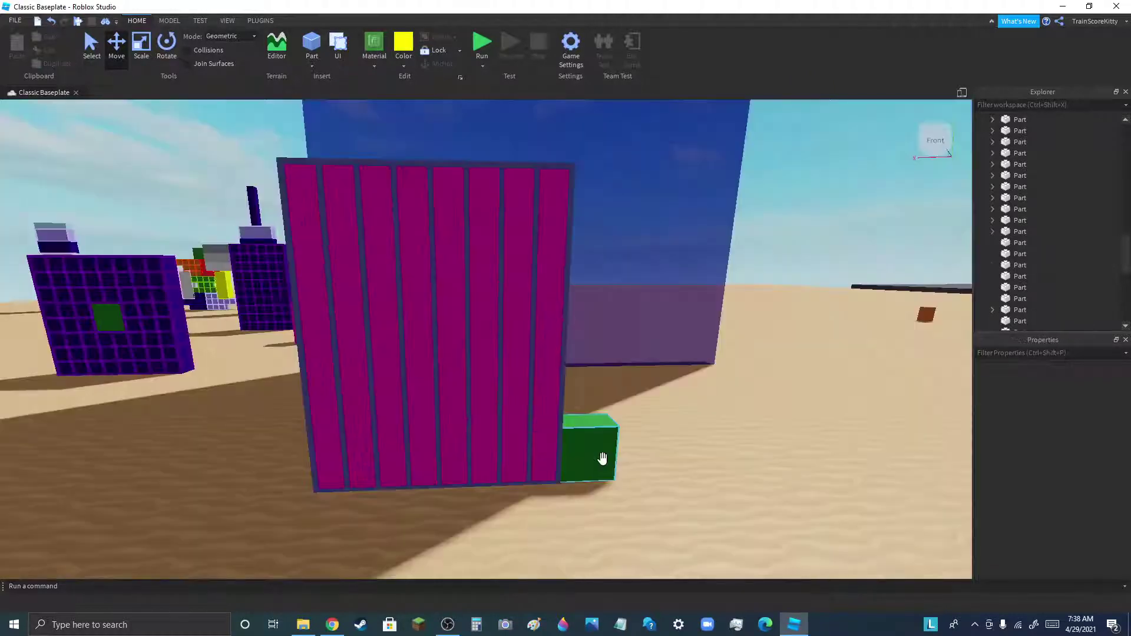
left_click(589, 450)
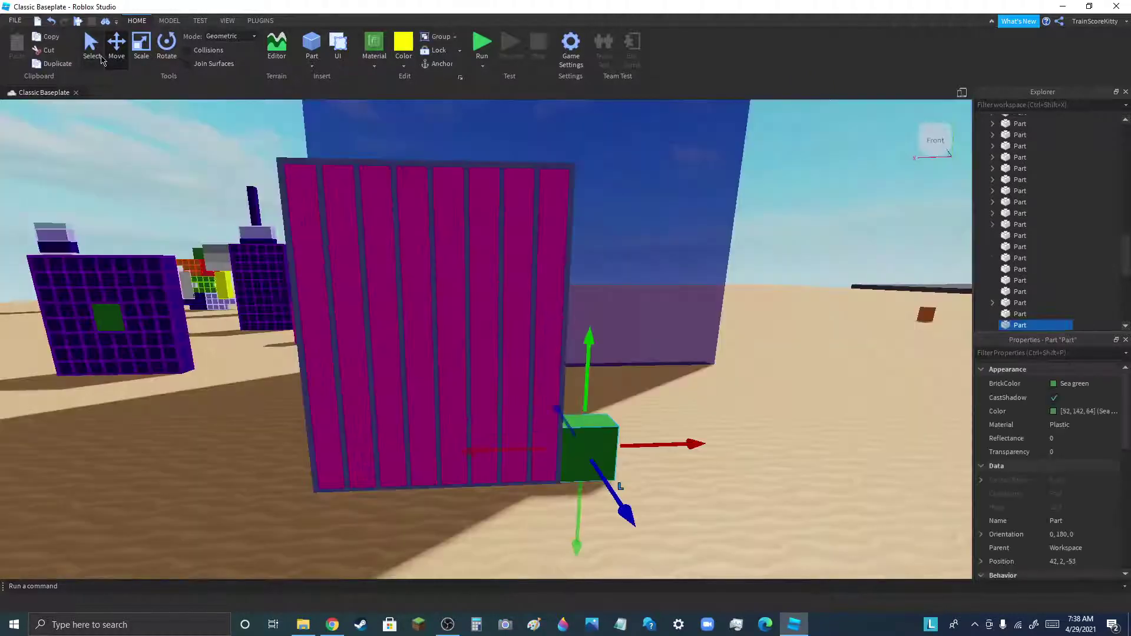
left_click(146, 59)
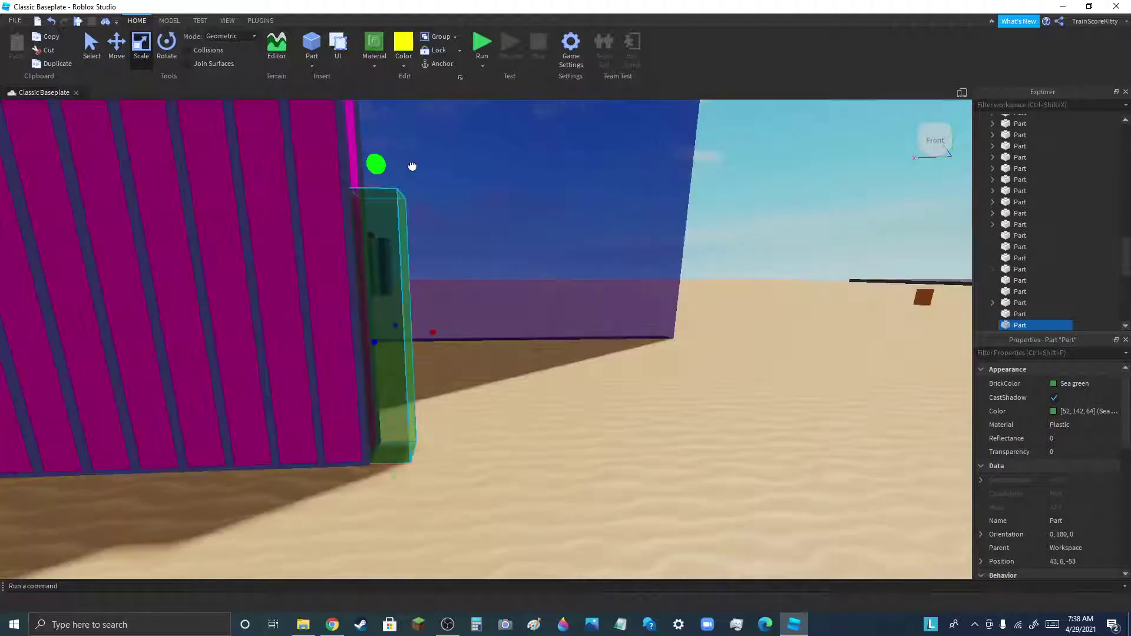
left_click_drag(412, 167, 394, 244)
left_click(581, 432)
scroll(581, 432, "down", 5)
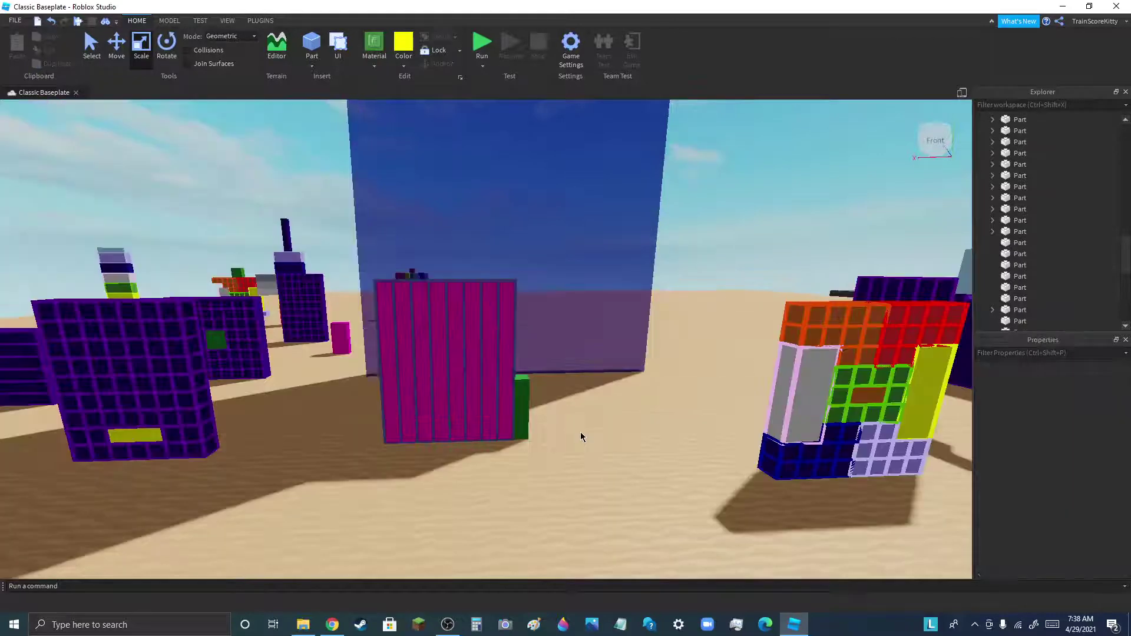
scroll(482, 428, "up", 5)
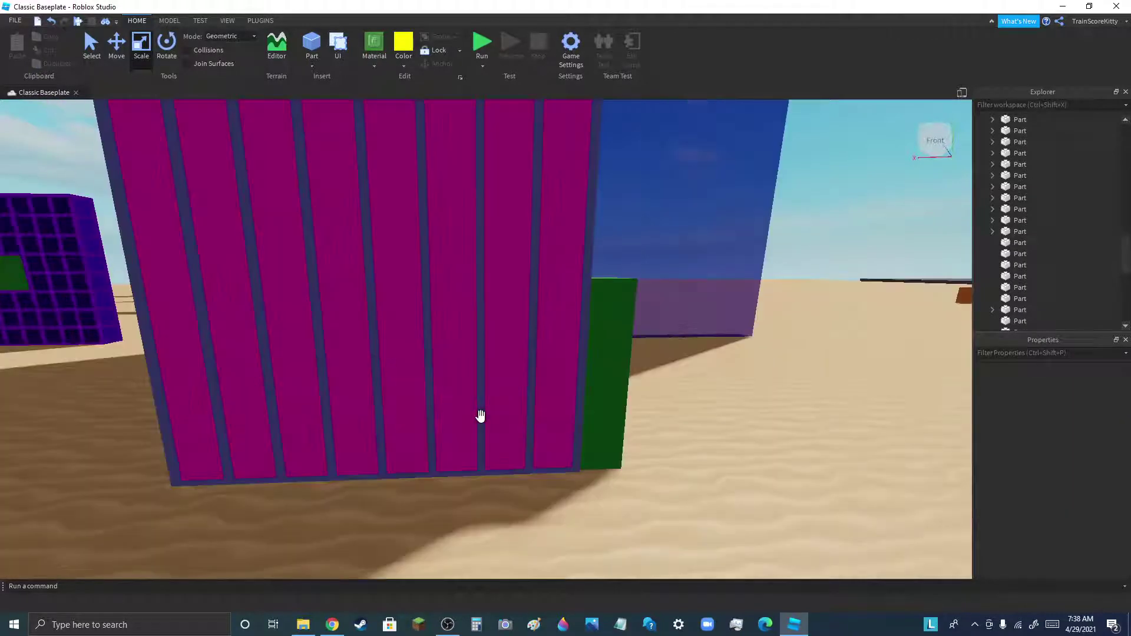
scroll(418, 422, "down", 5)
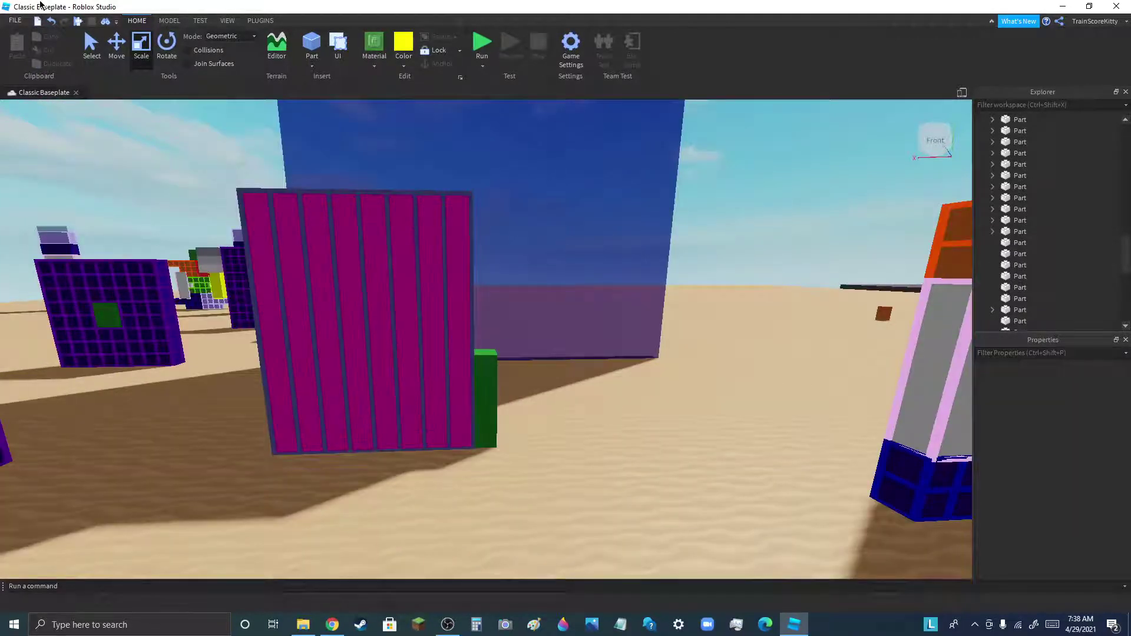
Group the pink panel and the green post into one model and rotate it about its vertical axis
left_click(169, 52)
scroll(422, 448, "down", 5)
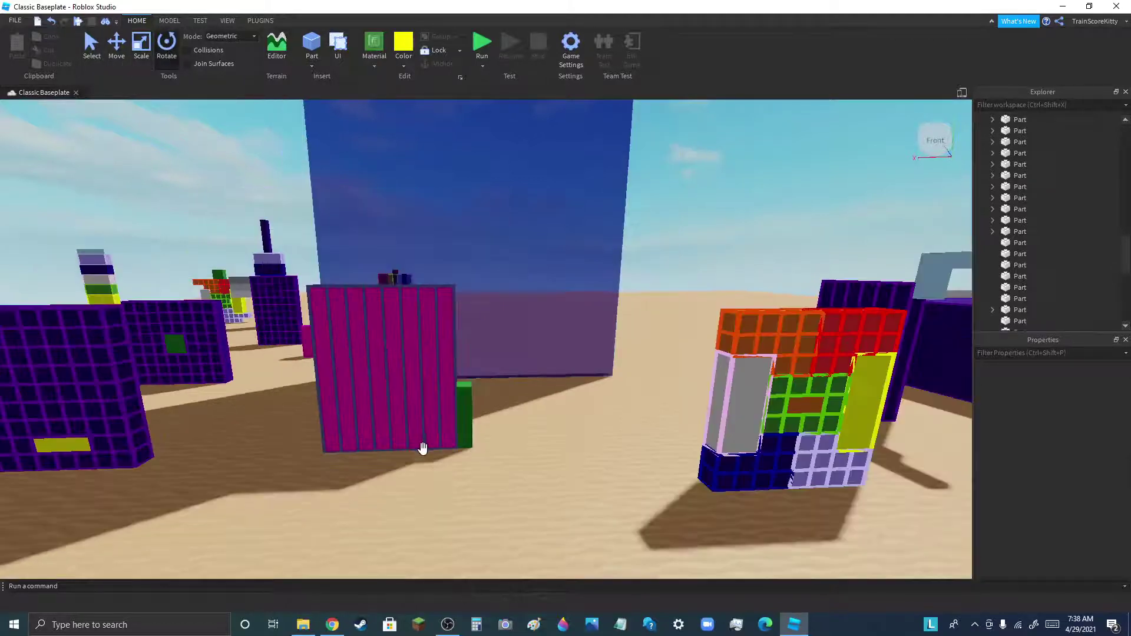
scroll(461, 225, "up", 5)
right_click_drag(462, 224, 471, 313)
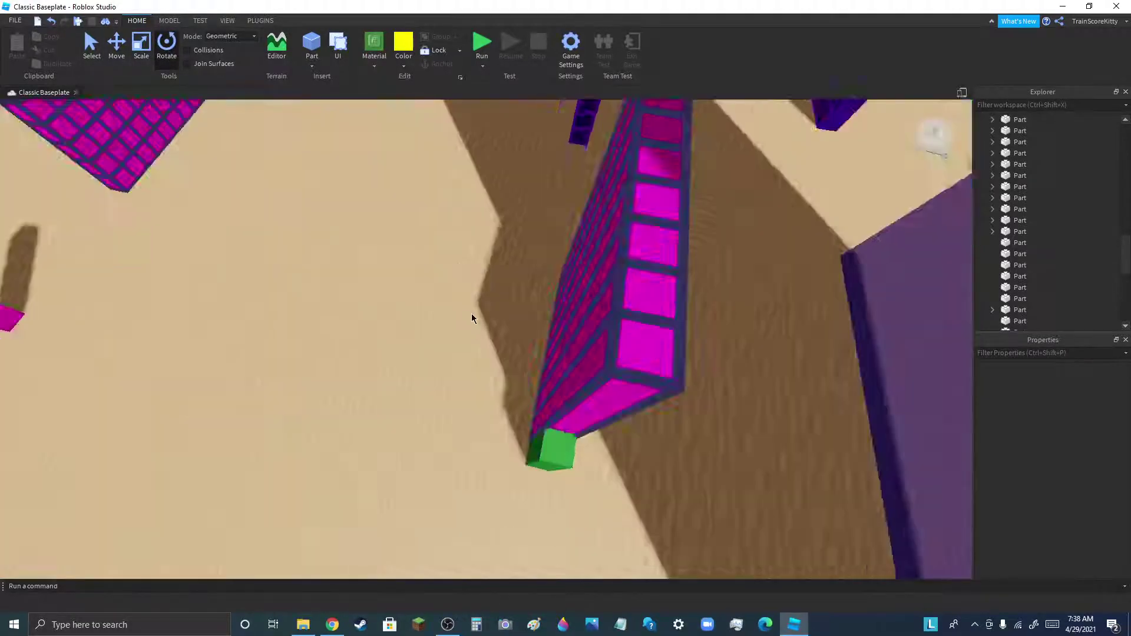
scroll(475, 312, "down", 5)
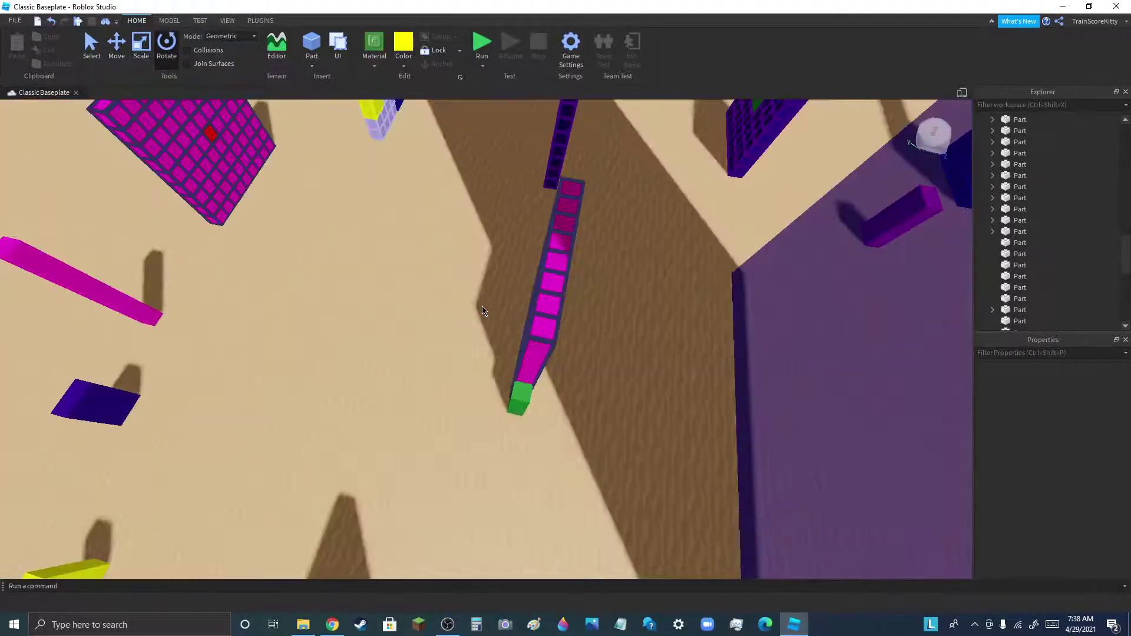
left_click_drag(508, 218, 652, 454)
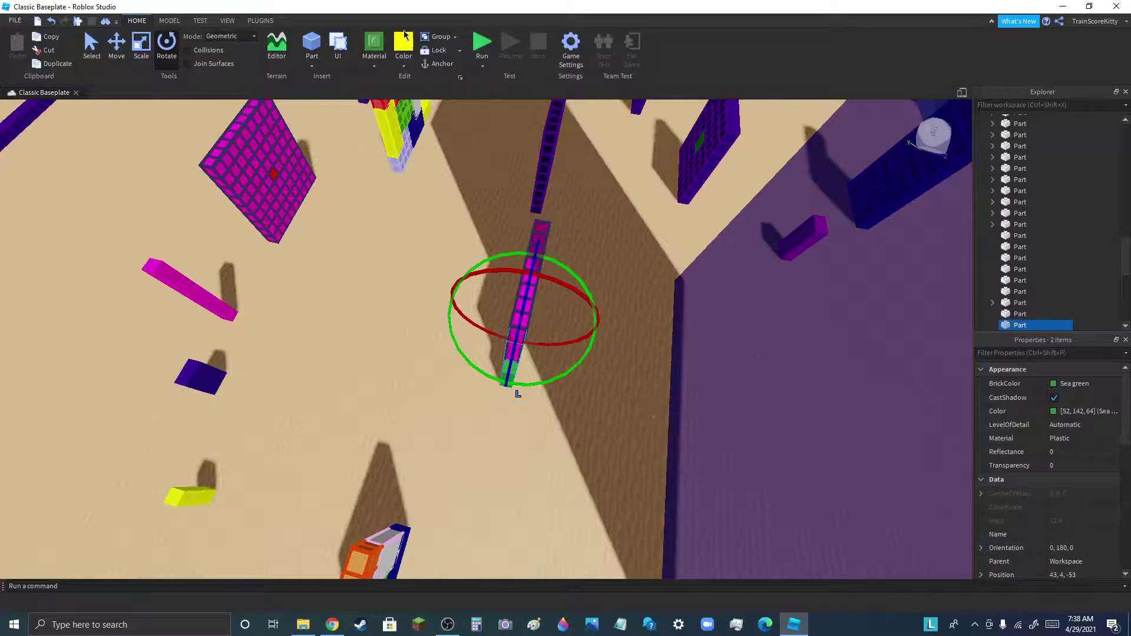
key("ctrl+g")
left_click_drag(512, 372, 330, 318)
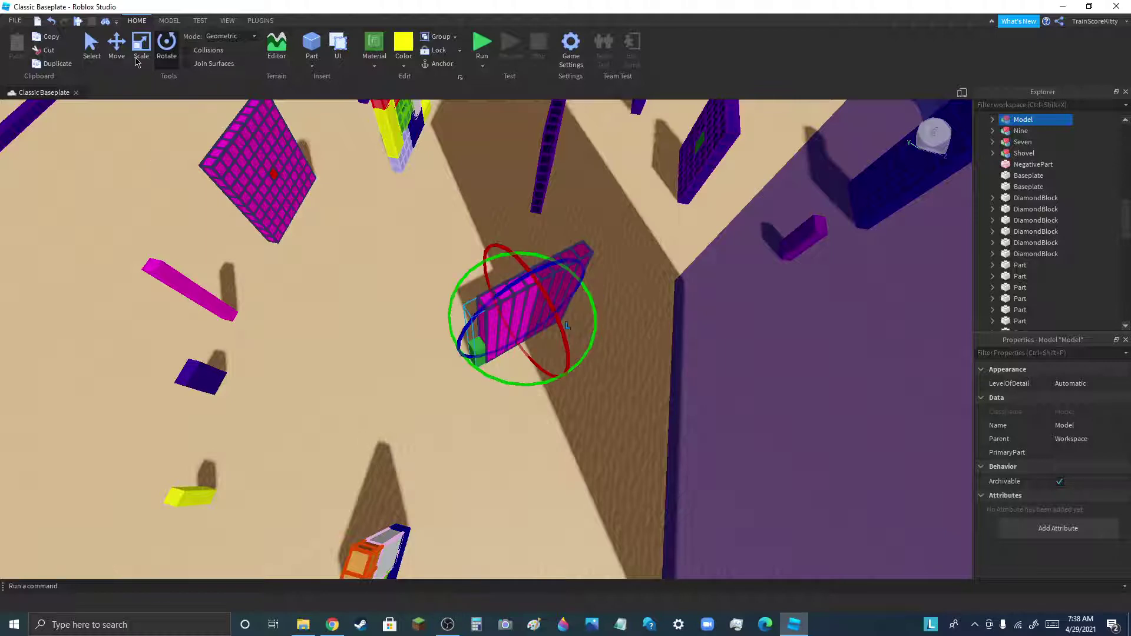
Move the grouped pink model across the sand to the area with the loose yellow and dark blue blocks
left_click(117, 52)
left_click_drag(592, 277, 356, 381)
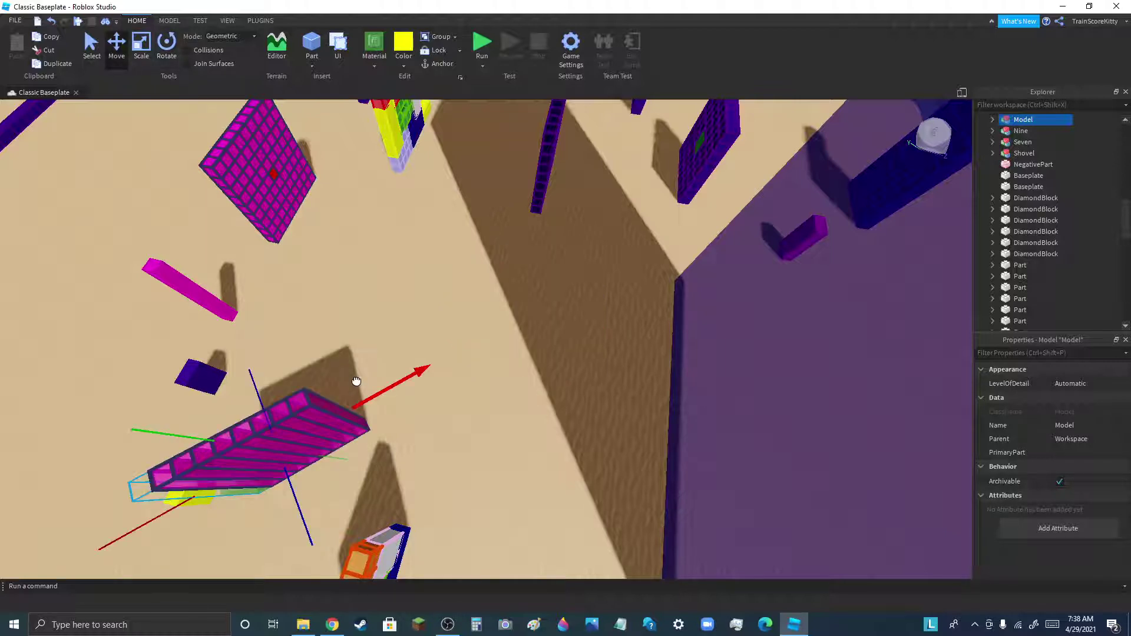
right_click_drag(356, 381, 295, 377)
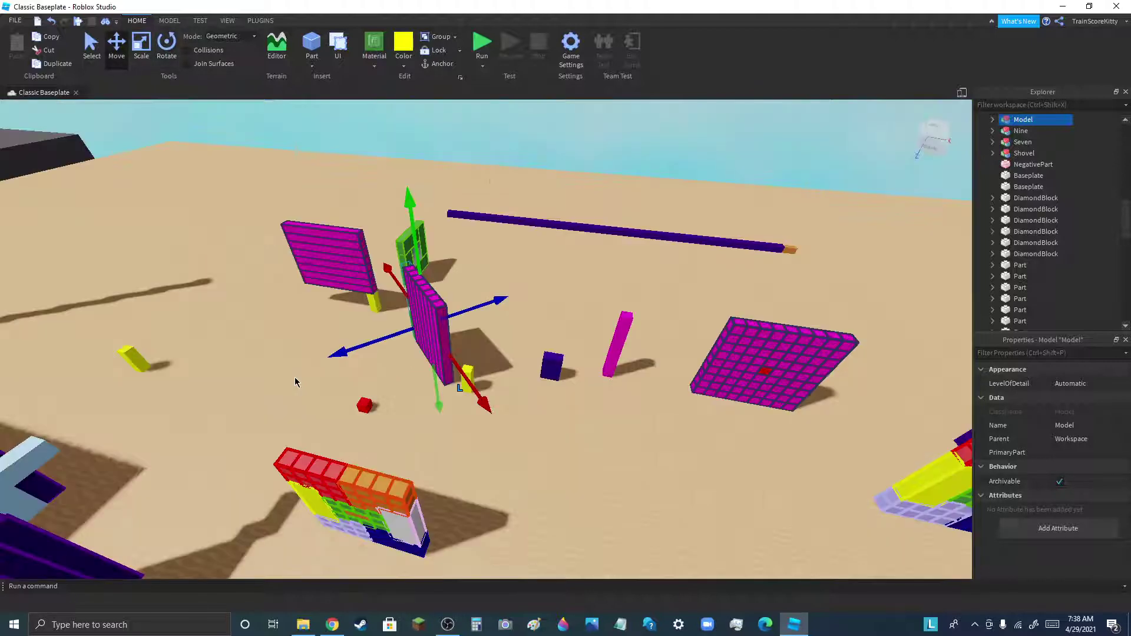
left_click_drag(484, 309, 533, 289)
scroll(532, 288, "up", 2)
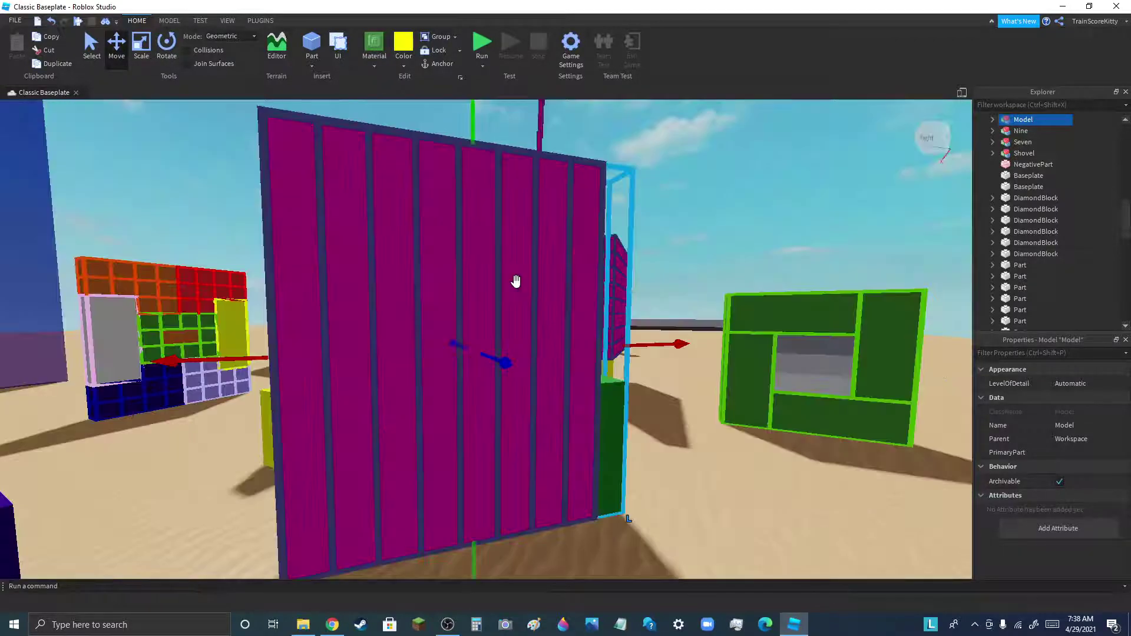
left_click_drag(497, 363, 628, 583)
scroll(581, 558, "down", 10)
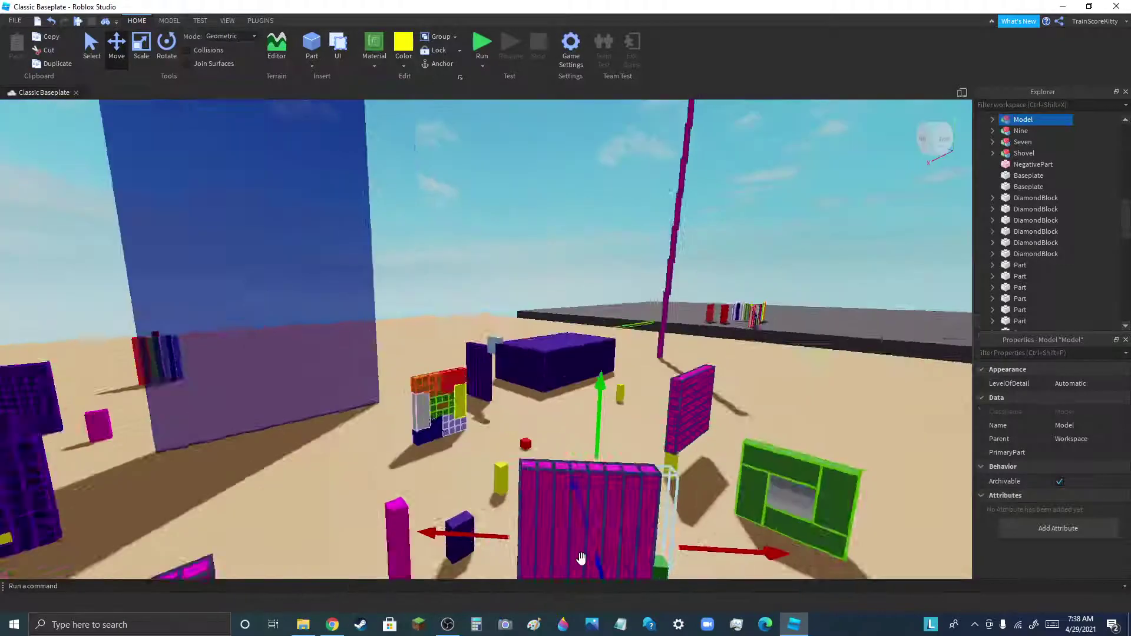
scroll(489, 232, "down", 5)
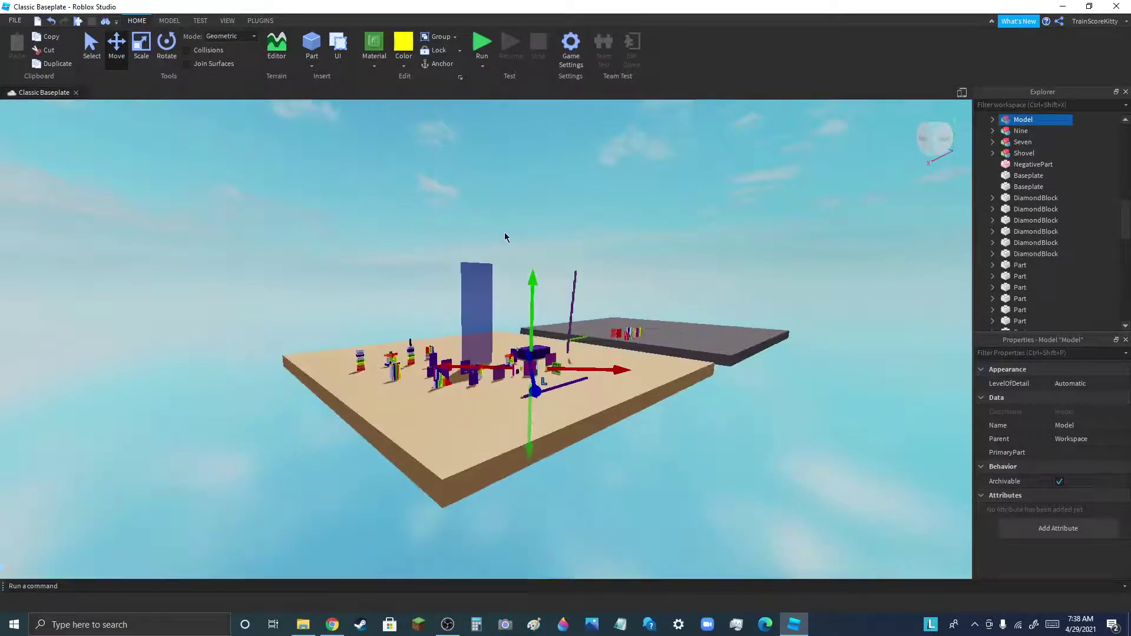
Lift the grouped pink model above the baseplate and set it down on open sand away from the other models
left_click_drag(532, 380, 542, 220)
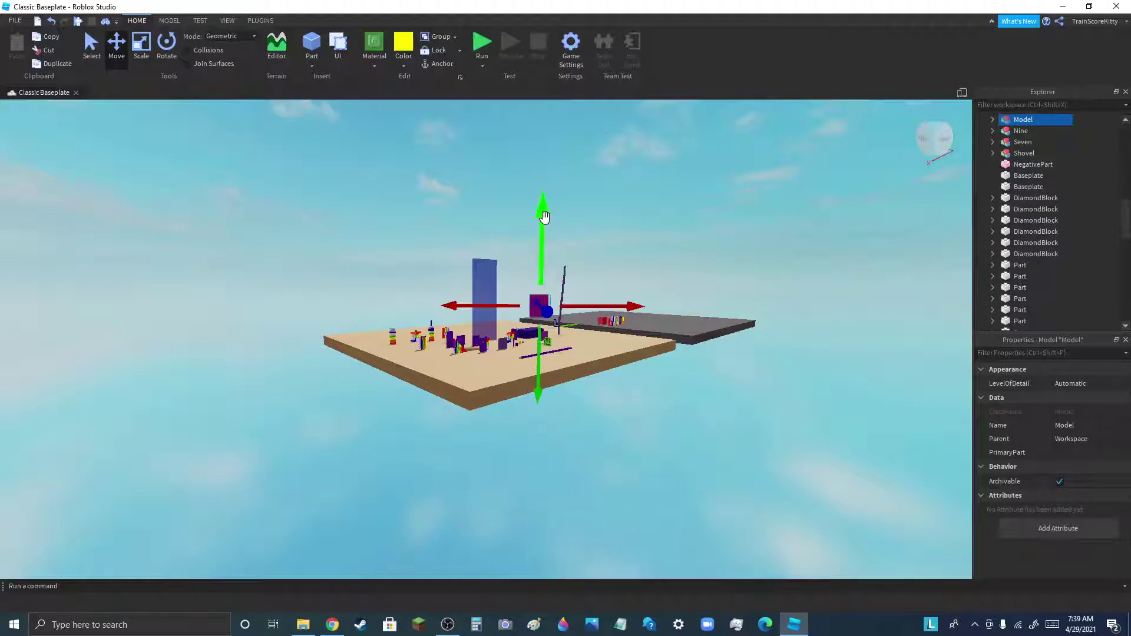
scroll(536, 291, "up", 6)
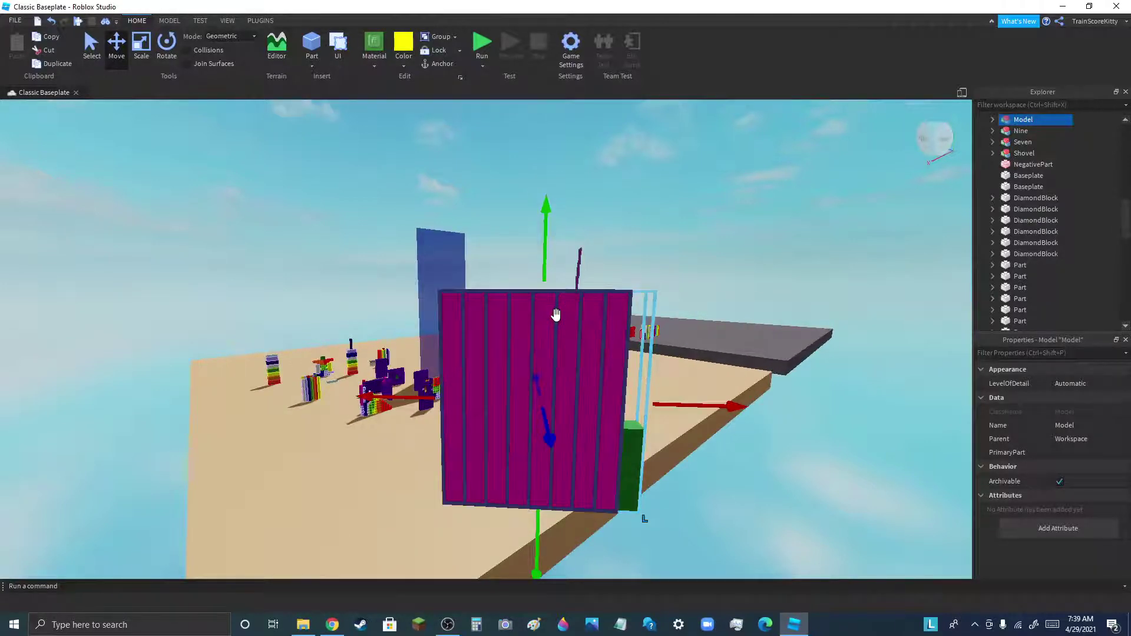
scroll(556, 321, "down", 10)
scroll(334, 442, "up", 2)
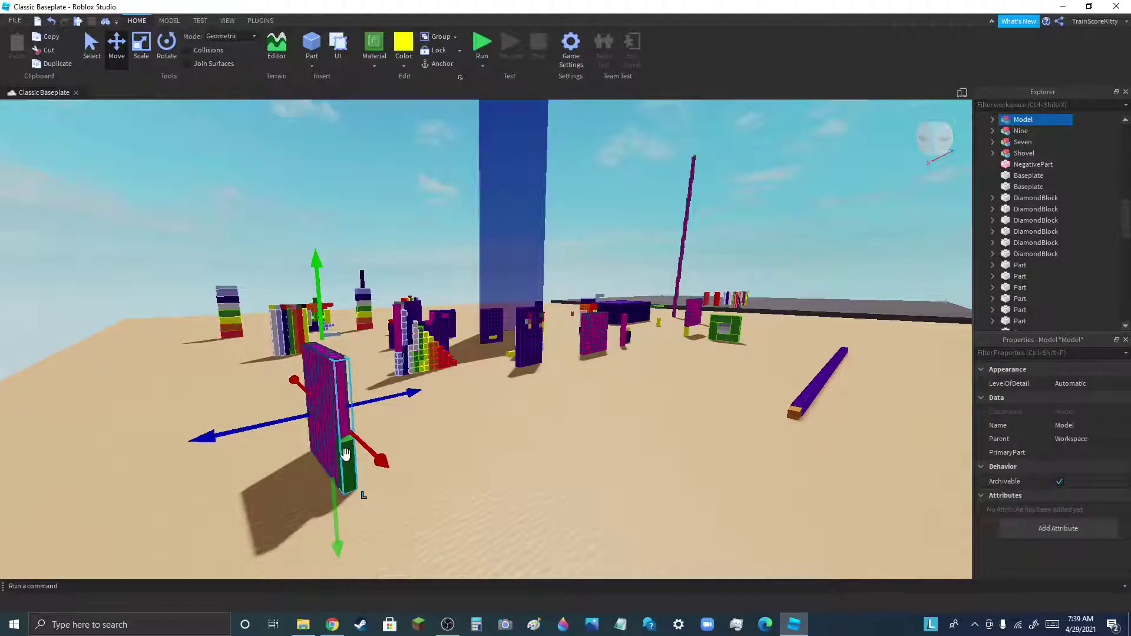
left_click(443, 627)
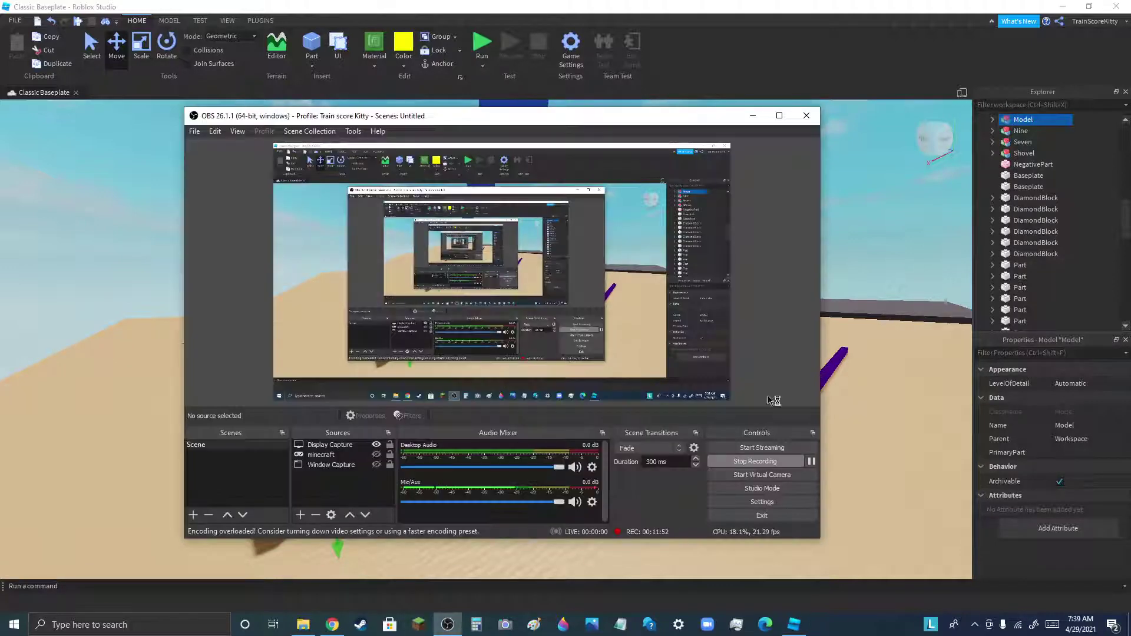
left_click(750, 117)
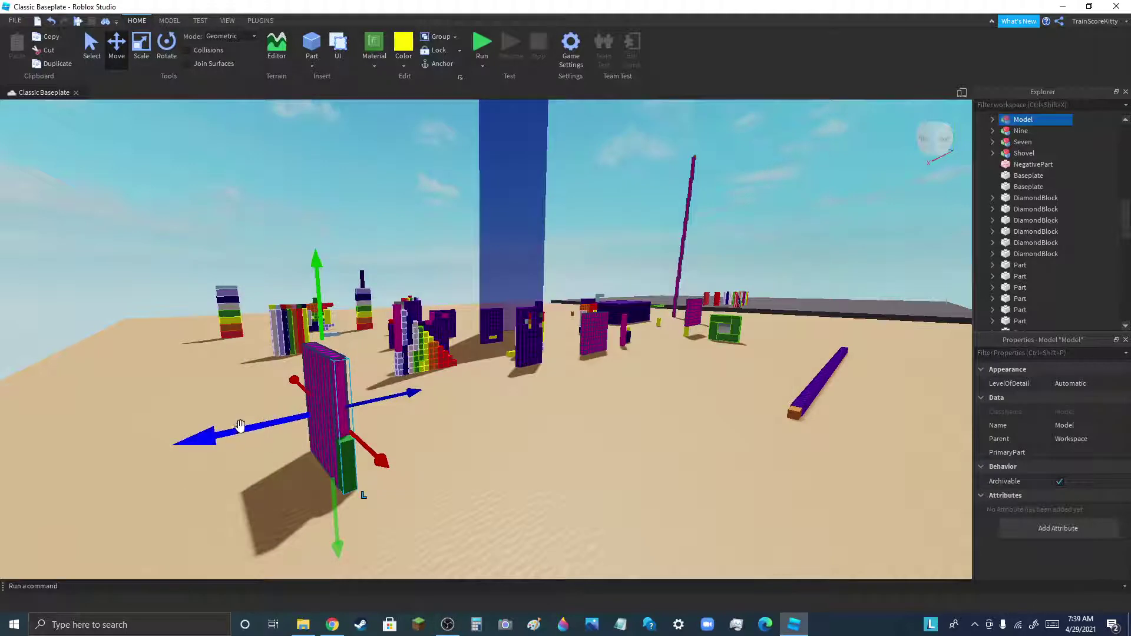
Move the grouped pink model back past the loose blocks to the sand beside the multicolored grid model
left_click_drag(336, 448, 675, 328)
scroll(676, 329, "up", 5)
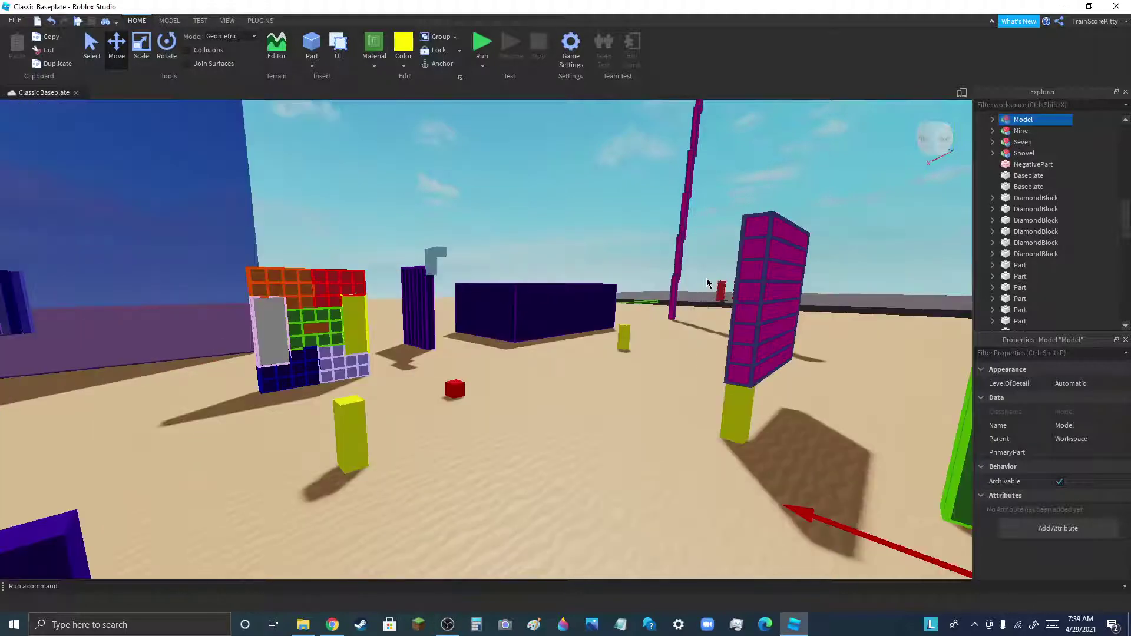
scroll(706, 278, "down", 1)
left_click_drag(776, 383, 447, 380)
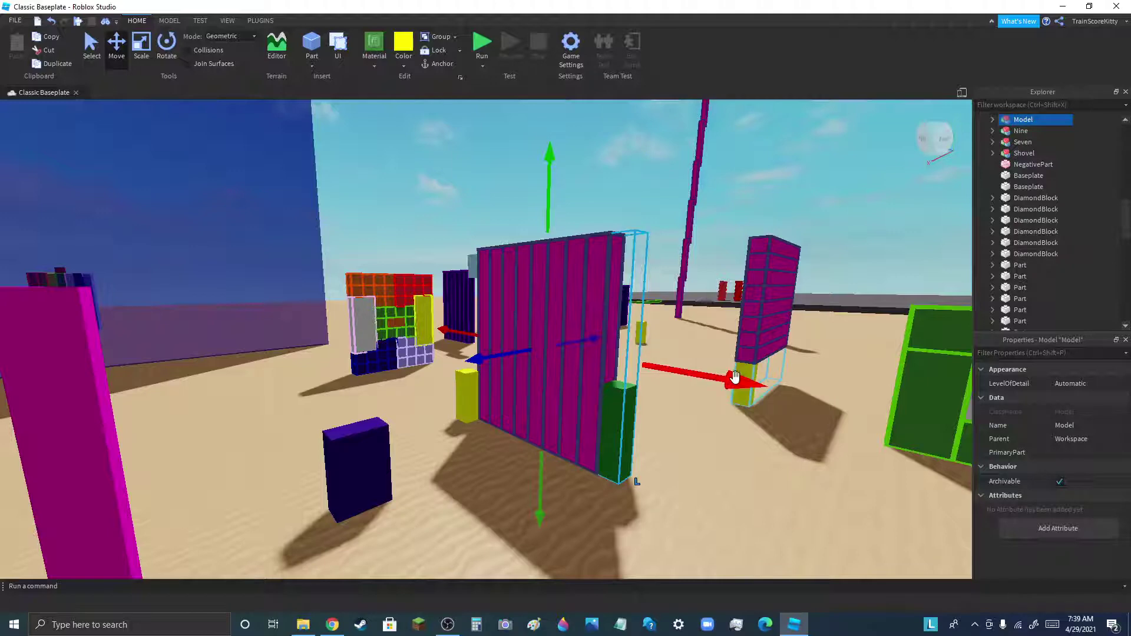
left_click_drag(739, 380, 187, 428)
right_click_drag(522, 364, 442, 338)
scroll(232, 311, "down", 4)
scroll(255, 317, "up", 3)
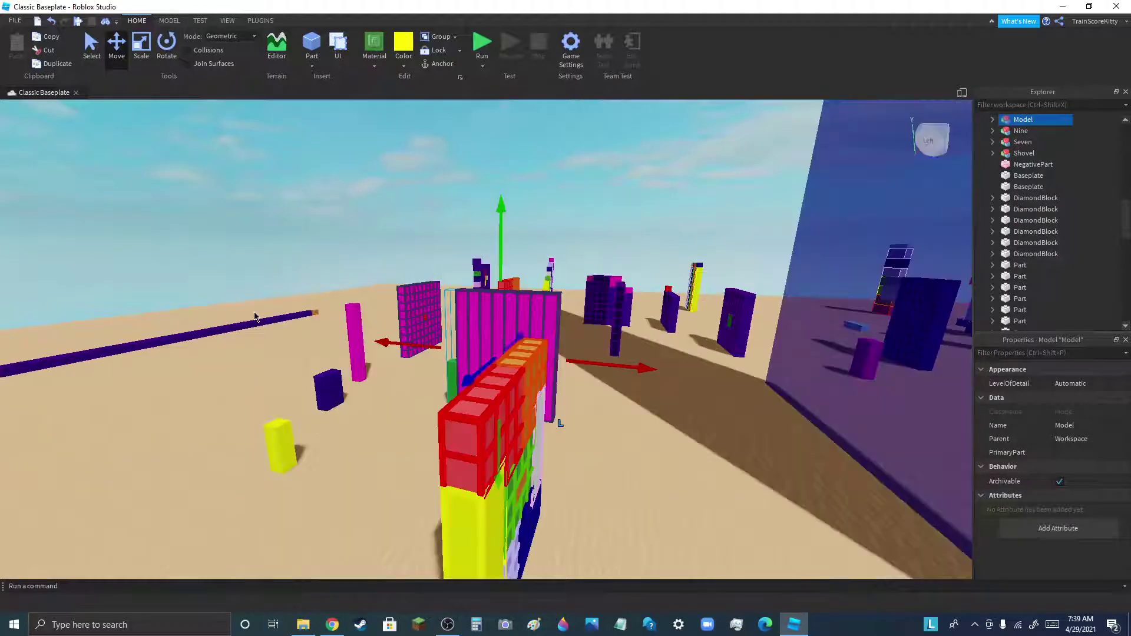
scroll(300, 280, "down", 4)
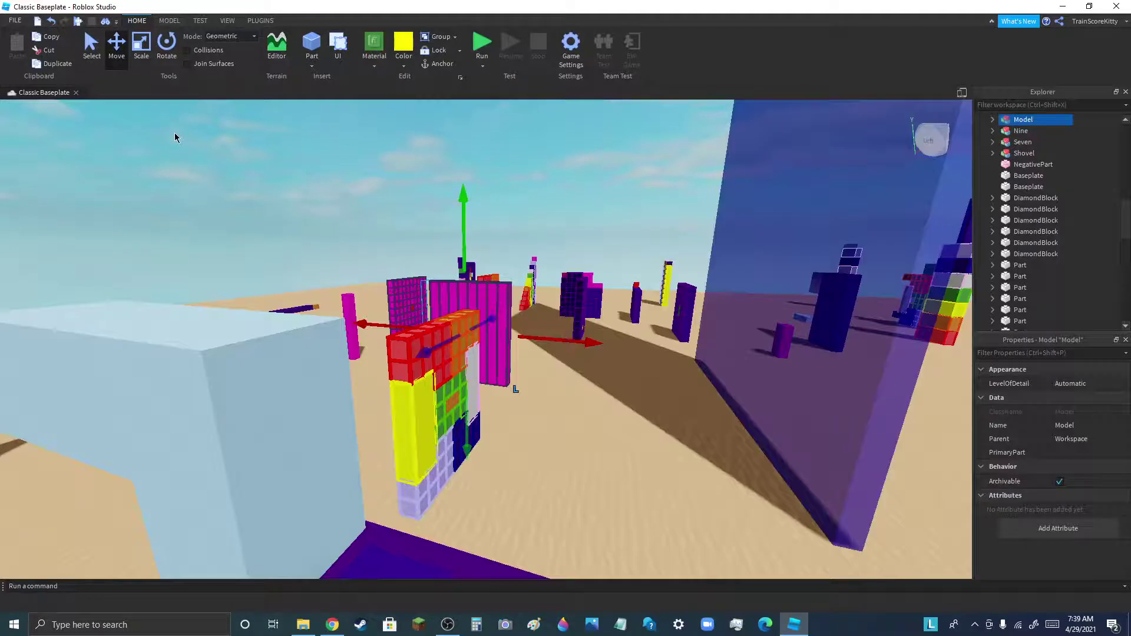
Rotate the grouped pink model about its vertical axis until it runs parallel to the multicolored grid model
left_click(171, 63)
left_click_drag(499, 350, 396, 347)
scroll(475, 328, "down", 4)
scroll(512, 401, "up", 4)
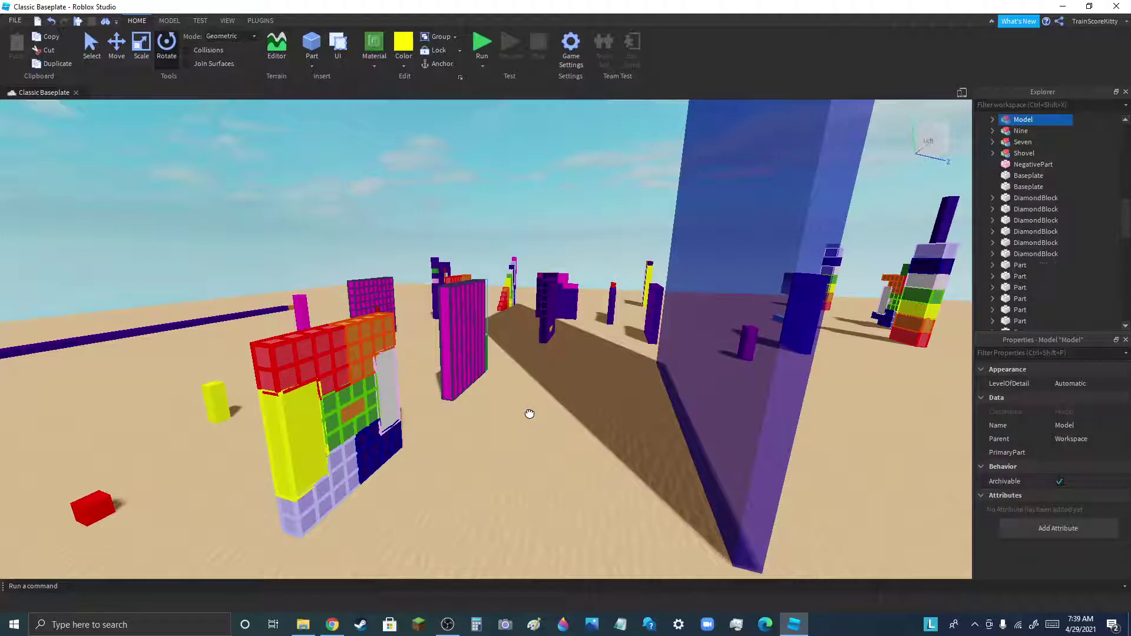
left_click_drag(529, 414, 522, 412)
Duplicate the grouped pink model and move the copy away across the sand to a separate spot
key("ctrl+d")
left_click(117, 47)
left_click_drag(433, 358, 330, 331)
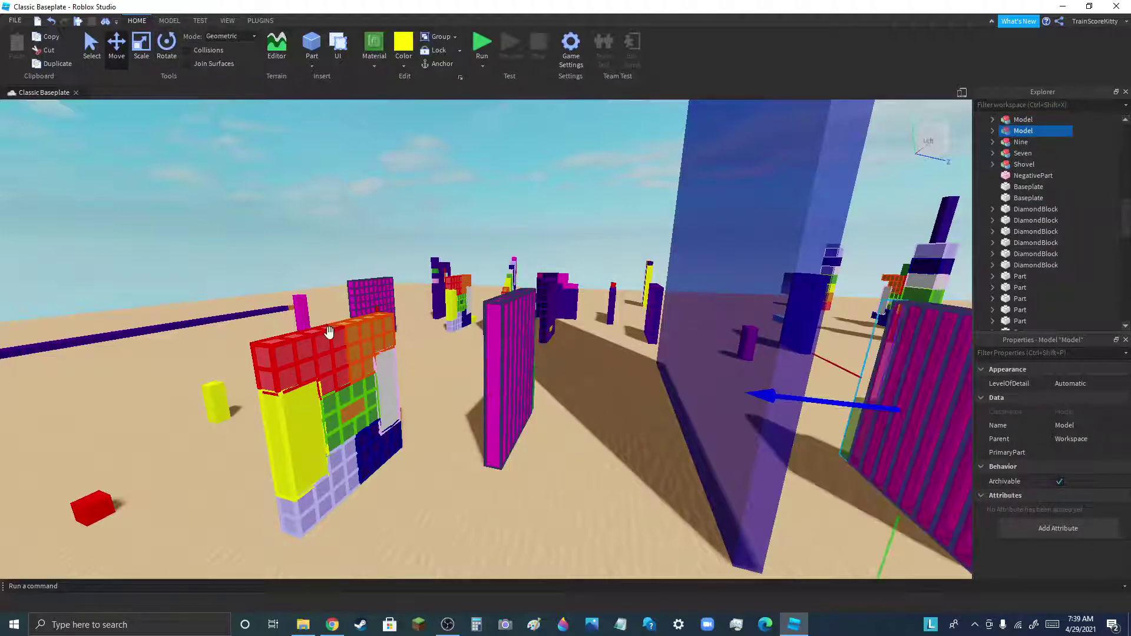
left_click(329, 332)
right_click_drag(328, 331, 98, 352)
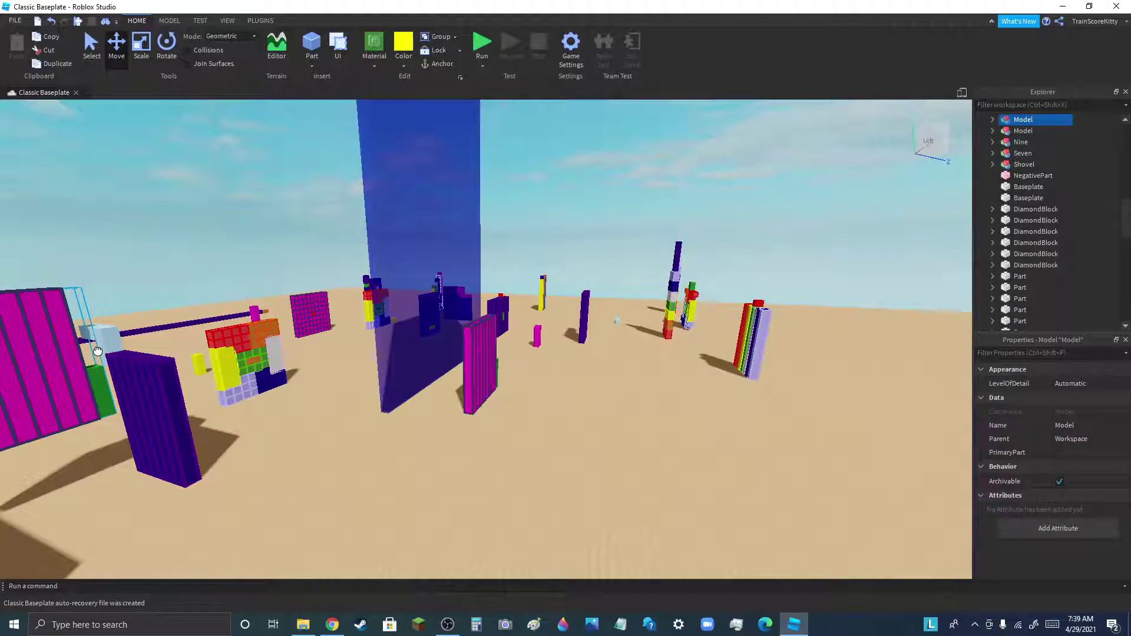
Move the duplicated pink model past the large dark purple box to open sand between the tall pink pole and the horizontally striped pink model
left_click(308, 450)
key("f")
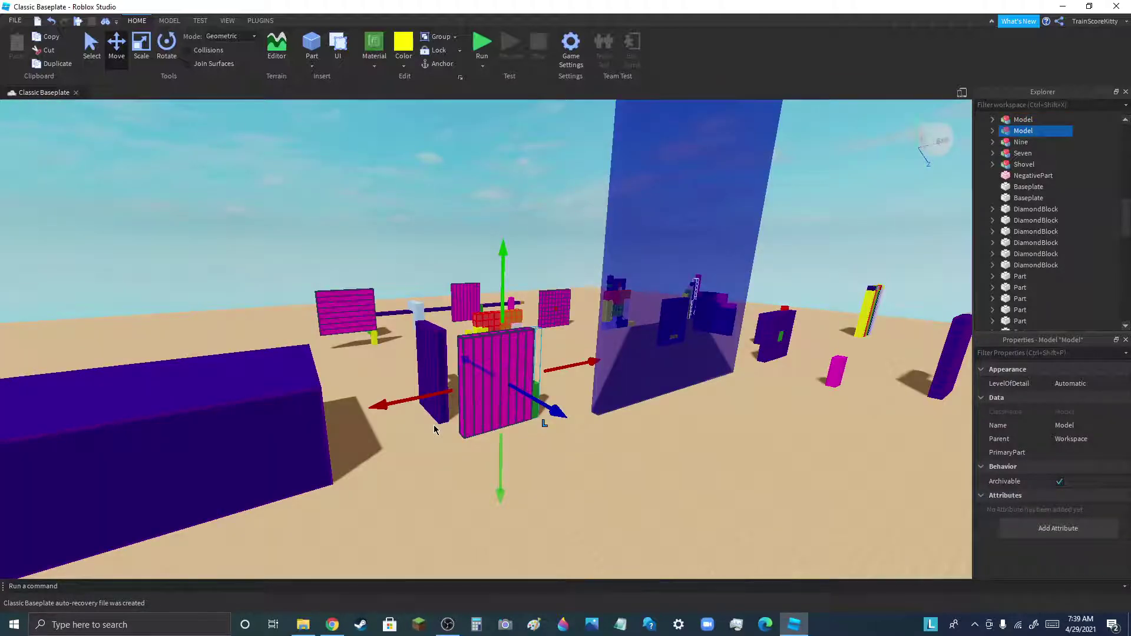
scroll(433, 429, "up", 3)
right_click_drag(433, 429, 595, 313)
scroll(627, 201, "down", 10)
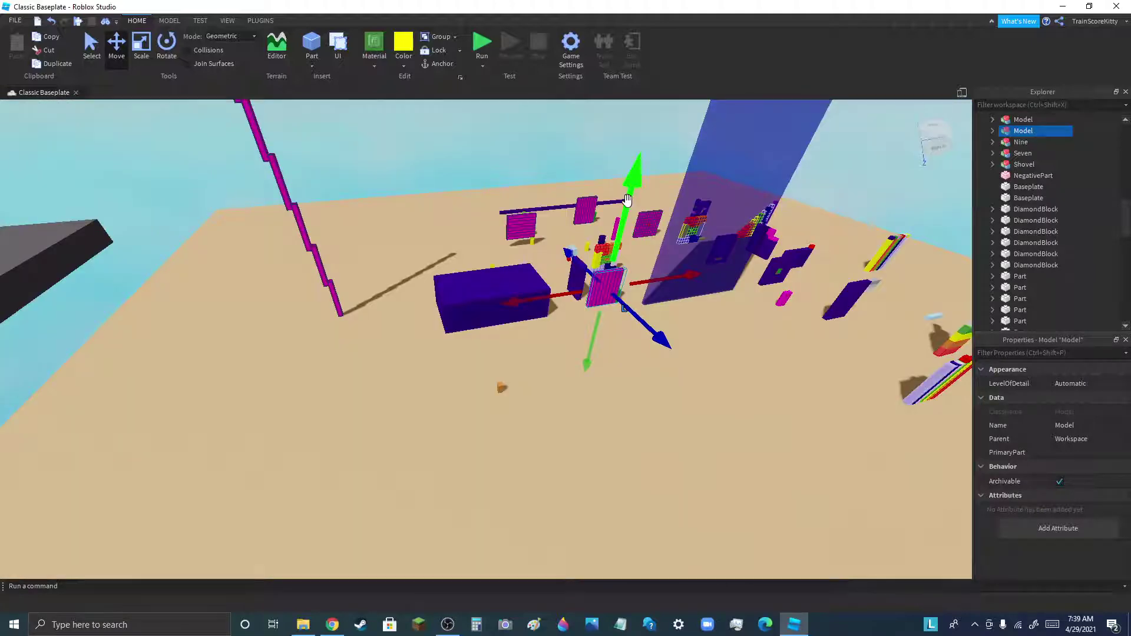
scroll(627, 201, "up", 5)
right_click_drag(627, 200, 615, 387)
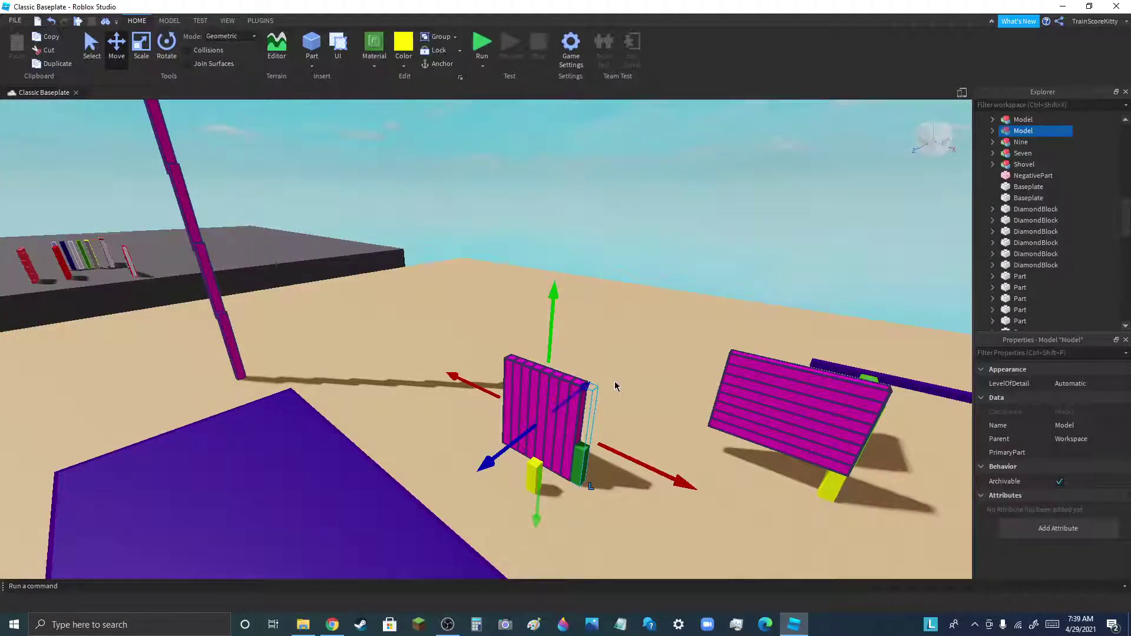
scroll(615, 386, "up", 2)
left_click_drag(523, 461, 522, 386)
scroll(523, 386, "up", 5)
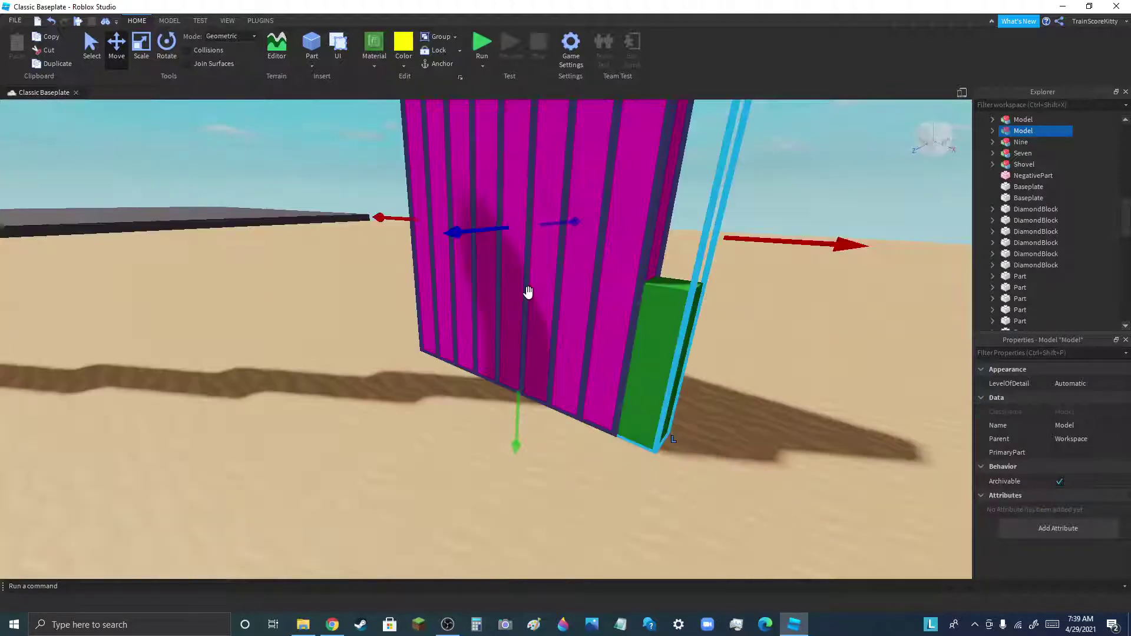
scroll(528, 293, "down", 4)
Ungroup the duplicated pink model and pull its green post away from the plank panel
left_click(453, 39)
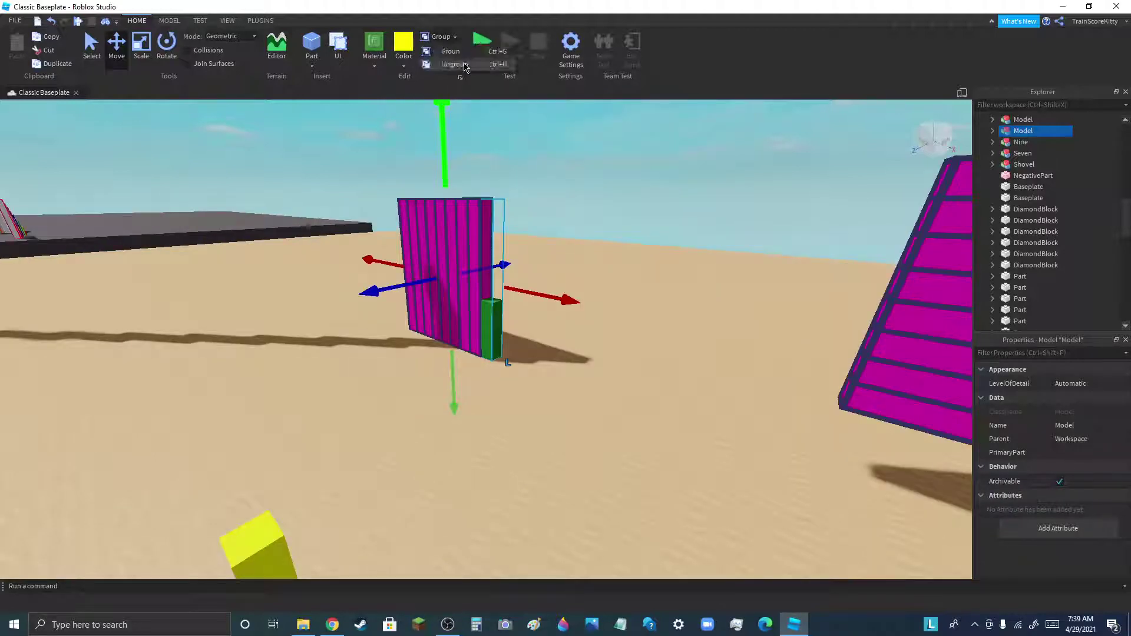
left_click(463, 65)
left_click(387, 297)
scroll(387, 297, "up", 4)
left_click(652, 353)
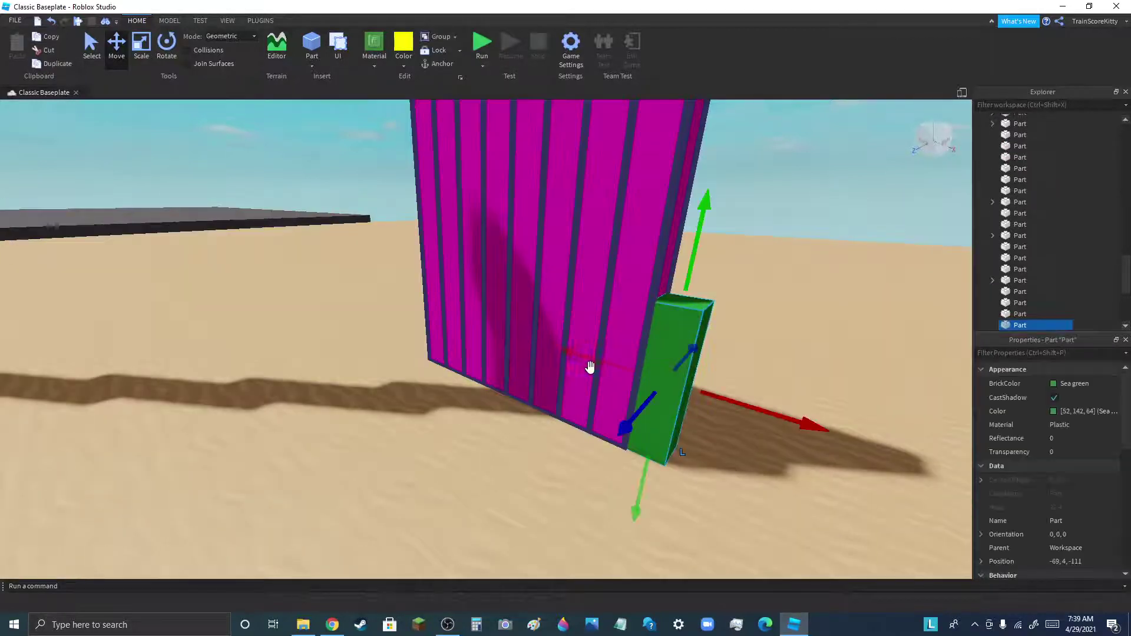
left_click_drag(596, 355, 737, 380)
left_click(560, 348)
Try to move the light green beam bridging the two baseplates separately from its dark green end piece
scroll(613, 352, "down", 5)
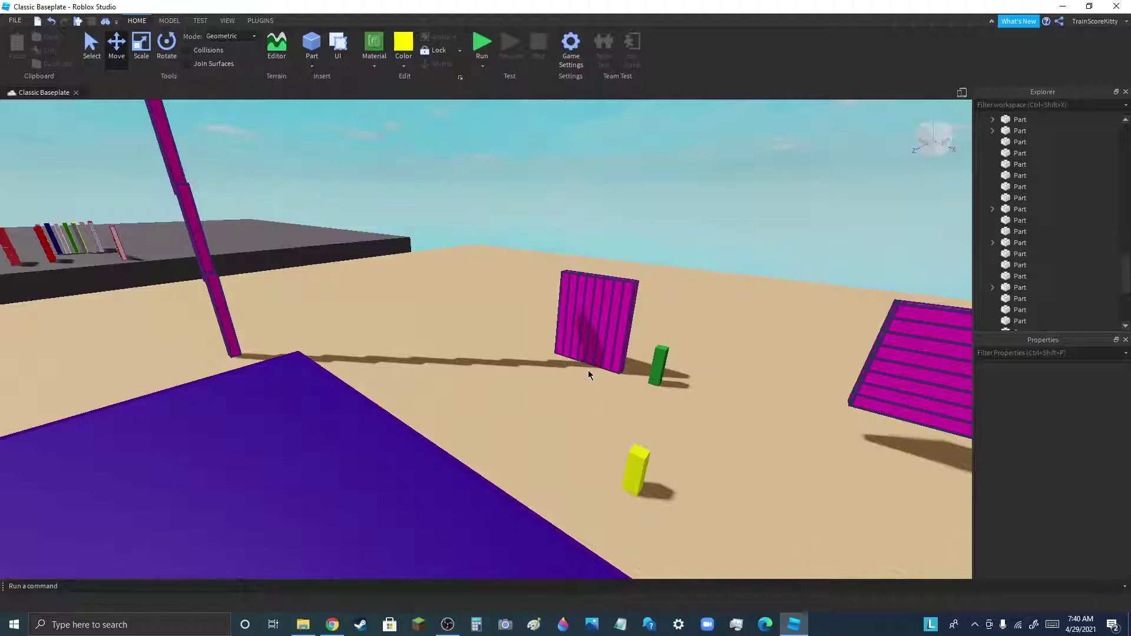
scroll(588, 372, "down", 10)
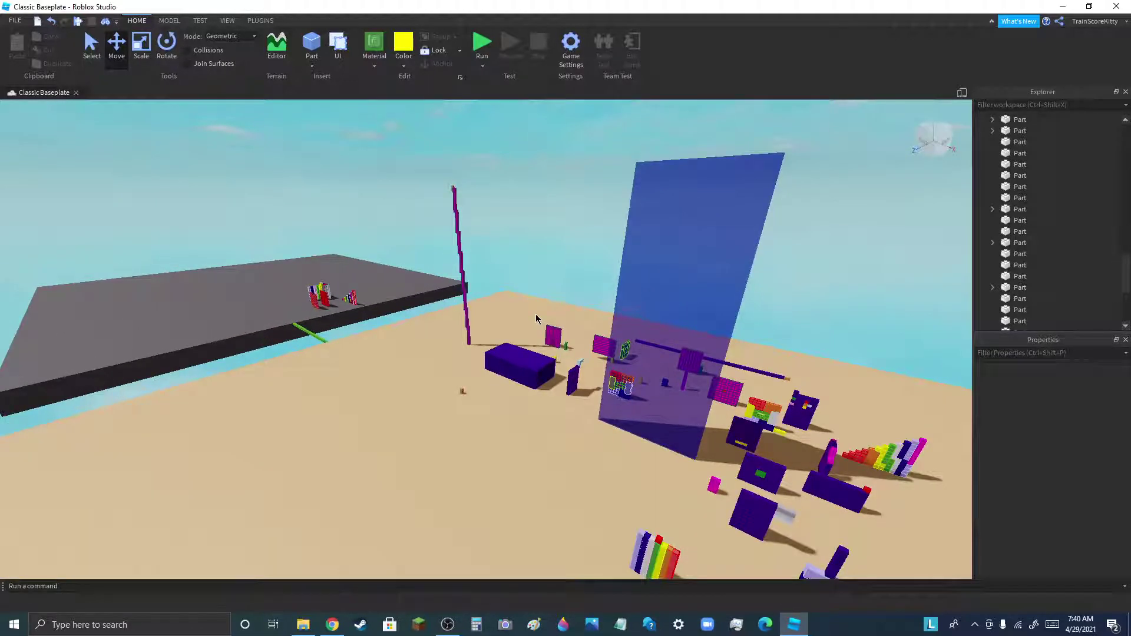
scroll(535, 318, "down", 5)
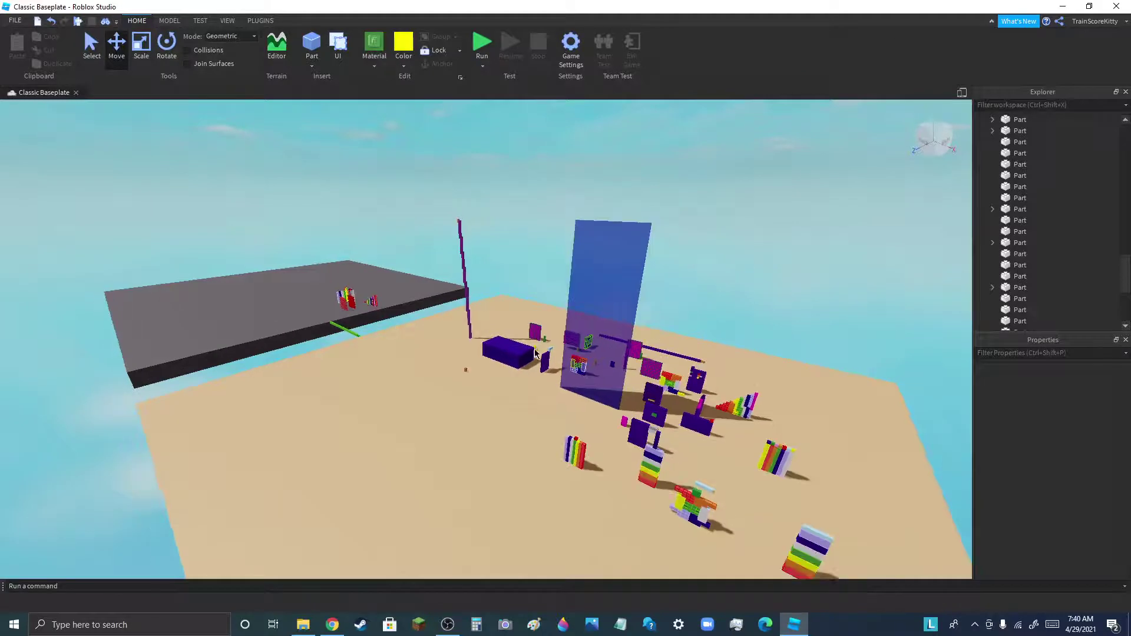
scroll(353, 330, "up", 12)
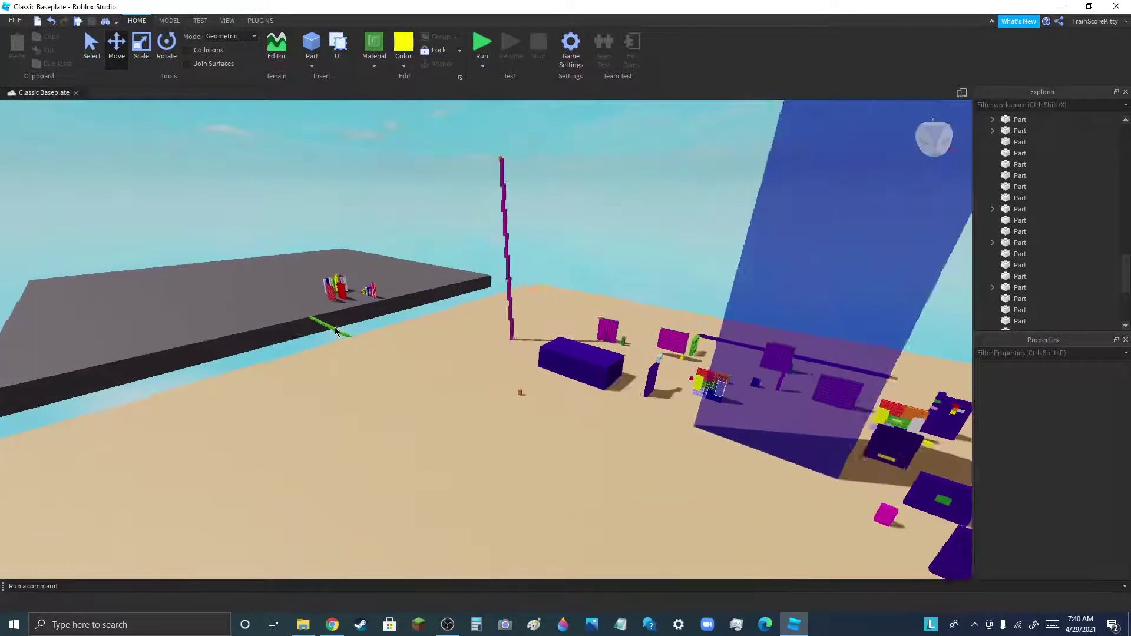
scroll(352, 330, "up", 10)
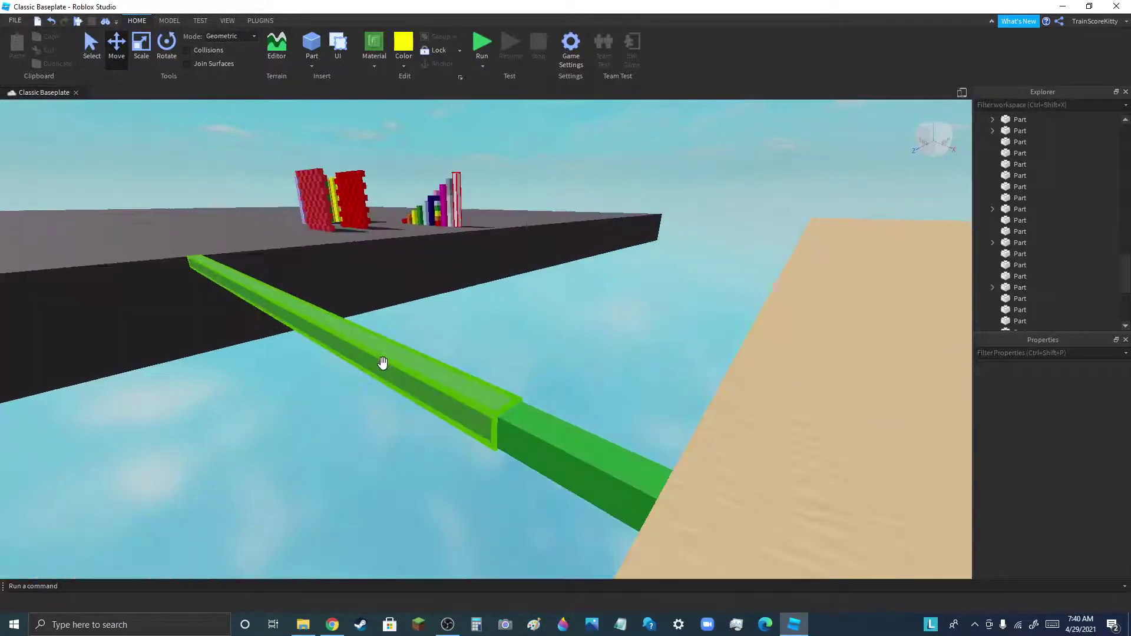
left_click(378, 362)
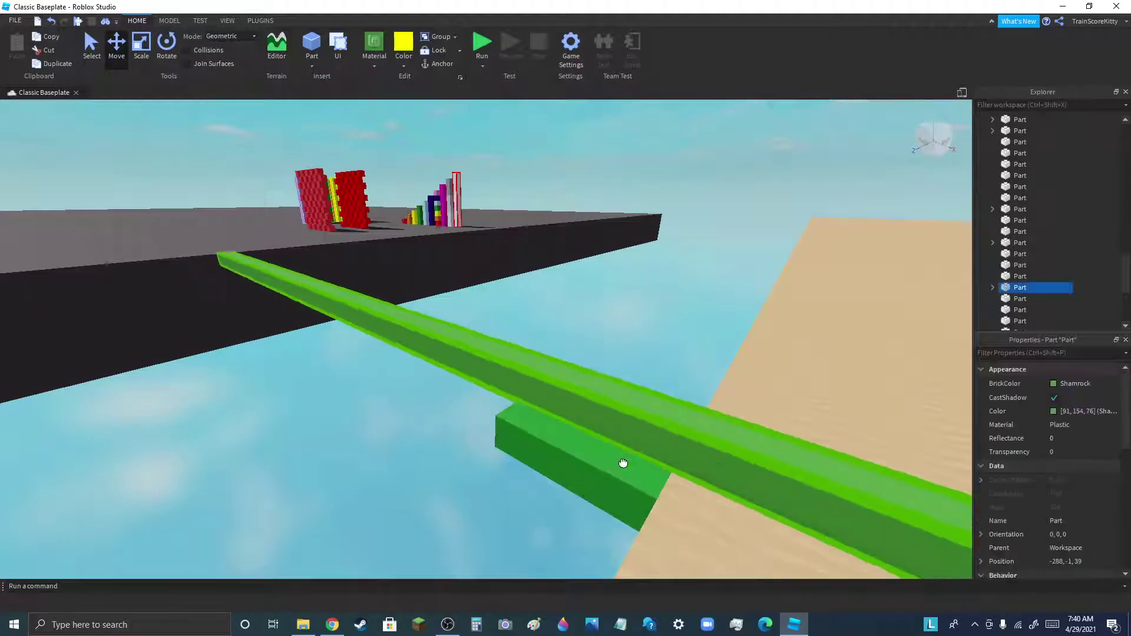
left_click_drag(623, 463, 538, 421)
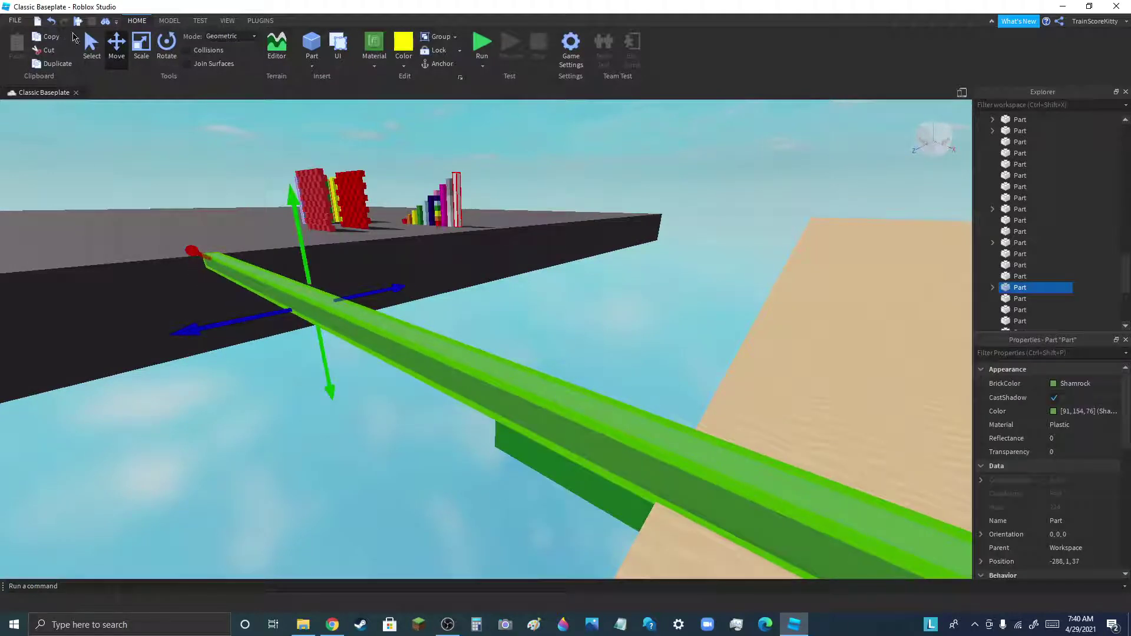
left_click(699, 394)
Select the light green beam and its dark green end piece across the gap and group them into one model
right_click_drag(699, 395, 711, 399)
scroll(711, 399, "down", 8)
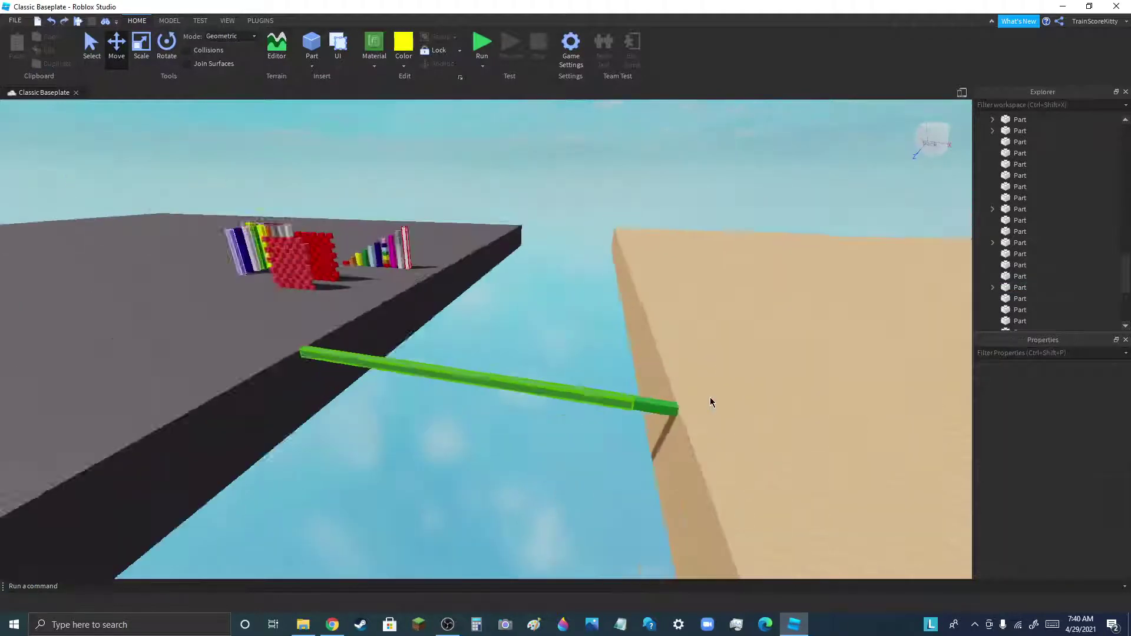
left_click_drag(387, 345, 875, 478)
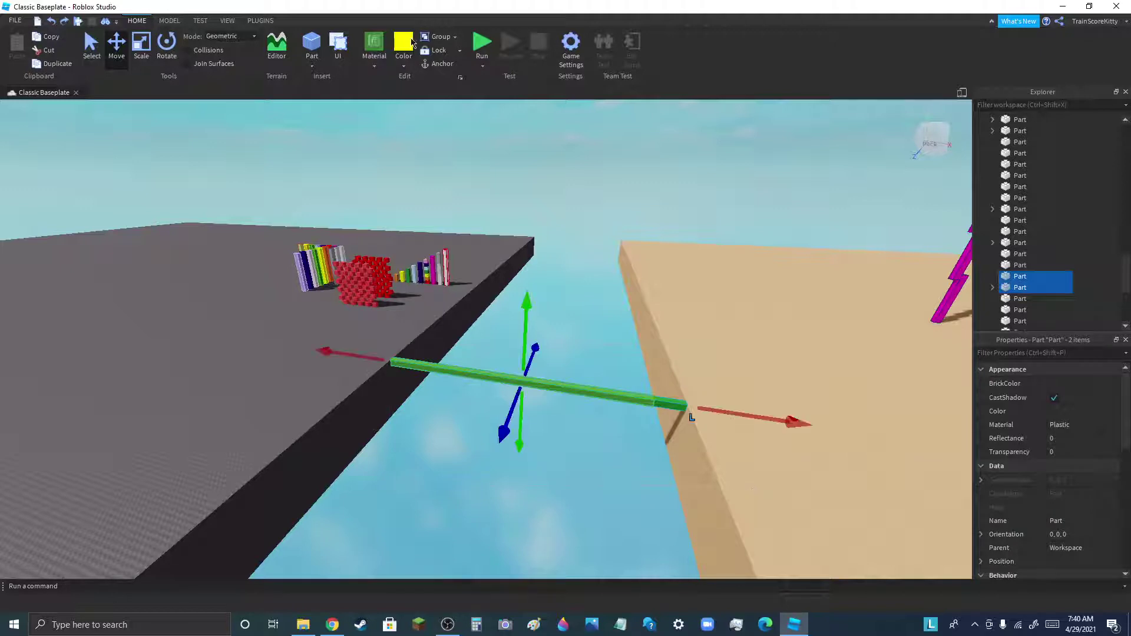
key("ctrl+g")
Move the grouped green beam out of the gap between the baseplates and onto the sand
left_click_drag(518, 442, 549, 478)
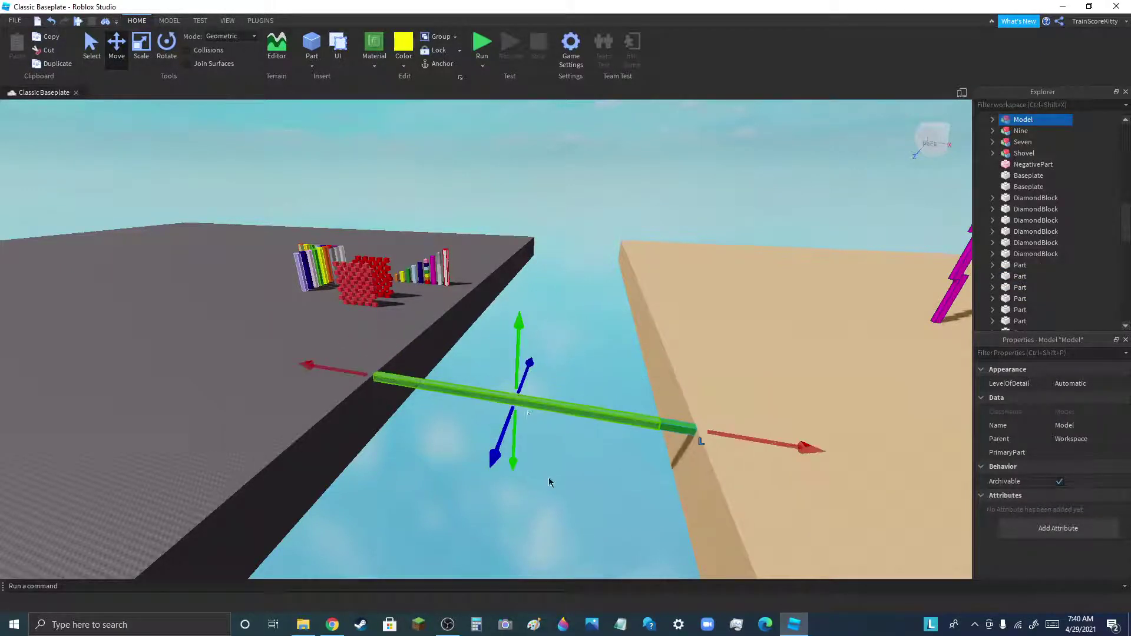
mouse_move(524, 359)
left_mouse_down()
mouse_move(580, 10)
mouse_move(543, 355)
left_mouse_up()
scroll(812, 444, "up", 1)
scroll(812, 444, "up", 2)
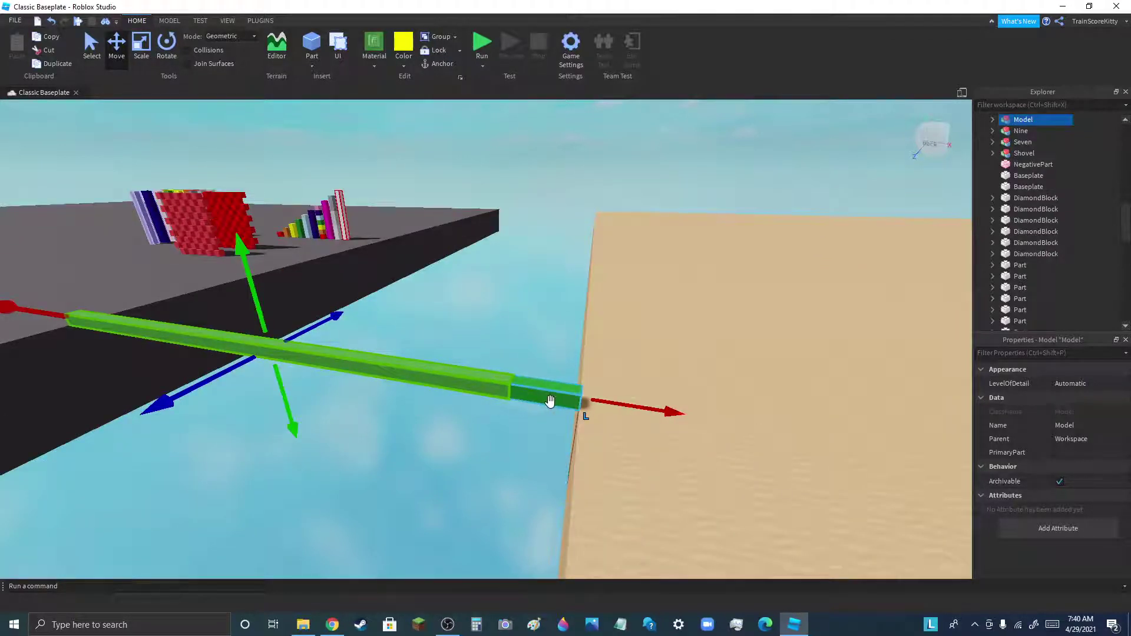
left_click_drag(552, 401, 915, 387)
left_click_drag(284, 315, 792, 322)
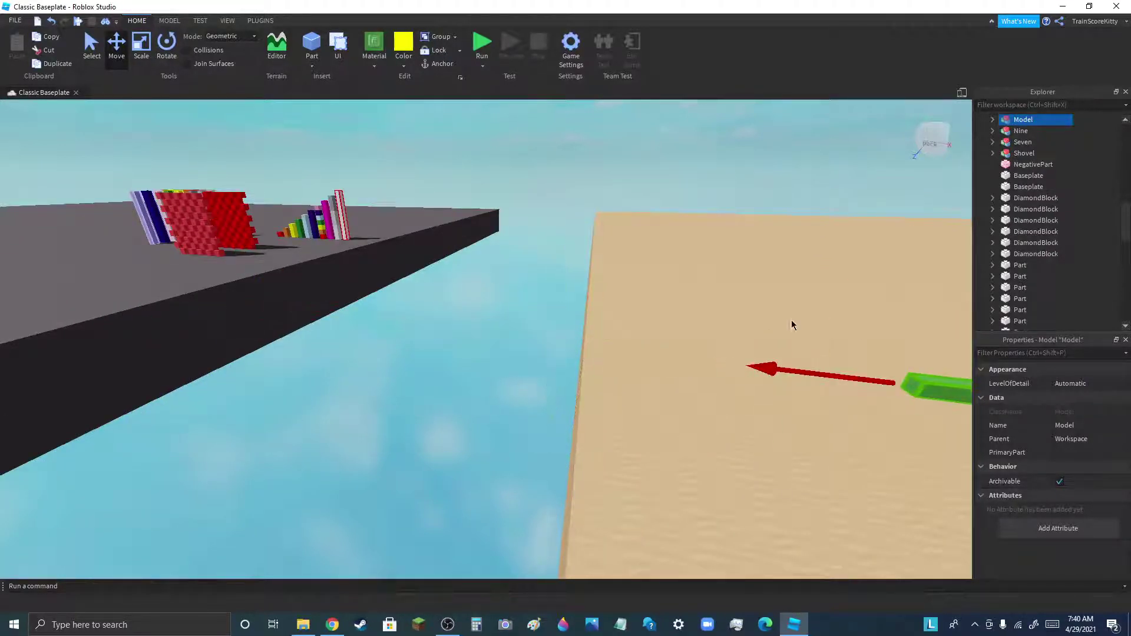
Drag the grouped green beam from its spot on the sand farther into the distance
scroll(281, 328, "down", 3)
scroll(659, 335, "up", 2)
scroll(560, 397, "up", 3)
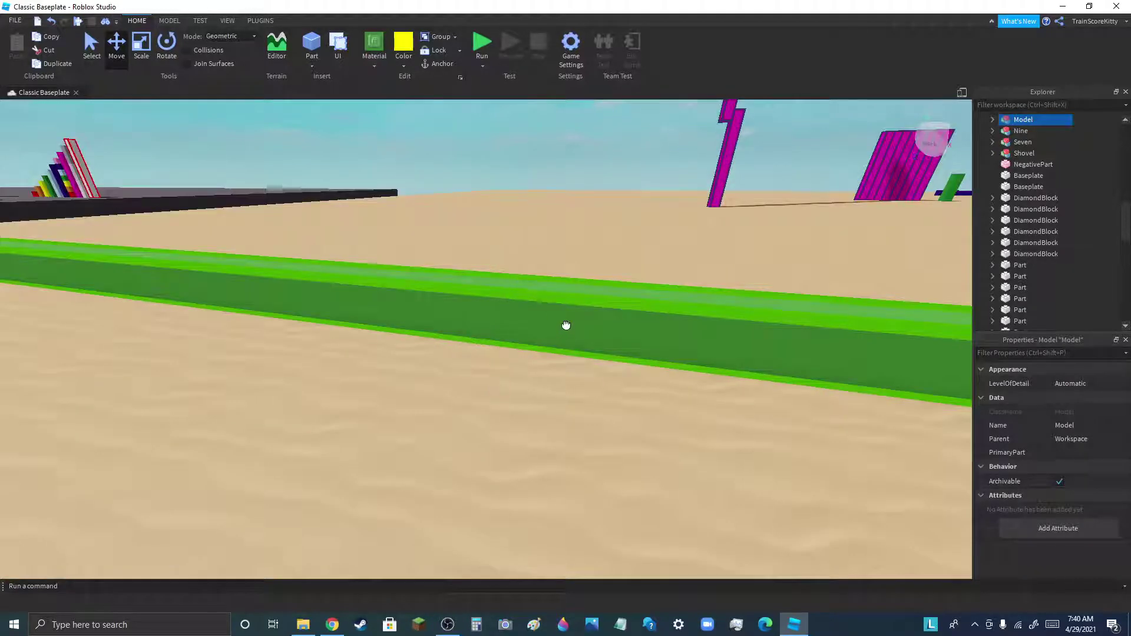
scroll(601, 261, "up", 2)
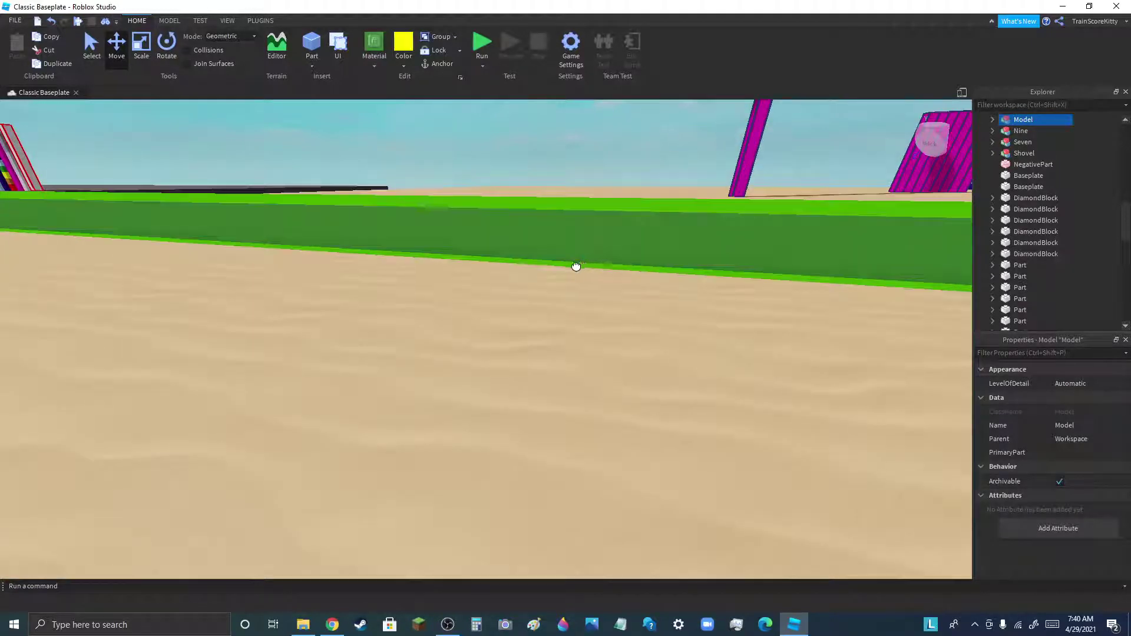
left_click_drag(576, 266, 697, 181)
Look over the baseplates from above and below to locate the grouped green beam
scroll(505, 472, "down", 8)
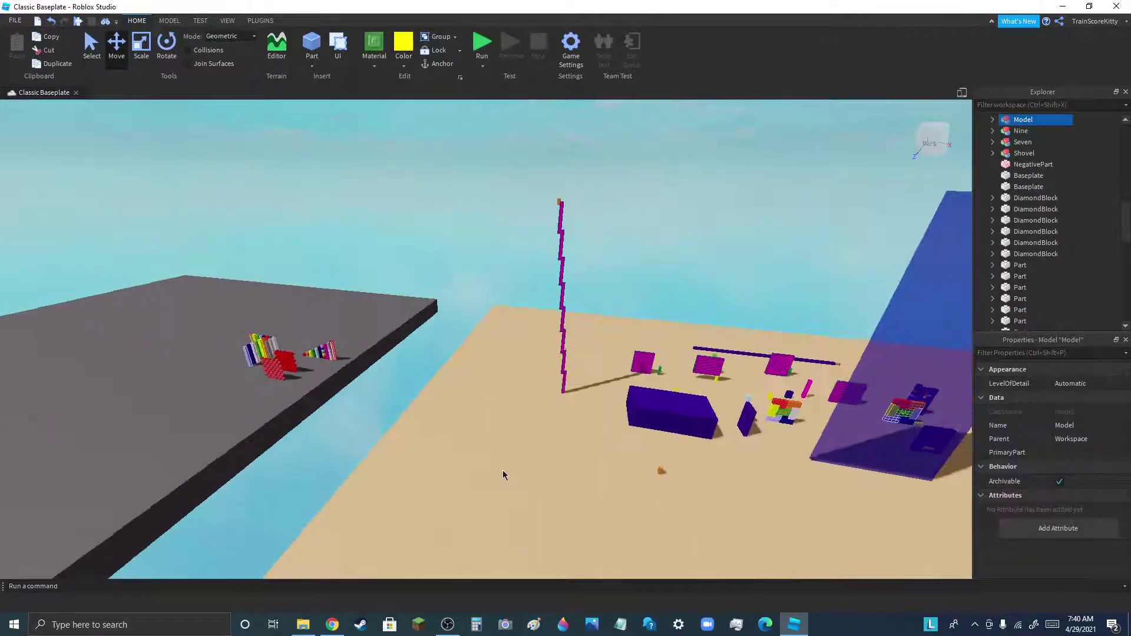
left_click(503, 475)
scroll(504, 473, "down", 5)
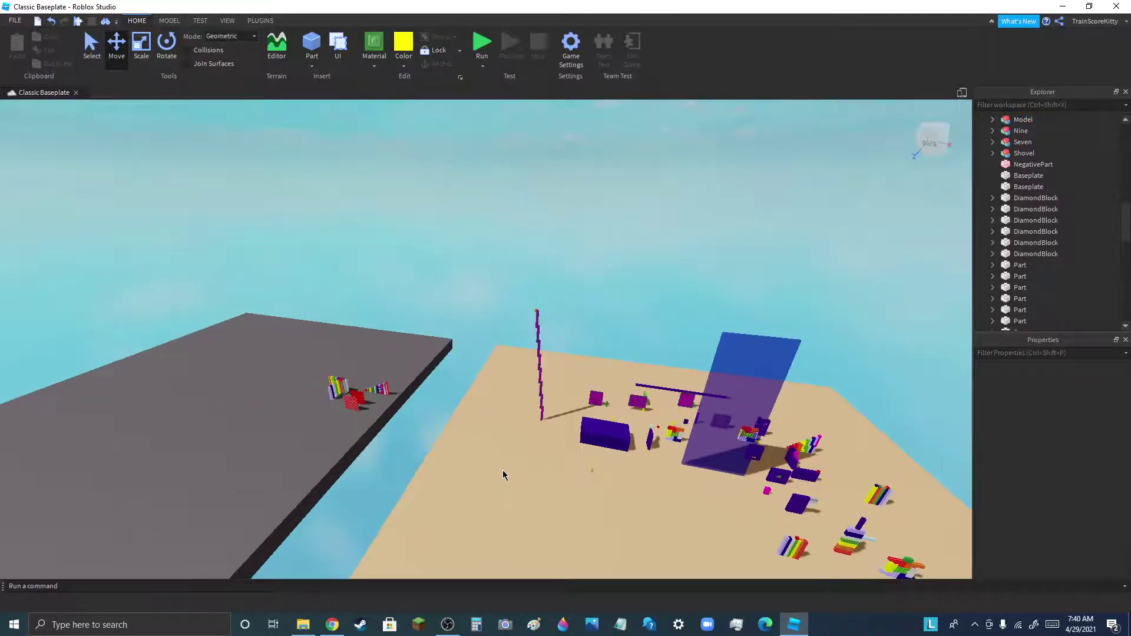
scroll(564, 513, "up", 10)
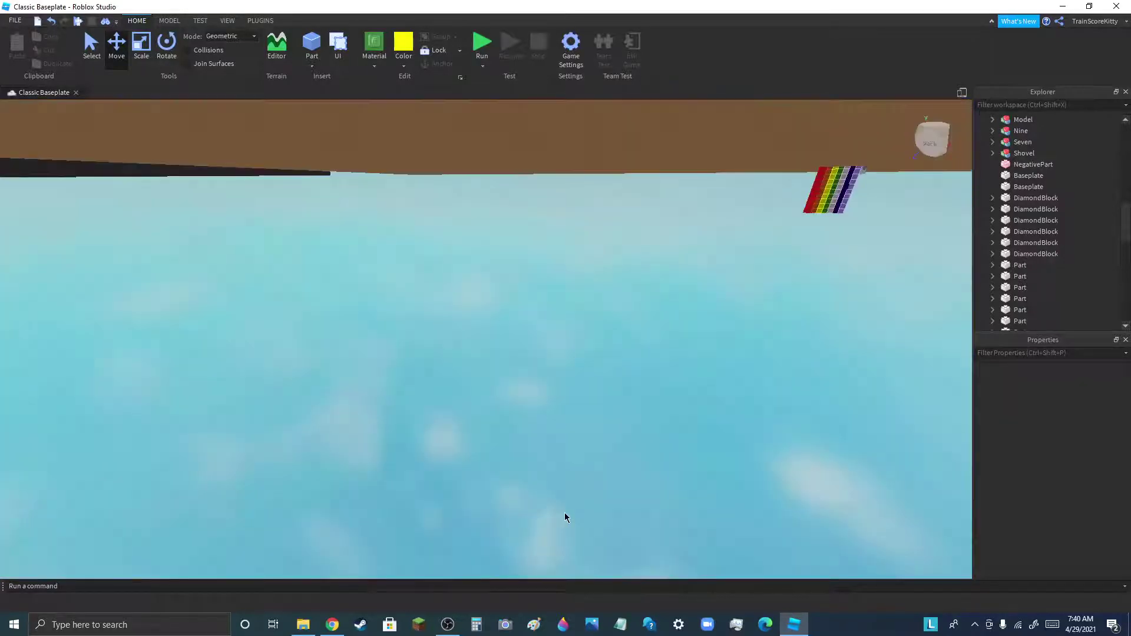
right_click_drag(564, 512, 570, 512)
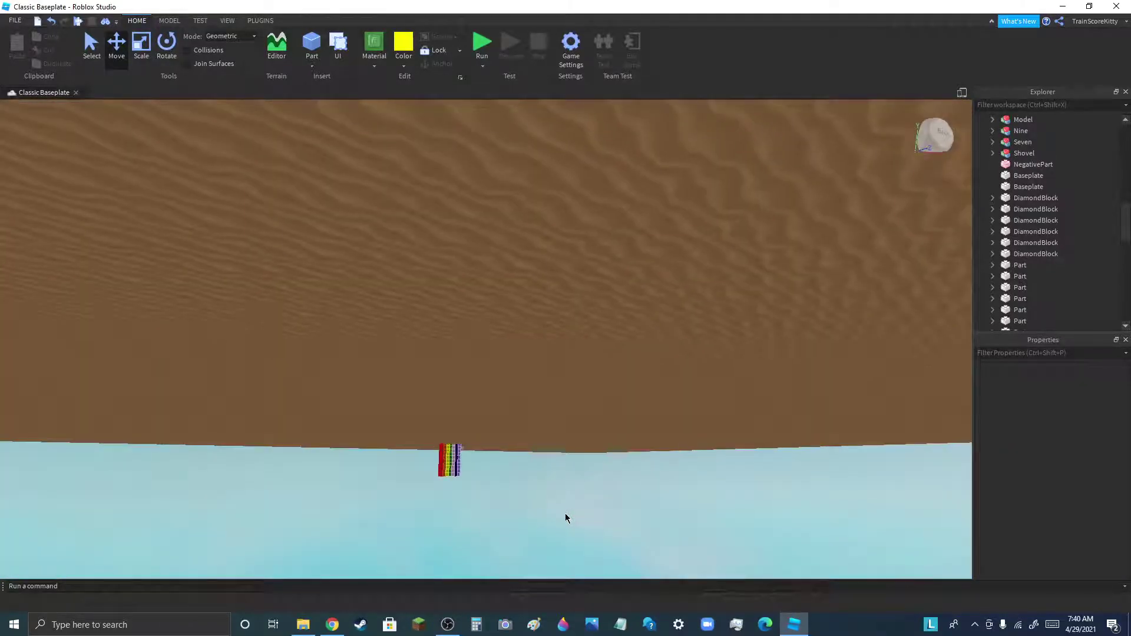
scroll(501, 530, "down", 6)
scroll(537, 386, "up", 4)
scroll(507, 386, "up", 3)
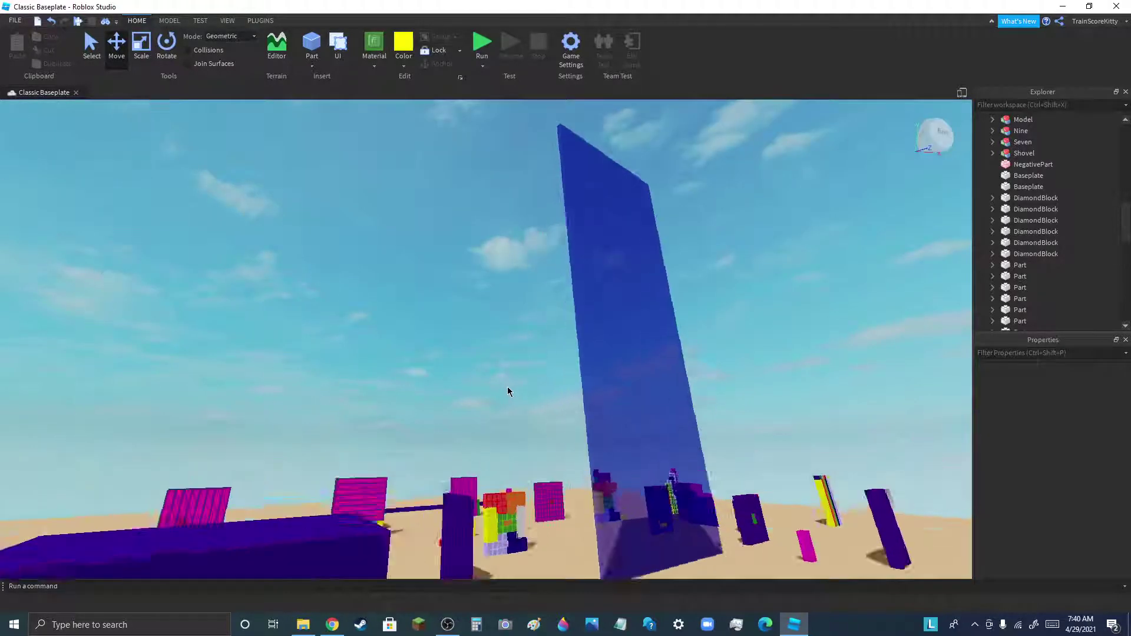
right_click_drag(507, 386, 507, 386)
Reposition the small orange block on the open sand
left_click_drag(418, 478, 457, 495)
left_click_drag(457, 495, 421, 471)
right_click_drag(484, 454, 484, 454)
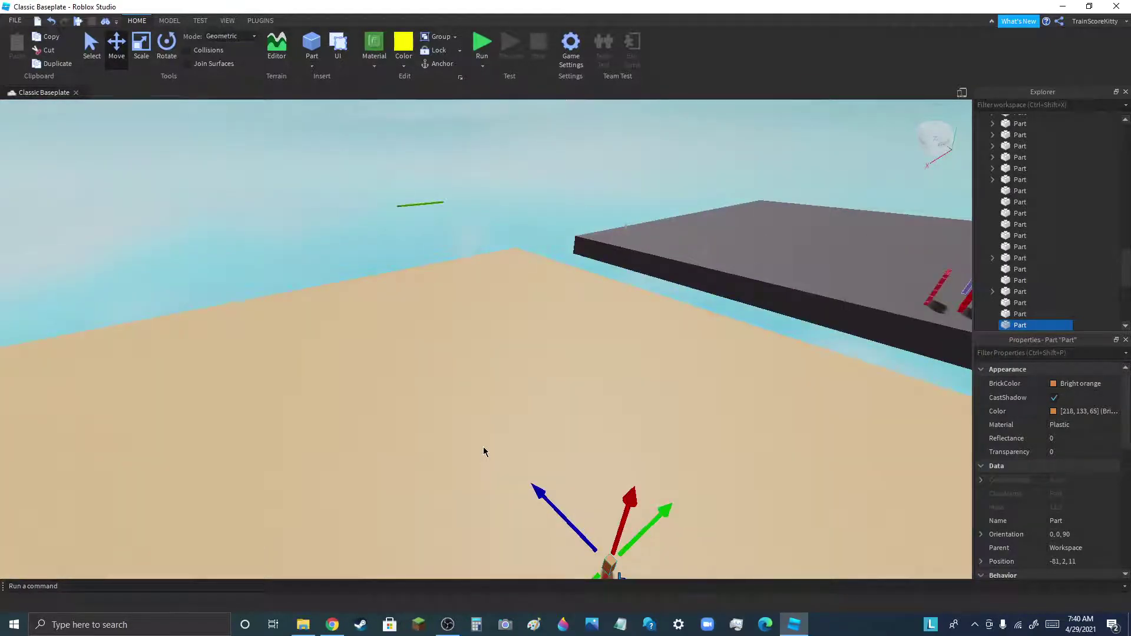
Bring the distant grouped green beam back onto the sand near the orange block and the large dark purple box
left_click_drag(426, 203, 565, 532)
scroll(528, 358, "down", 6)
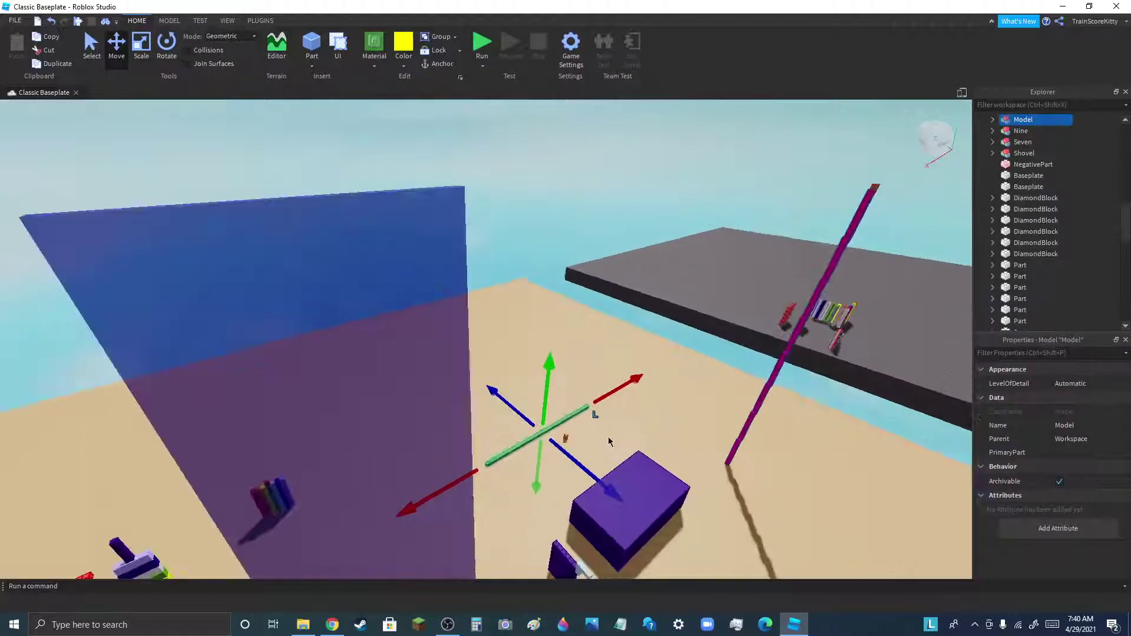
right_click_drag(609, 441, 581, 471)
left_click(531, 452)
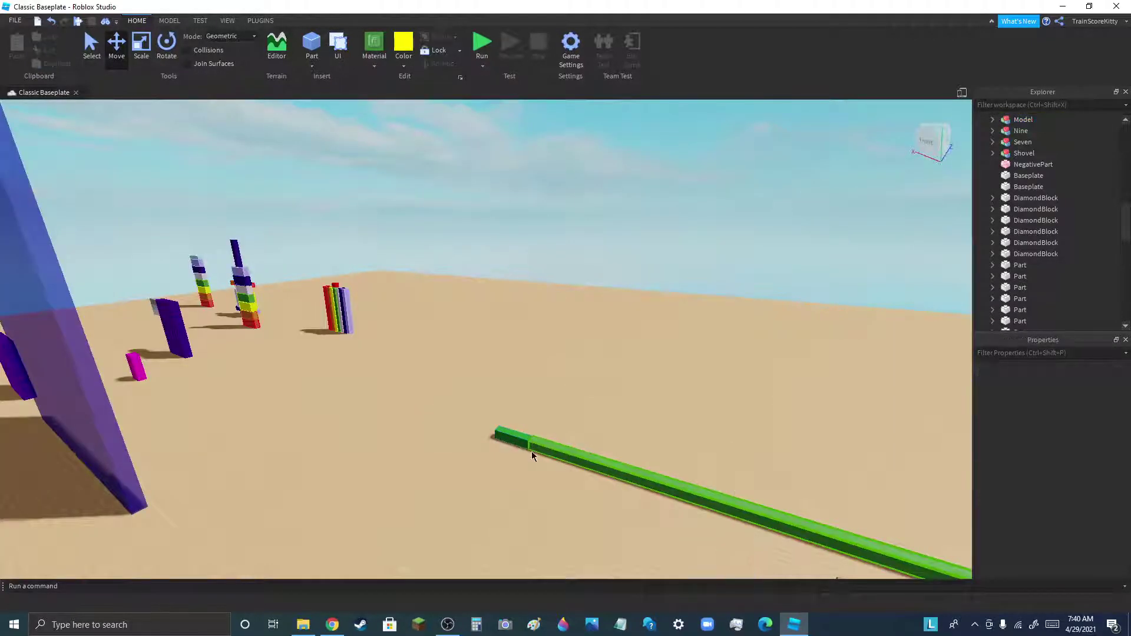
Move the grouped green beam on top of the large dark purple box, with its dark green end toward the striped purple panel
left_click_drag(531, 448, 341, 539)
right_click_drag(565, 447, 413, 471)
scroll(661, 231, "down", 5)
right_click_drag(662, 231, 648, 412)
left_click_drag(647, 413, 562, 330)
left_click(706, 352)
left_click(706, 350)
Move the striped dark purple panel model away from the green beam's end onto clear sand
scroll(704, 348, "up", 3)
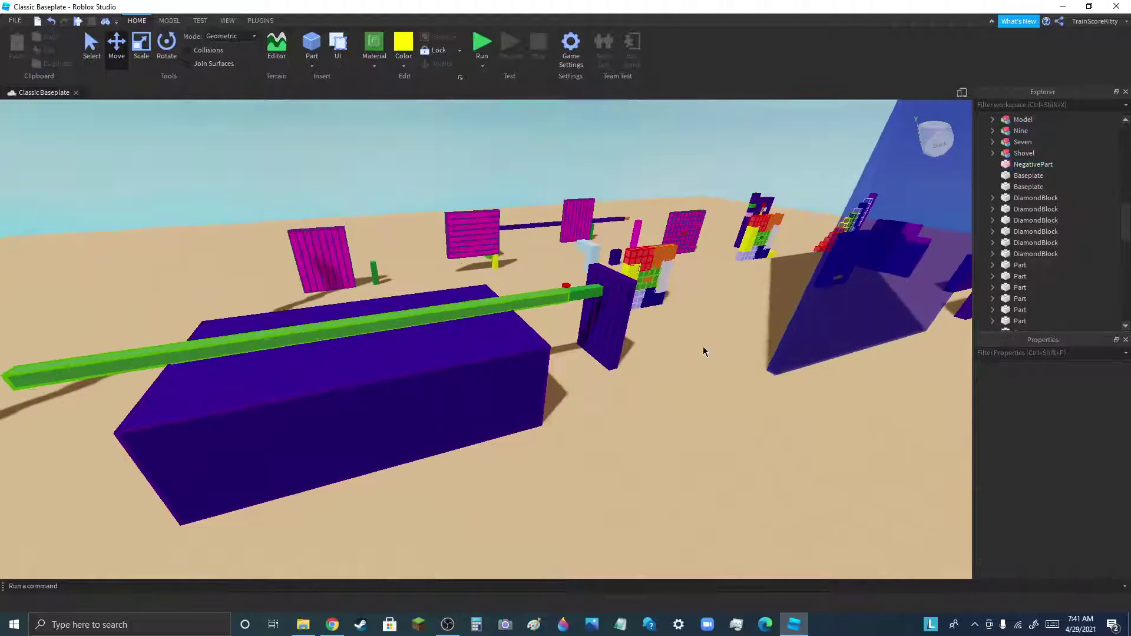
scroll(635, 311, "up", 4)
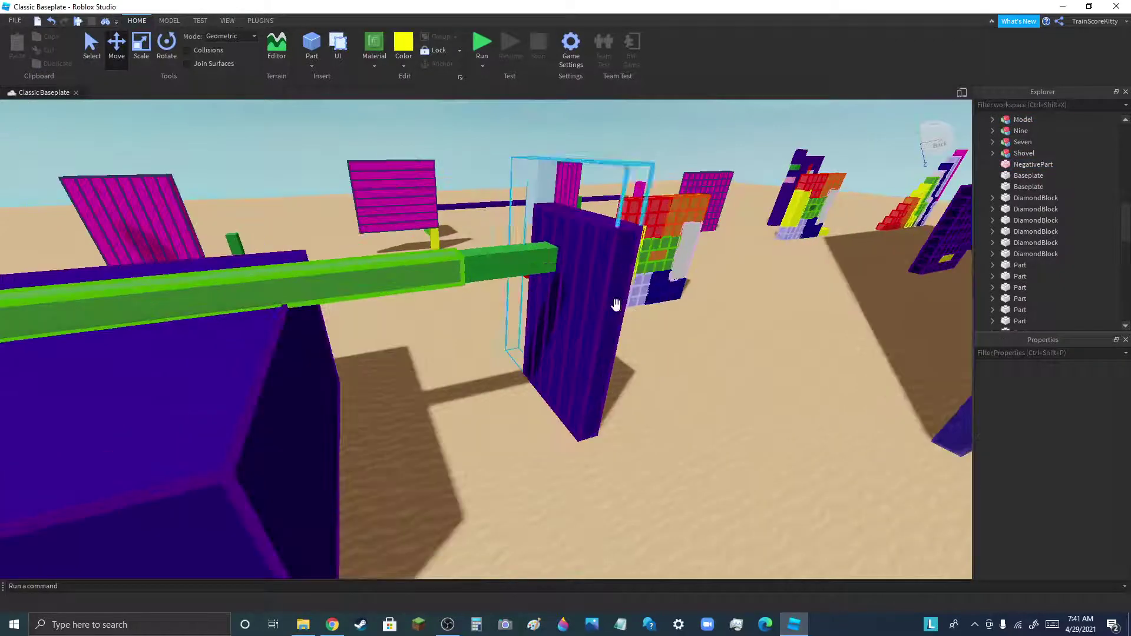
left_click_drag(615, 305, 743, 420)
left_click(768, 430)
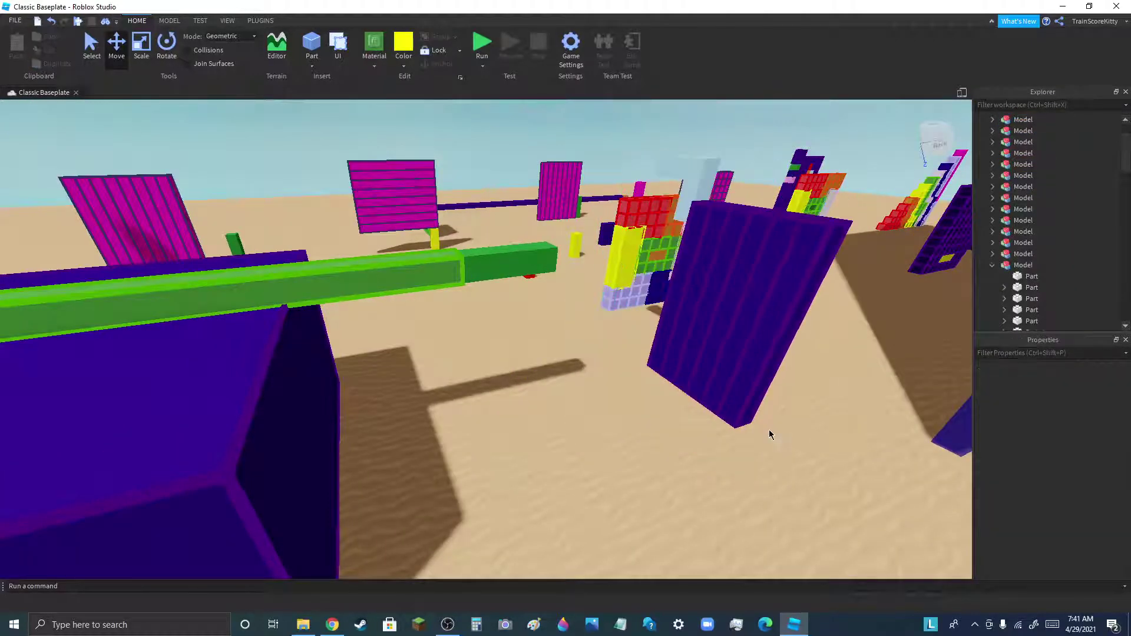
right_click_drag(768, 429, 768, 429)
scroll(570, 365, "down", 4)
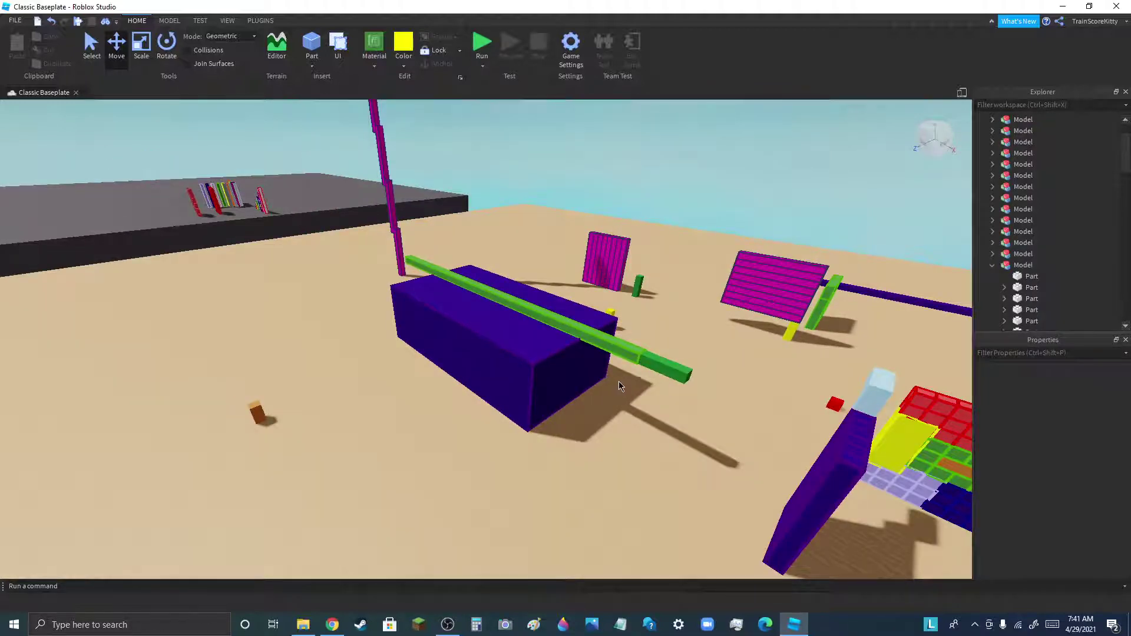
Move the pink panel with vertical planks from behind the large dark purple box to the open sand on its other side
left_click_drag(623, 243, 483, 487)
scroll(433, 414, "down", 5)
scroll(373, 329, "down", 5)
scroll(571, 406, "up", 6)
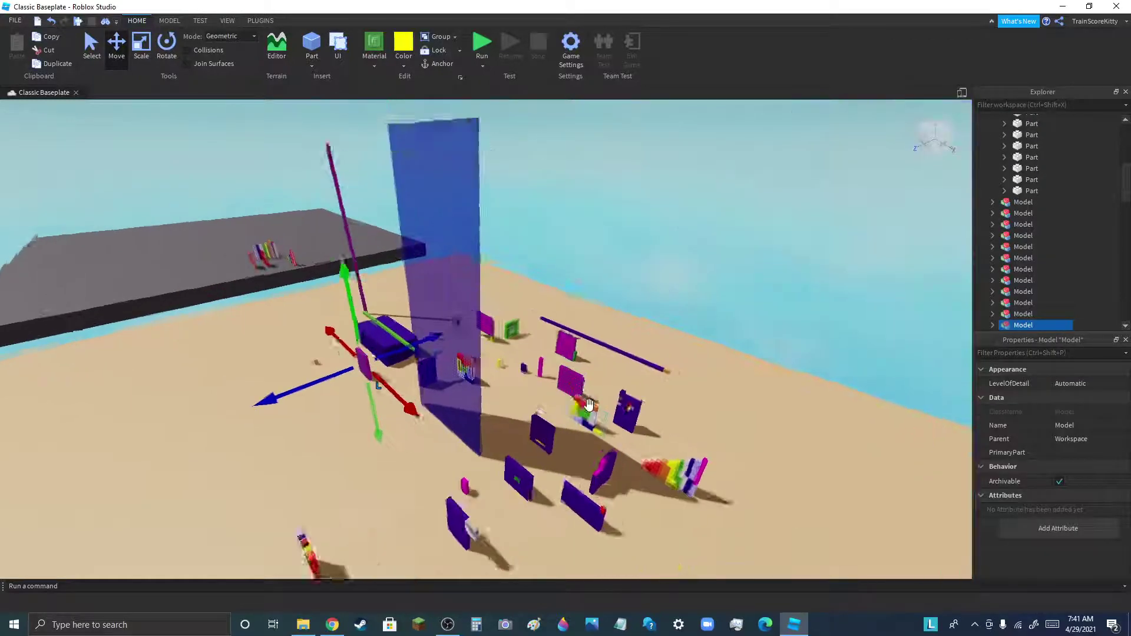
Move the pink vertical-plank panel across the sand to the clear spot between the dark purple boxes and the checkered panels
scroll(438, 407, "up", 6)
right_click_drag(443, 404, 432, 398)
left_click_drag(69, 256, 656, 489)
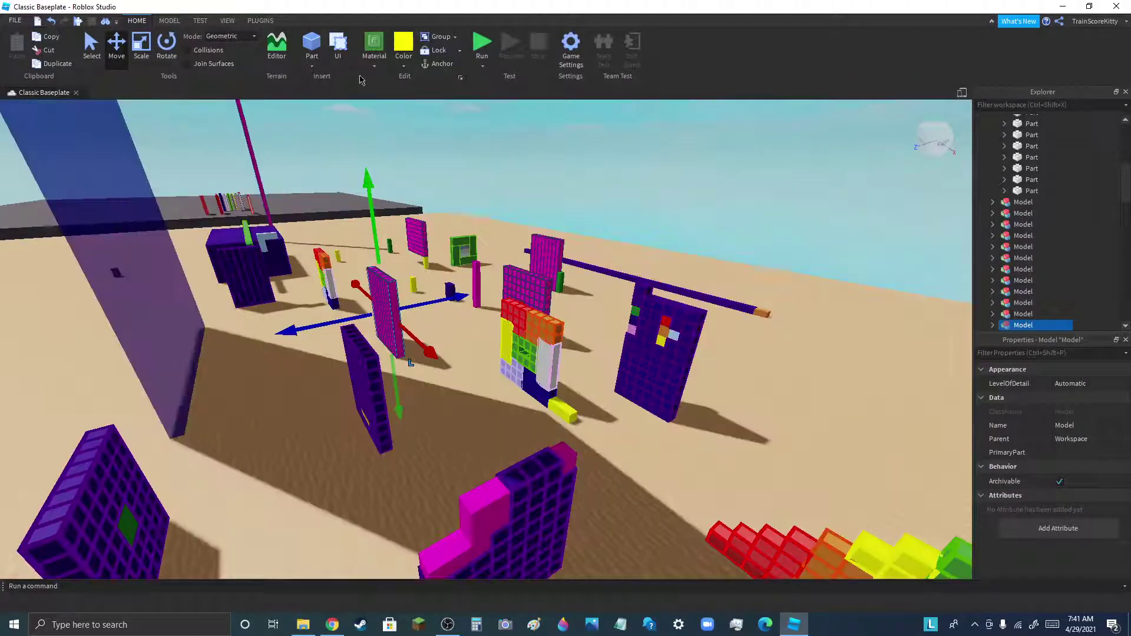
Bring the pastel light blue part from the far sand onto the top edge of the pink vertical-plank panel
scroll(583, 383, "down", 5)
scroll(604, 393, "down", 1)
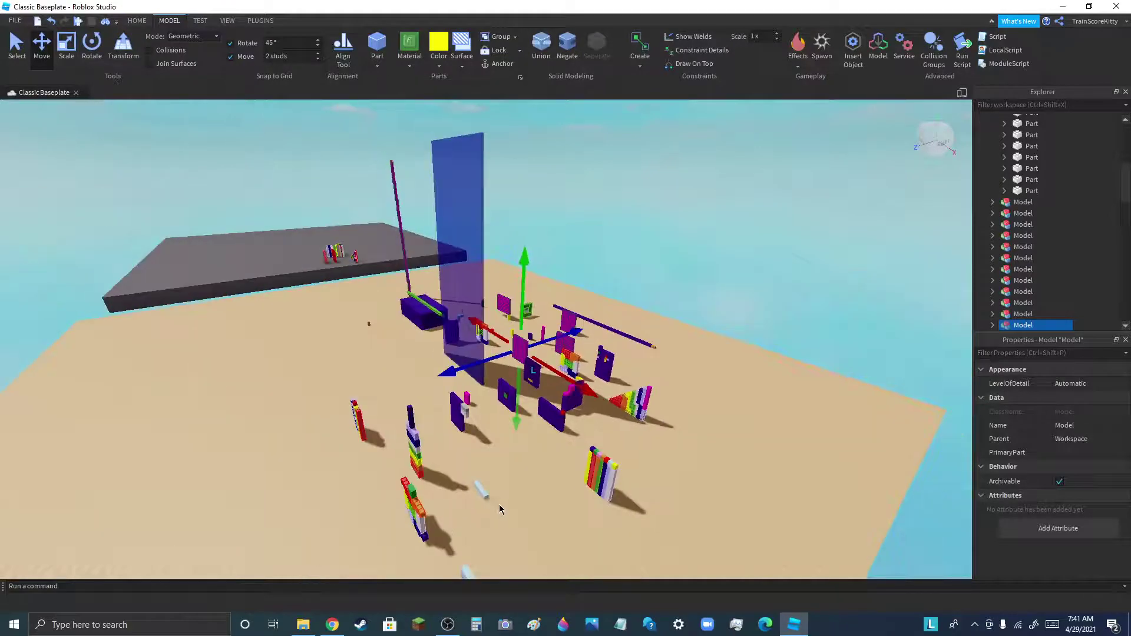
scroll(480, 403, "down", 6)
scroll(481, 404, "up", 3)
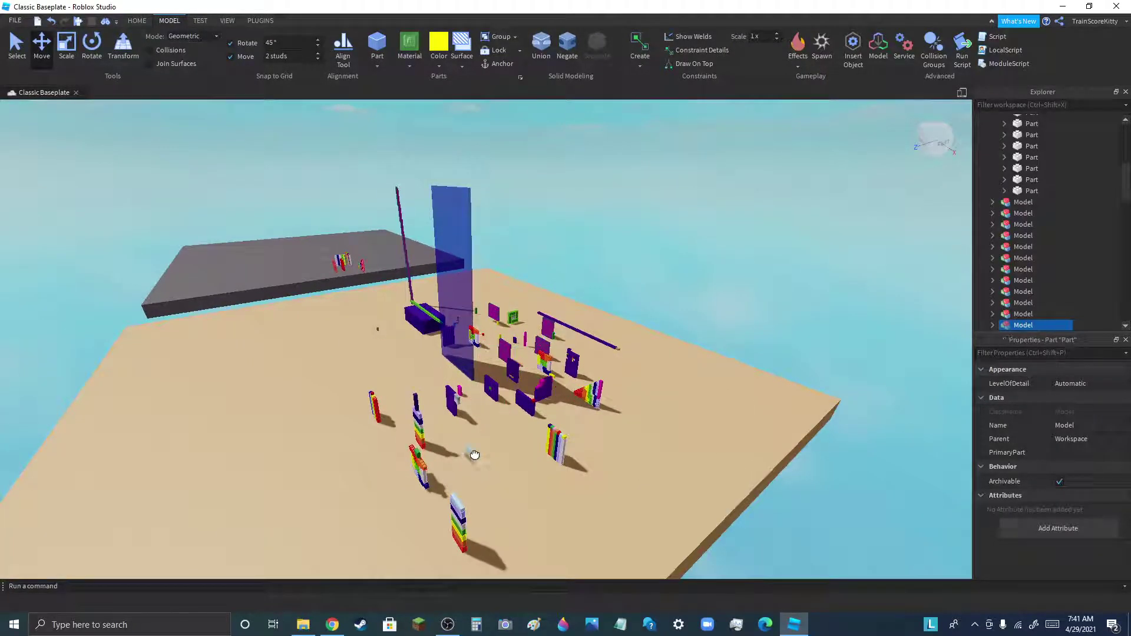
left_click(504, 328)
scroll(504, 327, "up", 8)
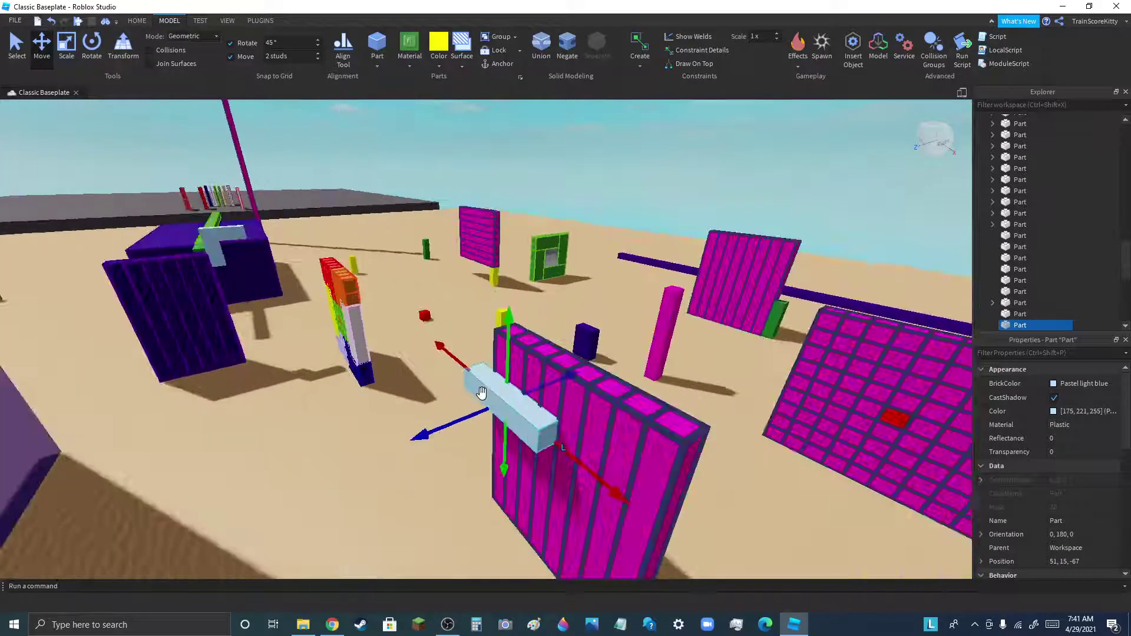
left_click_drag(498, 393, 540, 489)
left_click_drag(538, 421, 604, 372)
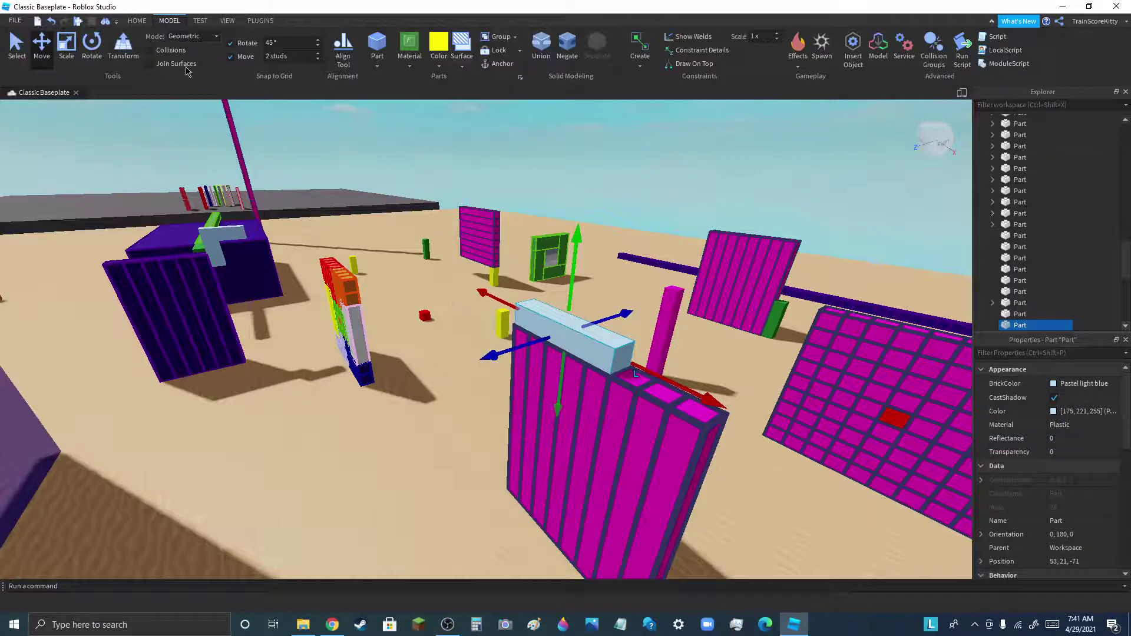
Scale the light blue part to the full width of the pink panel and stretch it upward into a tall slab
left_click(136, 21)
left_click(141, 45)
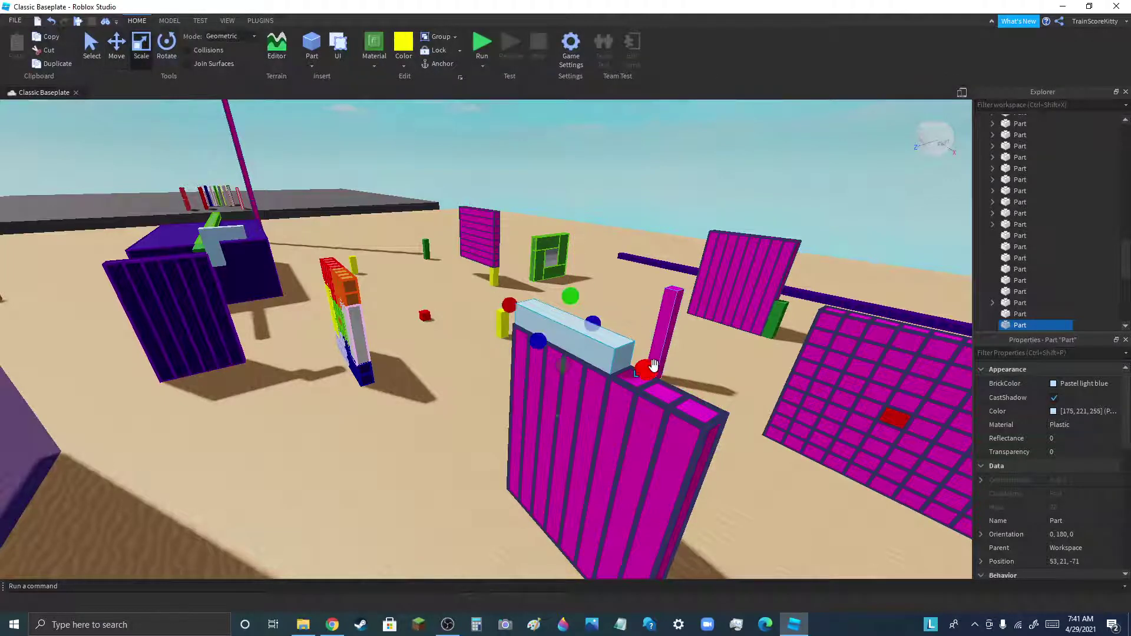
left_click_drag(645, 370, 754, 421)
left_click_drag(606, 309, 629, 141)
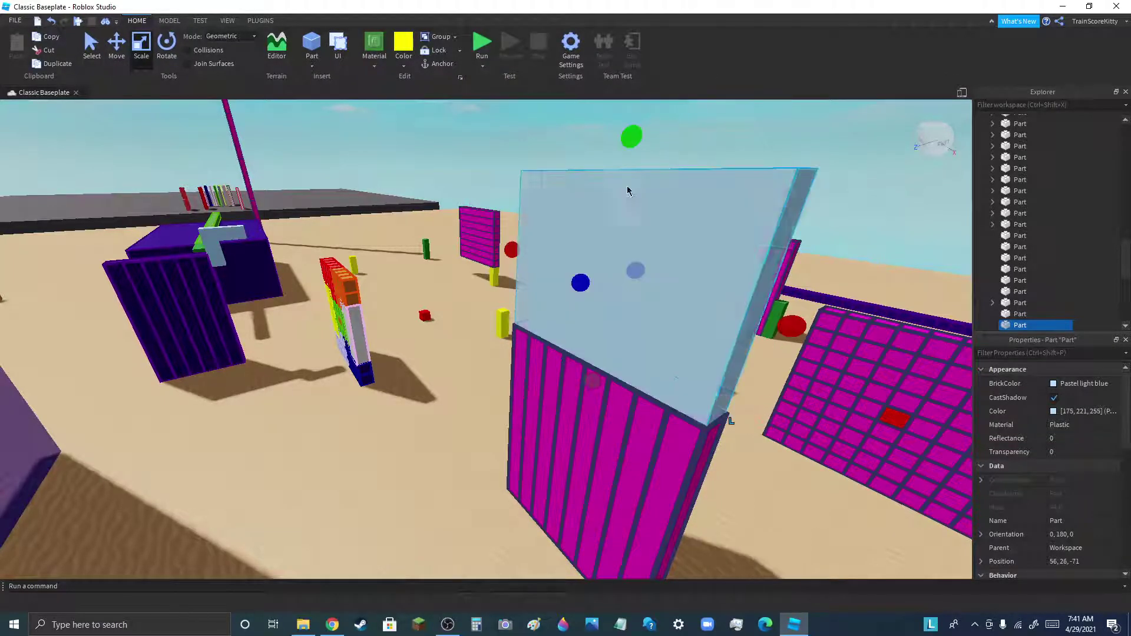
Move the light blue slab down onto the sand against the side edge of the pink vertical-plank panel
left_click_drag(521, 252, 692, 521)
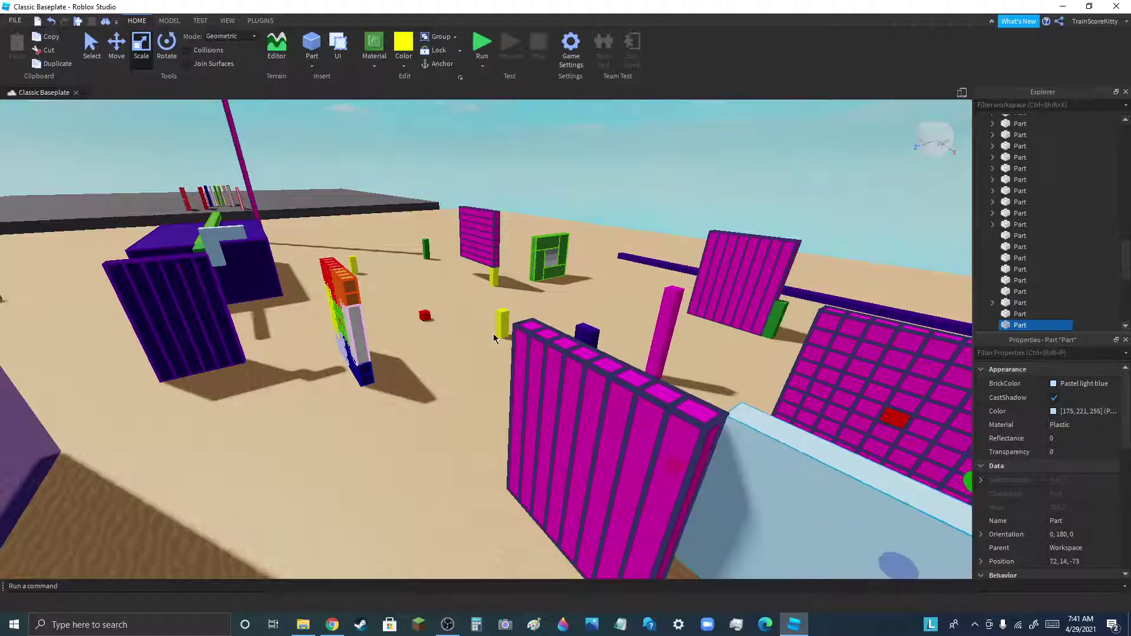
scroll(505, 353, "down", 3)
scroll(504, 359, "up", 2)
left_click_drag(527, 430, 537, 502)
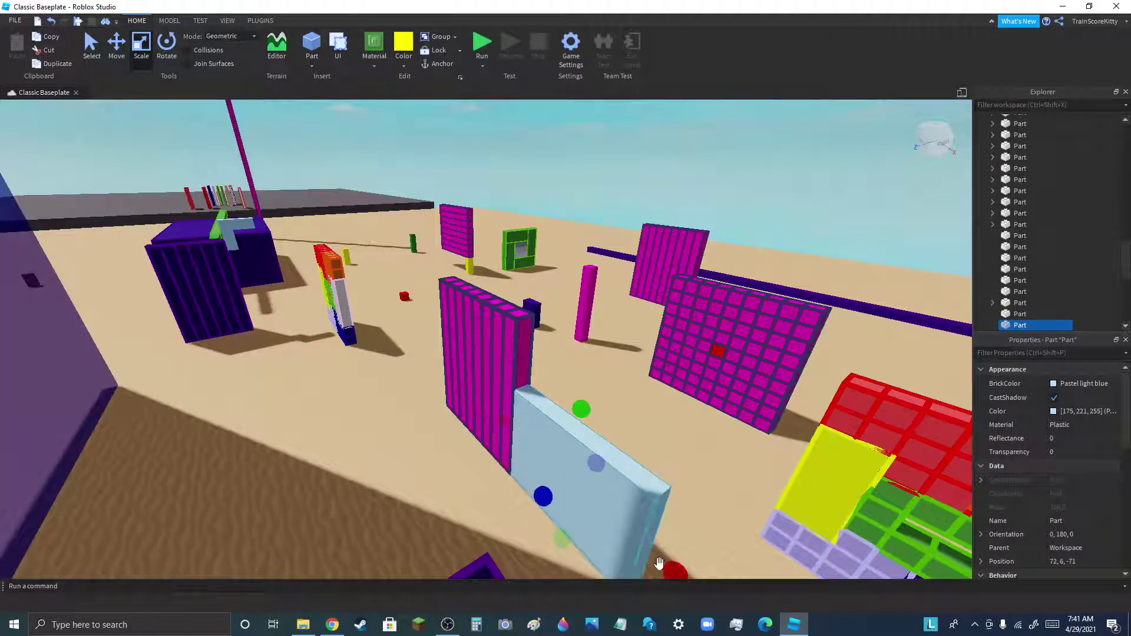
Scale the light blue slab down to a narrow post about half the pink panel's height, then deselect it
left_click_drag(672, 569, 526, 480)
scroll(523, 481, "up", 4)
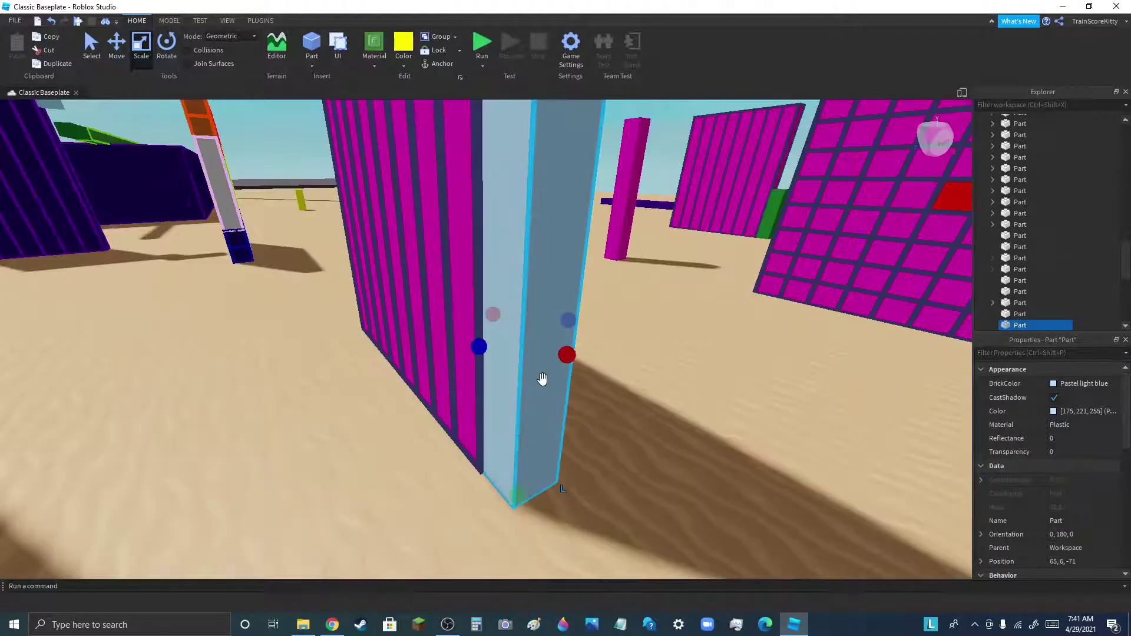
scroll(543, 378, "down", 4)
left_click_drag(543, 255, 494, 165)
scroll(520, 398, "up", 4)
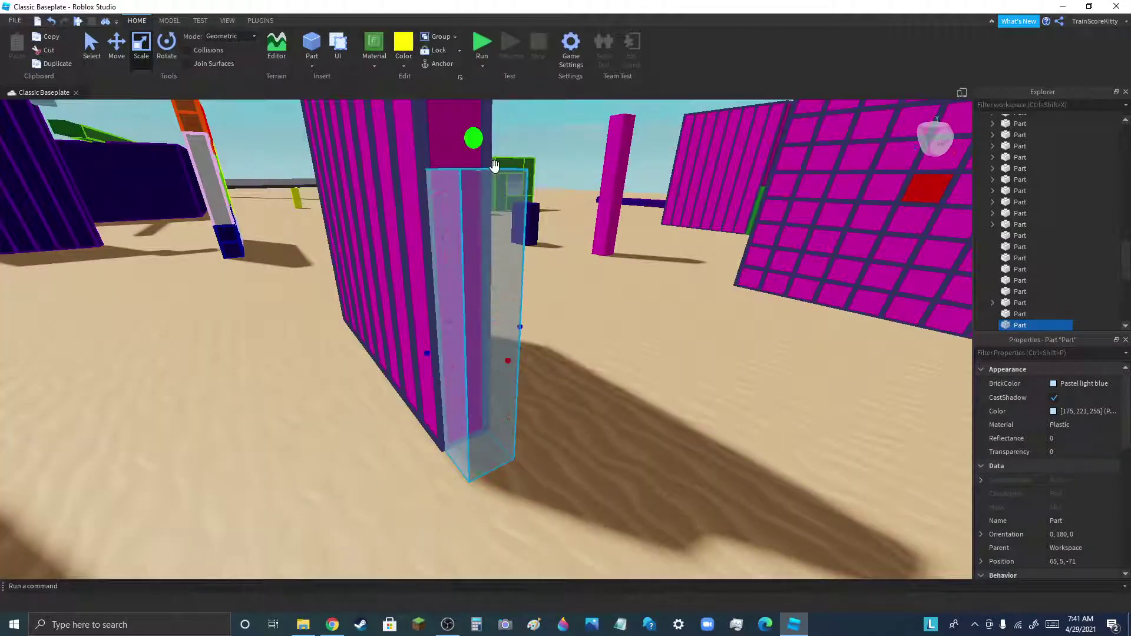
left_click(413, 411)
scroll(413, 409, "down", 4)
scroll(414, 412, "down", 5)
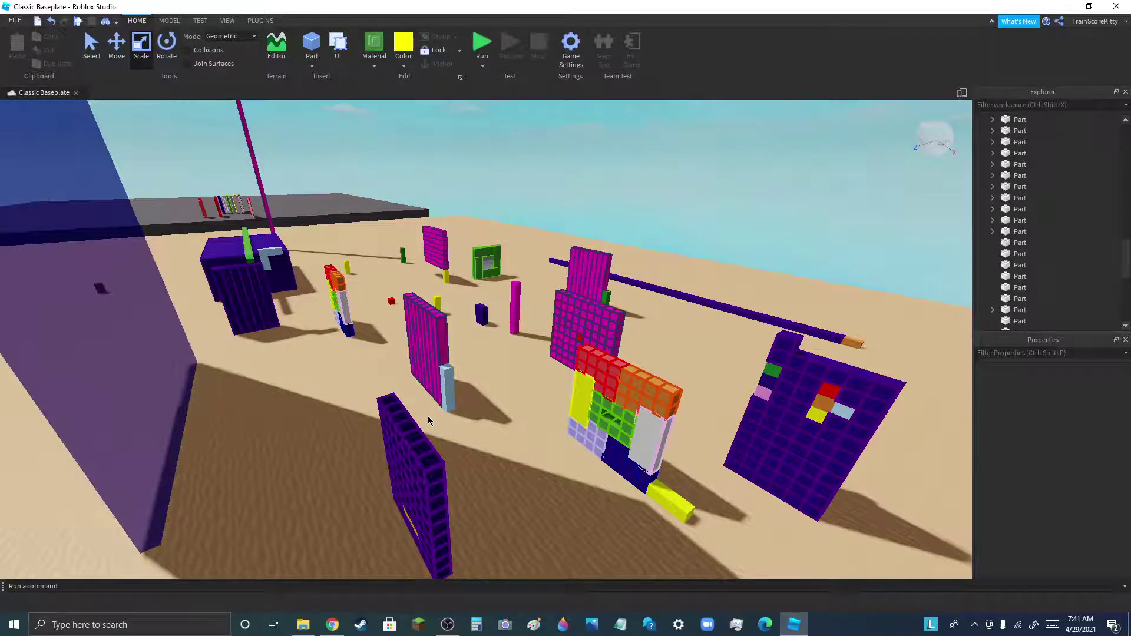
Group the light blue post with the adjacent pink vertical-plank panel into one model
scroll(442, 257, "up", 3)
right_click_drag(442, 257, 586, 294)
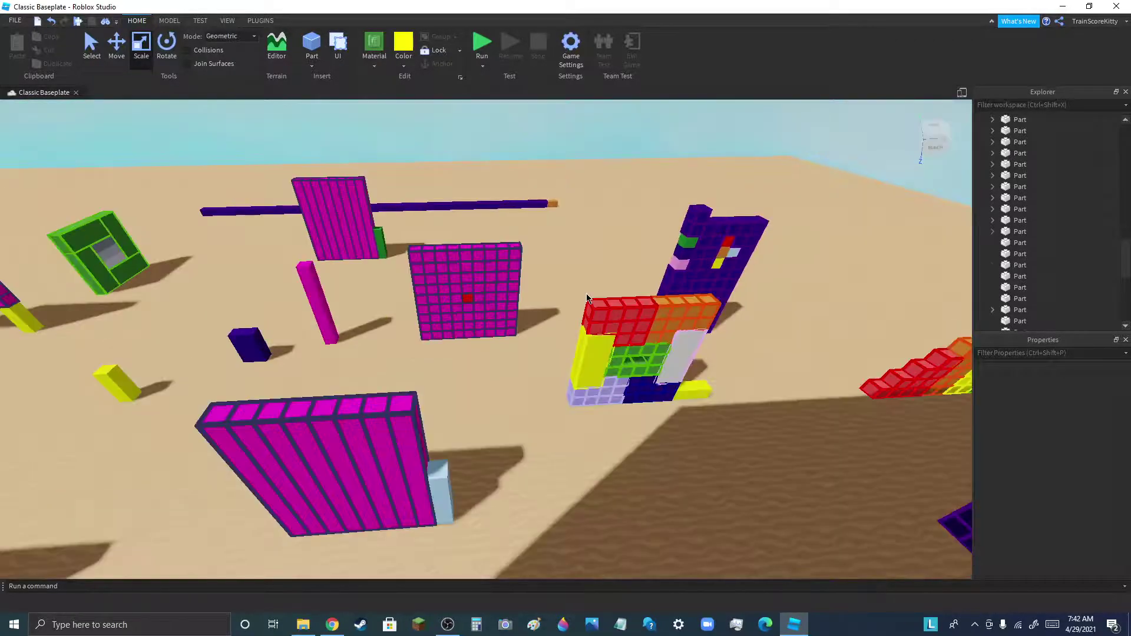
left_click(480, 453)
key("ctrl+2")
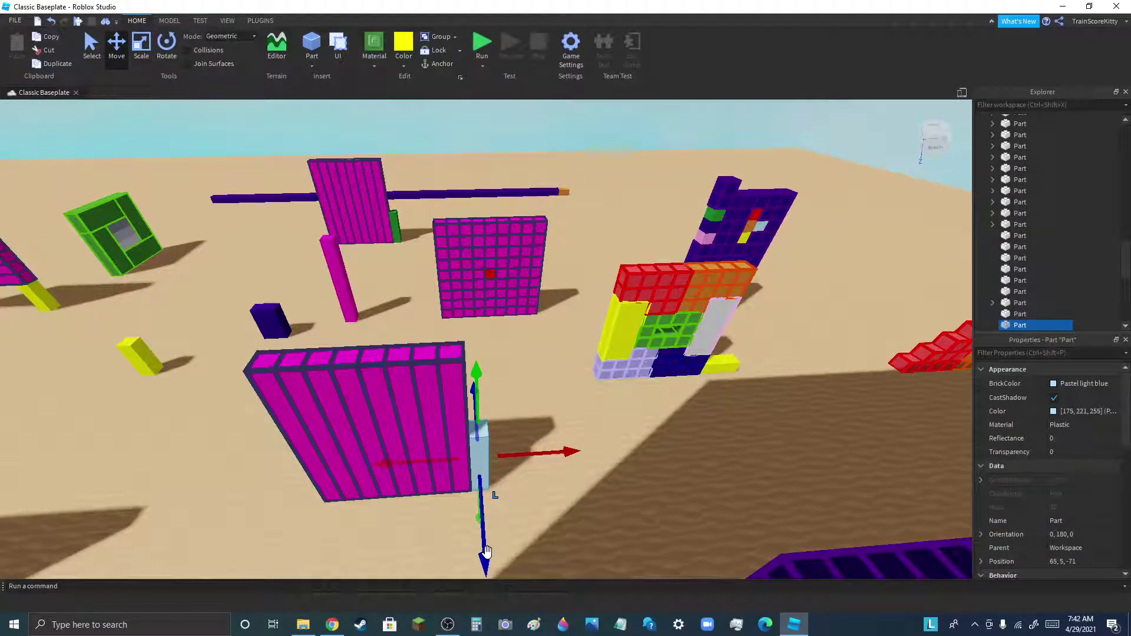
key("ctrl+g")
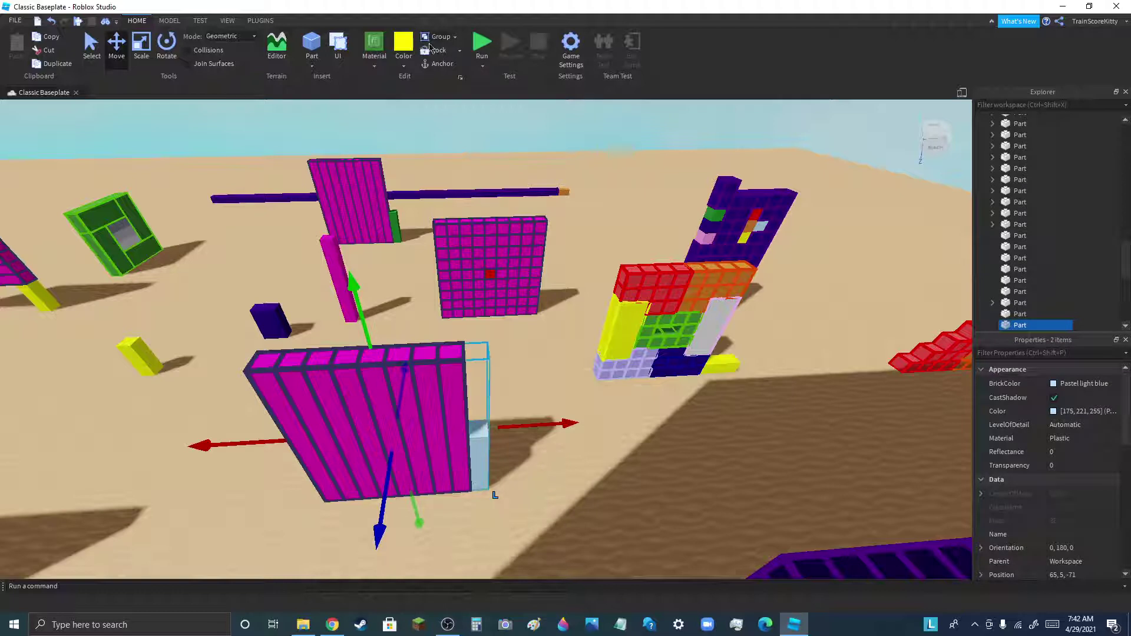
Try rotating the grouped panel and post about the vertical axis, and reposition the model at the edge of the large shadow
left_click(167, 44)
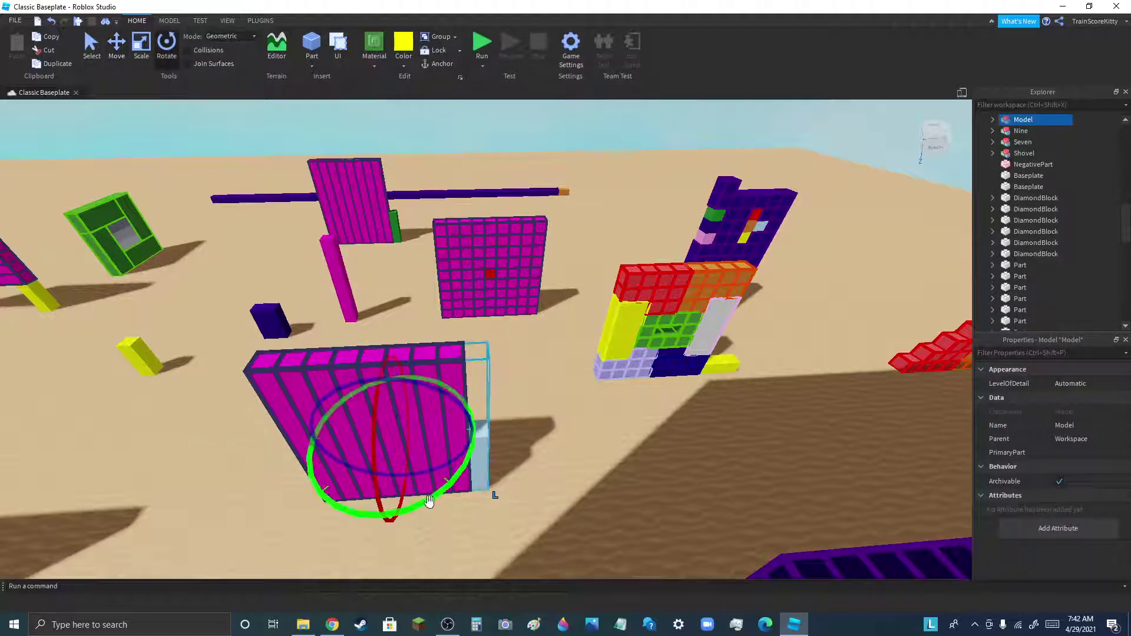
left_click_drag(427, 501, 205, 433)
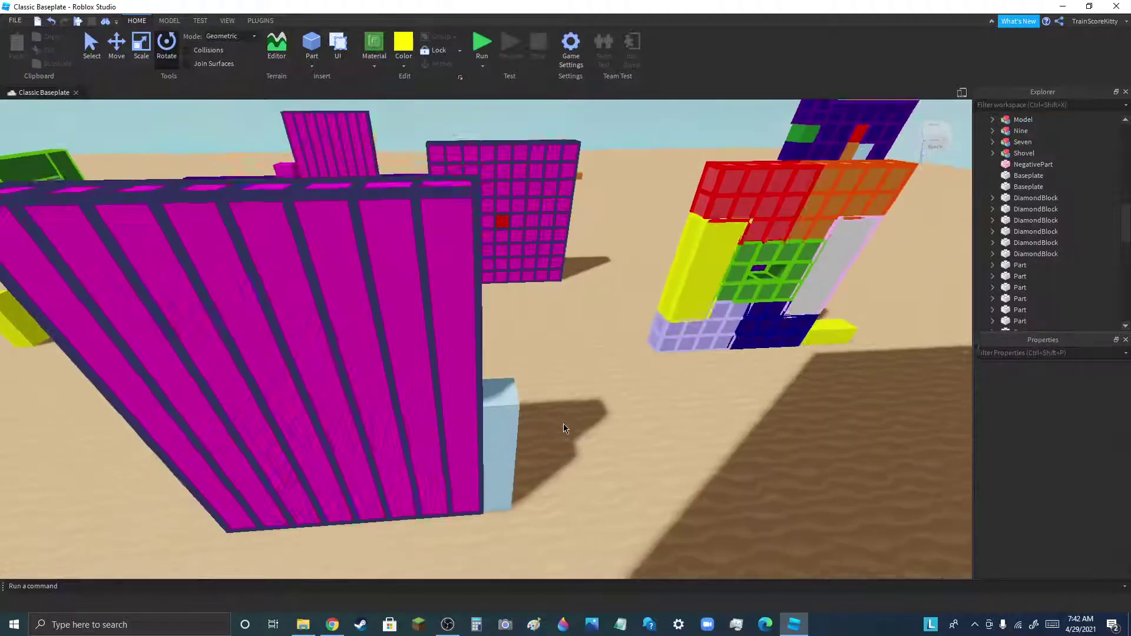
right_click_drag(563, 423, 540, 338)
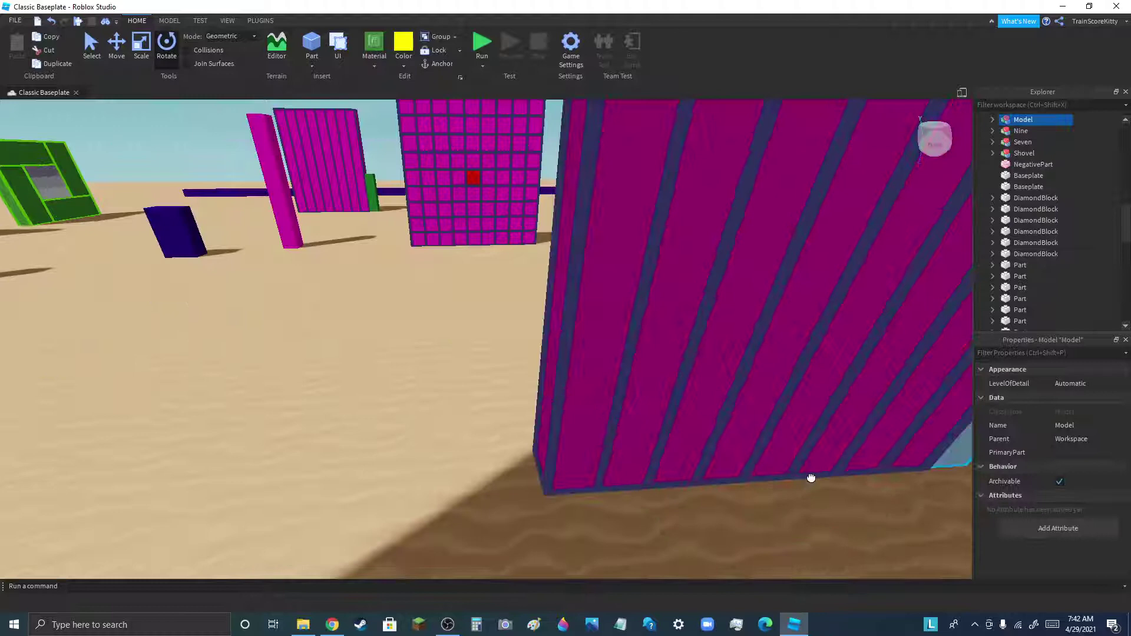
left_click_drag(810, 477, 531, 417)
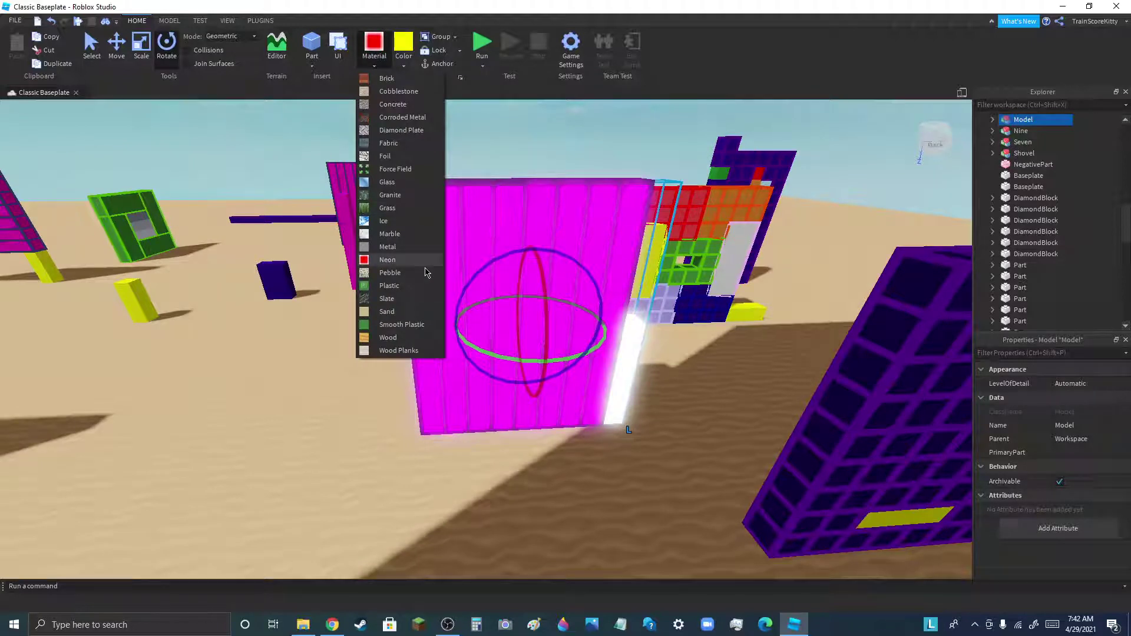
Set the material of the grouped pink panel and post to Plastic, then reselect the model
left_click(388, 285)
left_click(592, 511)
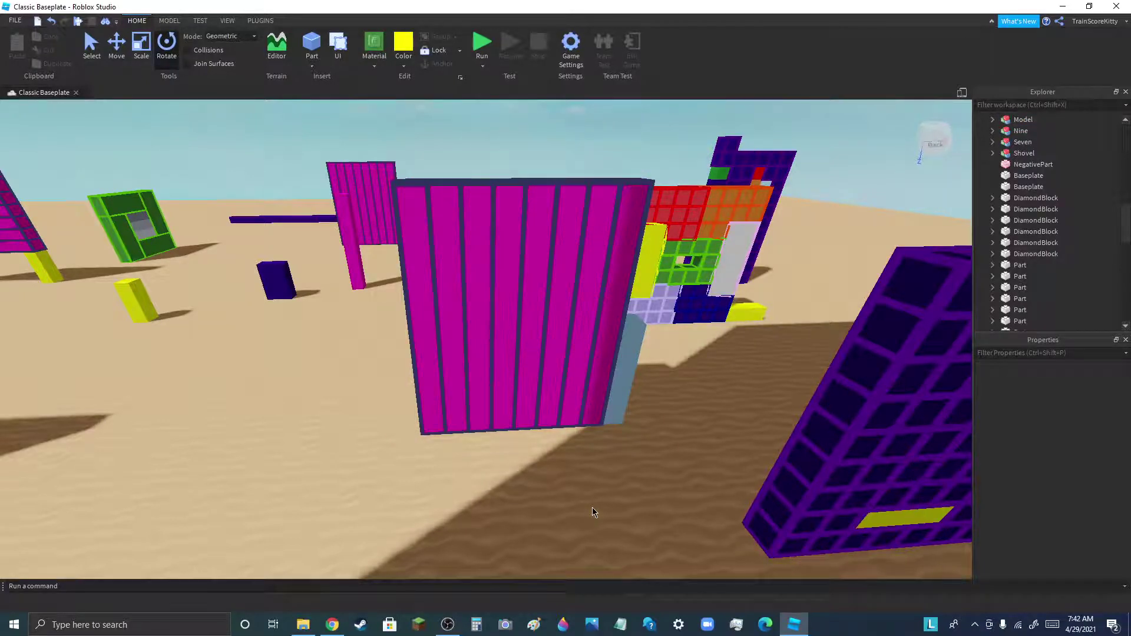
left_click(464, 275)
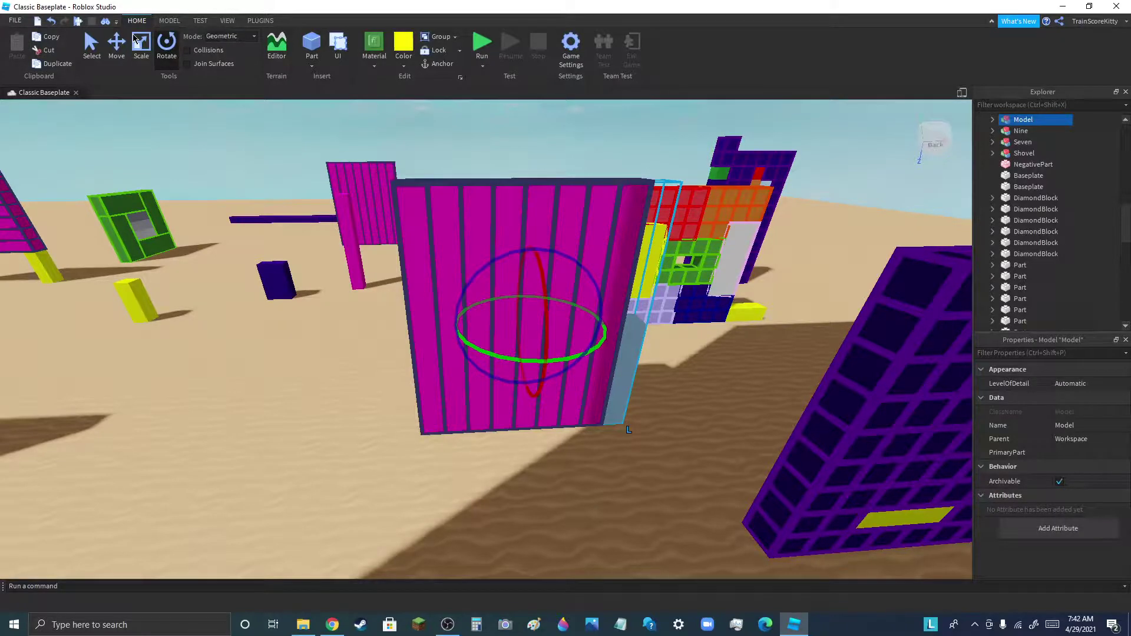
Switch to OBS Studio
left_click(447, 624)
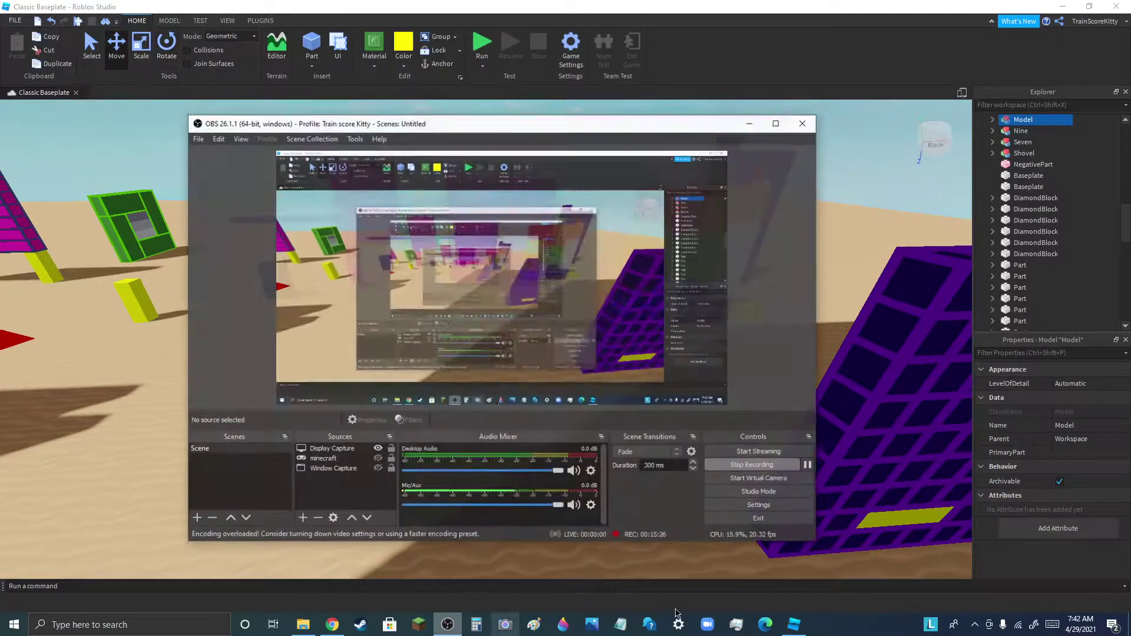